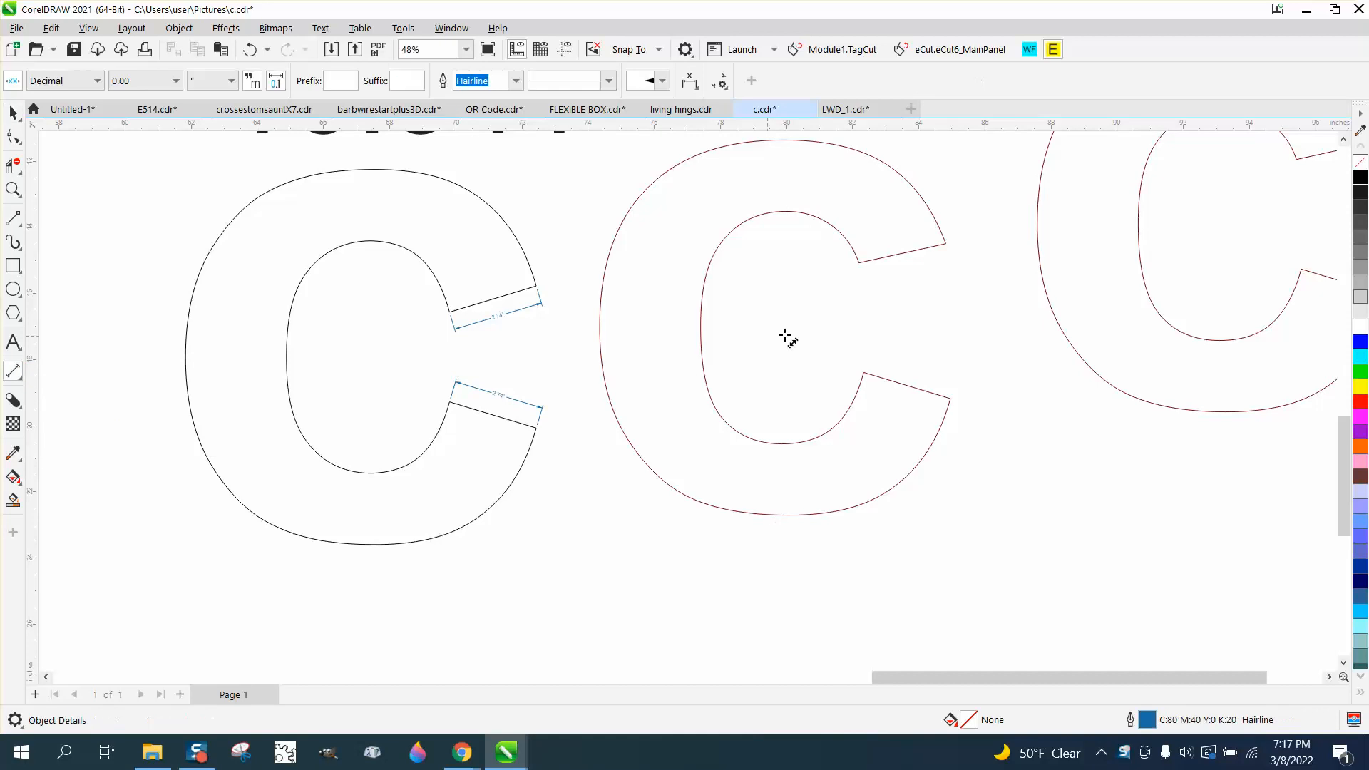
Add parallel dimensions across the upper and lower end faces of the middle C
{"action": "left_click", "coordinate": [945, 243]}
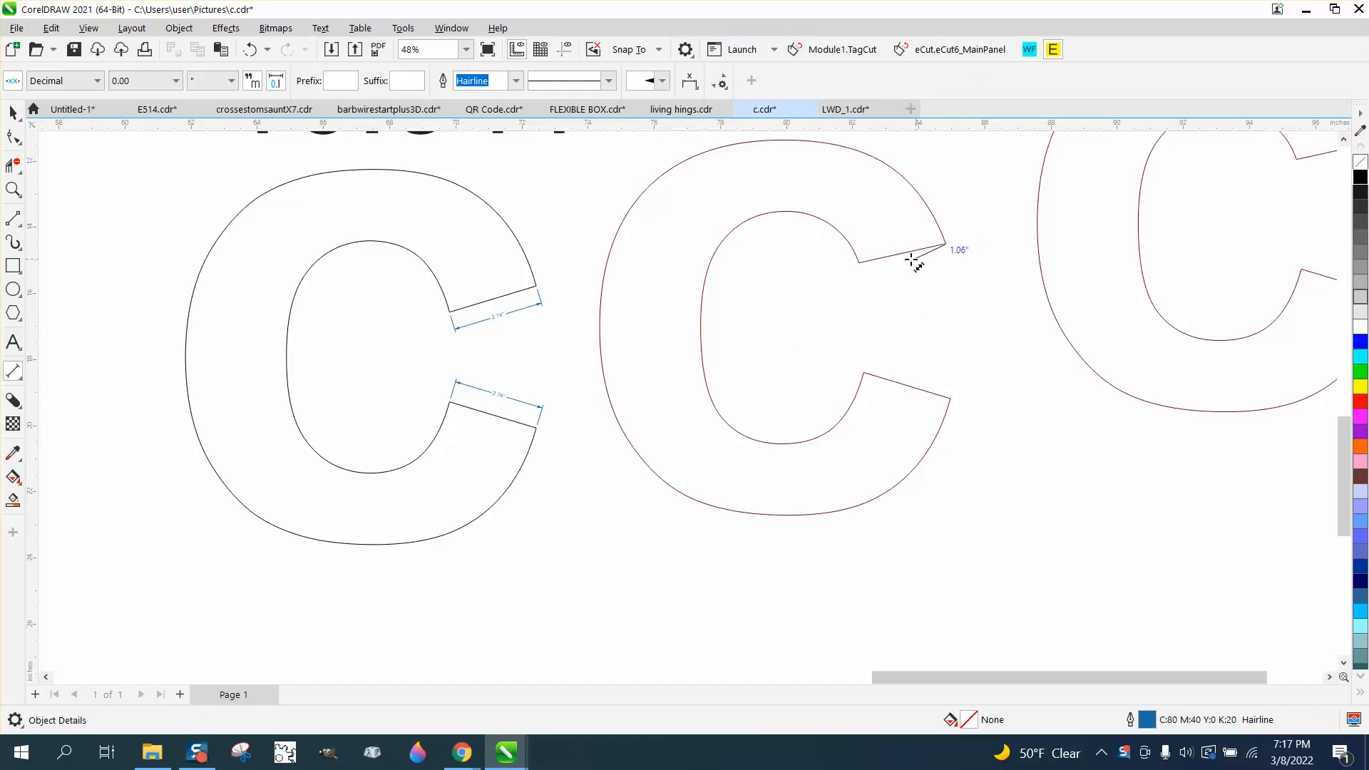
{"action": "left_click", "coordinate": [859, 262]}
{"action": "left_click", "coordinate": [879, 277]}
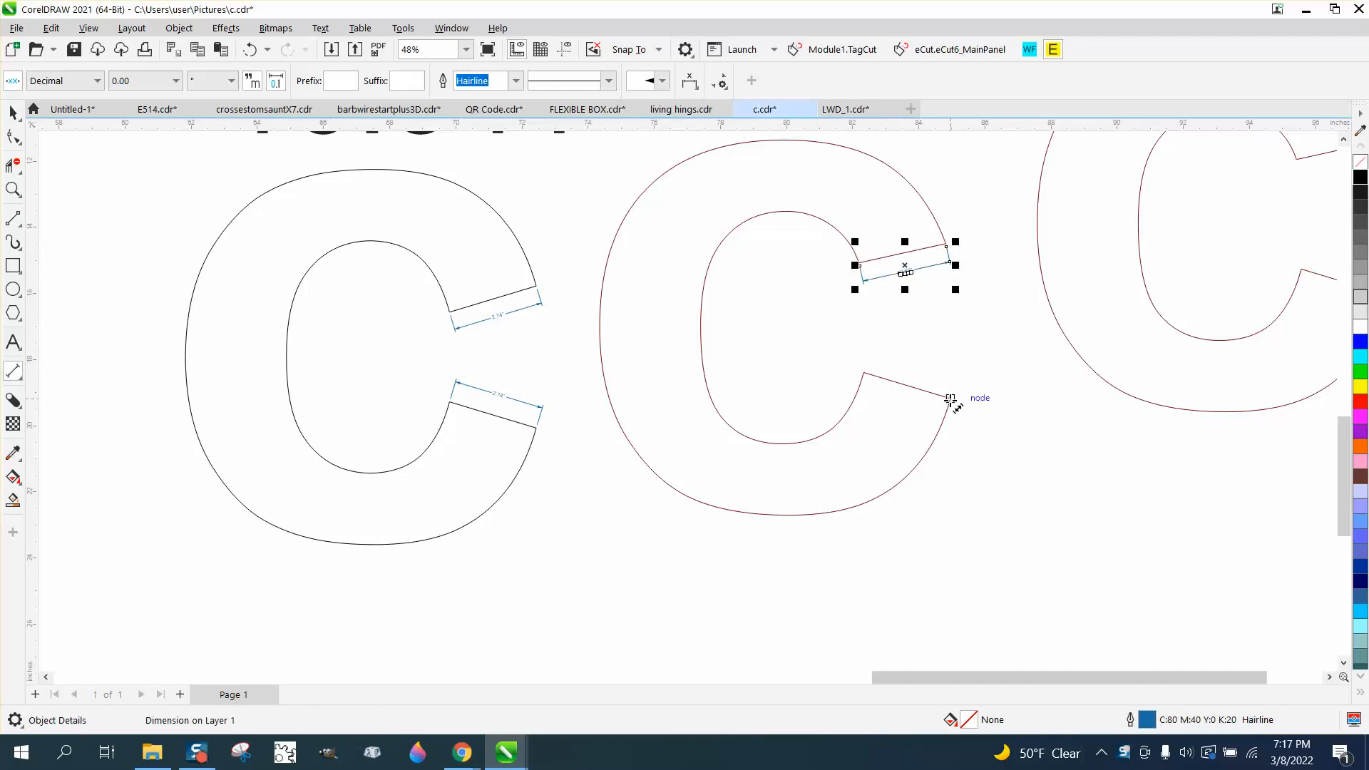
{"action": "left_click", "coordinate": [947, 405]}
{"action": "left_click", "coordinate": [865, 372]}
{"action": "left_click", "coordinate": [884, 364]}
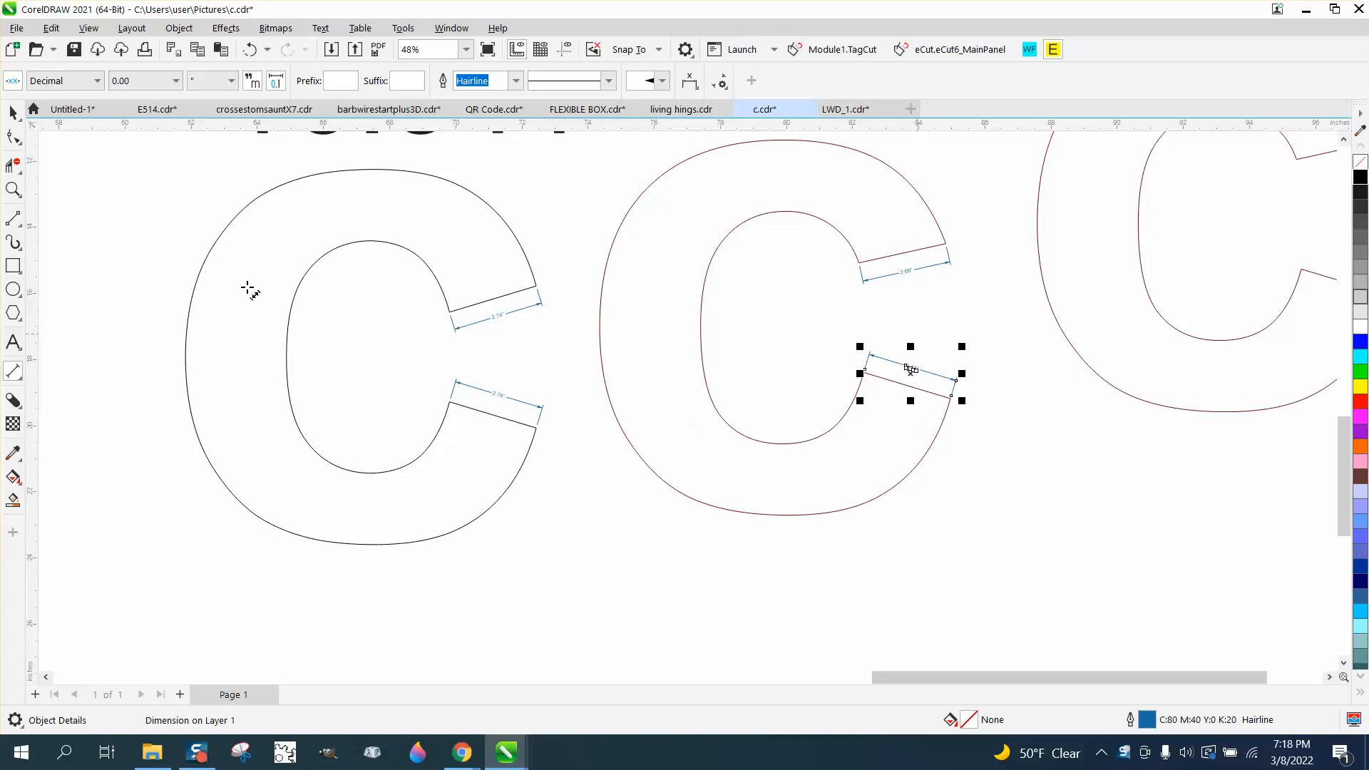
{"action": "left_click", "coordinate": [11, 189]}
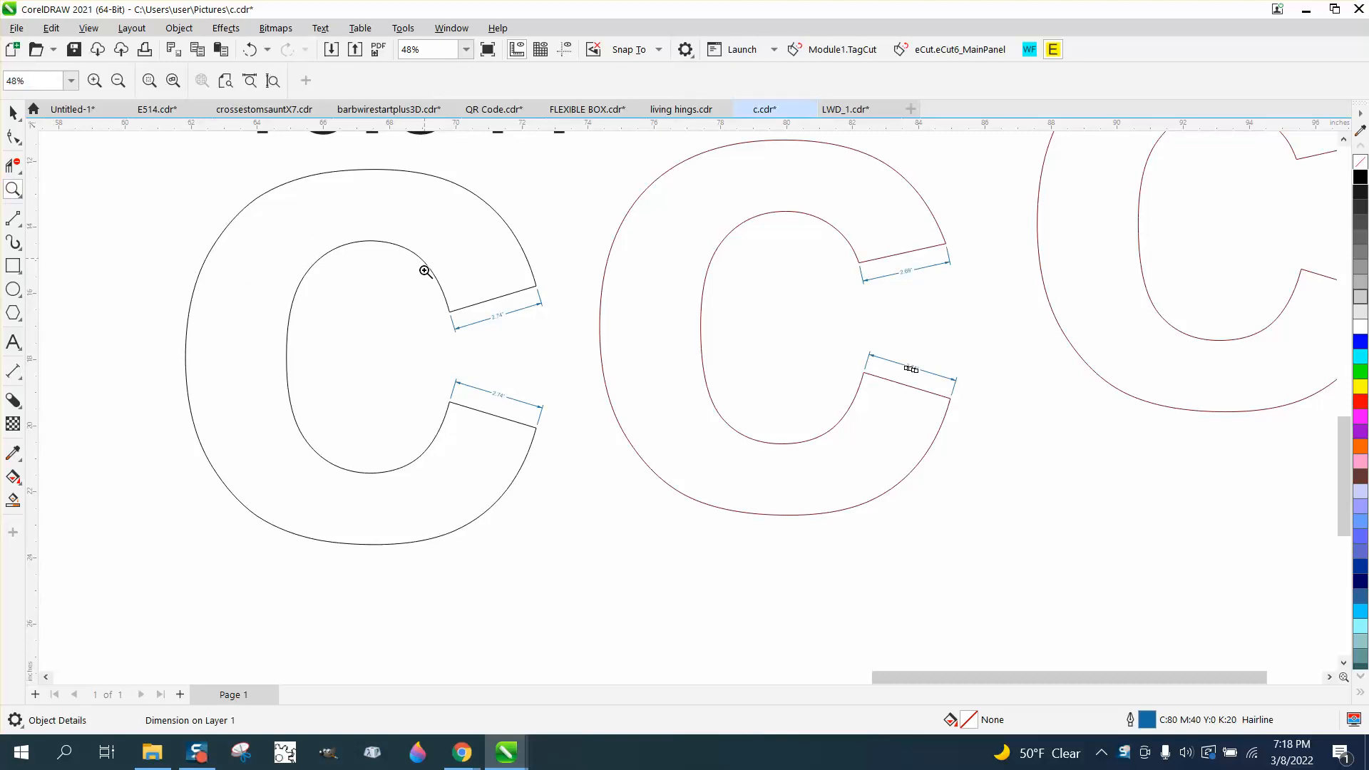
{"action": "left_click_drag", "start_coordinate": [428, 269], "coordinate": [745, 502]}
{"action": "scroll", "coordinate": [516, 439], "scroll_direction": "down", "scroll_amount": 1}
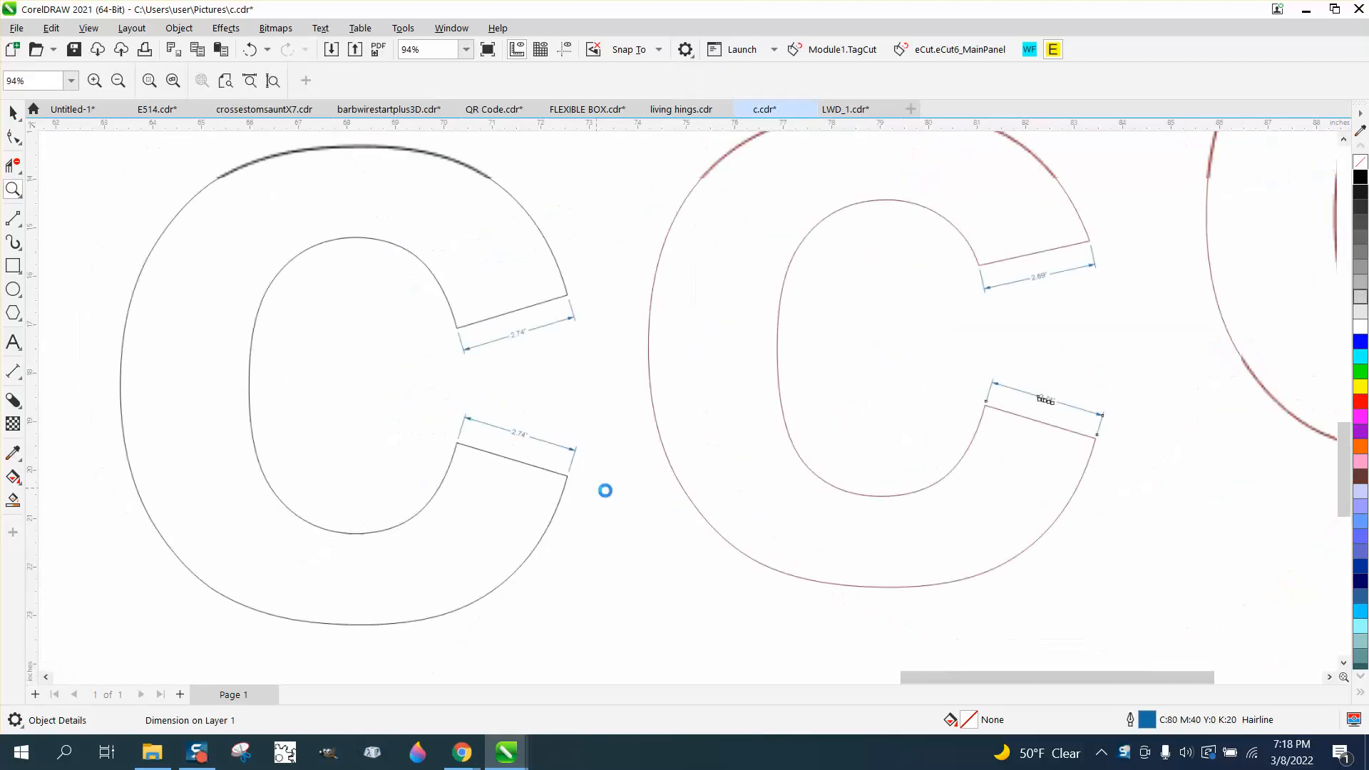
{"action": "scroll", "coordinate": [605, 489], "scroll_direction": "down", "scroll_amount": 1}
{"action": "left_click", "coordinate": [12, 113]}
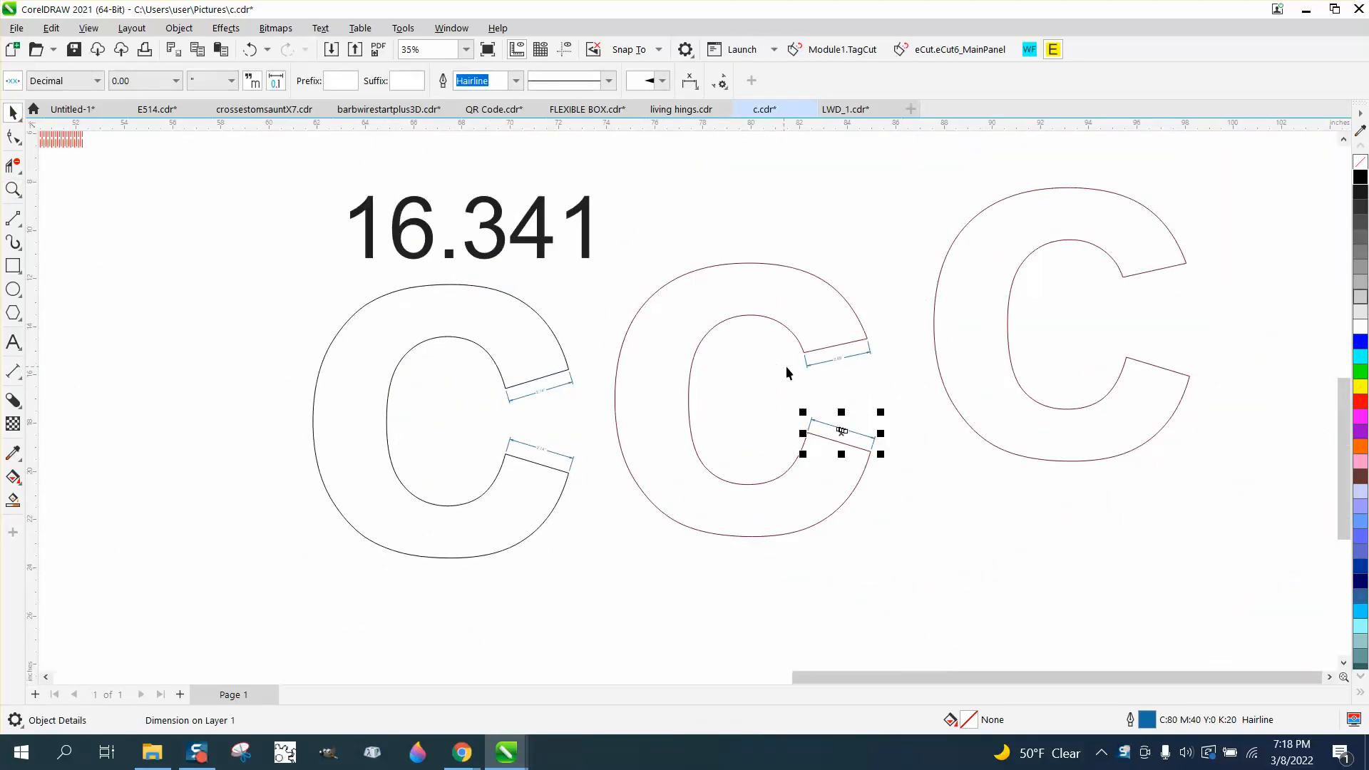
{"action": "left_click", "coordinate": [812, 344]}
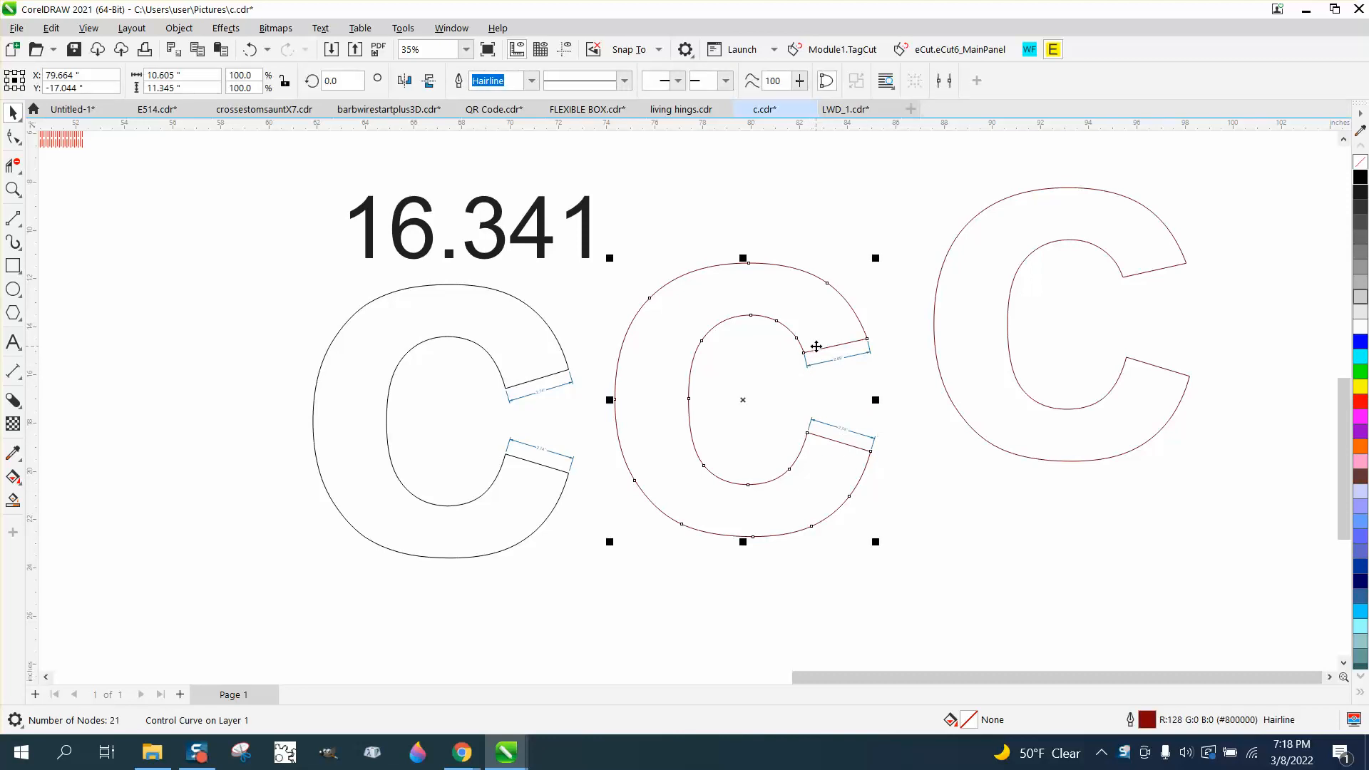
{"action": "key", "text": "XF86Calculator"}
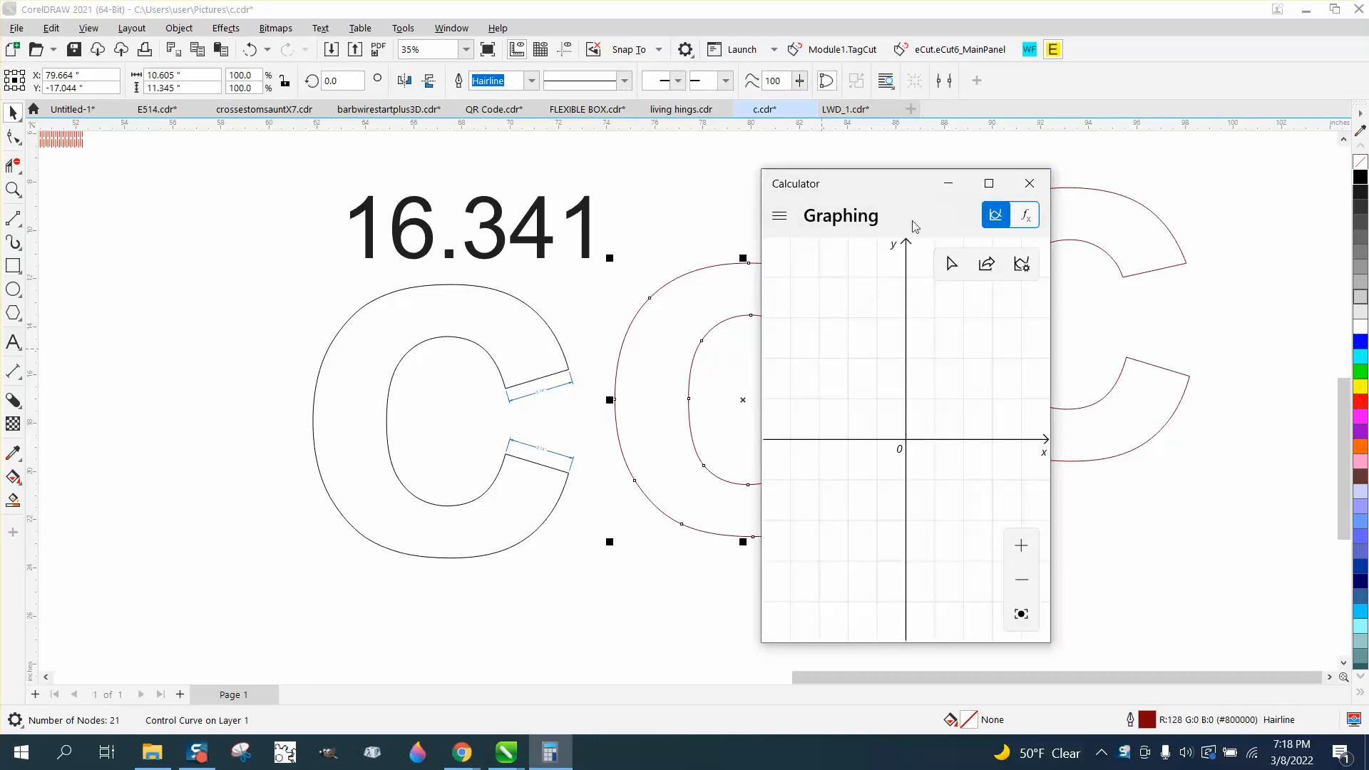
{"action": "left_click", "coordinate": [1021, 188]}
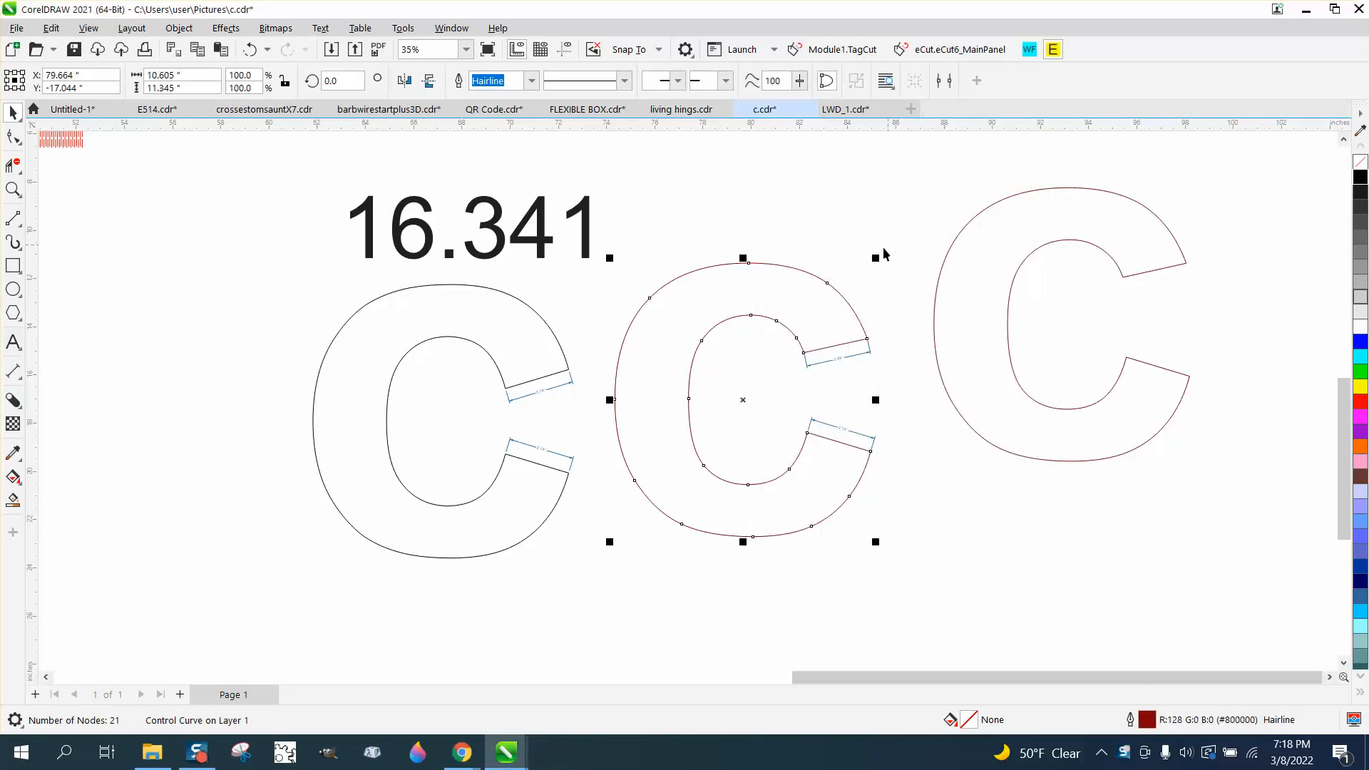
{"action": "key", "text": "Delete"}
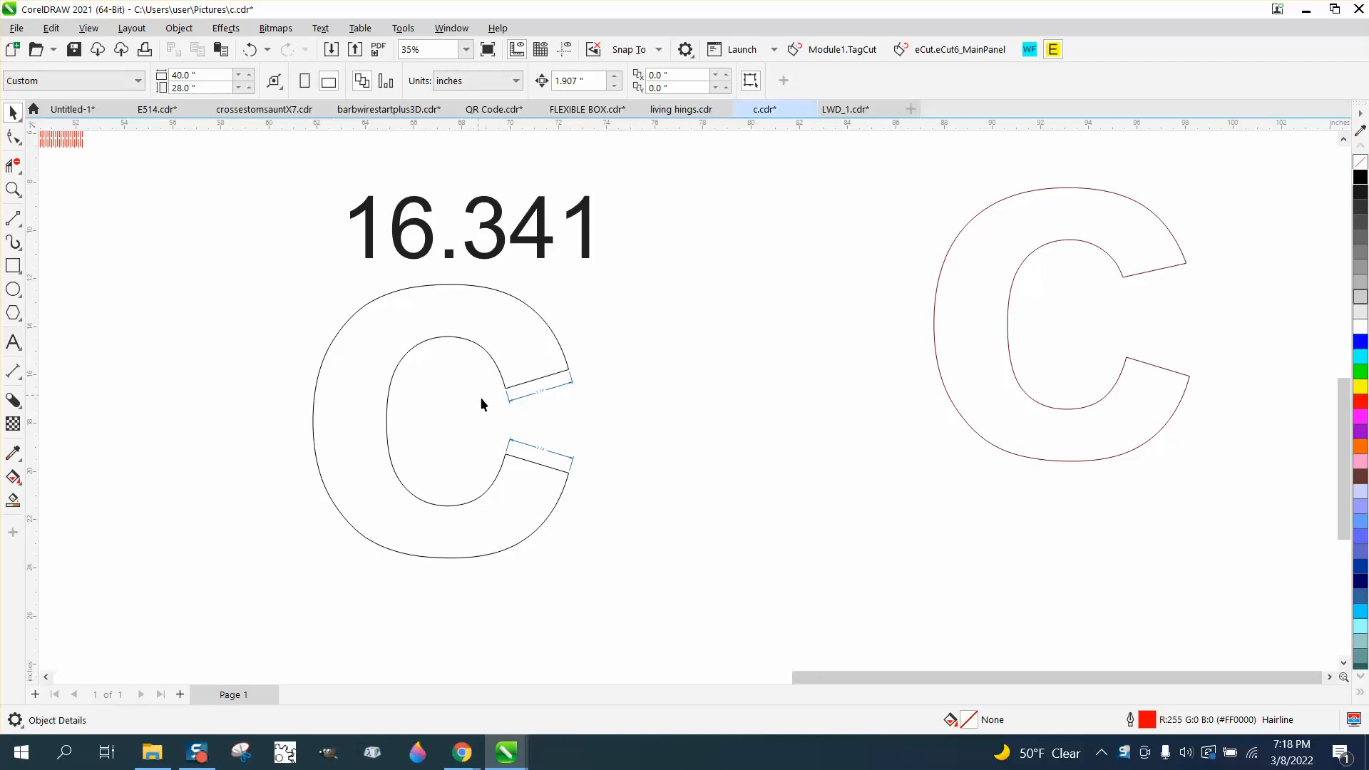
{"action": "left_click", "coordinate": [541, 392]}
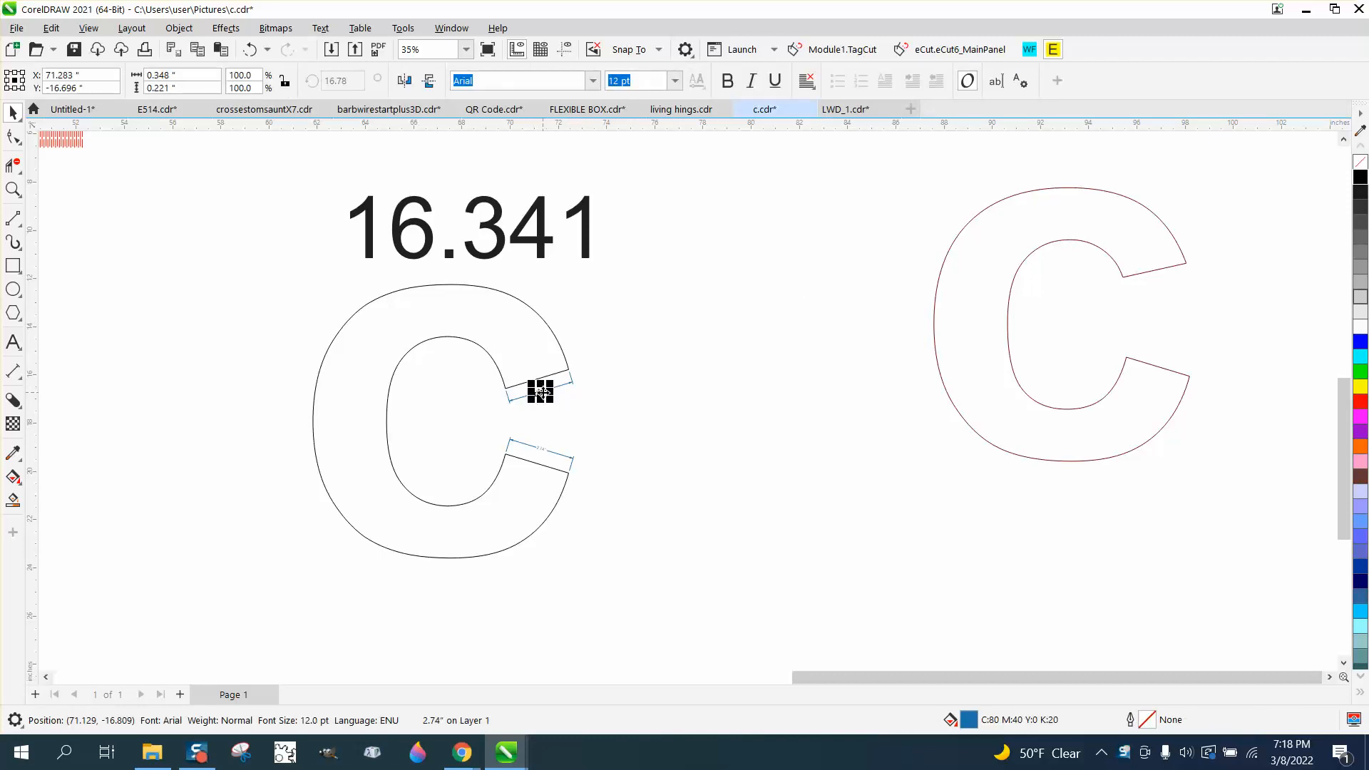
{"action": "key", "text": "Delete"}
{"action": "left_click", "coordinate": [541, 450]}
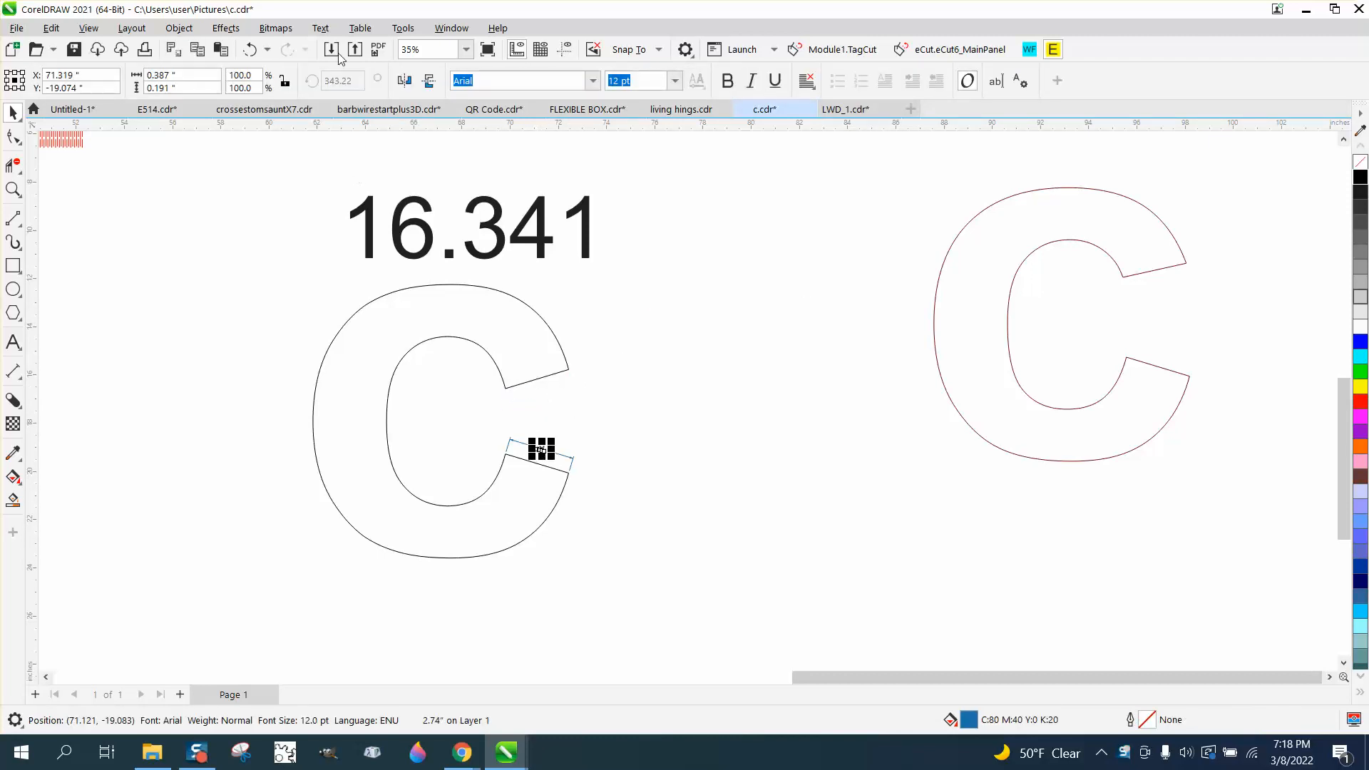
{"action": "left_click", "coordinate": [253, 52]}
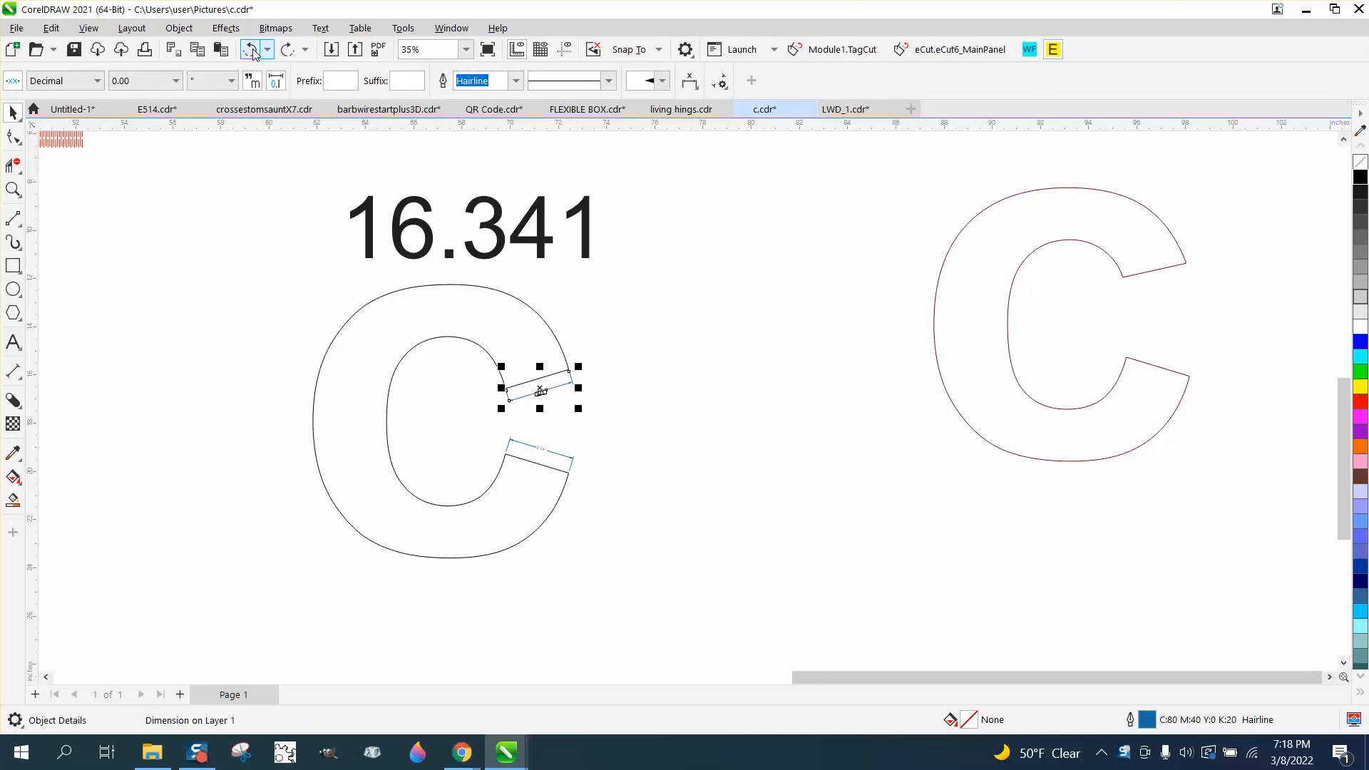
{"action": "left_click", "coordinate": [253, 52]}
Delete both dimensions from the middle C's end faces
{"action": "left_click", "coordinate": [897, 268]}
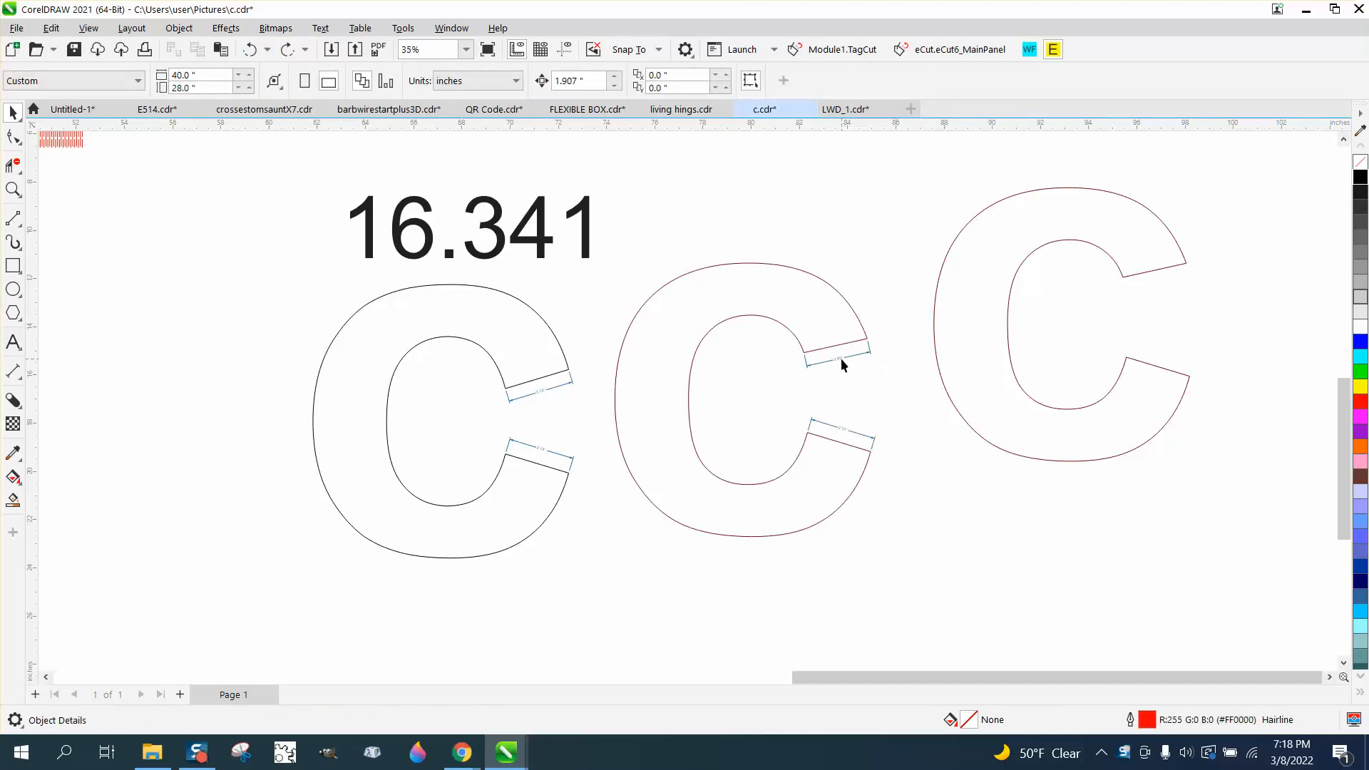
{"action": "left_click", "coordinate": [841, 358]}
{"action": "key", "text": "Delete"}
{"action": "left_click", "coordinate": [845, 427]}
{"action": "key", "text": "Delete"}
Mirror the middle C vertically and give its outline a red color
{"action": "left_click_drag", "start_coordinate": [946, 610], "coordinate": [950, 609]}
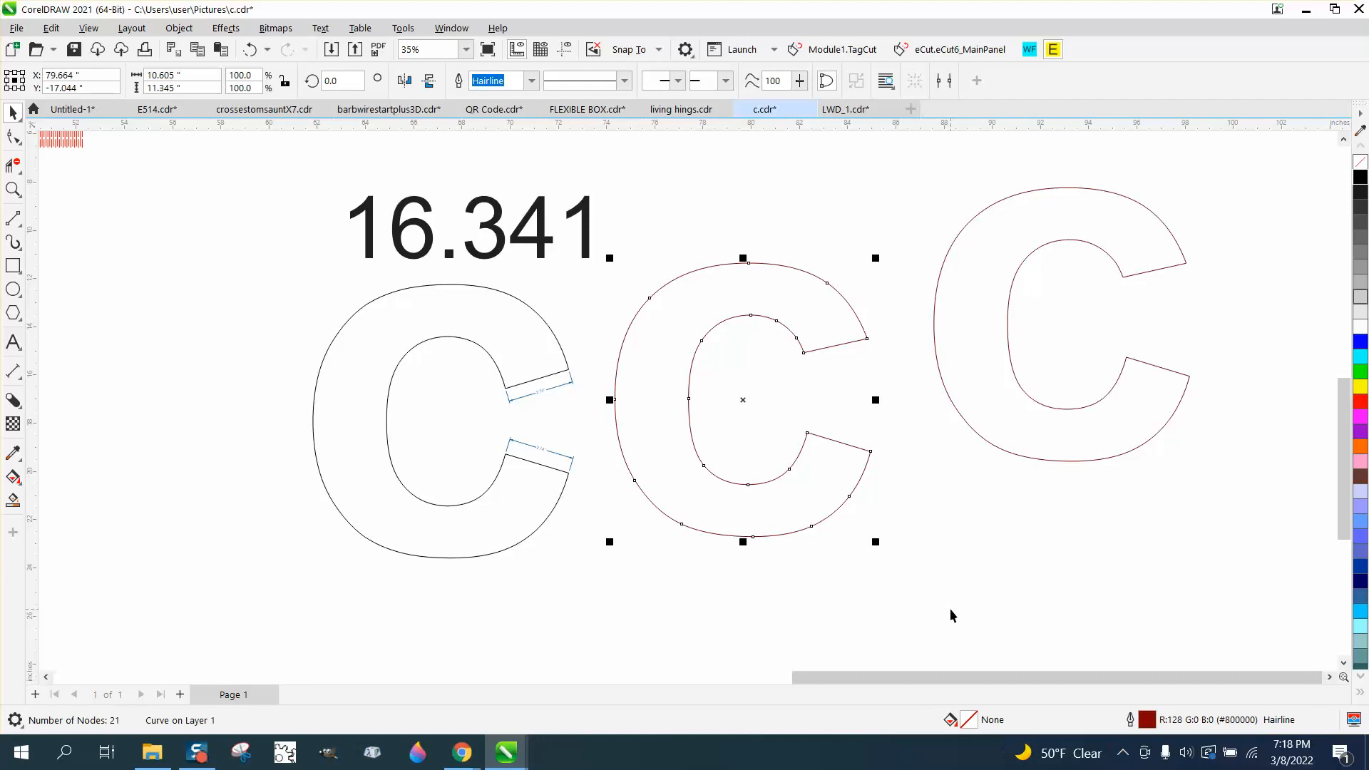
{"action": "left_click", "coordinate": [428, 81]}
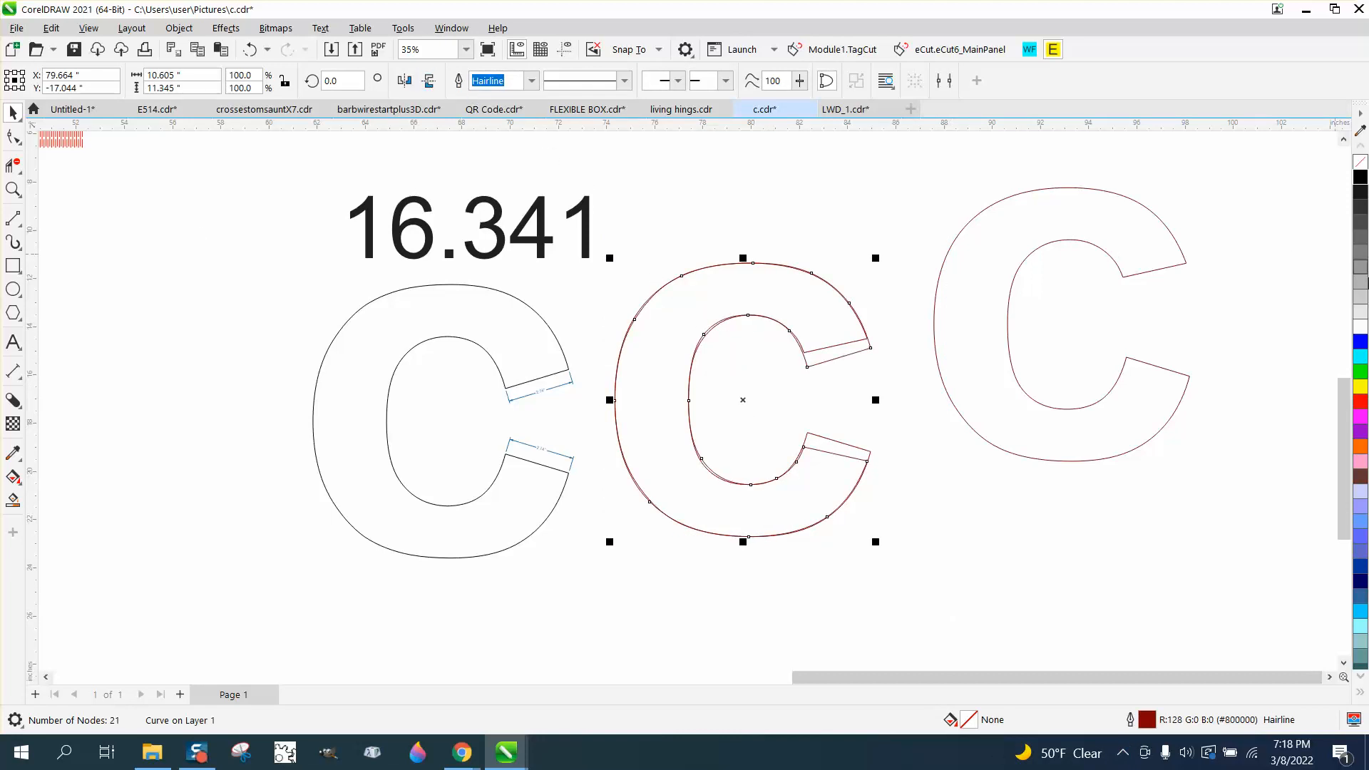
{"action": "right_click", "coordinate": [1360, 402]}
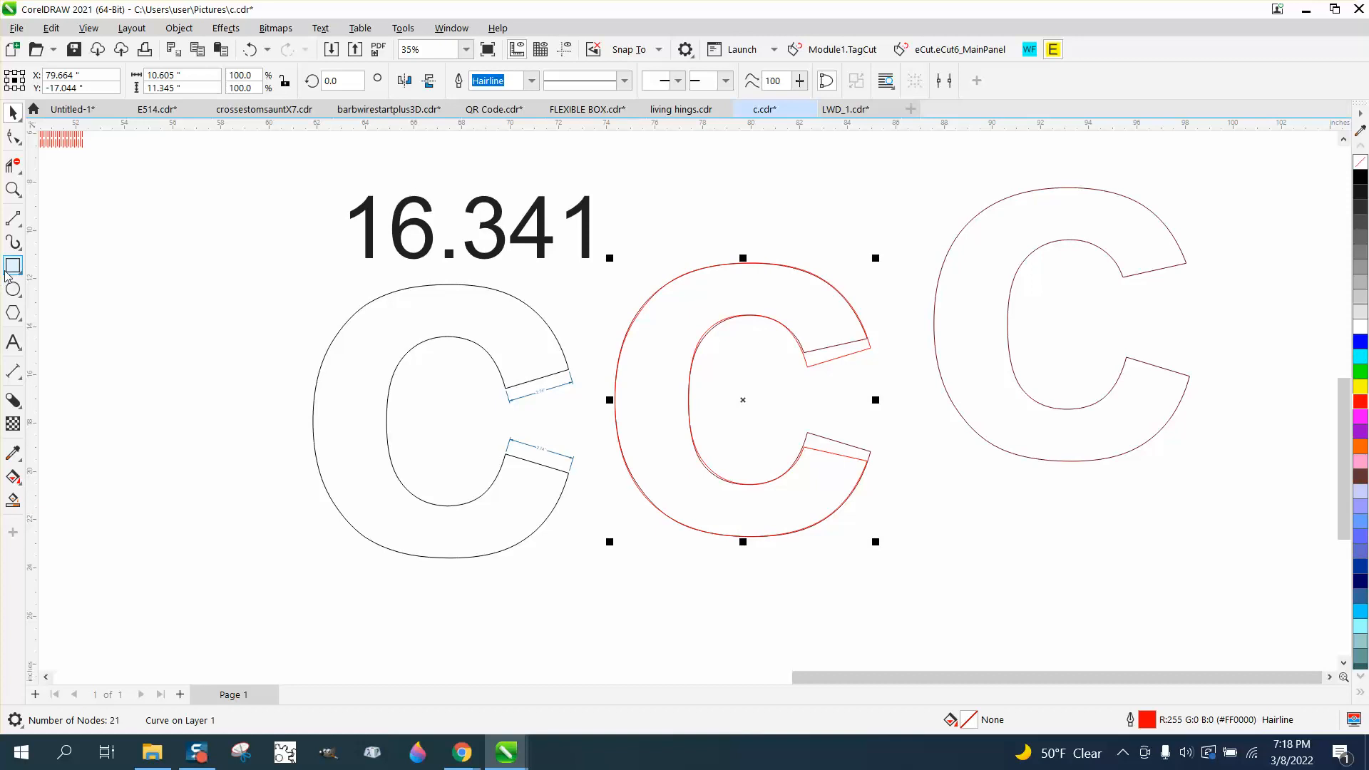
Remove the overlapping segments at both end faces of the middle C with Virtual Segment Delete
{"action": "left_click", "coordinate": [13, 189]}
{"action": "left_click_drag", "start_coordinate": [648, 256], "coordinate": [1153, 585]}
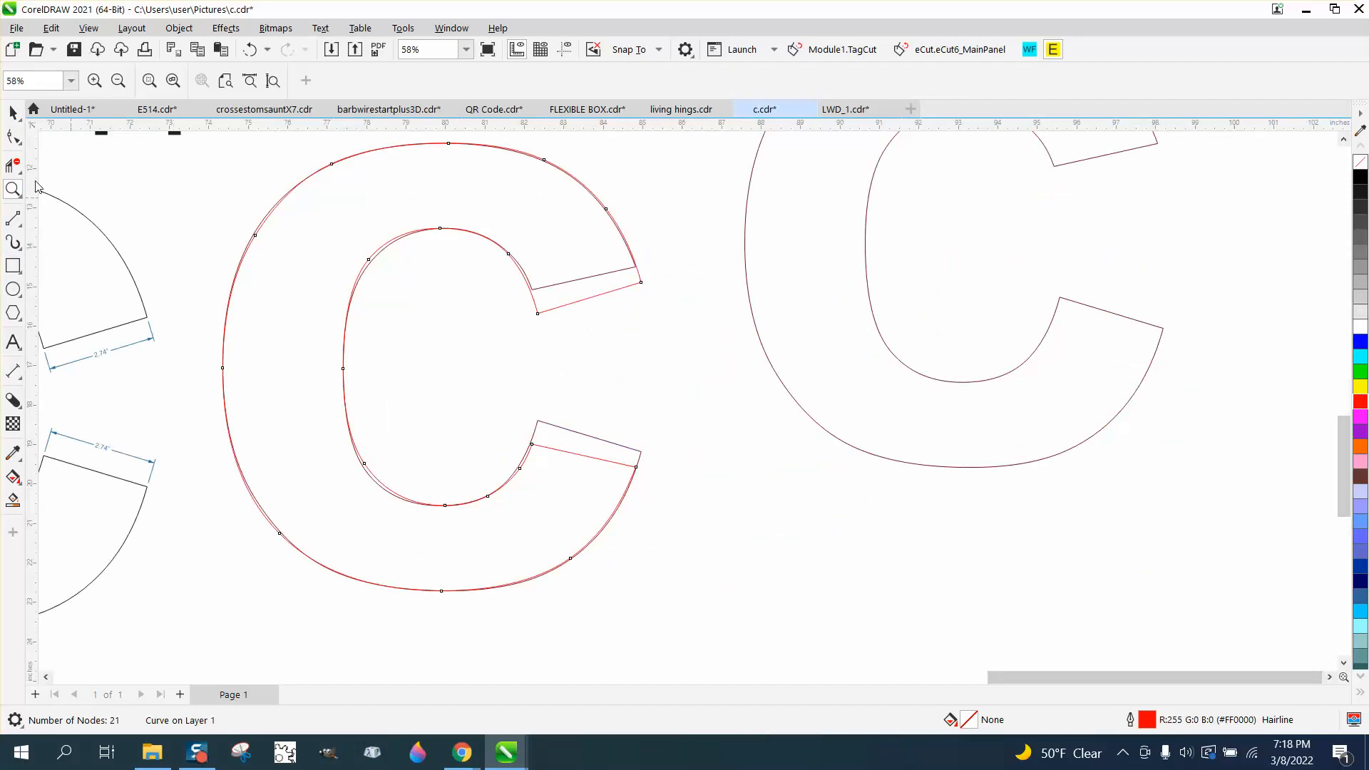
{"action": "left_click", "coordinate": [12, 165]}
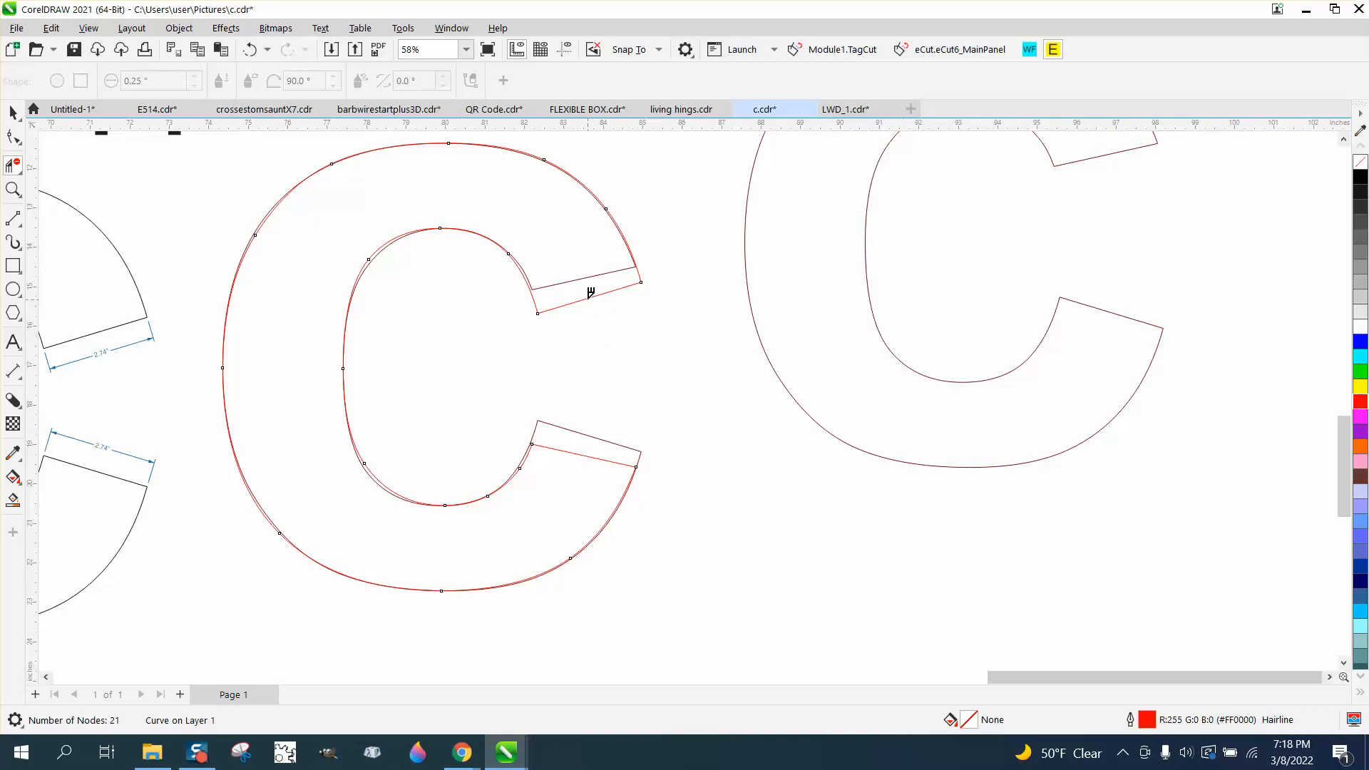
{"action": "left_click_drag", "start_coordinate": [594, 293], "coordinate": [591, 276]}
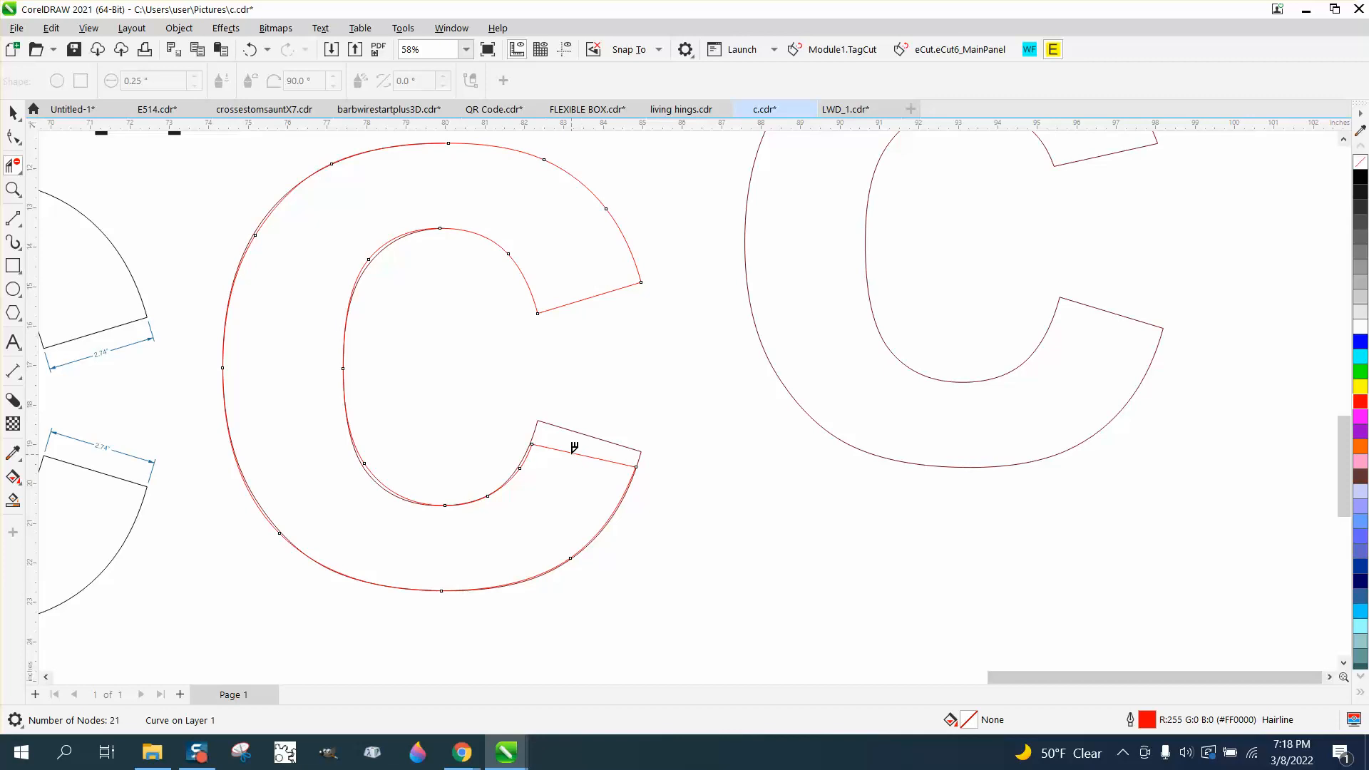
{"action": "key", "text": "ctrl+z"}
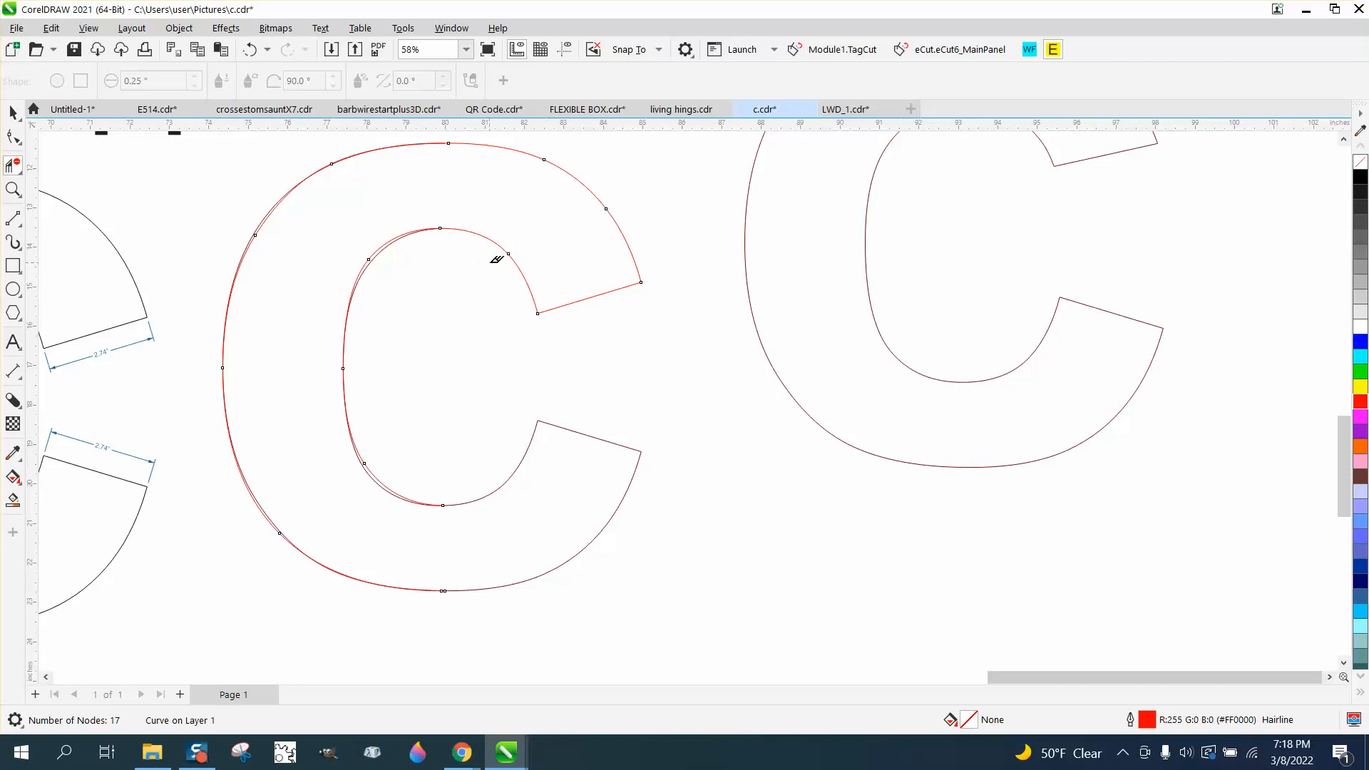
Delete the remaining overlapping segments along the middle C's inner and outer curves
{"action": "left_click", "coordinate": [382, 251]}
{"action": "left_click", "coordinate": [390, 477]}
{"action": "left_click", "coordinate": [269, 216]}
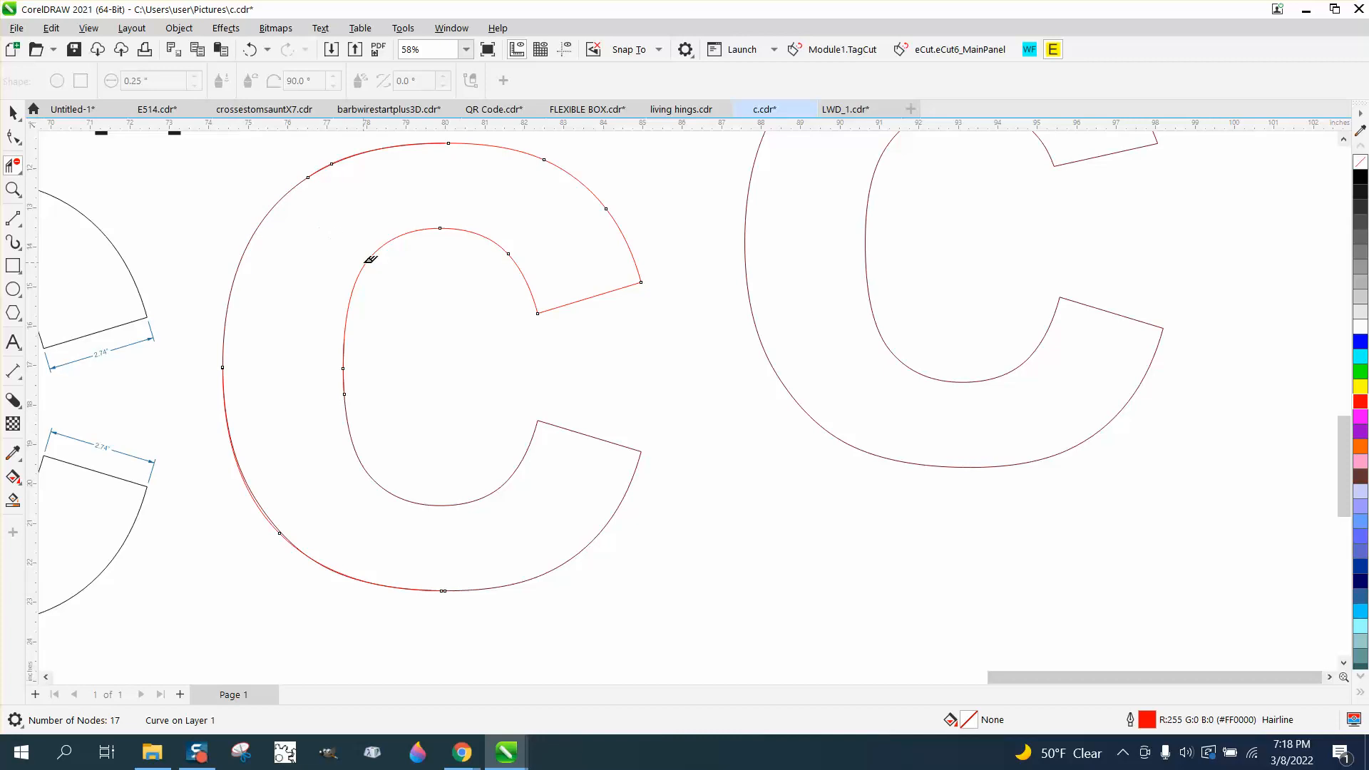
Create a filled closed shape inside the middle C with the Smart Fill tool
{"action": "scroll", "coordinate": [384, 221], "scroll_direction": "down", "scroll_amount": 3}
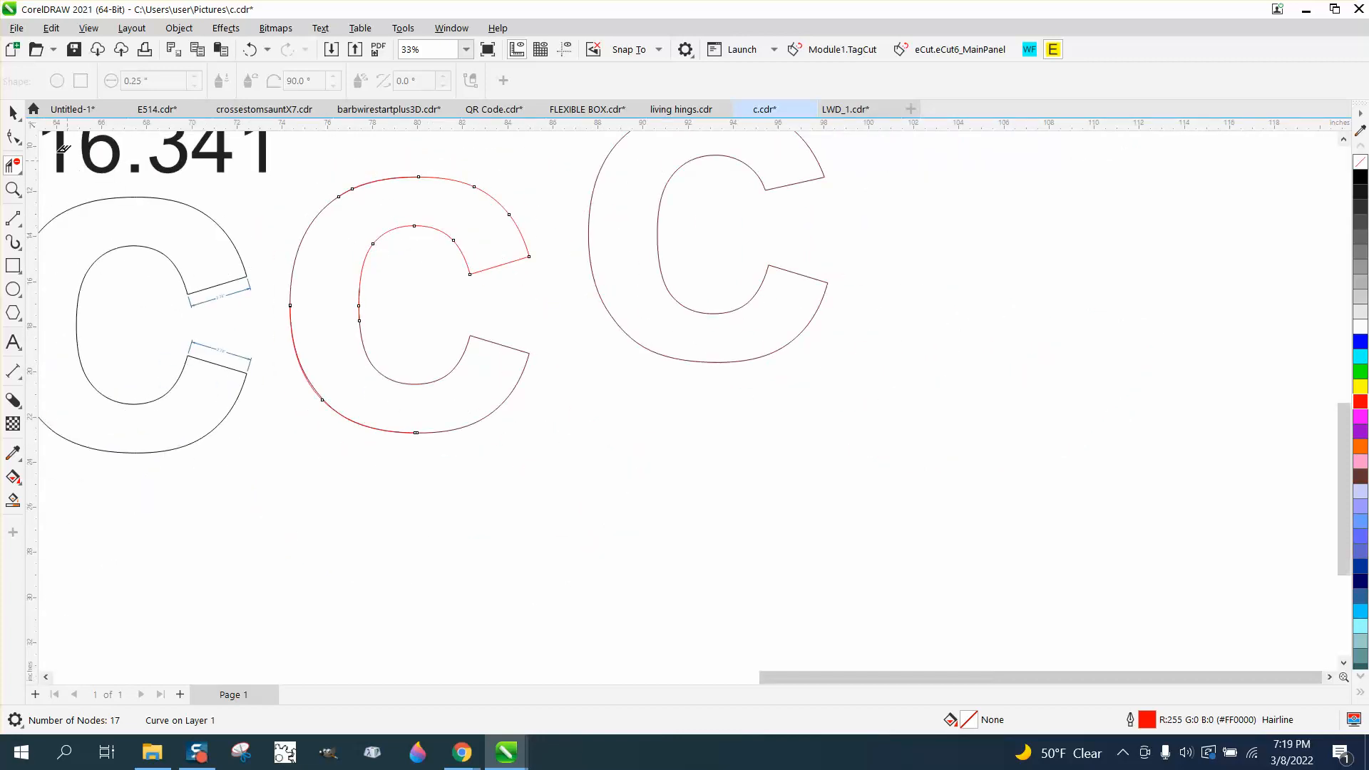
{"action": "left_click", "coordinate": [13, 112]}
{"action": "left_click", "coordinate": [12, 499]}
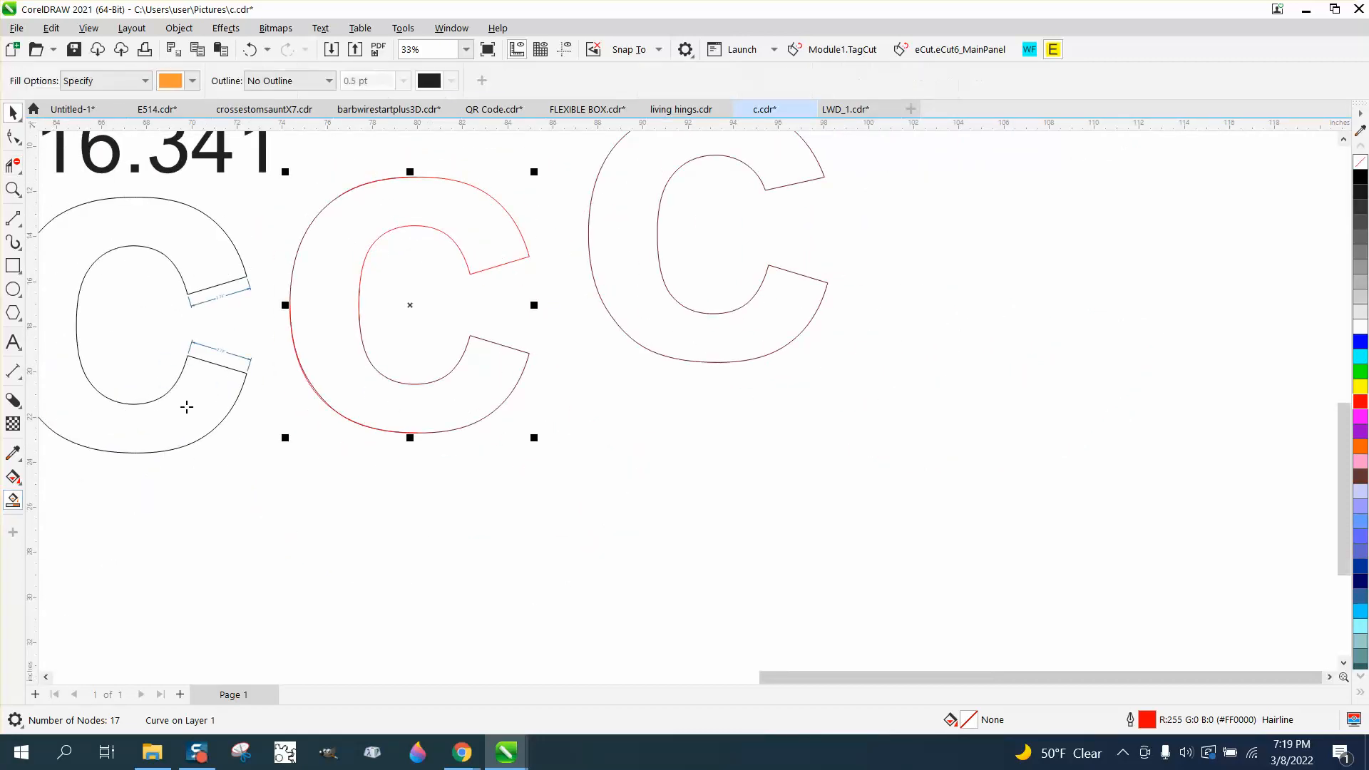
{"action": "left_click", "coordinate": [344, 362]}
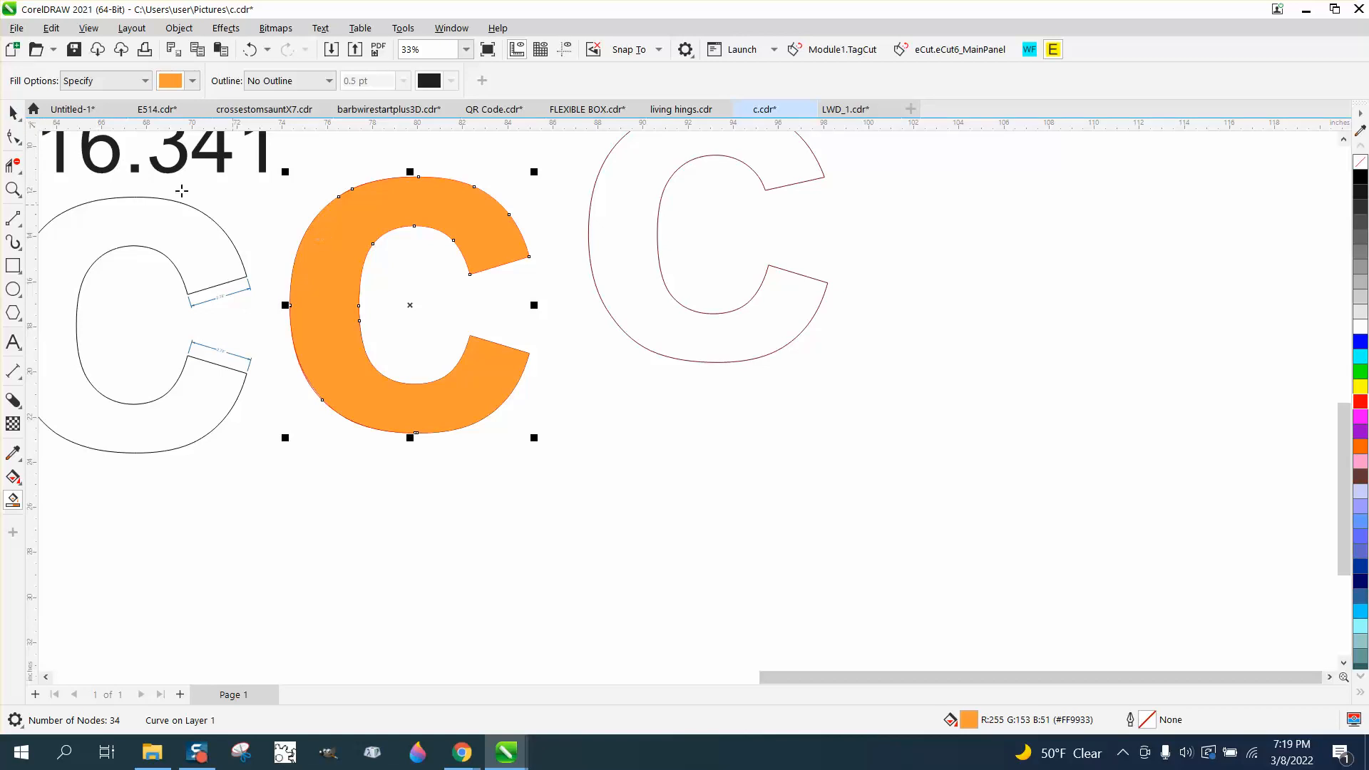
Move the smart-filled C shape below and to the right of the others
{"action": "left_click", "coordinate": [13, 112]}
{"action": "left_click_drag", "start_coordinate": [415, 305], "coordinate": [670, 520]}
Remove the new C shape's fill and give it a black outline
{"action": "left_click", "coordinate": [1359, 162]}
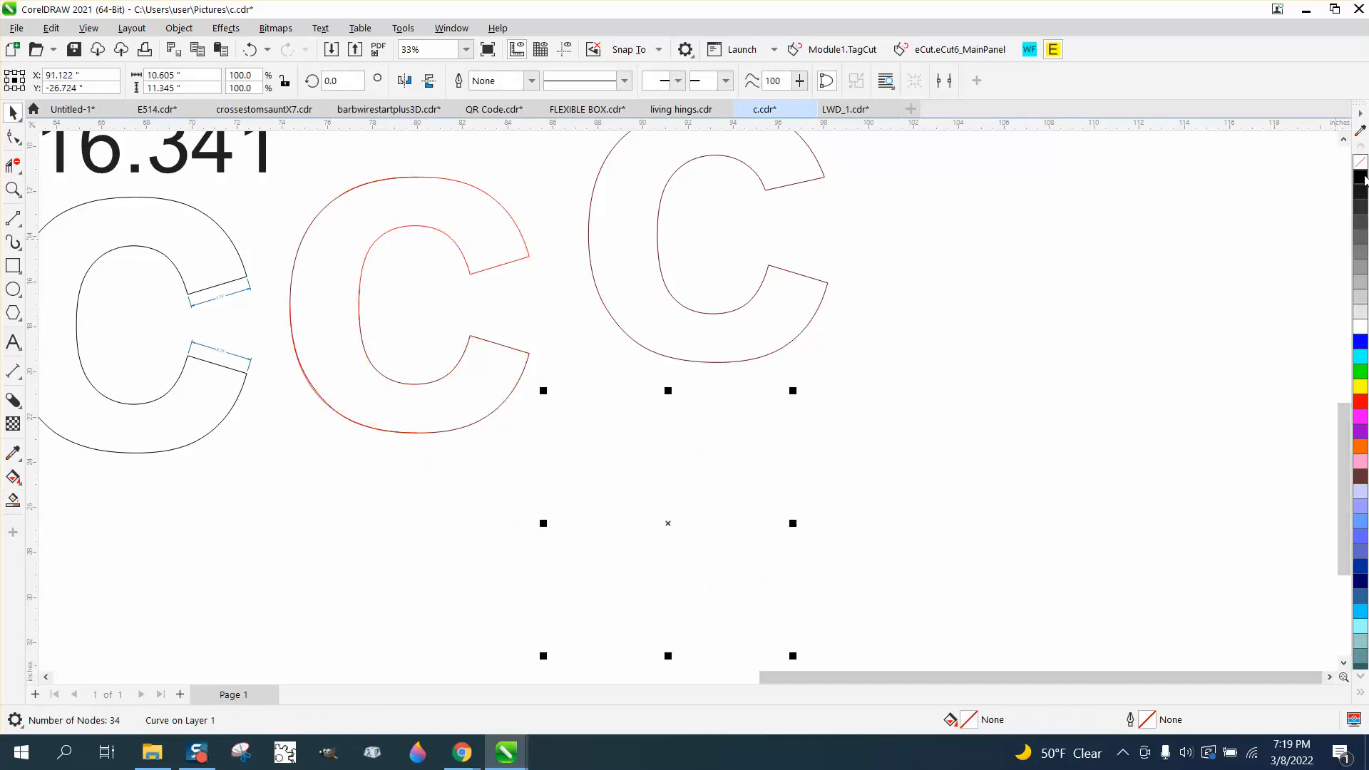
{"action": "right_click", "coordinate": [1361, 179]}
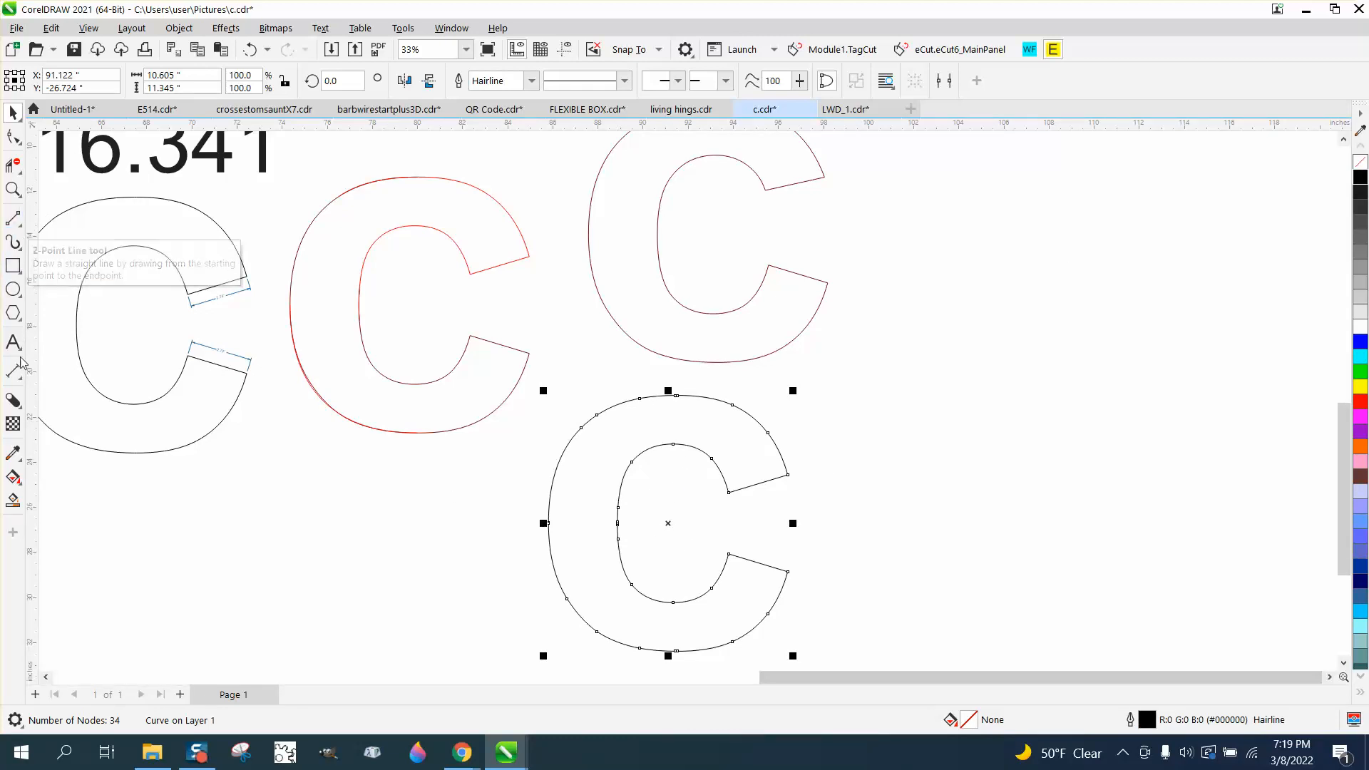
Add parallel dimensions across the upper and lower end faces of the new C
{"action": "left_click", "coordinate": [21, 377]}
{"action": "left_click", "coordinate": [68, 374]}
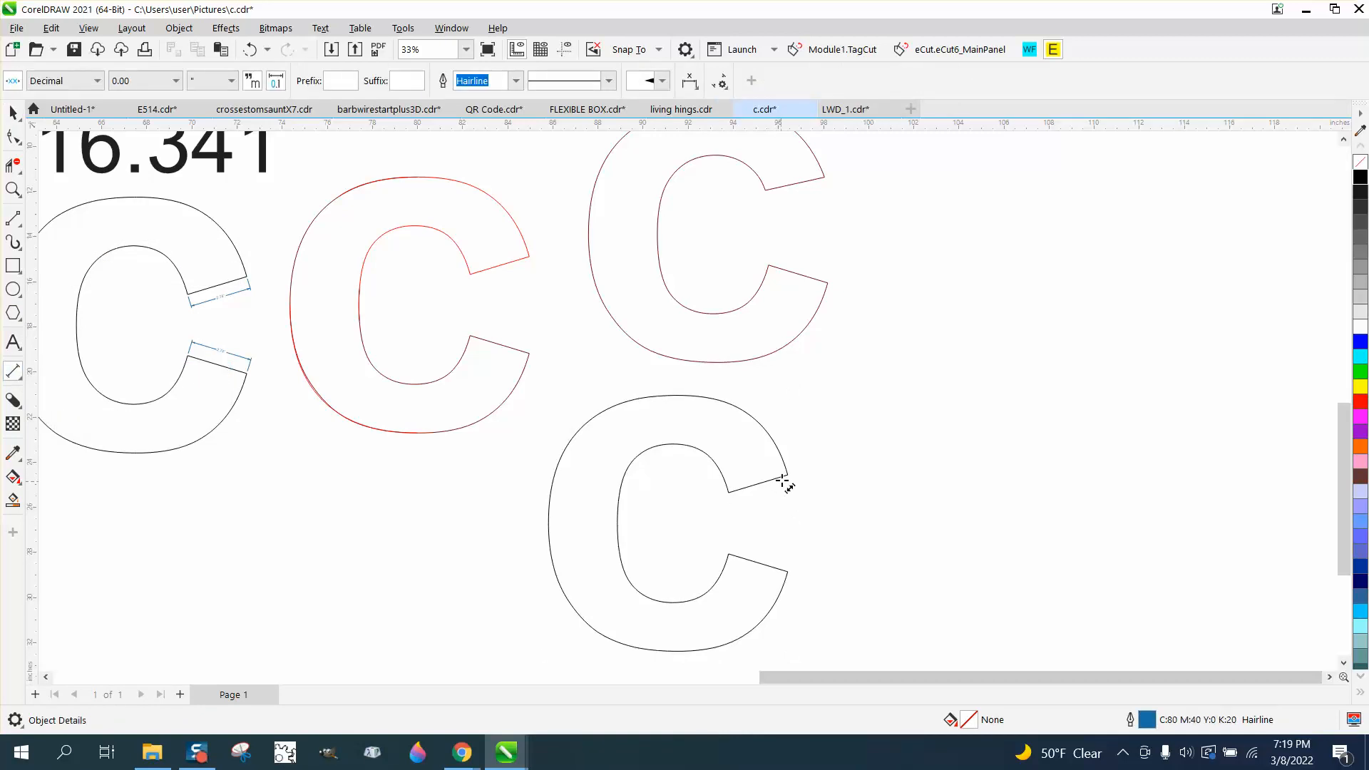
{"action": "left_click_drag", "start_coordinate": [782, 476], "coordinate": [733, 489]}
{"action": "left_click", "coordinate": [741, 468]}
{"action": "left_click_drag", "start_coordinate": [789, 571], "coordinate": [731, 553]}
{"action": "left_click", "coordinate": [733, 546]}
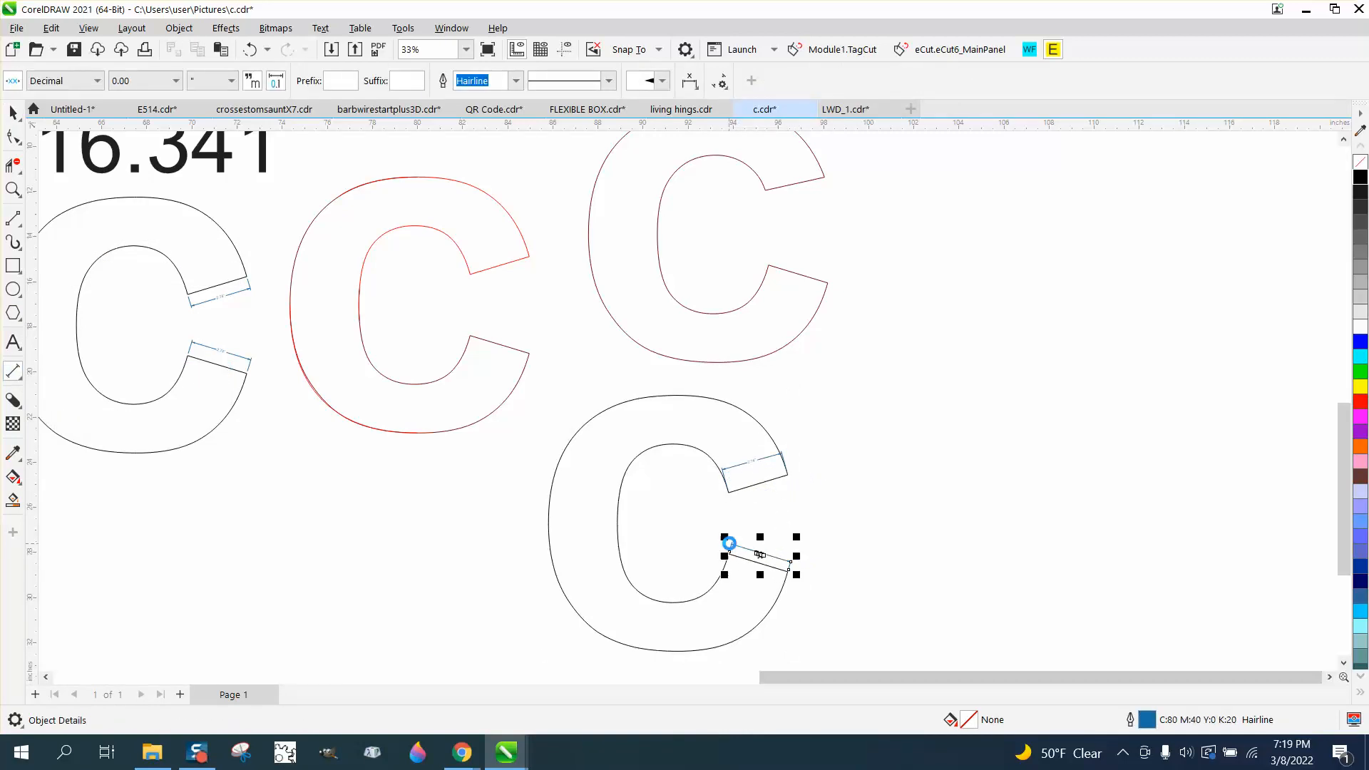
Delete both dimensions from the new C's end faces
{"action": "left_click", "coordinate": [13, 189]}
{"action": "left_click_drag", "start_coordinate": [688, 449], "coordinate": [902, 565]}
{"action": "scroll", "coordinate": [843, 473], "scroll_direction": "down", "scroll_amount": 4}
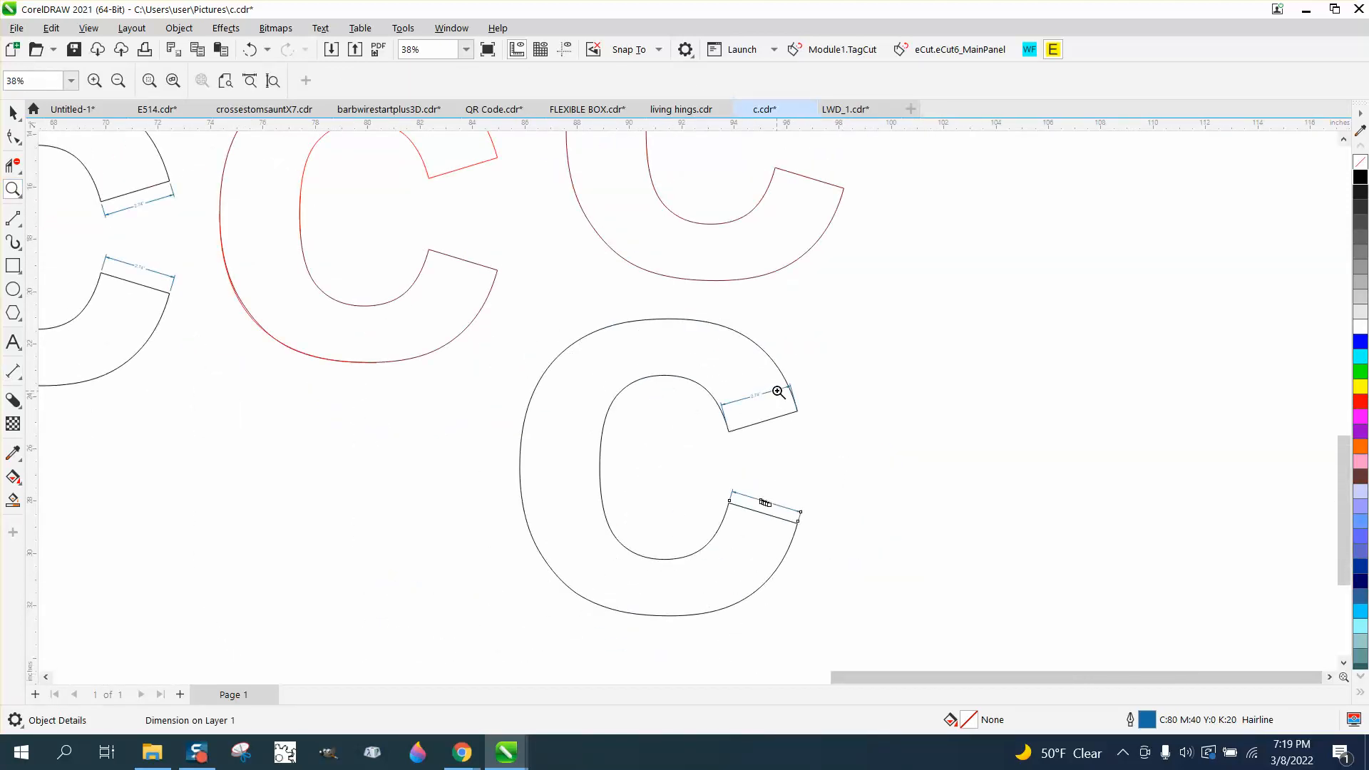
{"action": "key", "text": "Delete"}
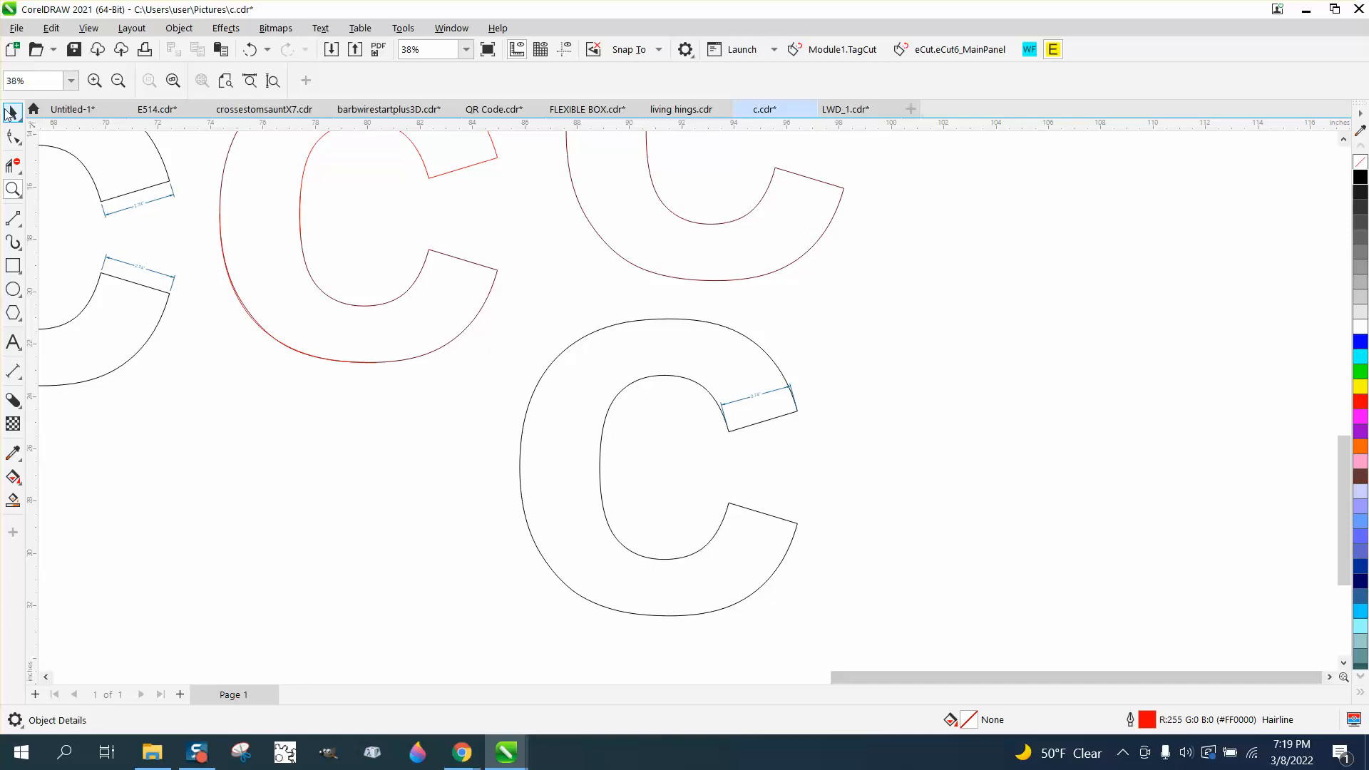
{"action": "left_click", "coordinate": [13, 112]}
{"action": "left_click", "coordinate": [757, 396]}
{"action": "key", "text": "Delete"}
Move the small C outline out of the hinge frame to its right
{"action": "scroll", "coordinate": [891, 431], "scroll_direction": "down", "scroll_amount": 3}
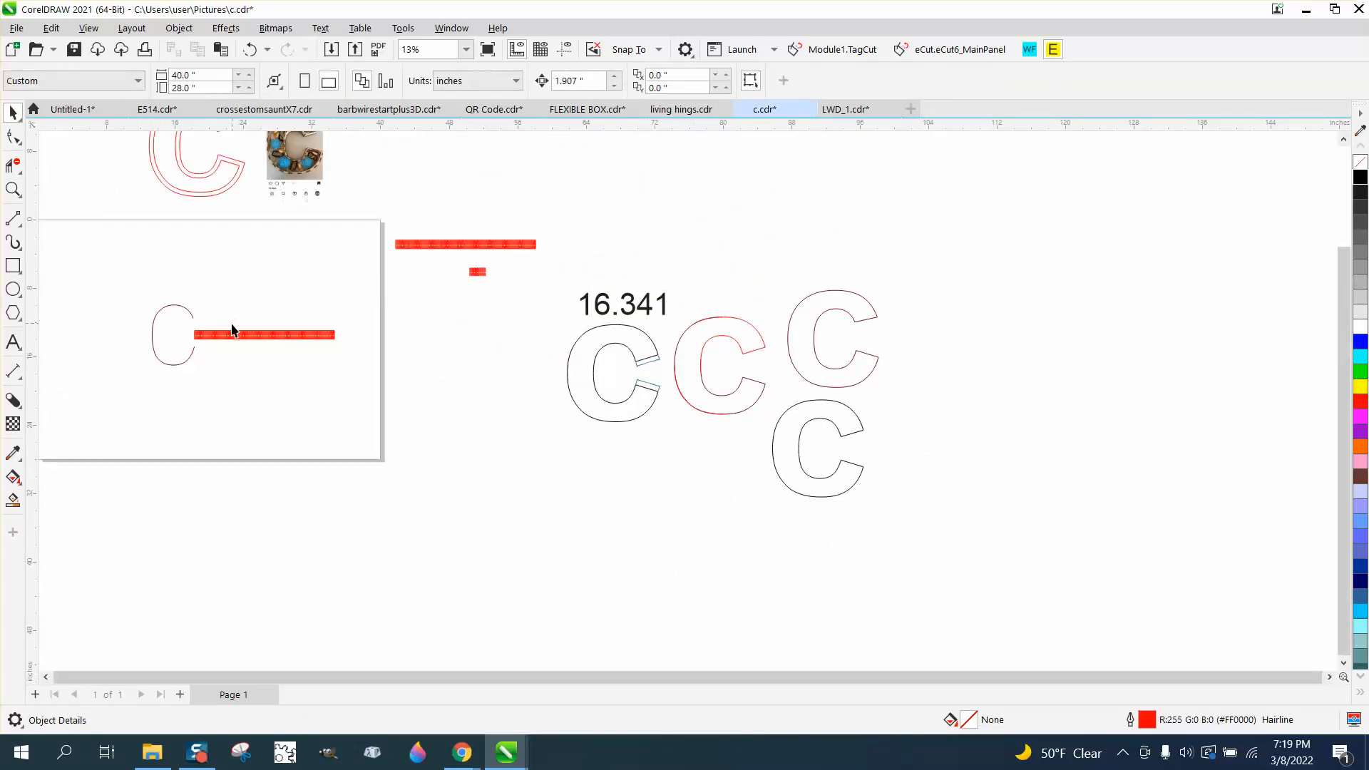
{"action": "left_click_drag", "start_coordinate": [187, 327], "coordinate": [447, 400]}
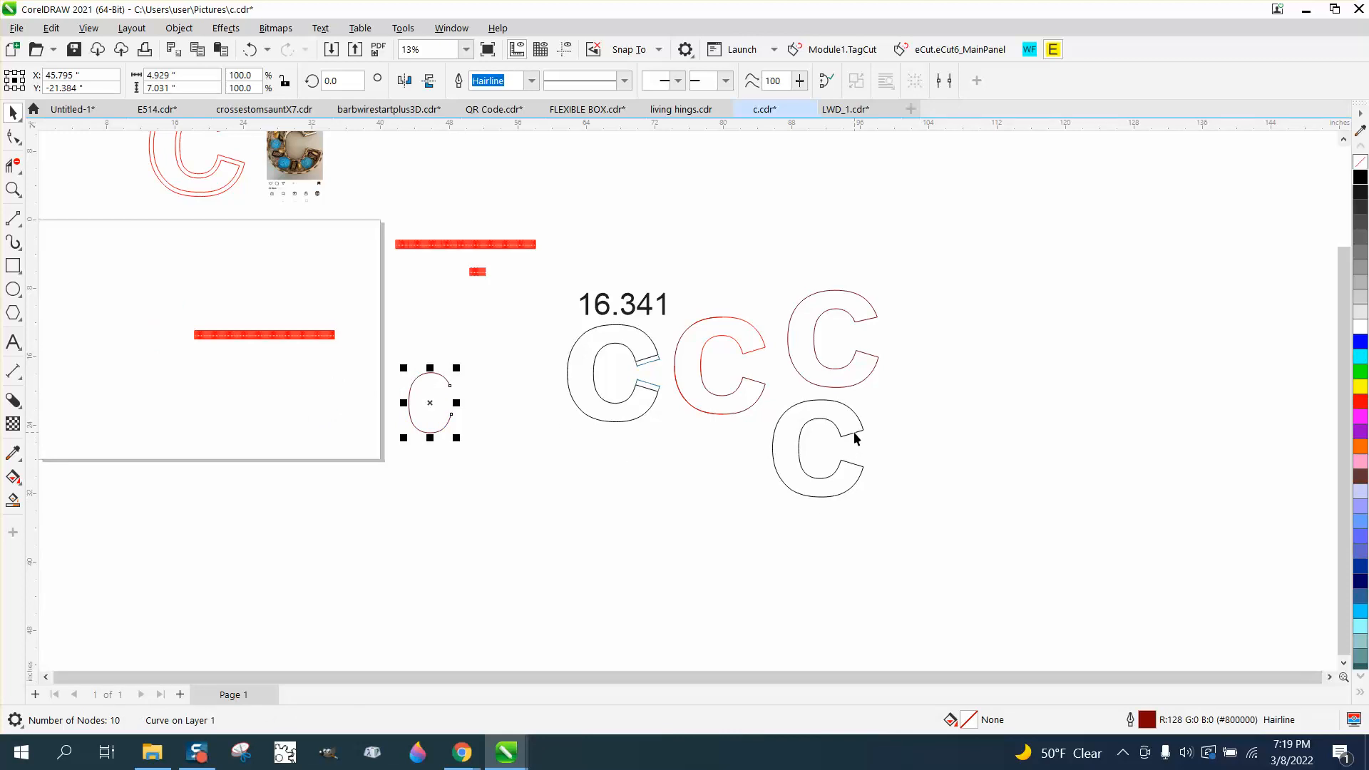
Select the living hinge pattern group and zoom to fit it
{"action": "left_click_drag", "start_coordinate": [167, 314], "coordinate": [305, 355]}
{"action": "left_click_drag", "start_coordinate": [394, 370], "coordinate": [394, 371]}
{"action": "key", "text": "z"}
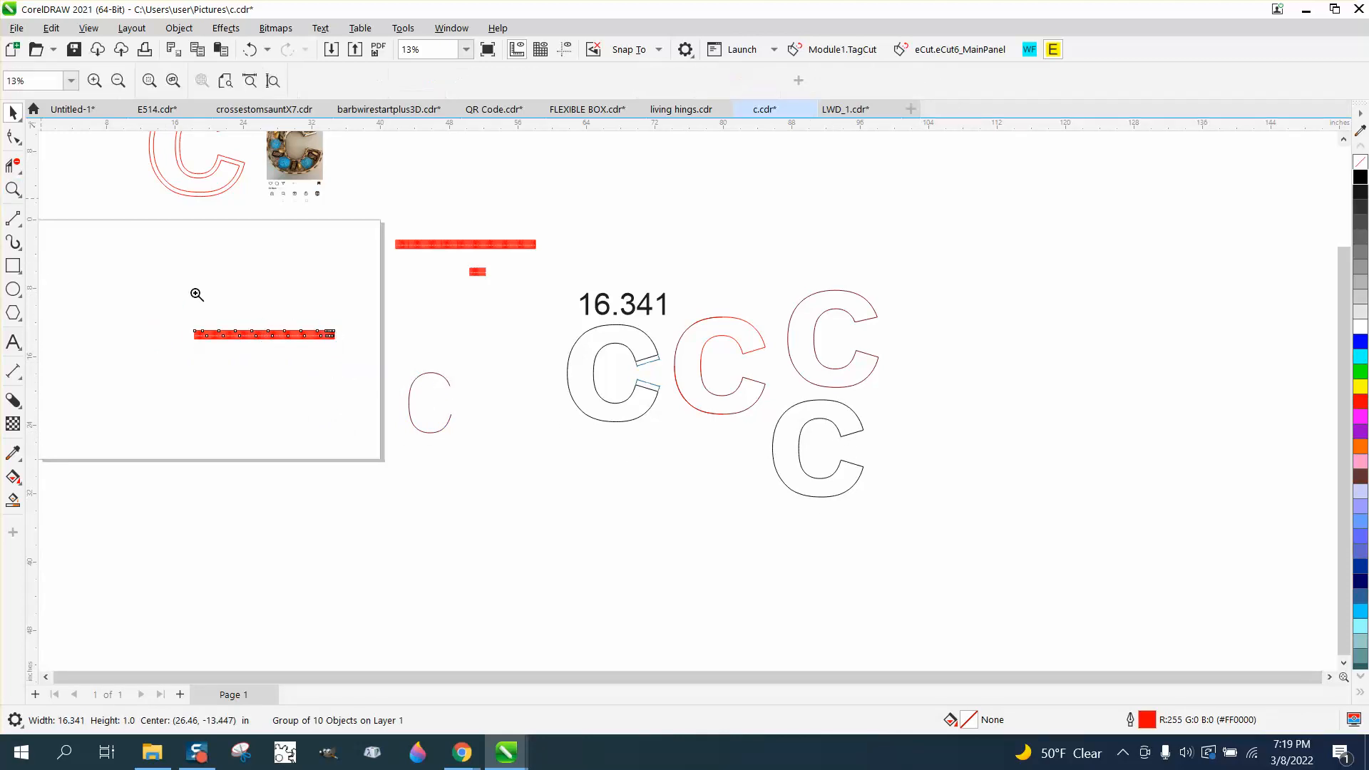
{"action": "key", "text": "shift+F2"}
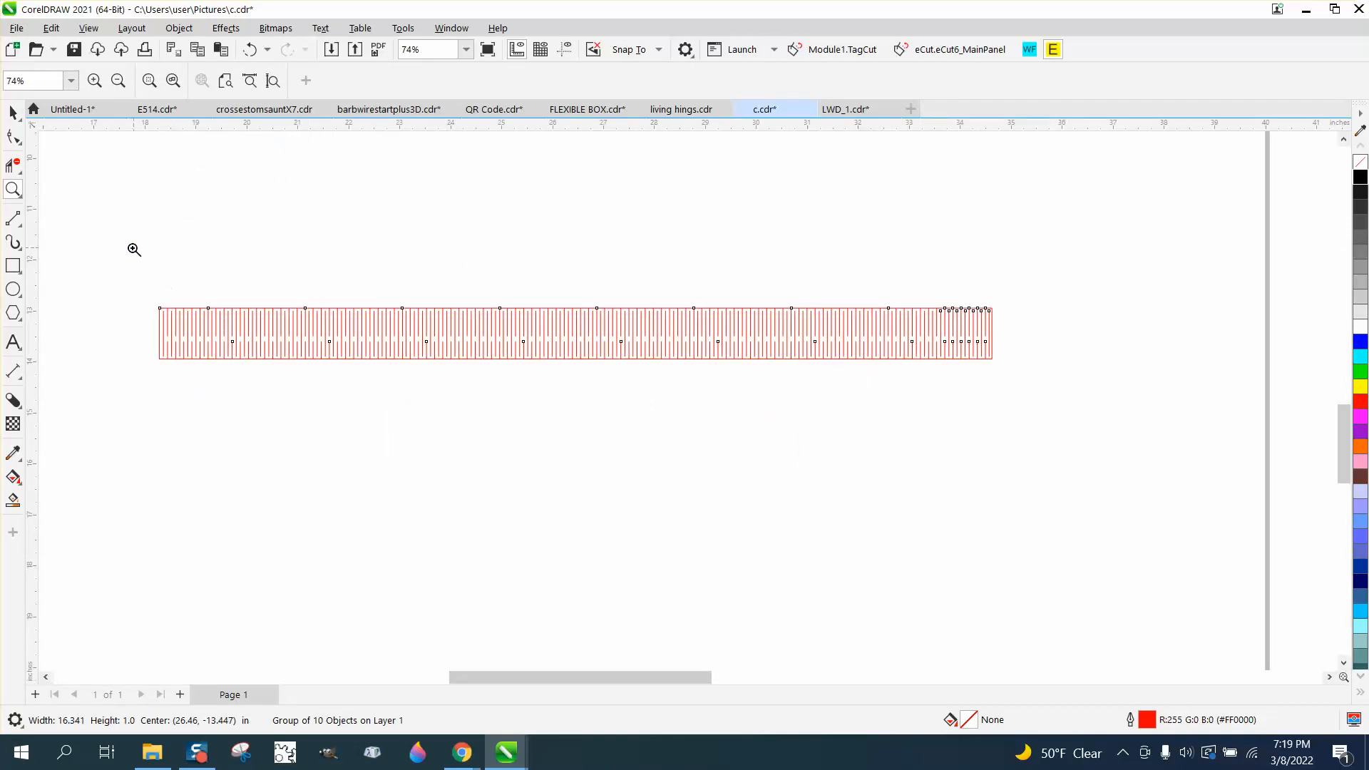
Draw a rectangle left of the hinge pattern and size it 0.125 in wide by 0.25 in high
{"action": "left_click_drag", "start_coordinate": [1013, 464], "coordinate": [1070, 483]}
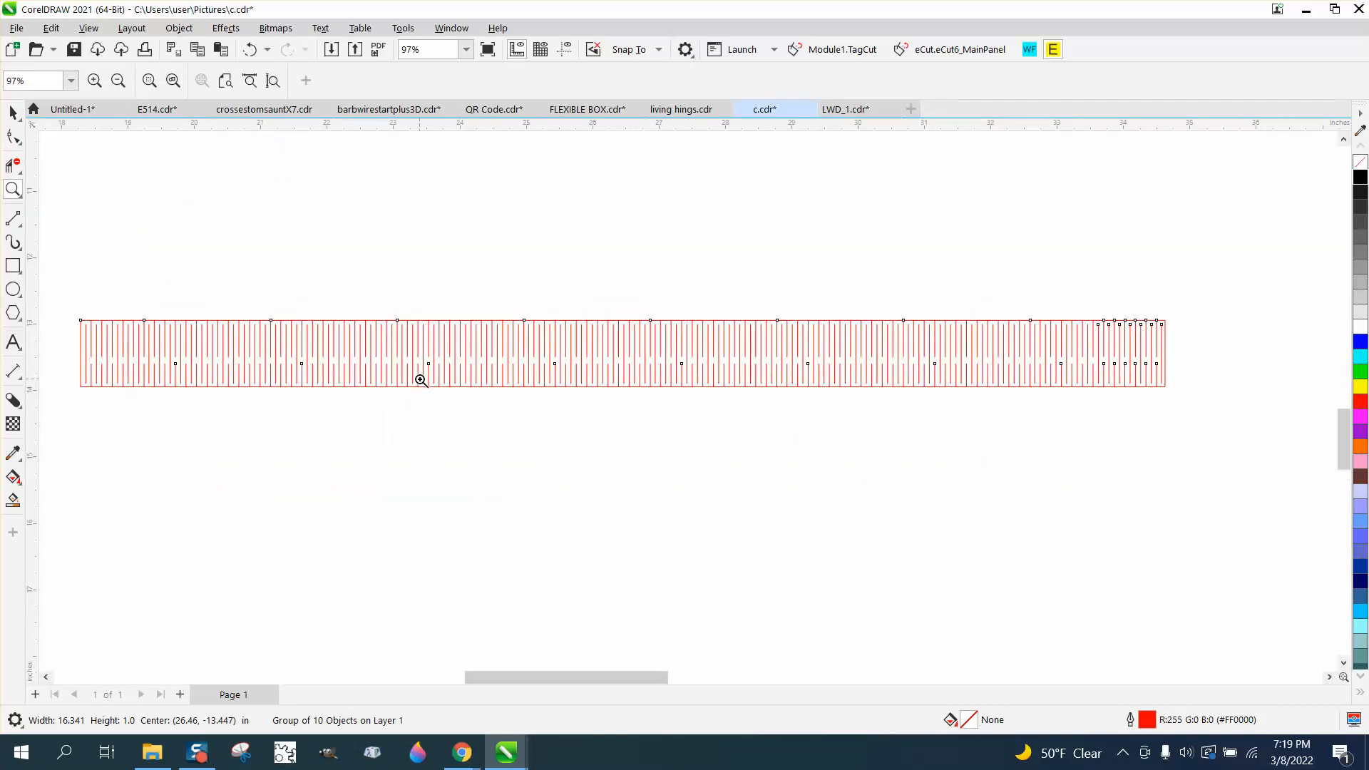
{"action": "right_click", "coordinate": [412, 299]}
{"action": "left_click_drag", "start_coordinate": [120, 277], "coordinate": [419, 422]}
{"action": "left_click", "coordinate": [13, 265]}
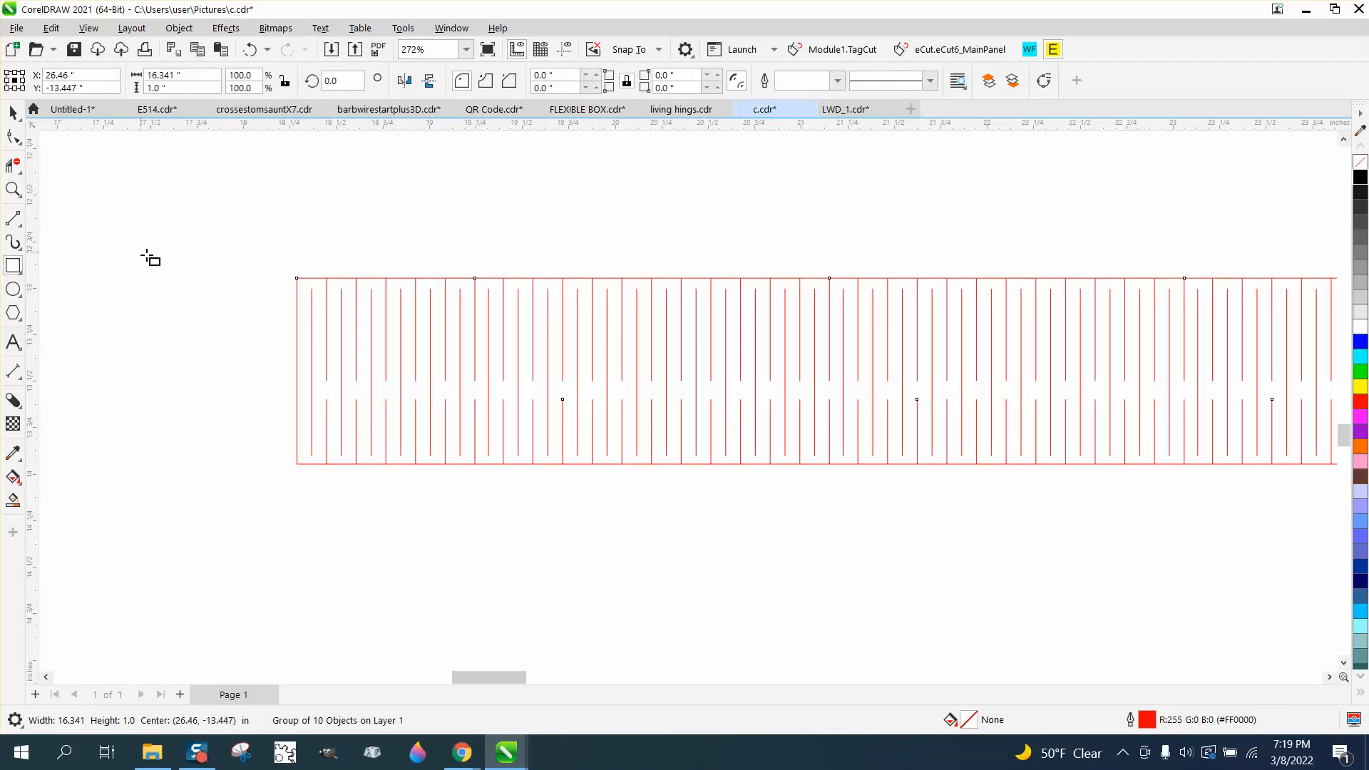
{"action": "left_click_drag", "start_coordinate": [207, 274], "coordinate": [214, 326]}
{"action": "left_click", "coordinate": [178, 75]}
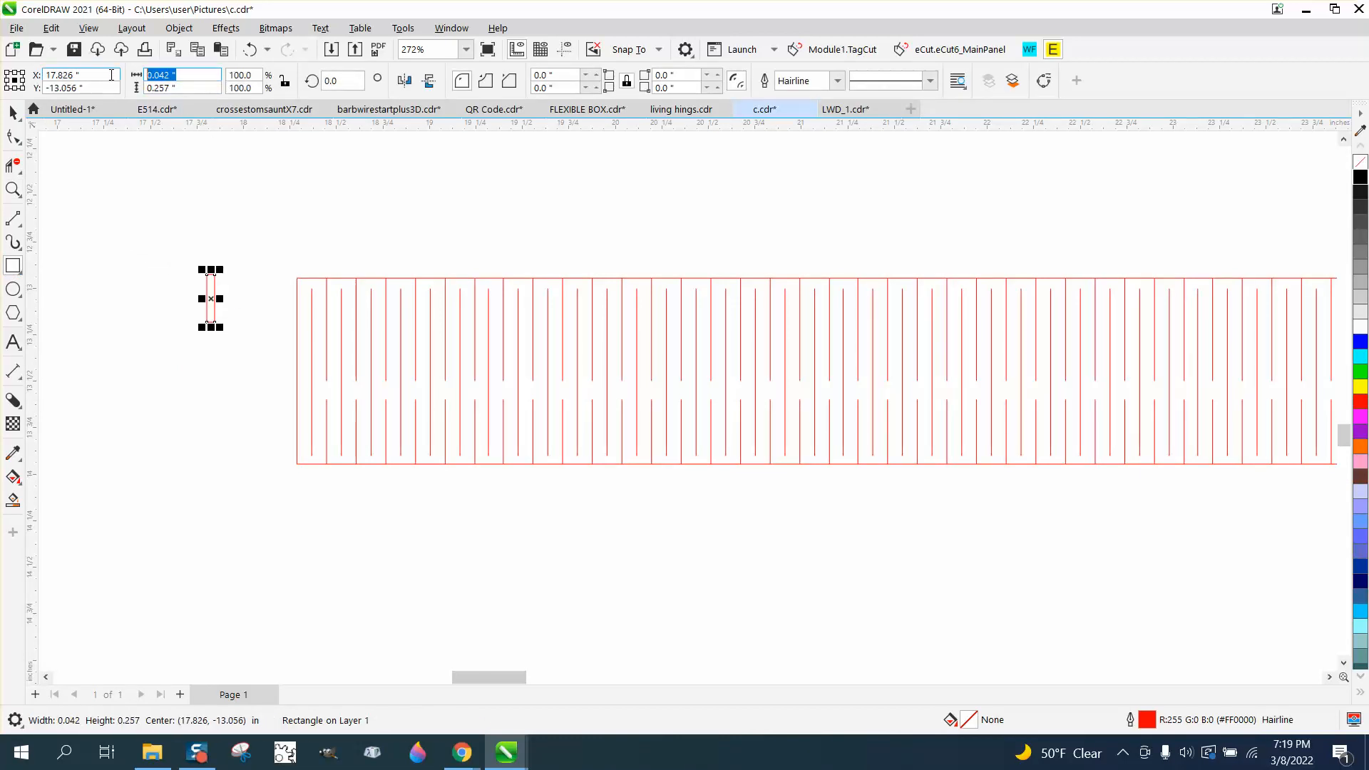
{"action": "type", "text": ".125"}
{"action": "key", "text": "Return"}
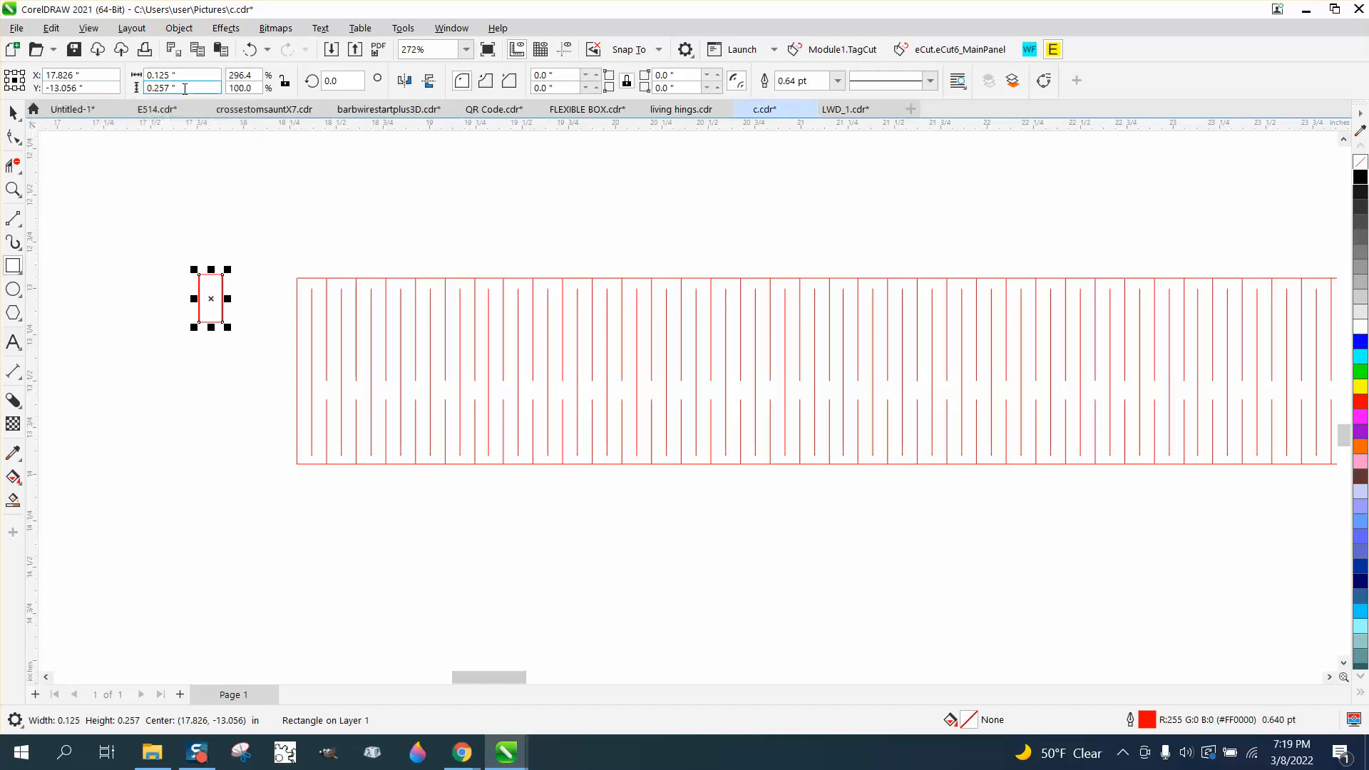
{"action": "left_click", "coordinate": [137, 88]}
{"action": "type", "text": ".25"}
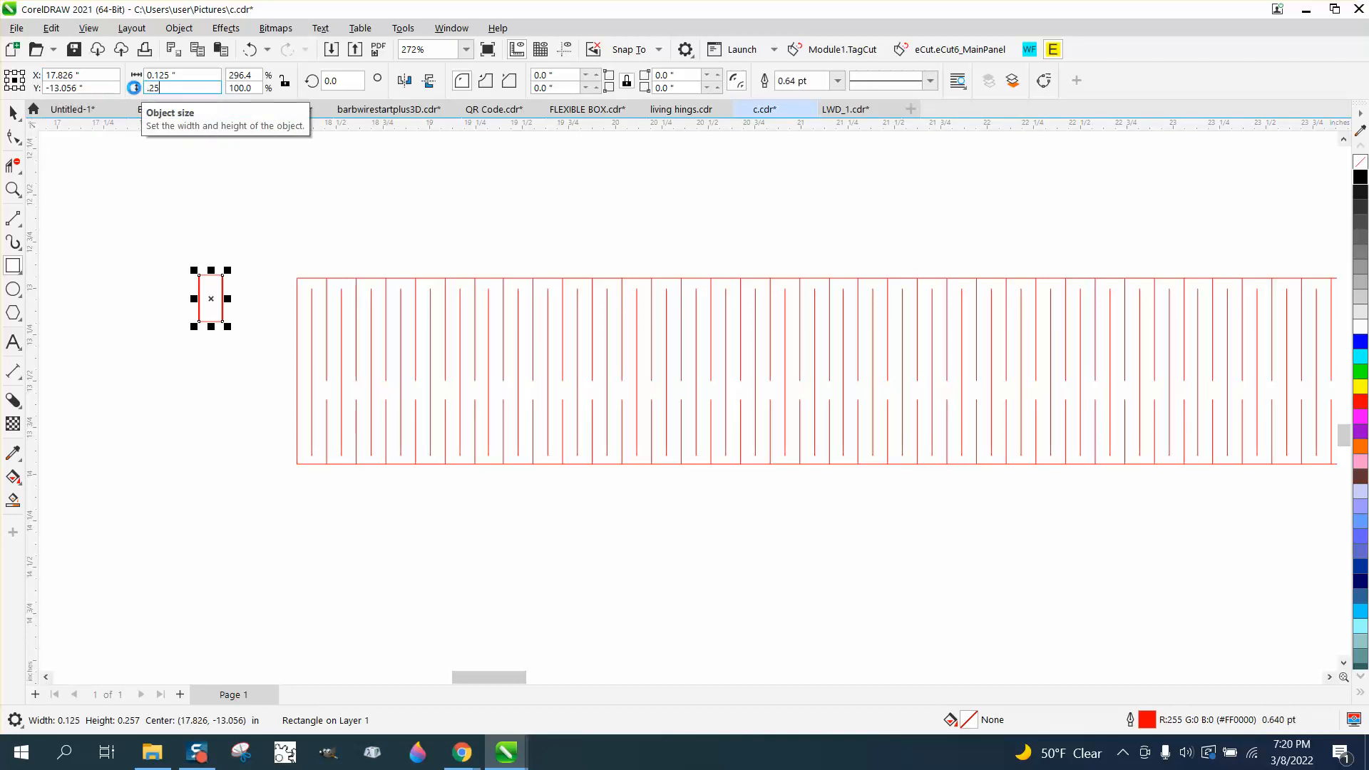
{"action": "key", "text": "Return"}
Move the rectangle next to the hinge pattern's upper-left corner, then delete it
{"action": "left_click", "coordinate": [13, 112]}
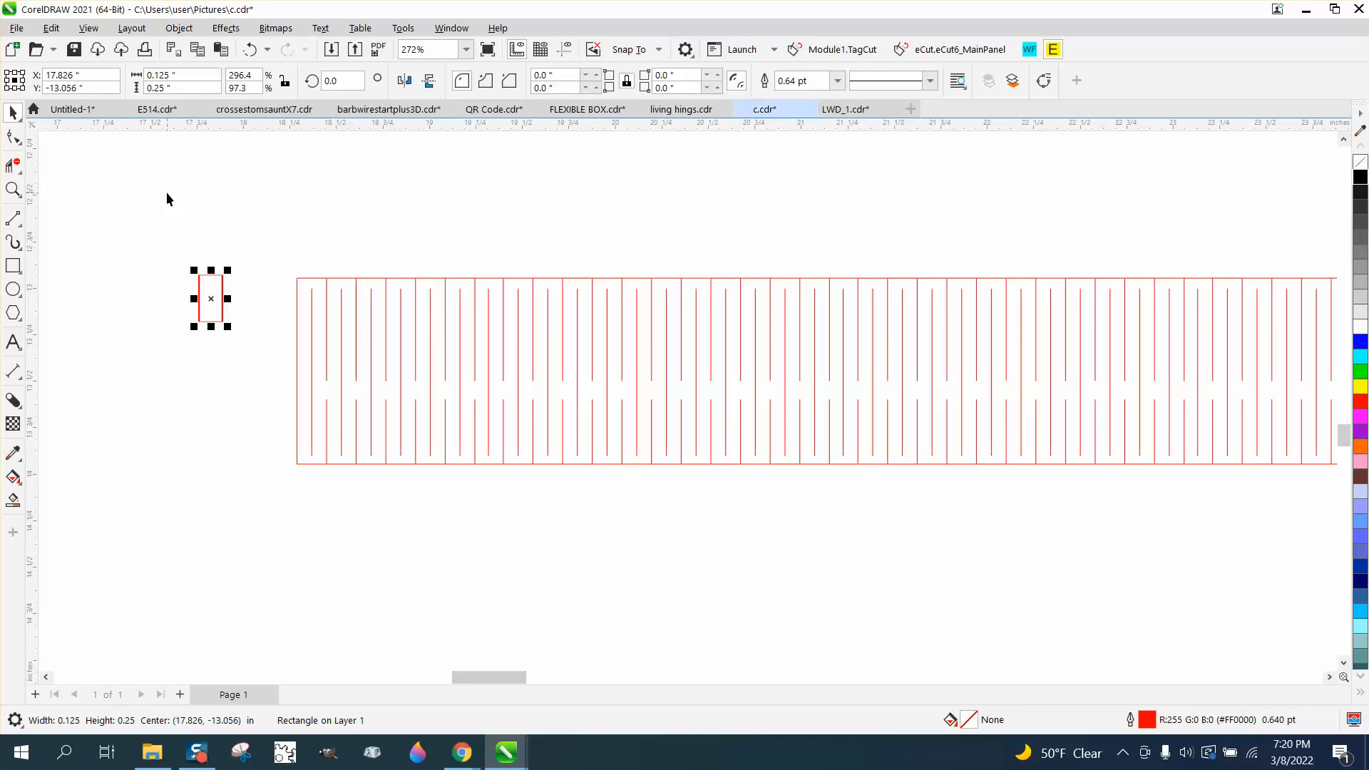
{"action": "left_click_drag", "start_coordinate": [211, 300], "coordinate": [284, 333]}
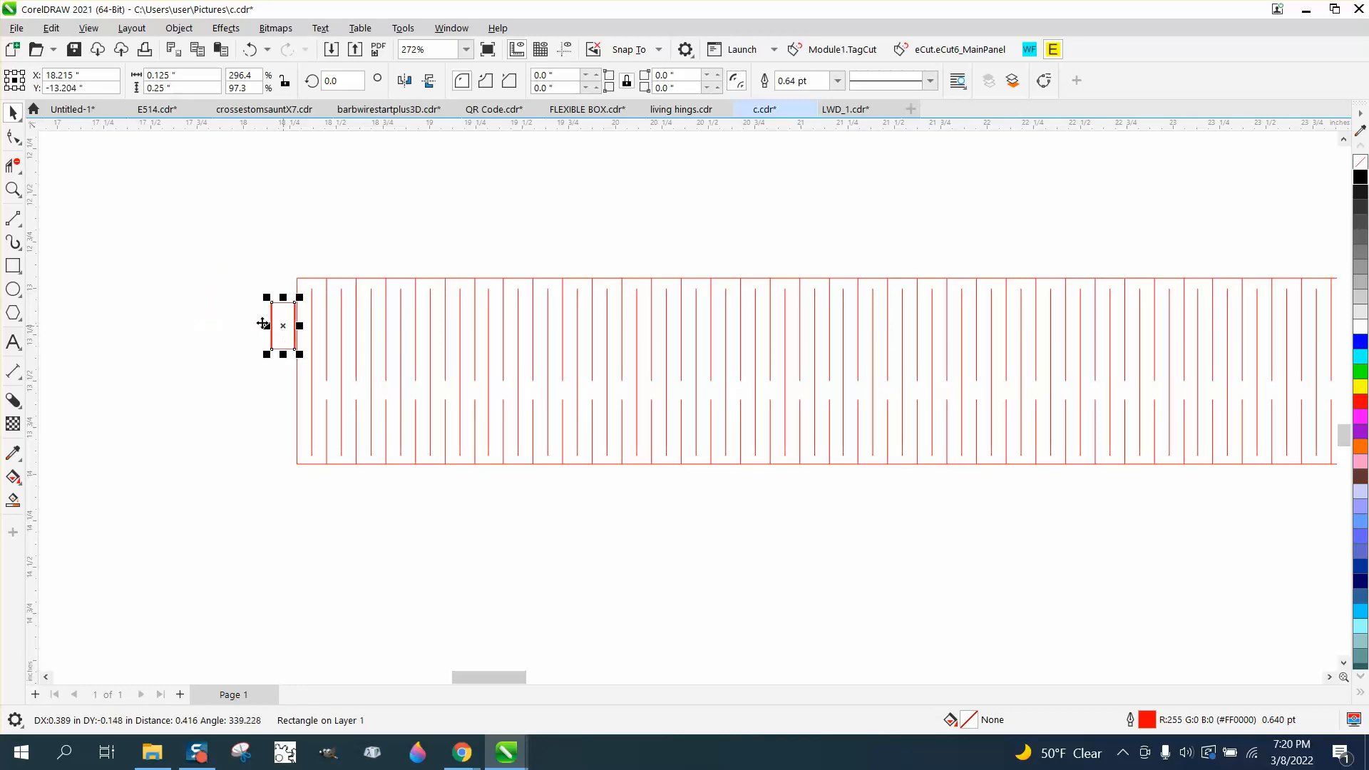
{"action": "key", "text": "z"}
{"action": "left_click_drag", "start_coordinate": [242, 272], "coordinate": [403, 386]}
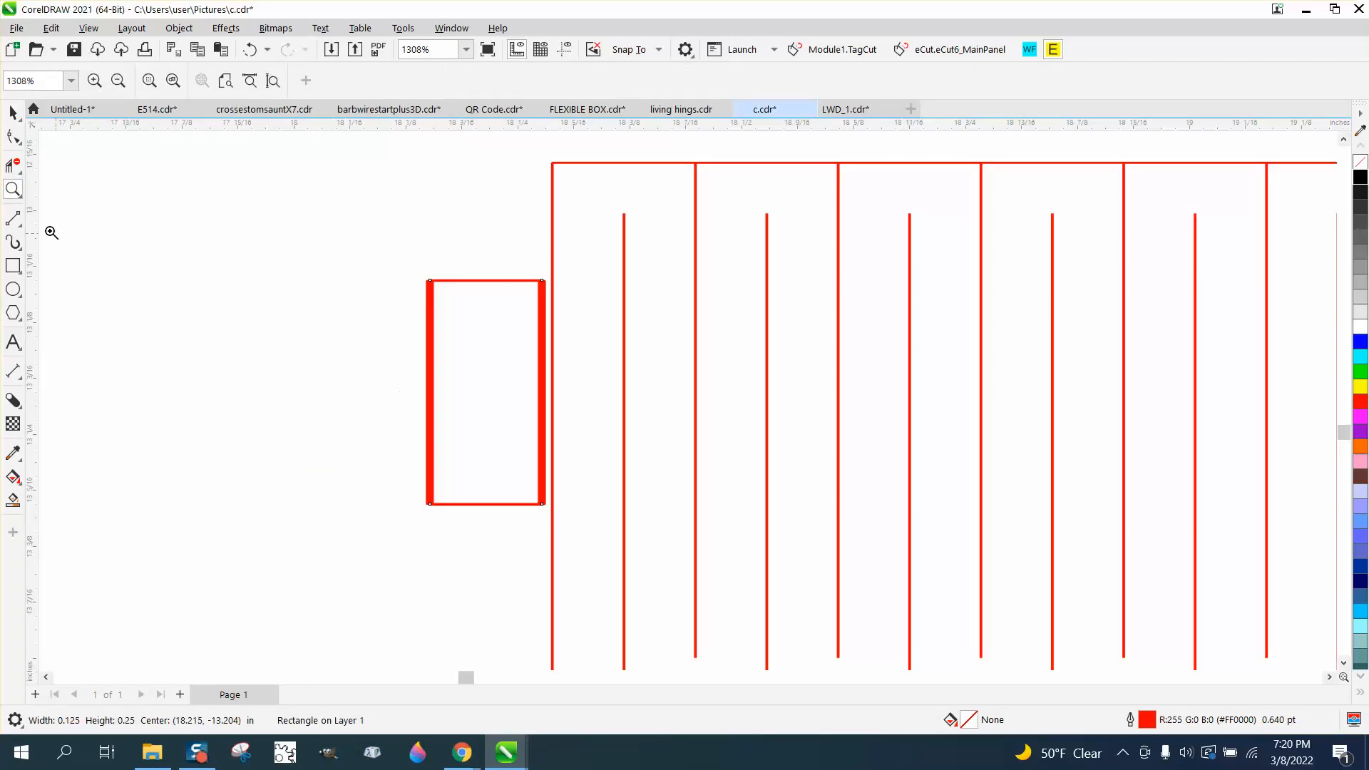
{"action": "left_click", "coordinate": [13, 113]}
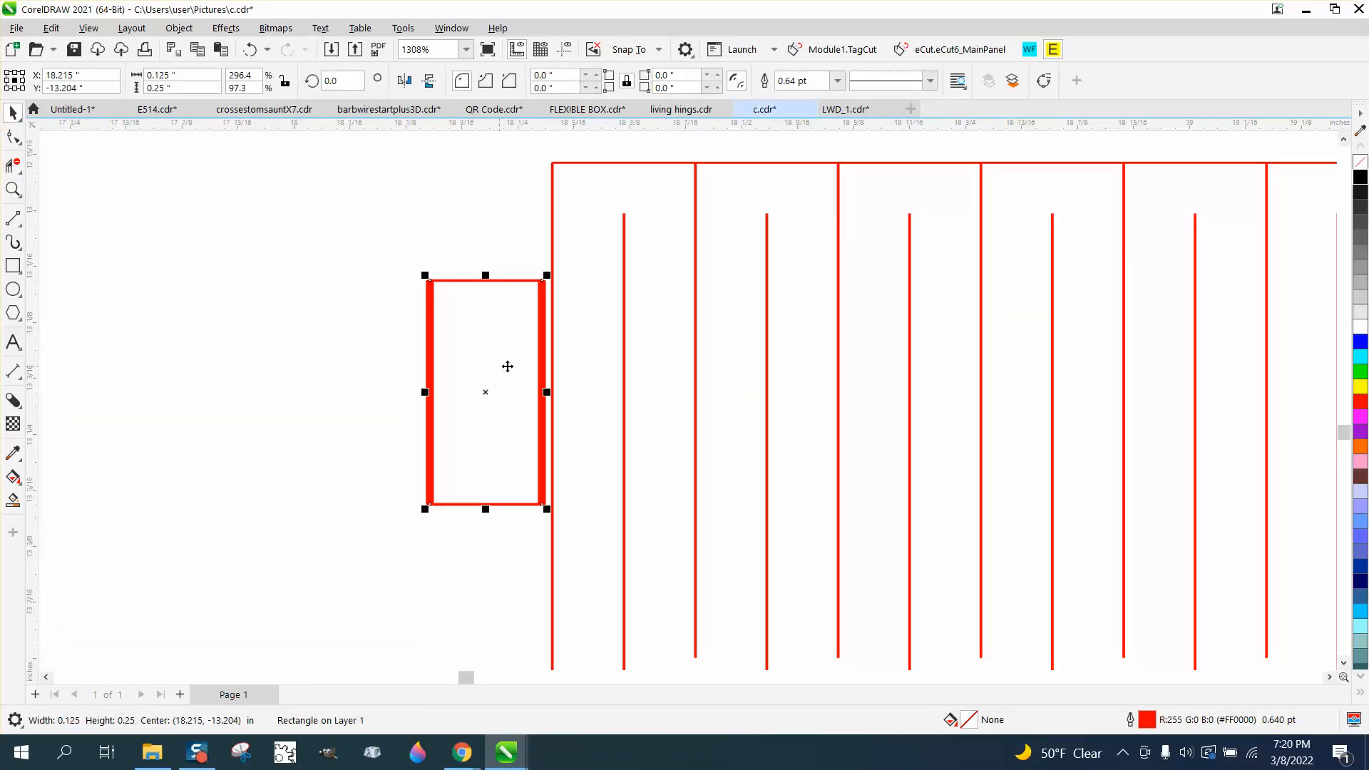
{"action": "left_click", "coordinate": [465, 377]}
{"action": "left_click_drag", "start_coordinate": [439, 387], "coordinate": [328, 379]}
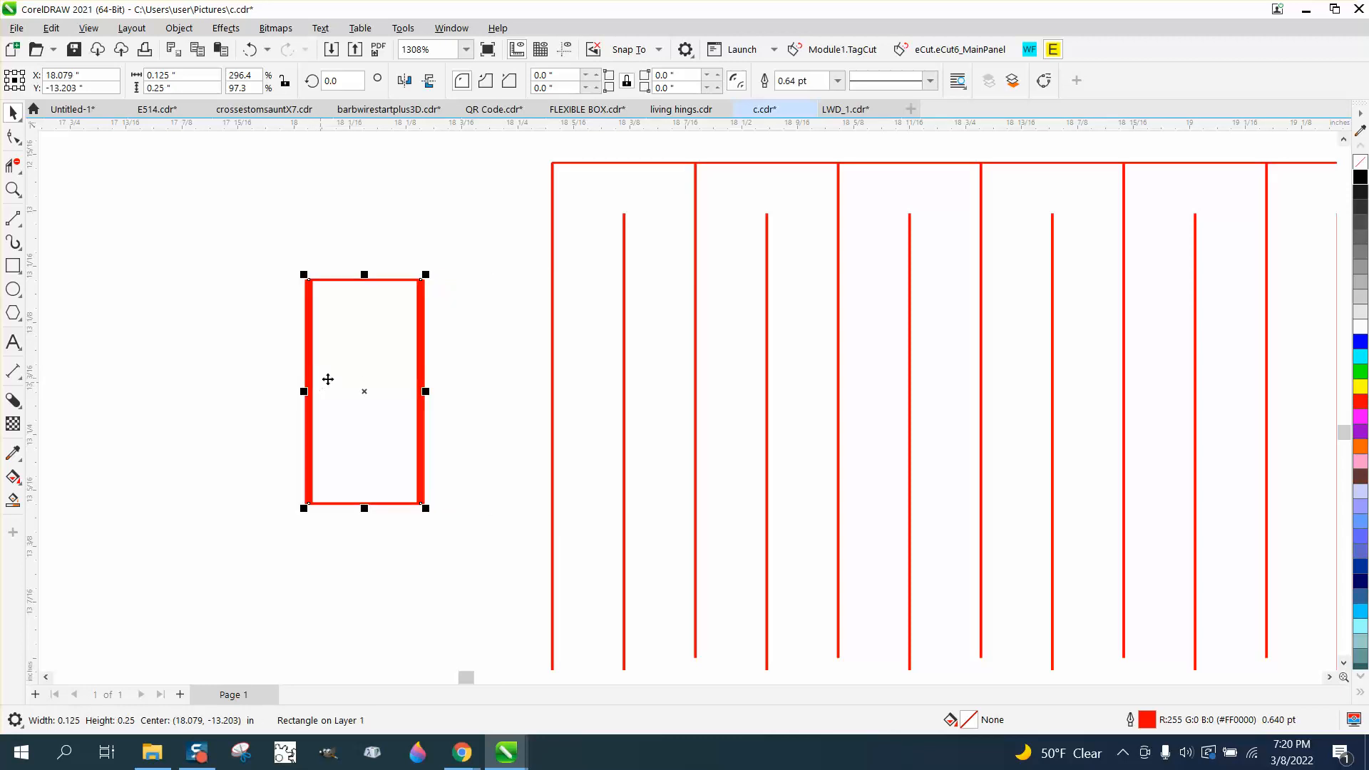
{"action": "key", "text": "Delete"}
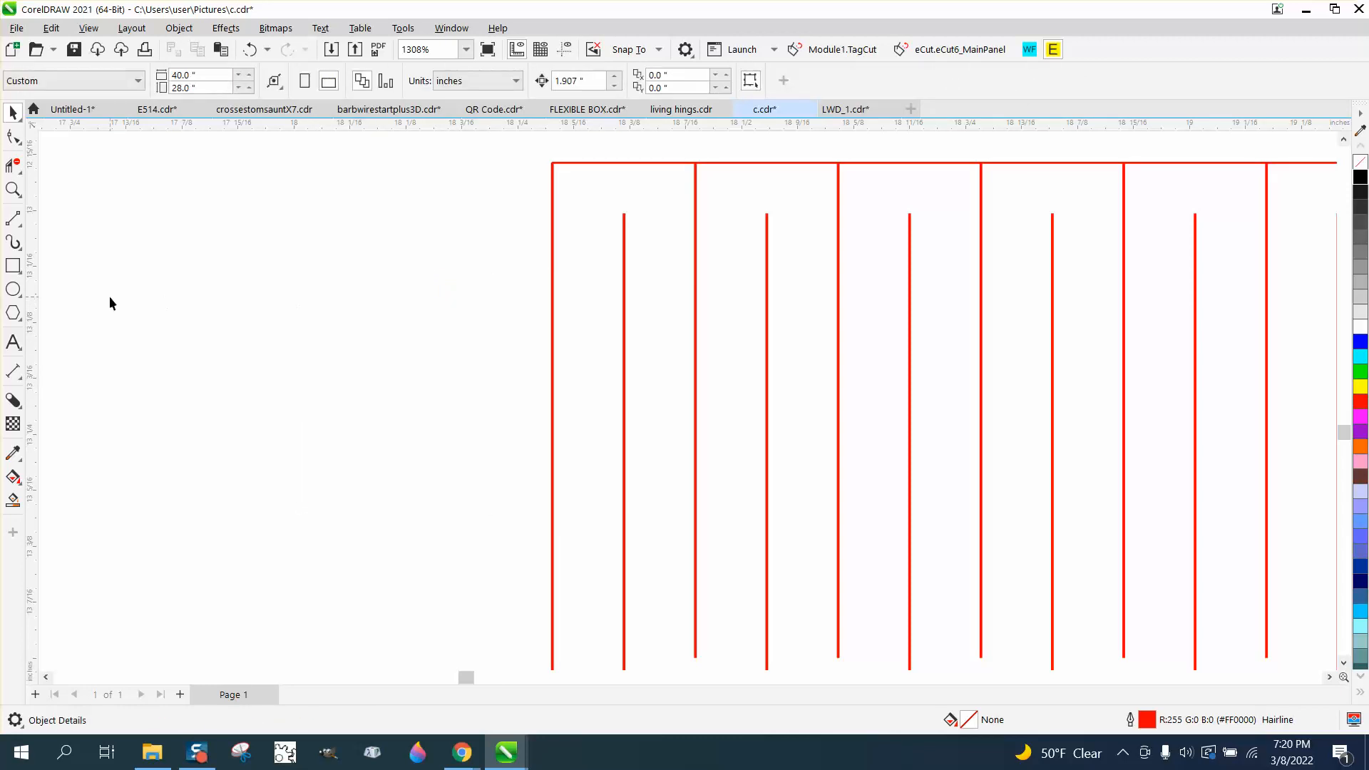
Draw a new rectangle sized 0.125 in by 0.25 in left of the pattern and set its outline to Hairline
{"action": "left_click", "coordinate": [13, 265]}
{"action": "left_click_drag", "start_coordinate": [313, 268], "coordinate": [382, 399]}
{"action": "left_click", "coordinate": [181, 75]}
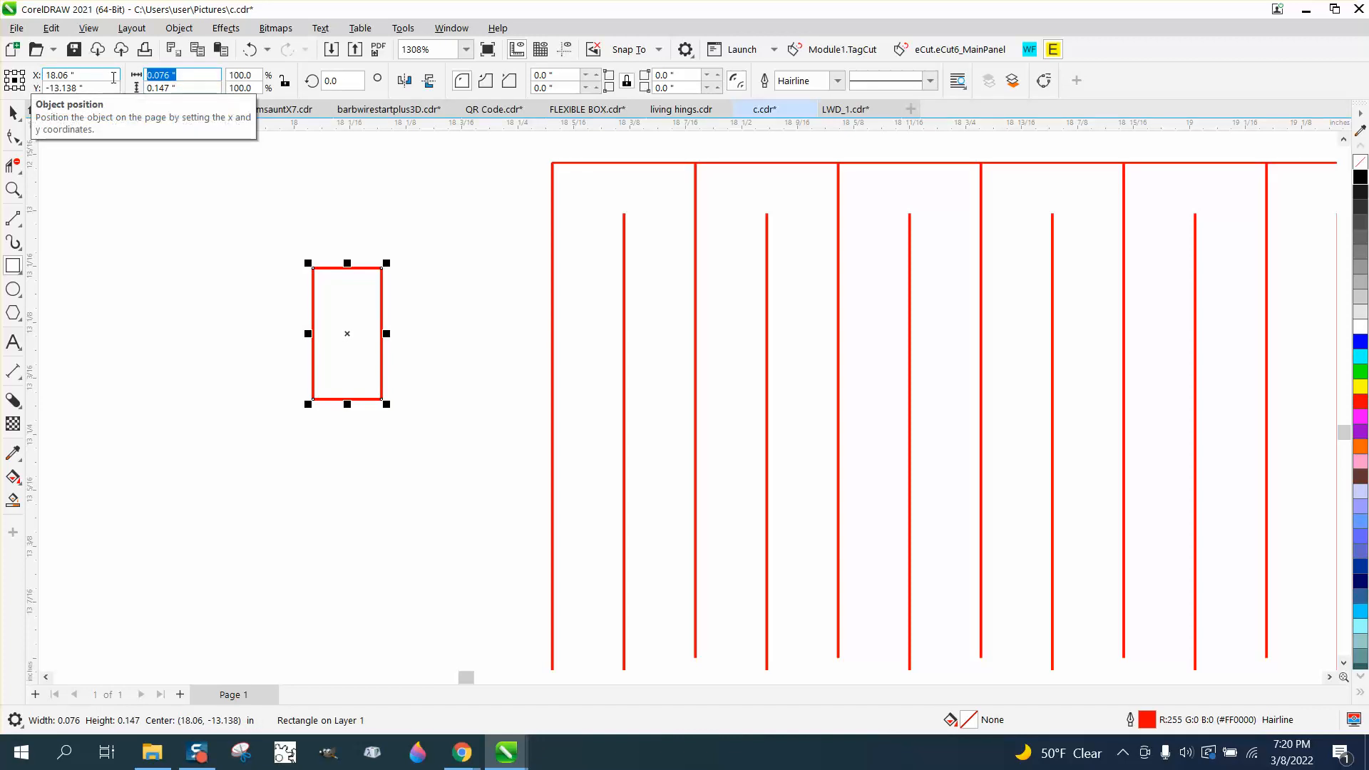
{"action": "type", "text": ".125"}
{"action": "left_click_drag", "start_coordinate": [177, 89], "coordinate": [137, 87]}
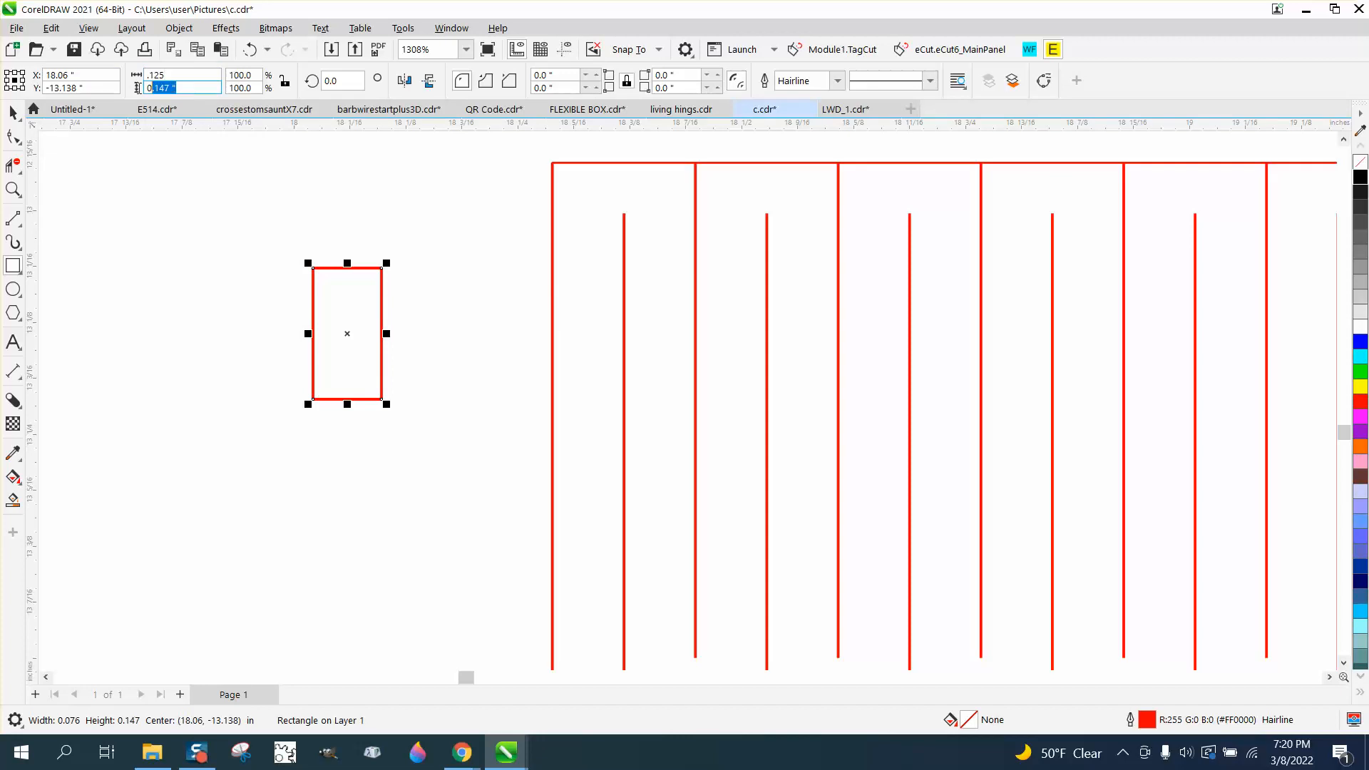
{"action": "type", "text": ".25"}
{"action": "key", "text": "Return"}
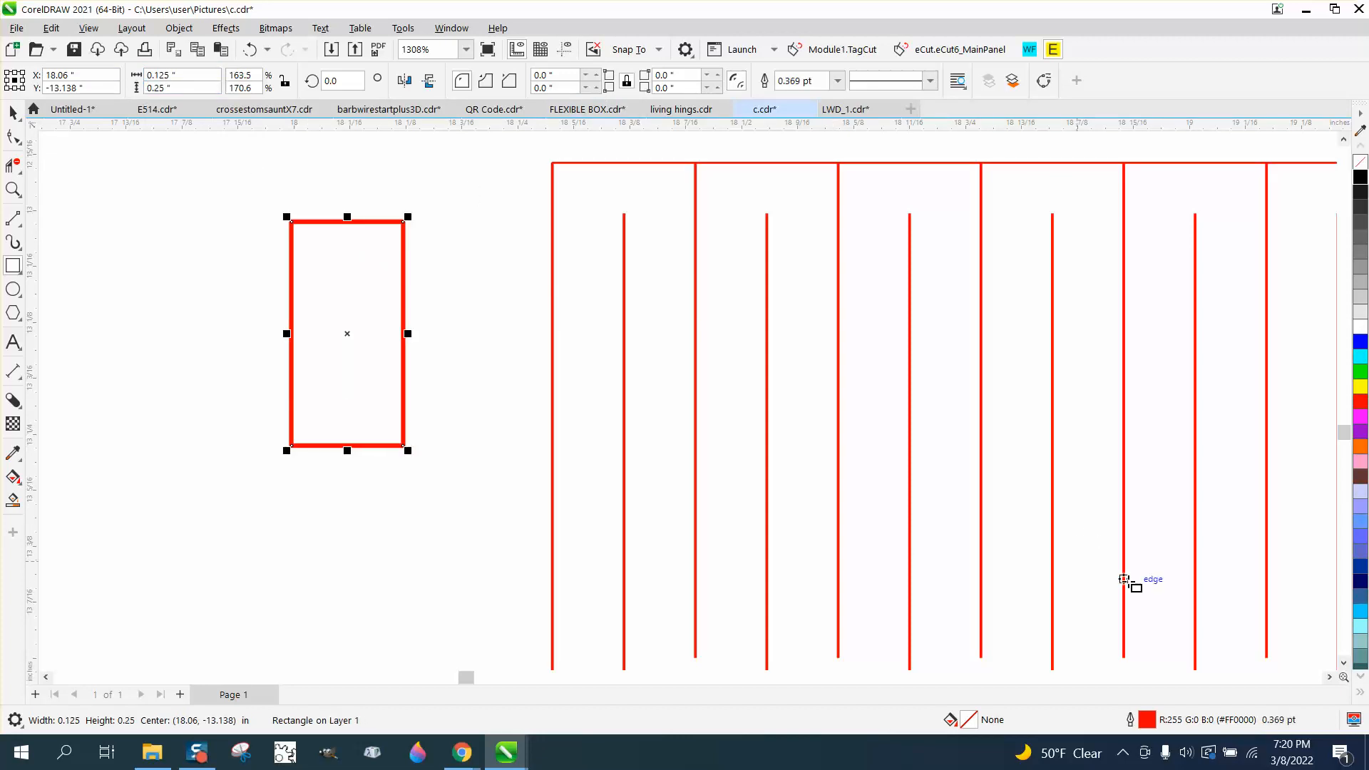
{"action": "left_click", "coordinate": [834, 83]}
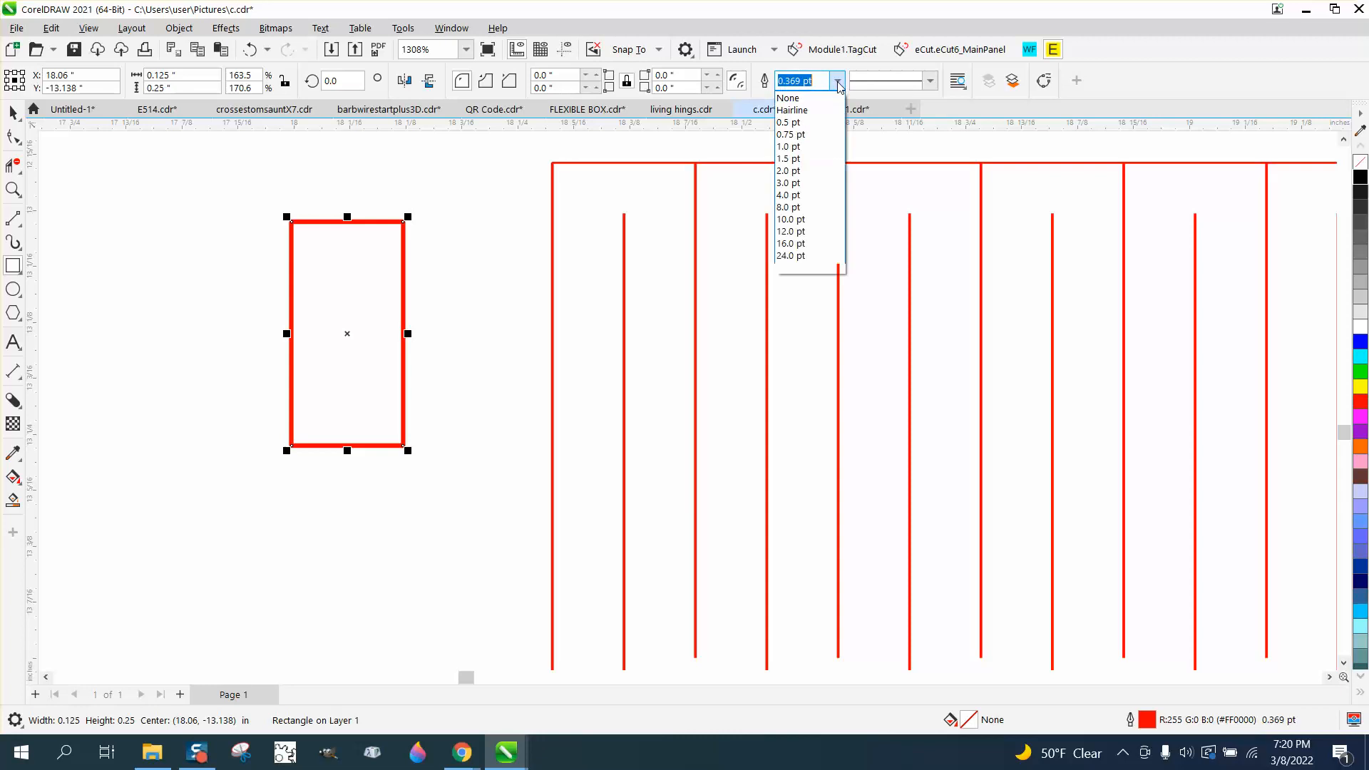
{"action": "left_click", "coordinate": [793, 108]}
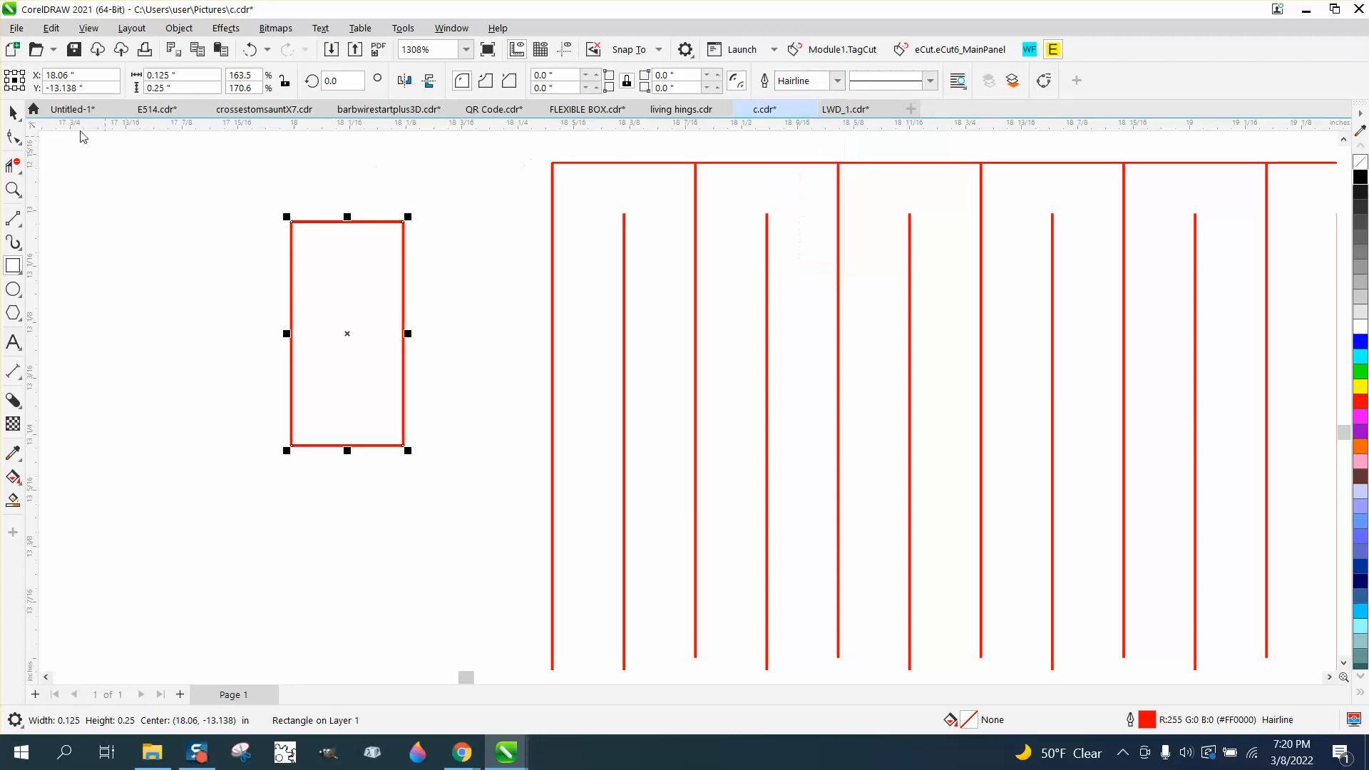
Place the rectangle against the hinge pattern's top-left corner, leaving a copy of it to the left
{"action": "left_click", "coordinate": [12, 112]}
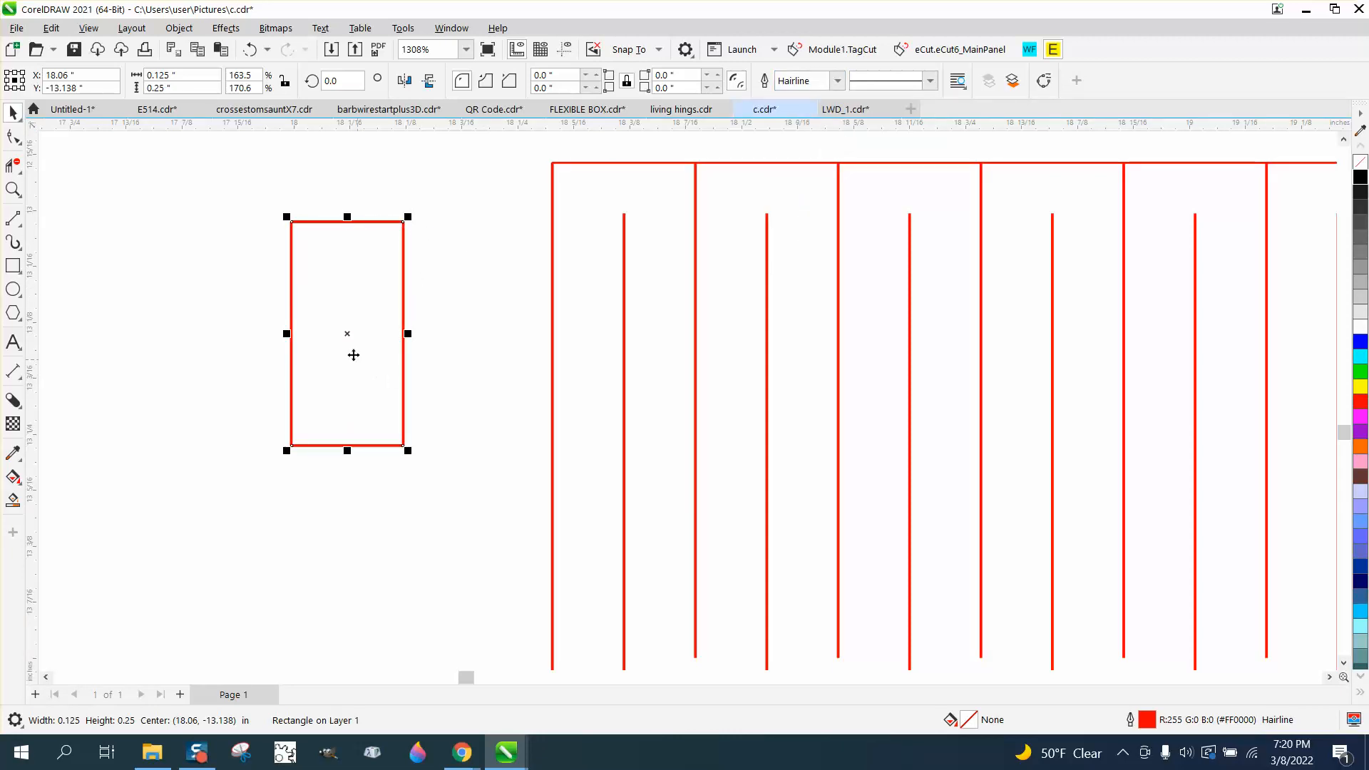
{"action": "left_click_drag", "start_coordinate": [349, 335], "coordinate": [496, 349]}
{"action": "scroll", "coordinate": [310, 261], "scroll_direction": "down", "scroll_amount": 2}
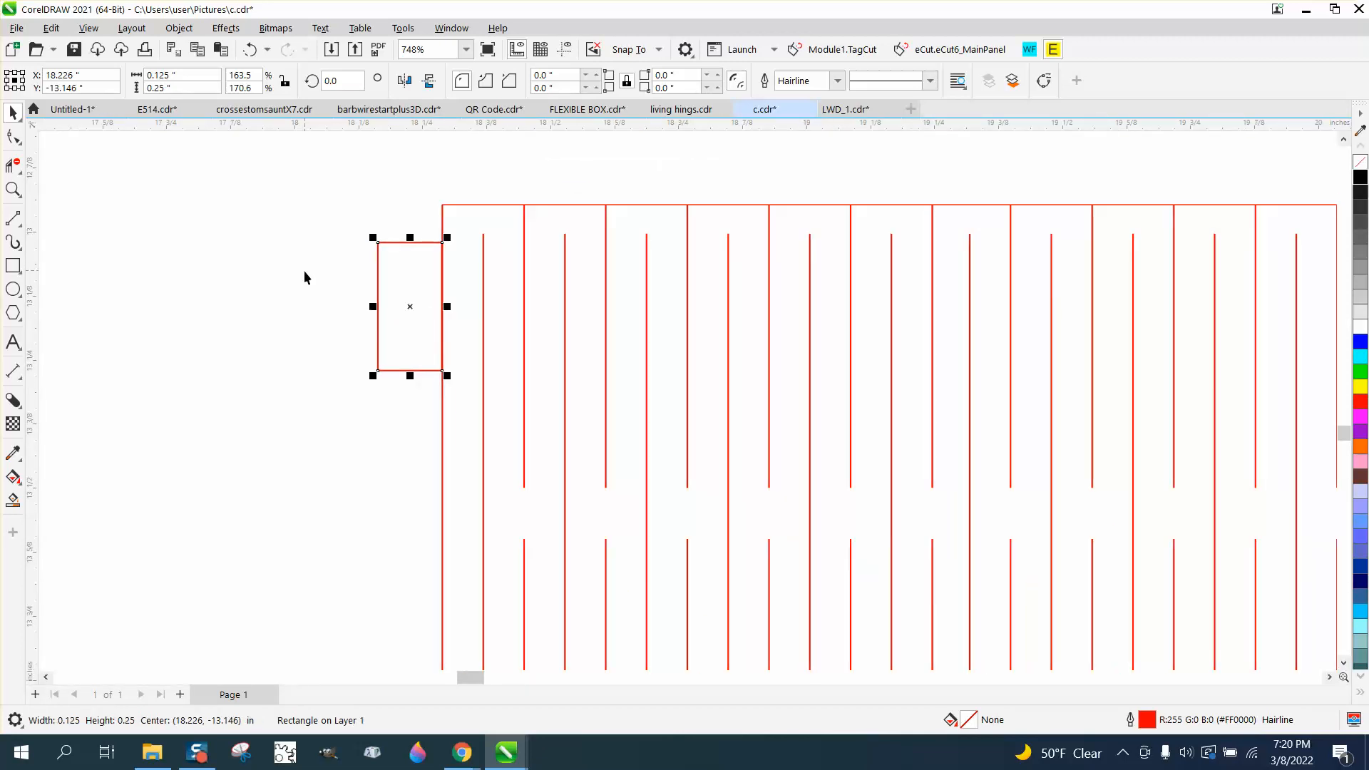
{"action": "scroll", "coordinate": [348, 253], "scroll_direction": "down", "scroll_amount": 1}
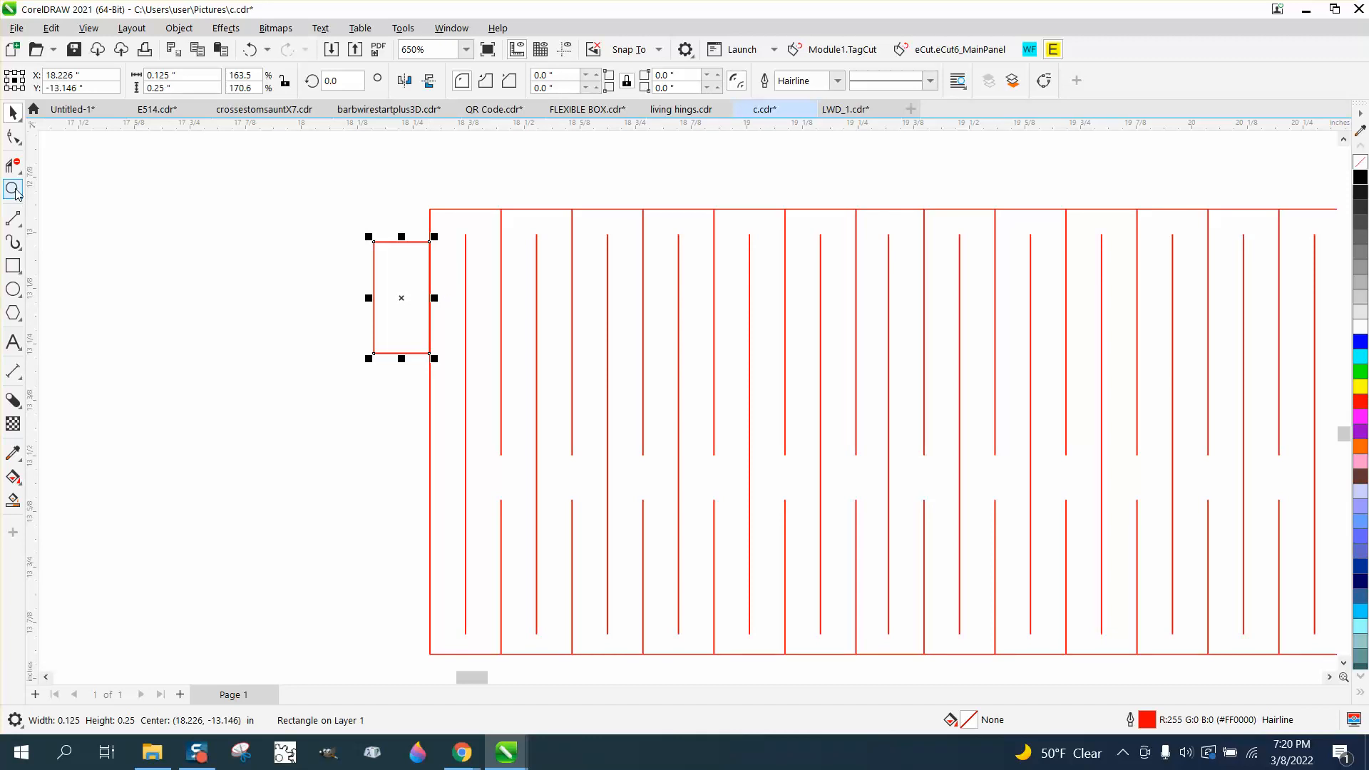
{"action": "left_click", "coordinate": [13, 189]}
{"action": "left_click_drag", "start_coordinate": [340, 205], "coordinate": [670, 418]}
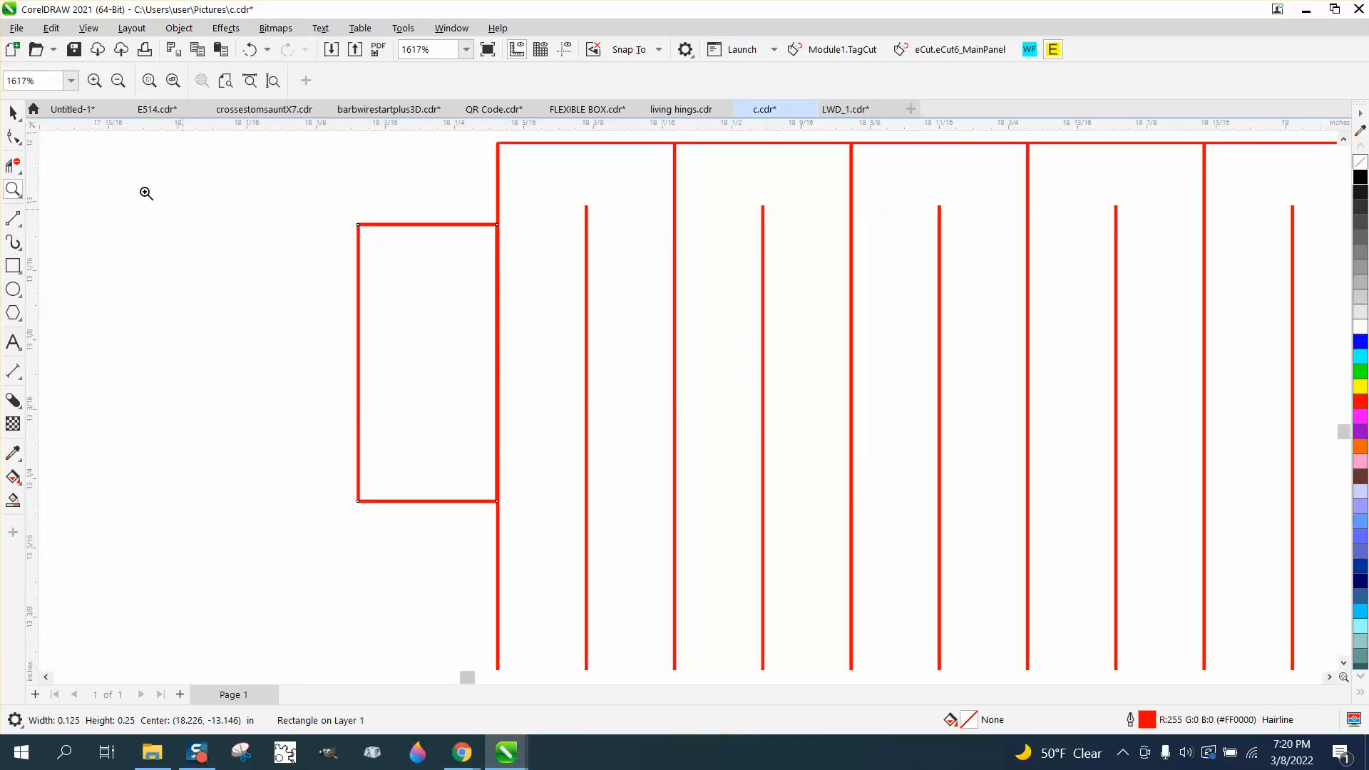
{"action": "left_click", "coordinate": [13, 112]}
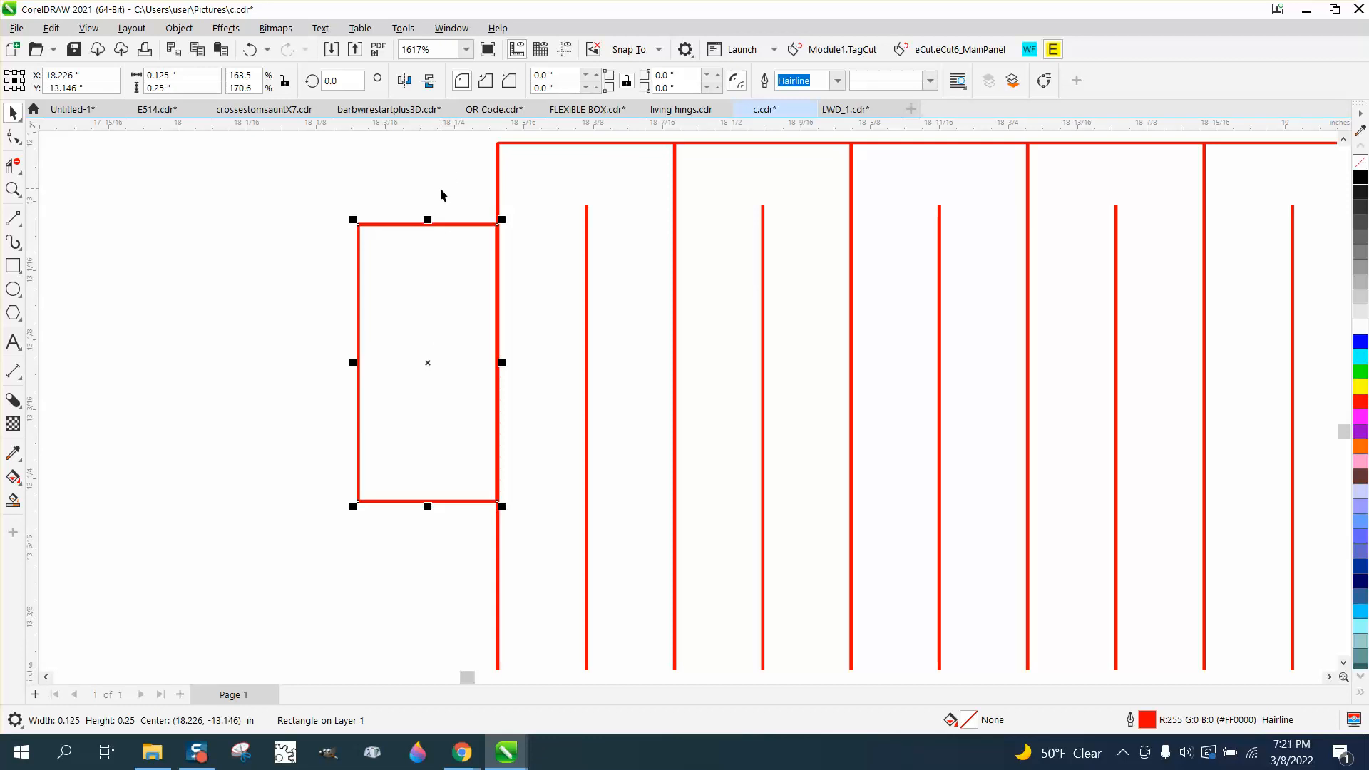
{"action": "scroll", "coordinate": [440, 194], "scroll_direction": "down", "scroll_amount": 5}
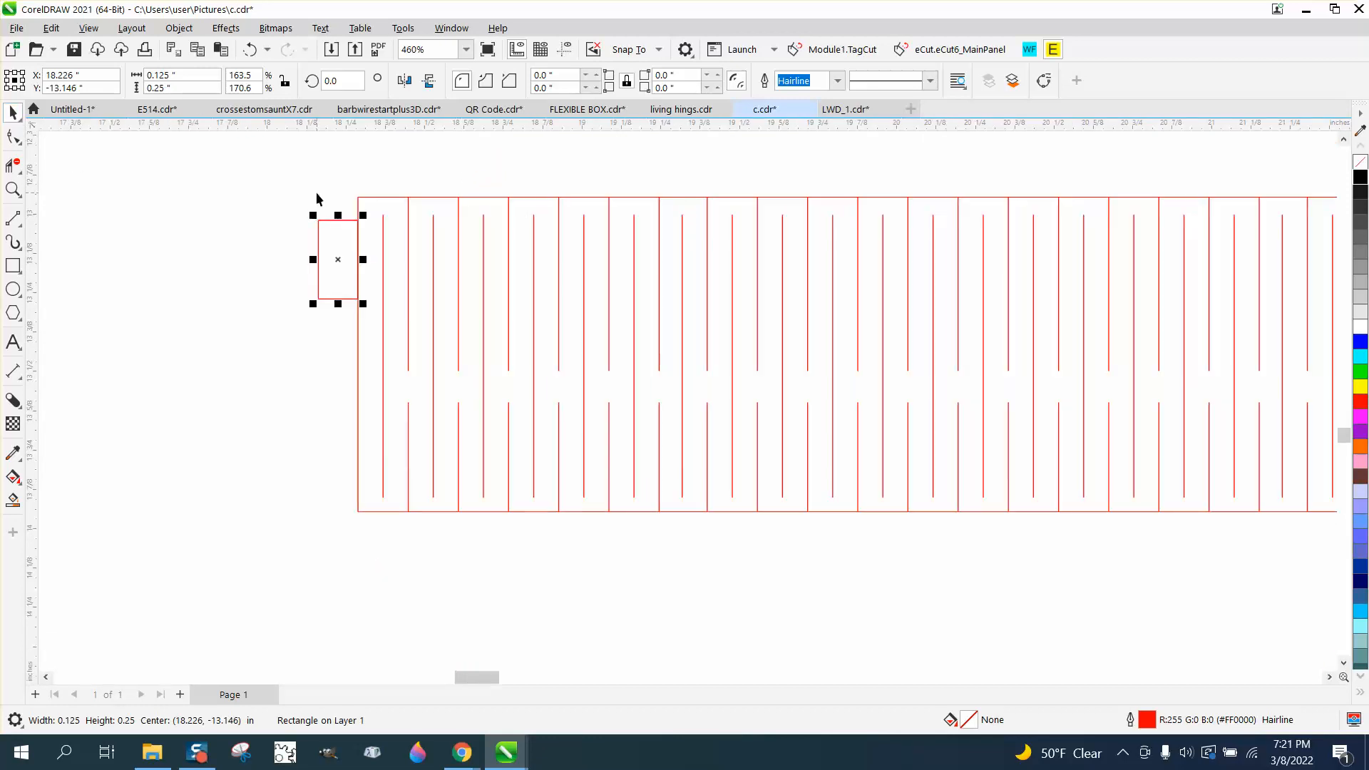
{"action": "left_click_drag", "start_coordinate": [340, 246], "coordinate": [240, 250]}
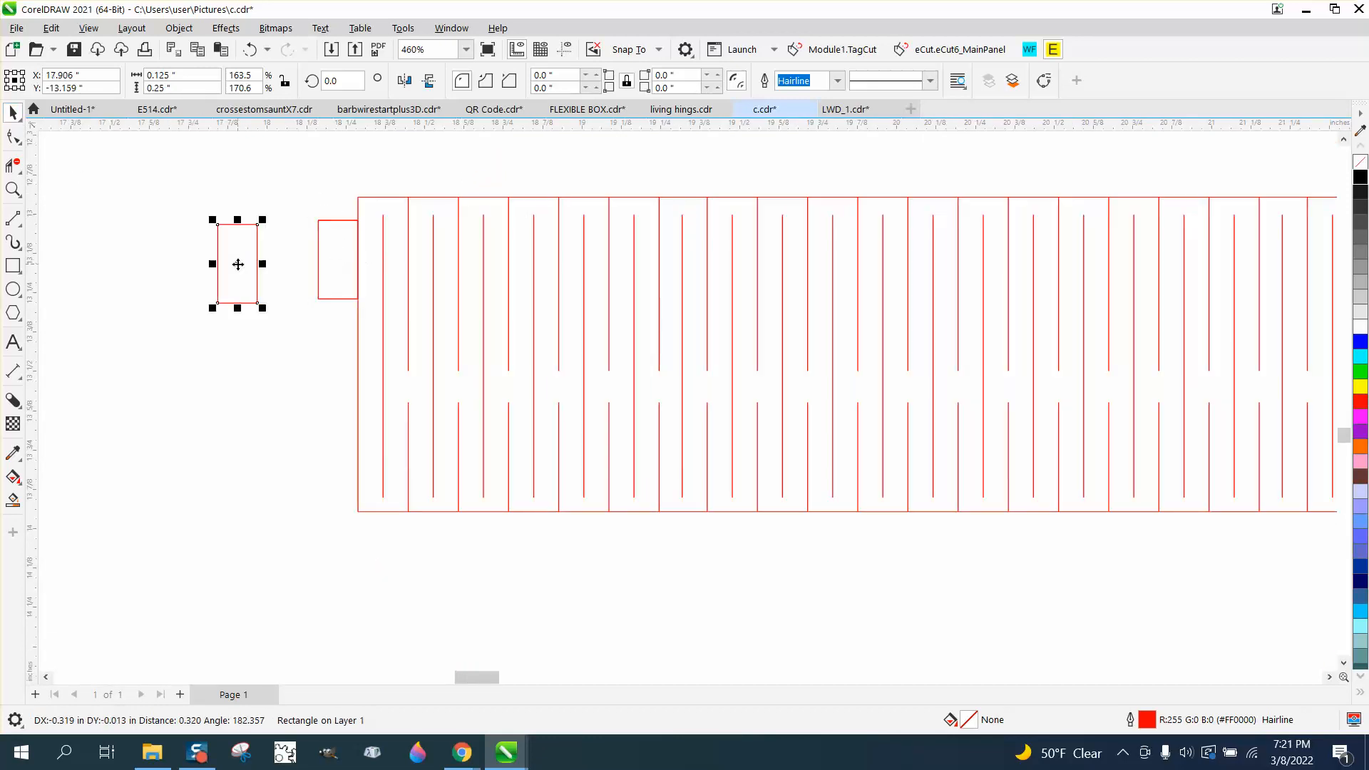
{"action": "left_click", "coordinate": [346, 298]}
{"action": "left_click_drag", "start_coordinate": [358, 220], "coordinate": [357, 200]}
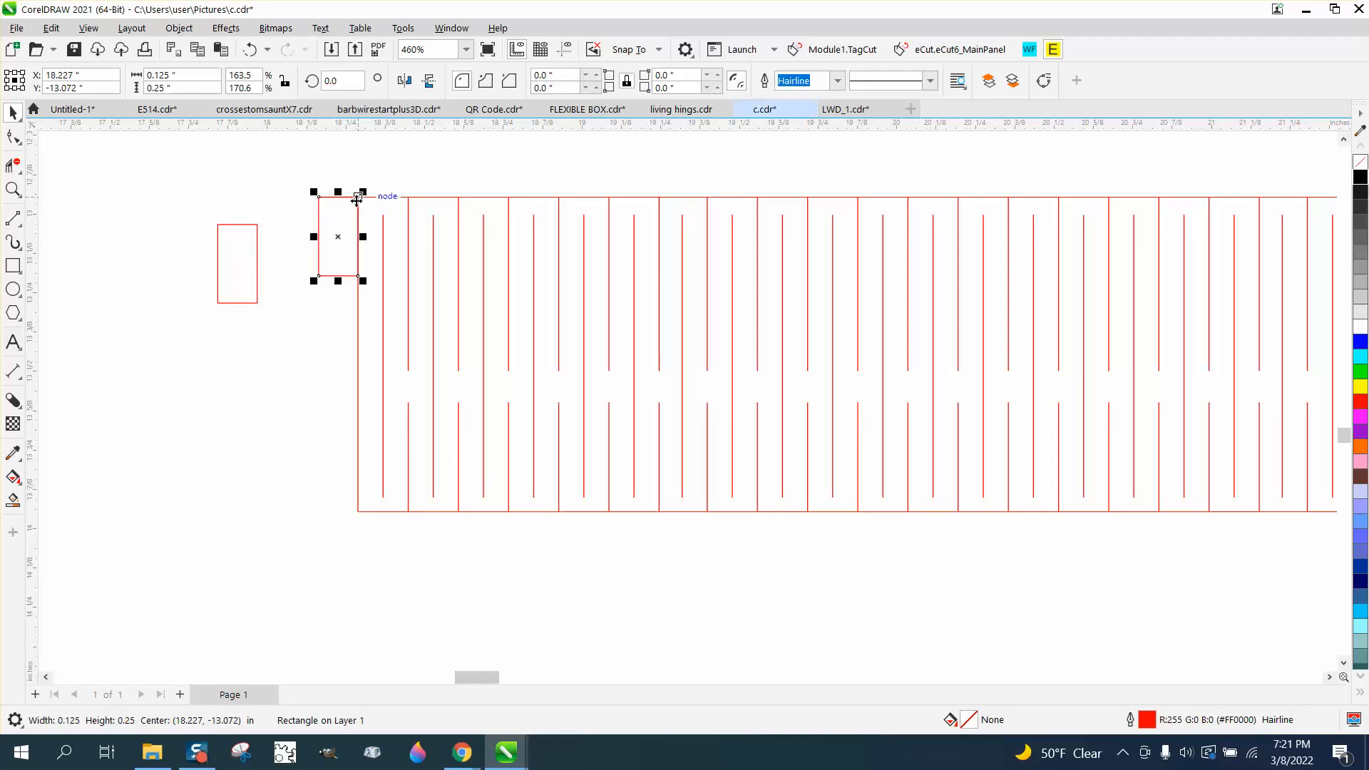
Place a copy of the rectangle against the pattern's bottom-left corner and move the spare rectangle further left
{"action": "left_click", "coordinate": [240, 303]}
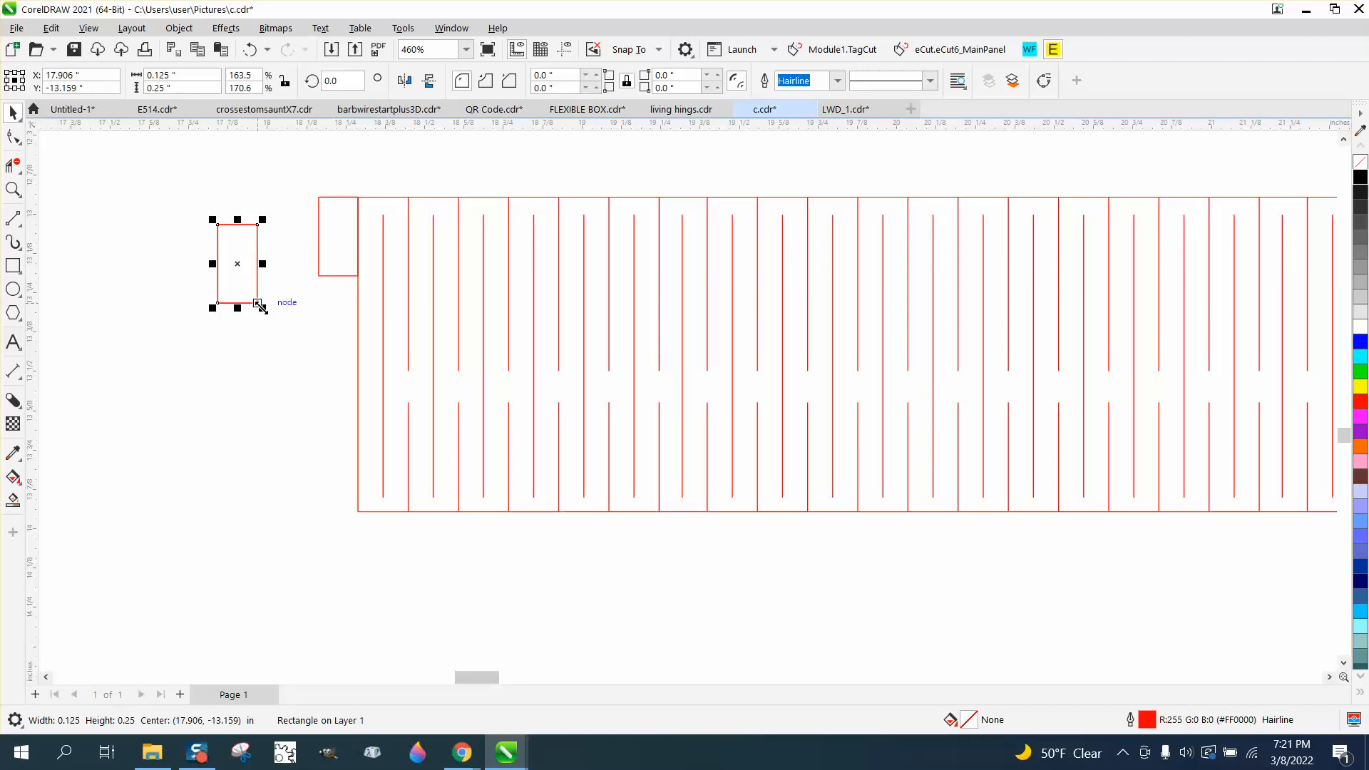
{"action": "left_click_drag", "start_coordinate": [259, 305], "coordinate": [358, 511]}
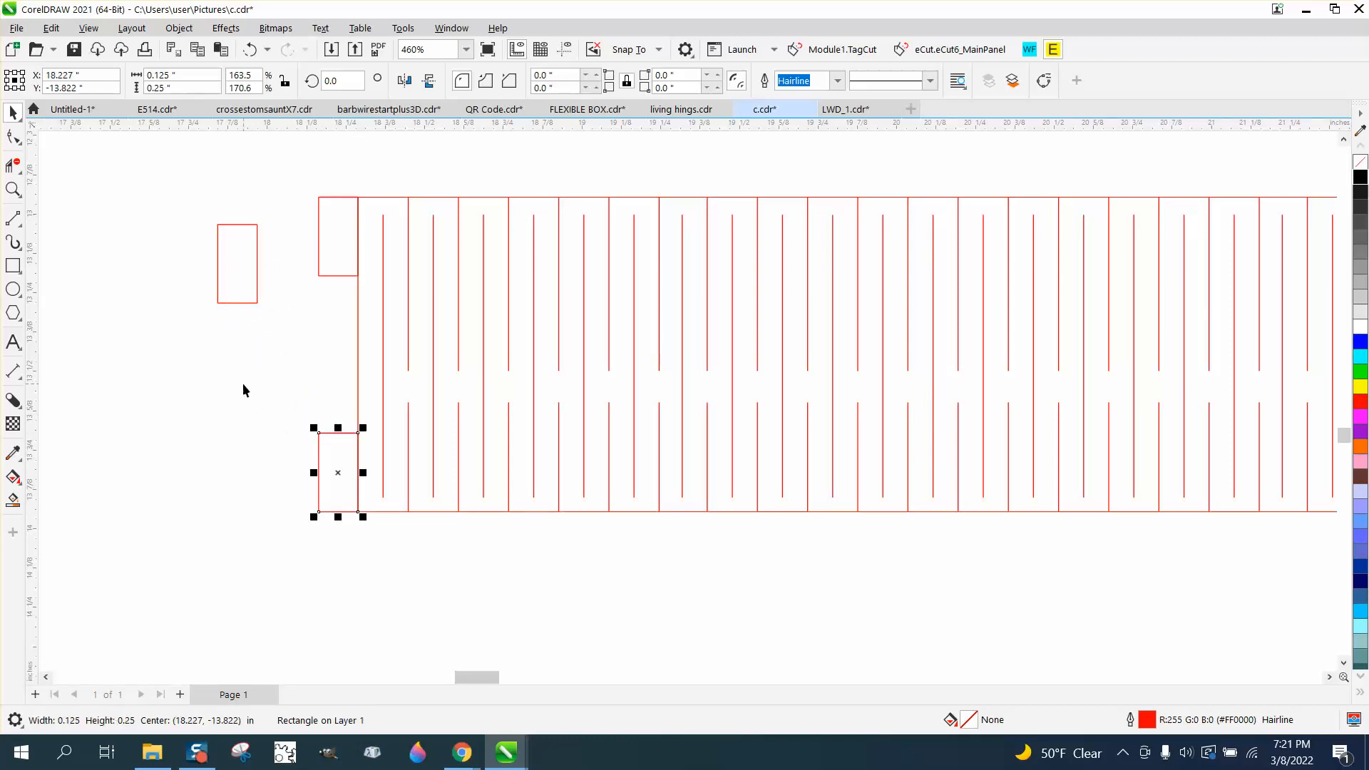
{"action": "left_click", "coordinate": [243, 390]}
{"action": "left_click_drag", "start_coordinate": [256, 289], "coordinate": [178, 278]}
Set the nudge distance to 0.125 in and nudge the upper rectangle down once
{"action": "left_click", "coordinate": [237, 188]}
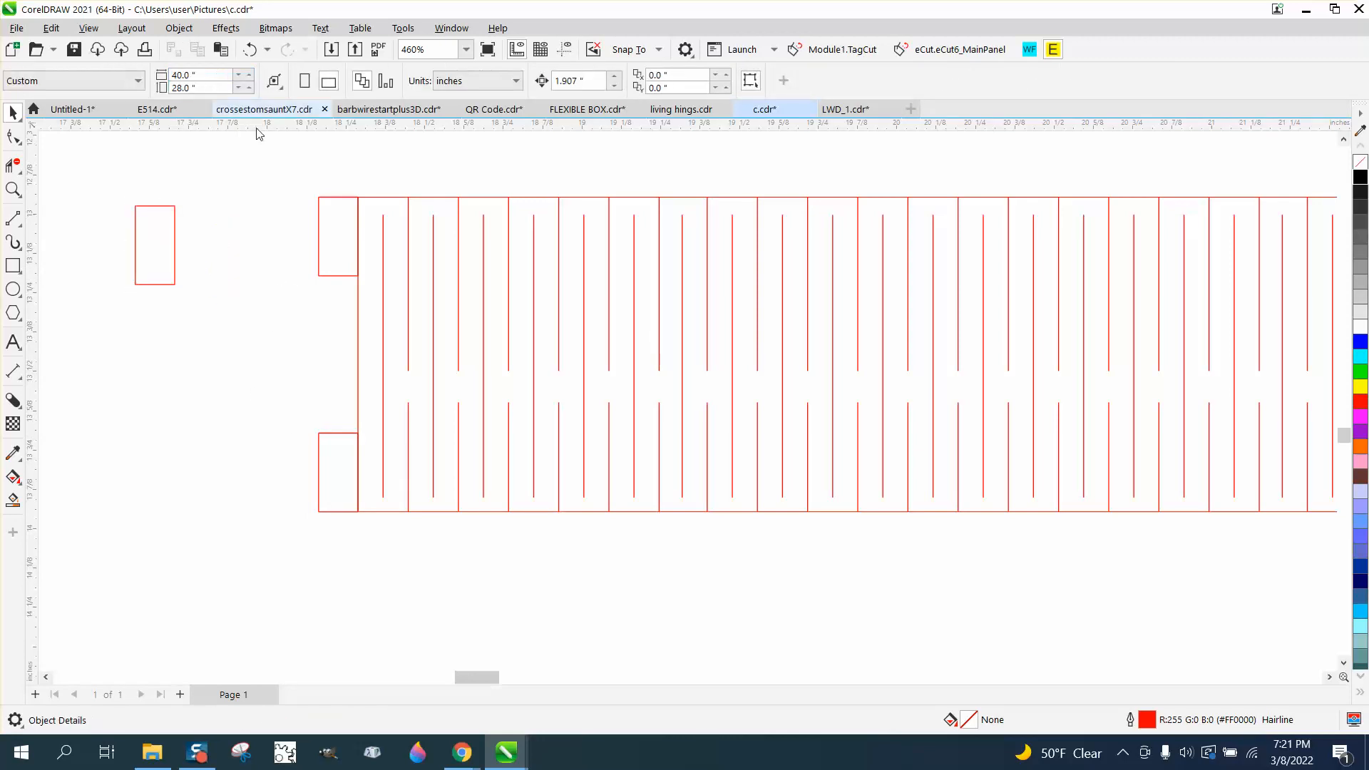
{"action": "left_click", "coordinate": [573, 81]}
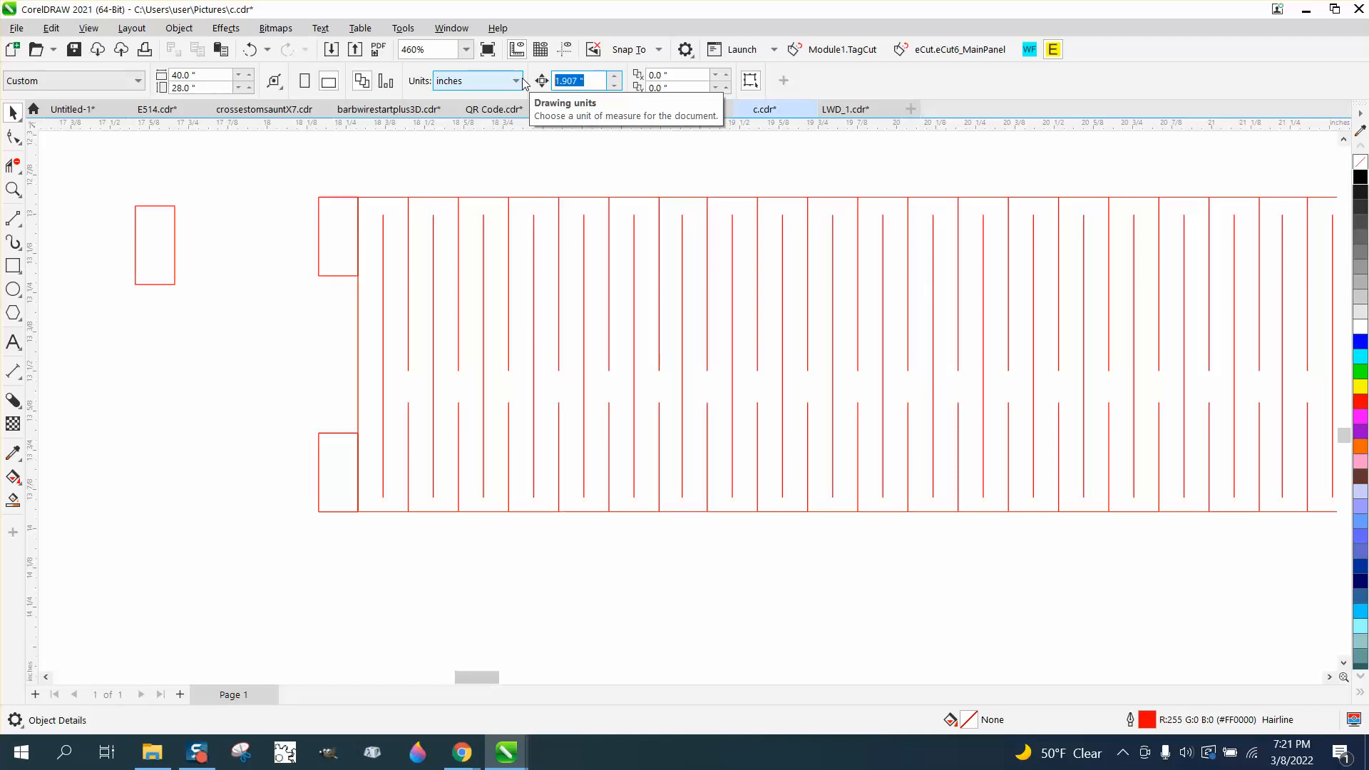
{"action": "type", "text": ".125"}
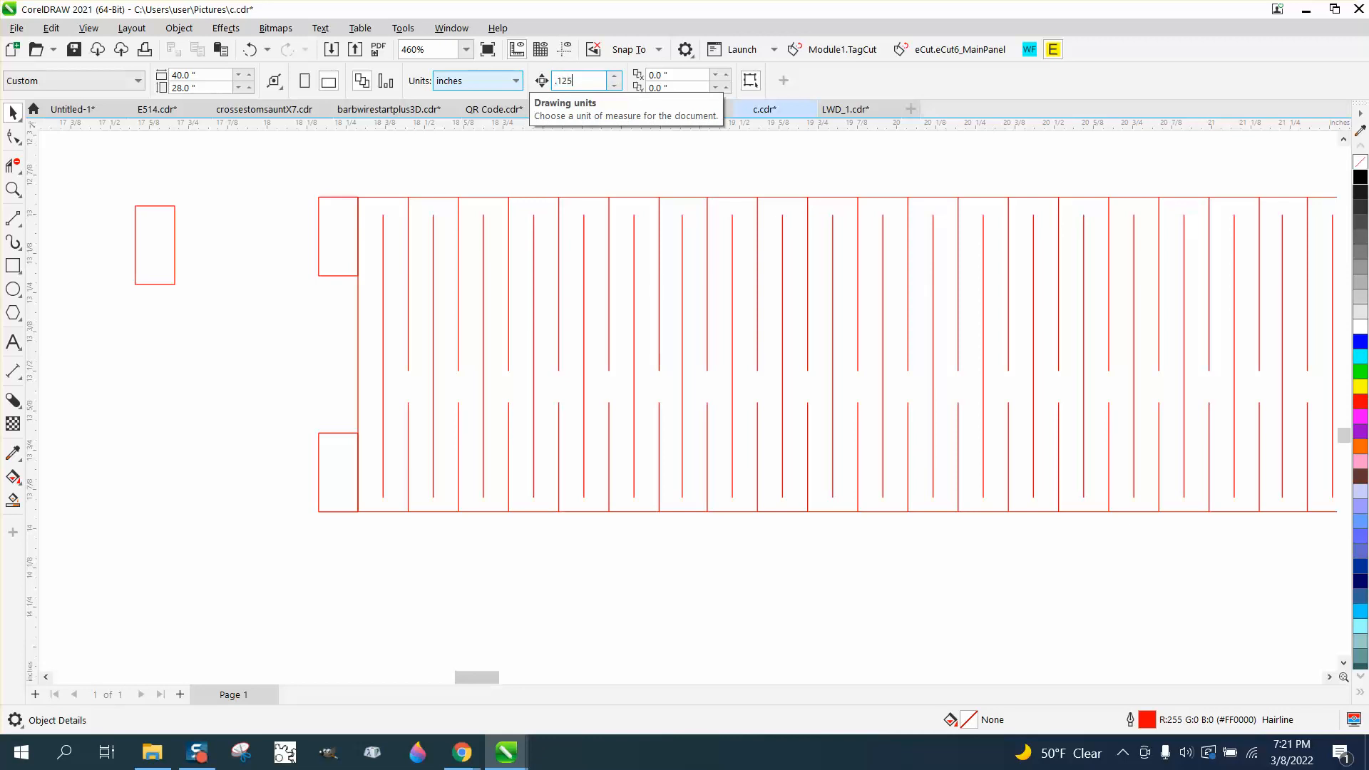
{"action": "left_click", "coordinate": [345, 198]}
{"action": "key", "text": "Down"}
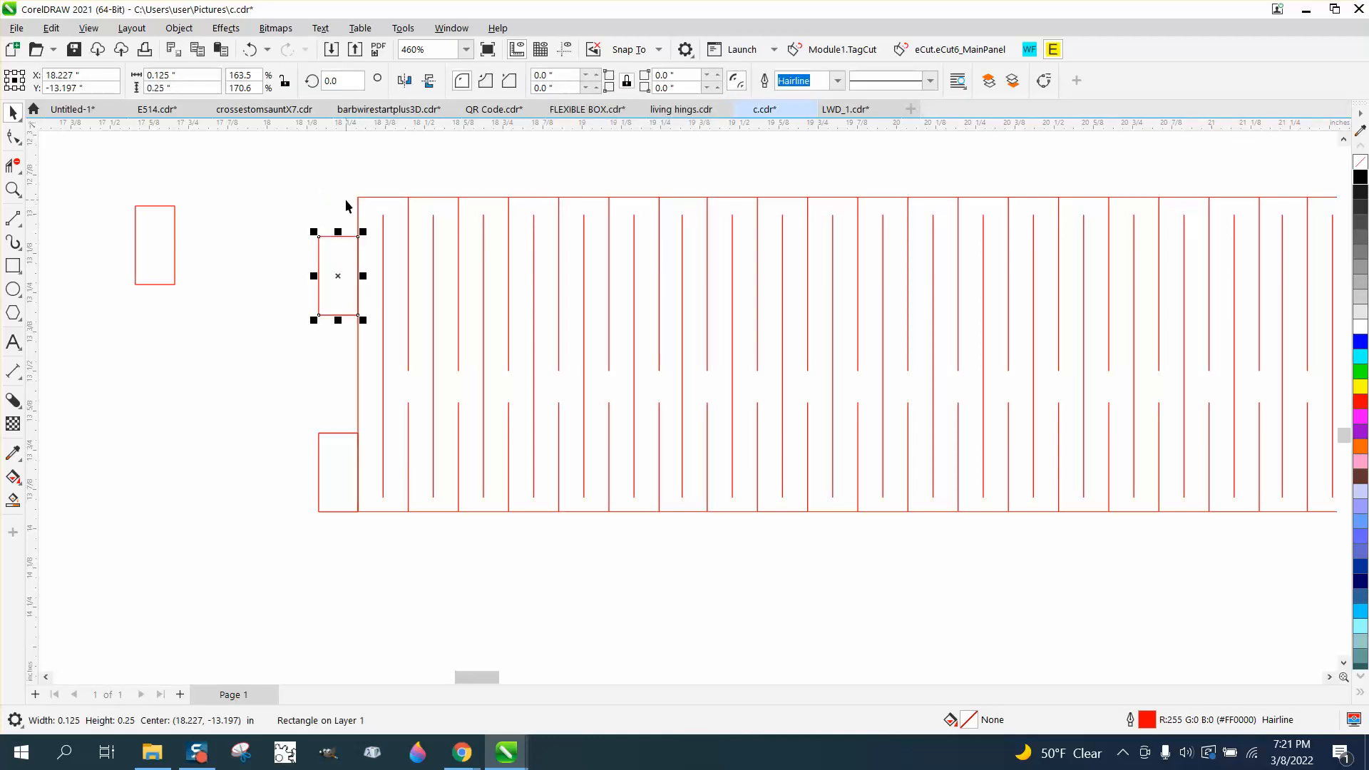
Nudge the lower rectangle up once by the same 0.125 in distance
{"action": "left_click", "coordinate": [335, 436]}
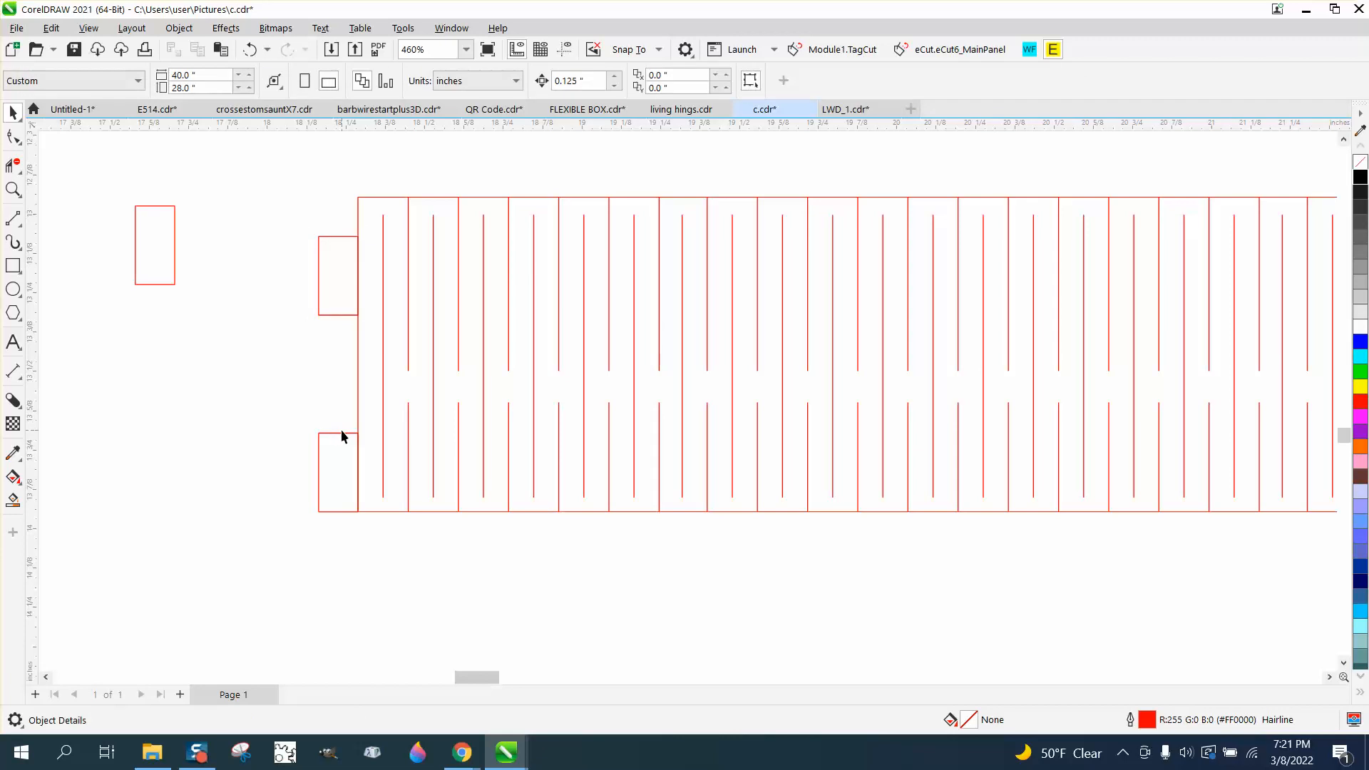
{"action": "left_click", "coordinate": [348, 433]}
{"action": "key", "text": "Up"}
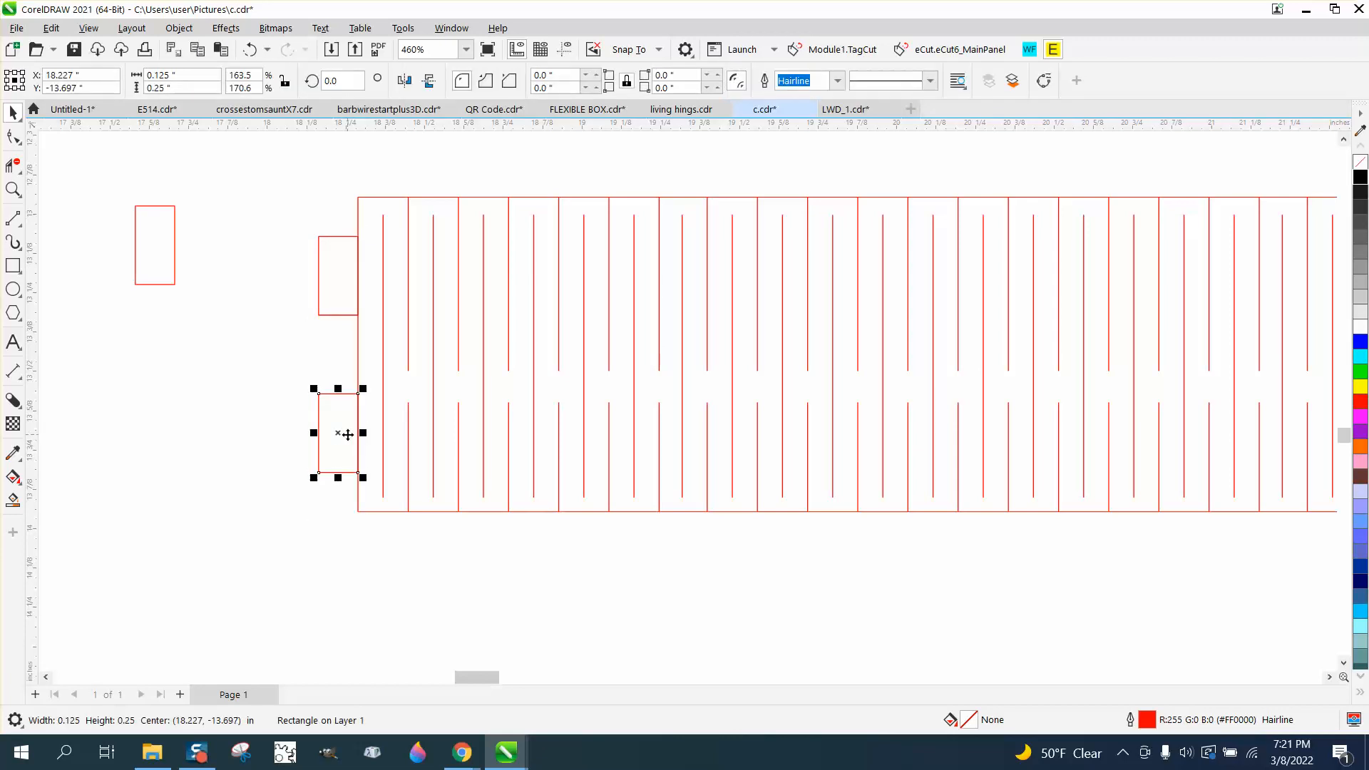
{"action": "left_click", "coordinate": [243, 368]}
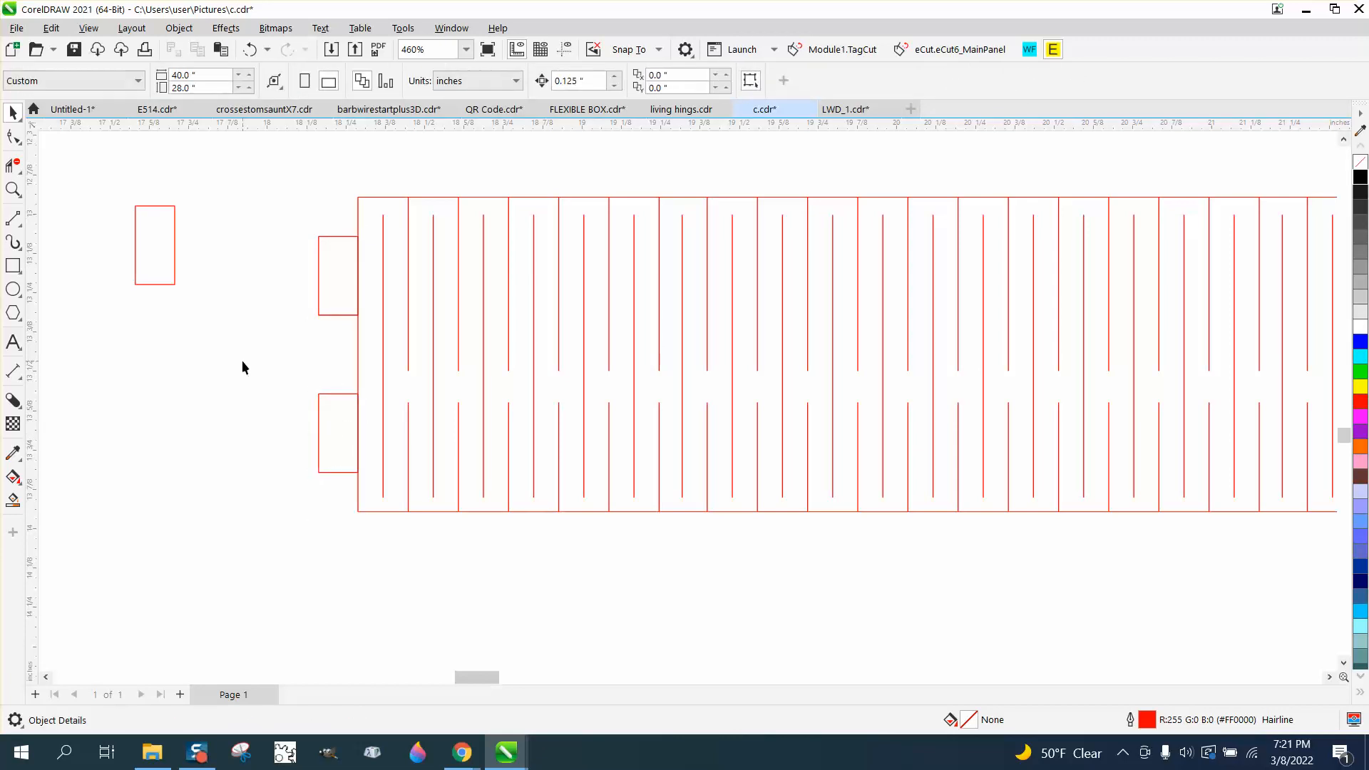
Remove the hinge pattern's left edge segments inside both tab rectangles with Virtual Segment Delete
{"action": "left_click", "coordinate": [12, 189]}
{"action": "left_click_drag", "start_coordinate": [305, 218], "coordinate": [459, 337]}
{"action": "left_click", "coordinate": [13, 166]}
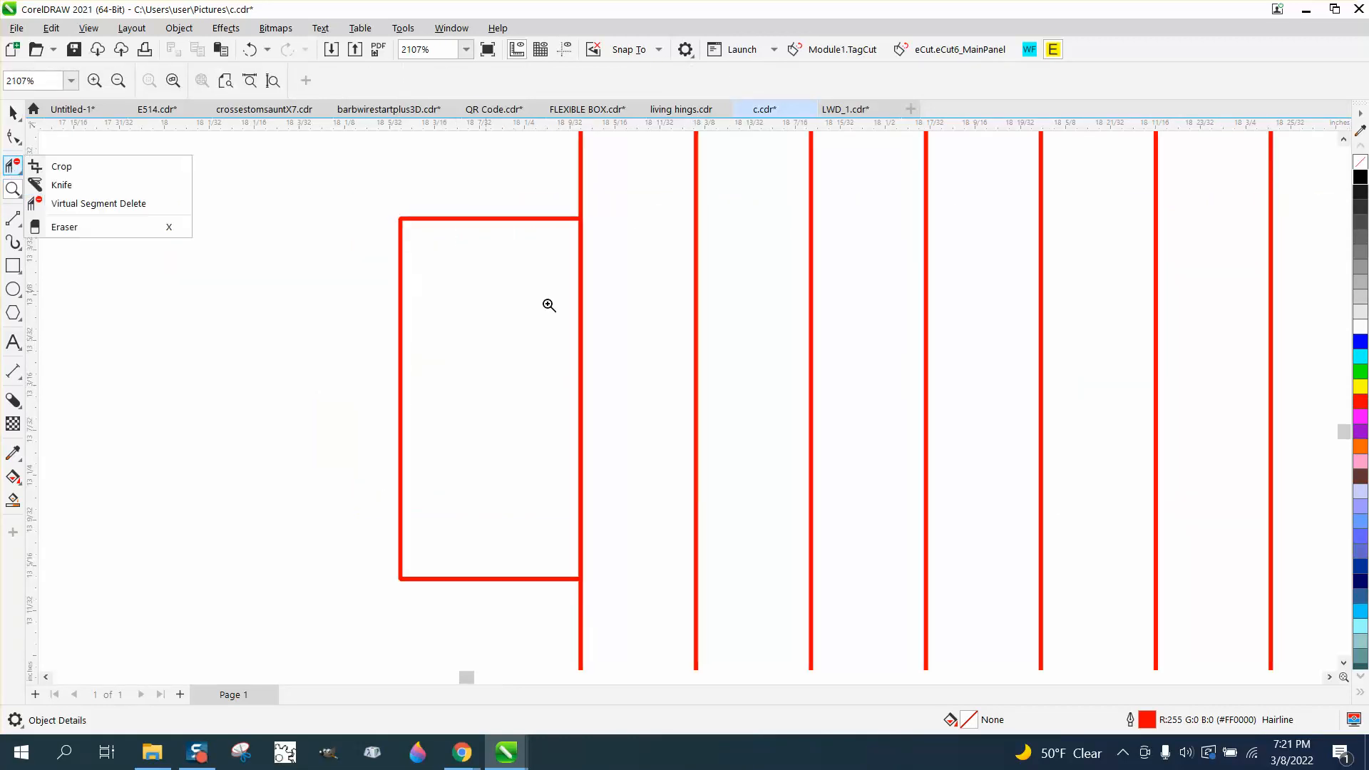
{"action": "left_click", "coordinate": [125, 204]}
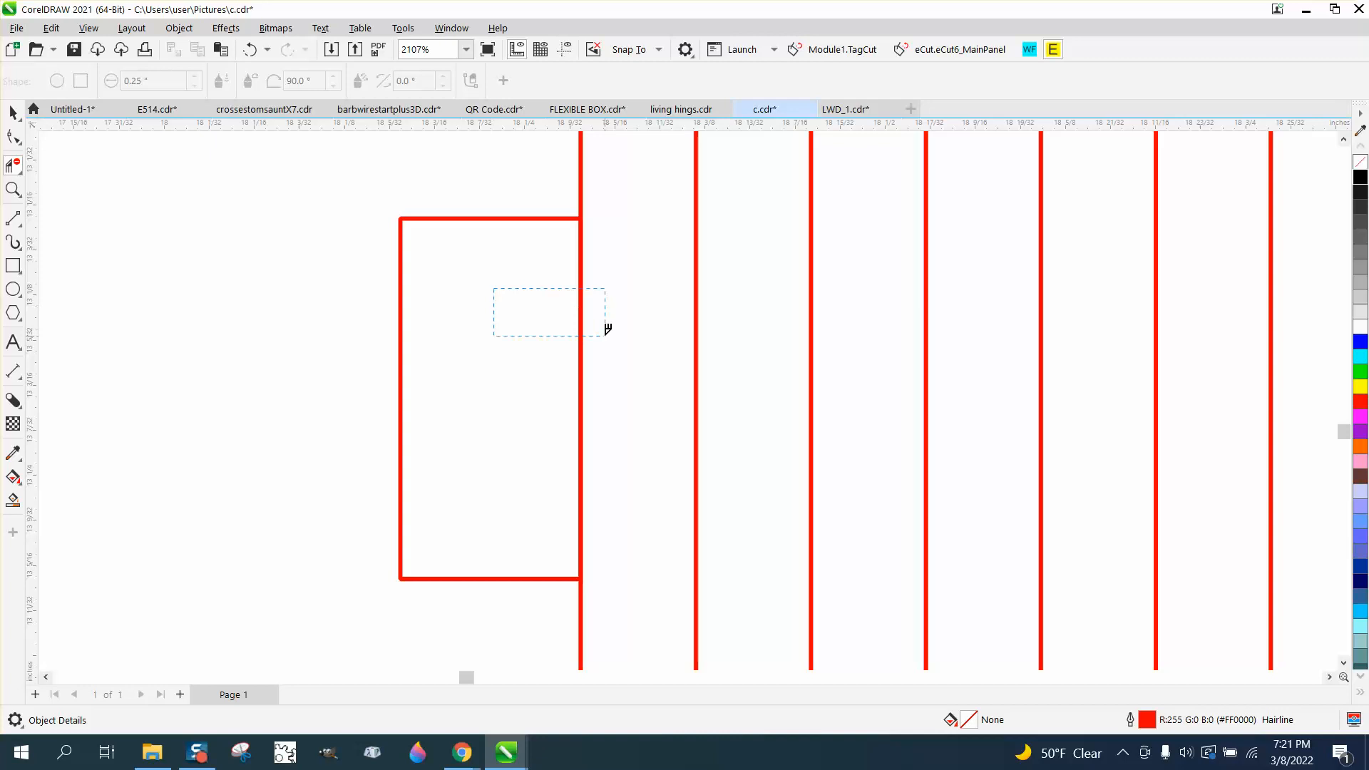
{"action": "left_click_drag", "start_coordinate": [608, 329], "coordinate": [607, 331]}
{"action": "scroll", "coordinate": [489, 332], "scroll_direction": "down", "scroll_amount": 3}
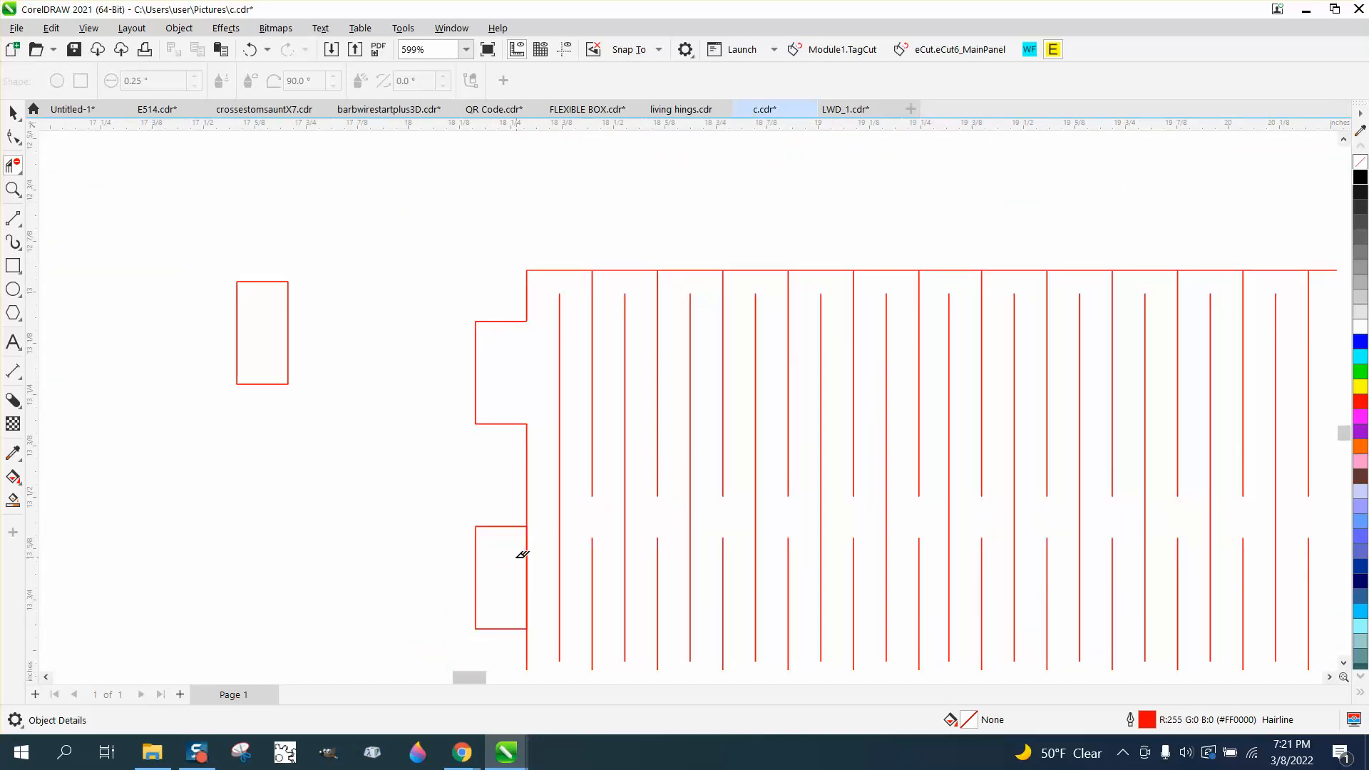
{"action": "left_click", "coordinate": [524, 556]}
{"action": "scroll", "coordinate": [393, 479], "scroll_direction": "down", "scroll_amount": 2}
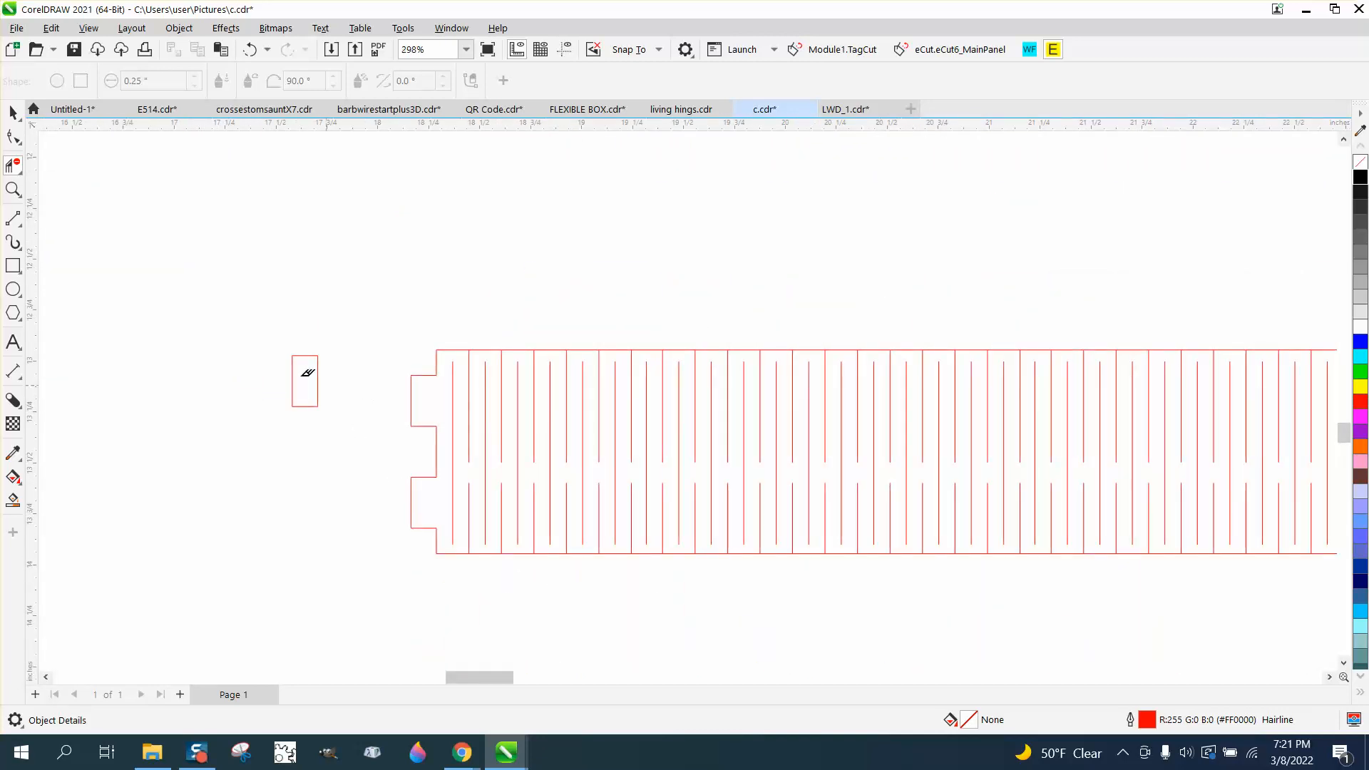
{"action": "left_click", "coordinate": [13, 112]}
{"action": "scroll", "coordinate": [100, 296], "scroll_direction": "down", "scroll_amount": 2}
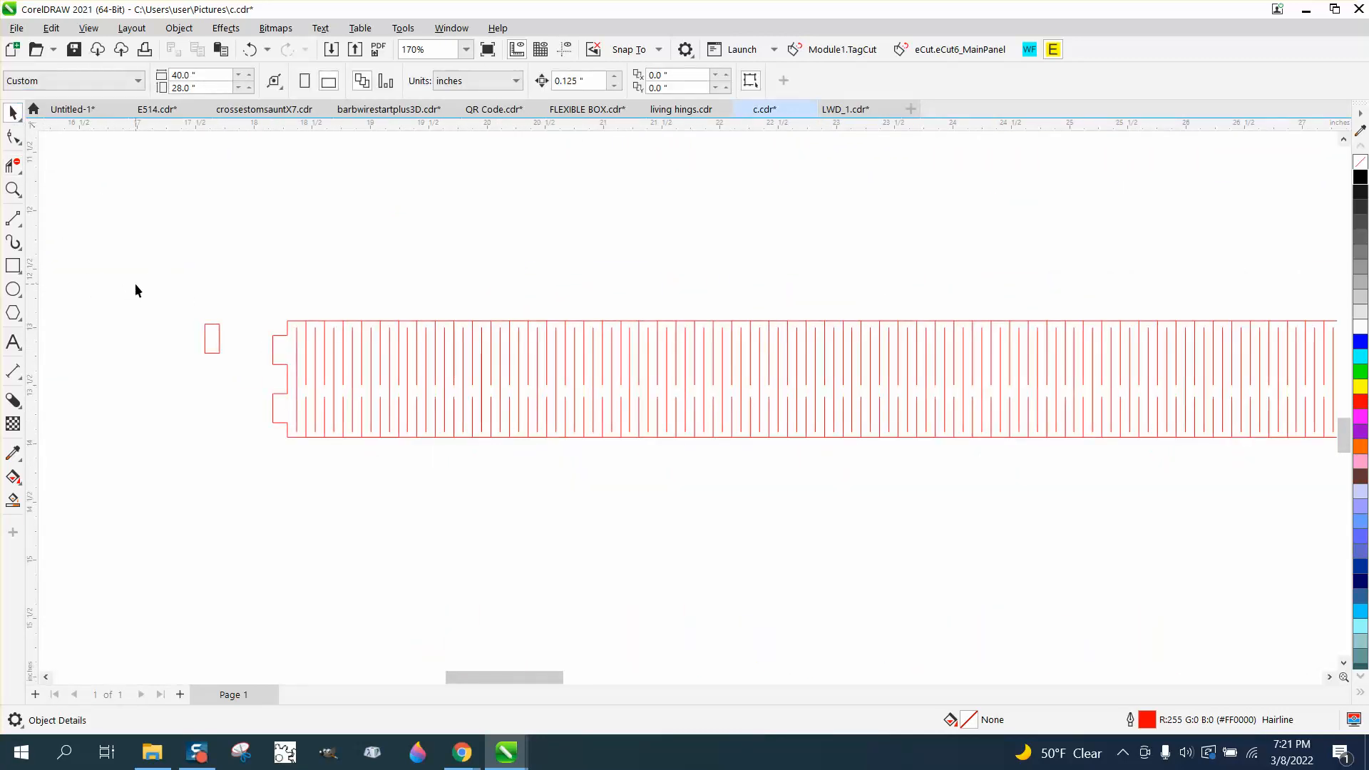
{"action": "scroll", "coordinate": [135, 284], "scroll_direction": "down", "scroll_amount": 1}
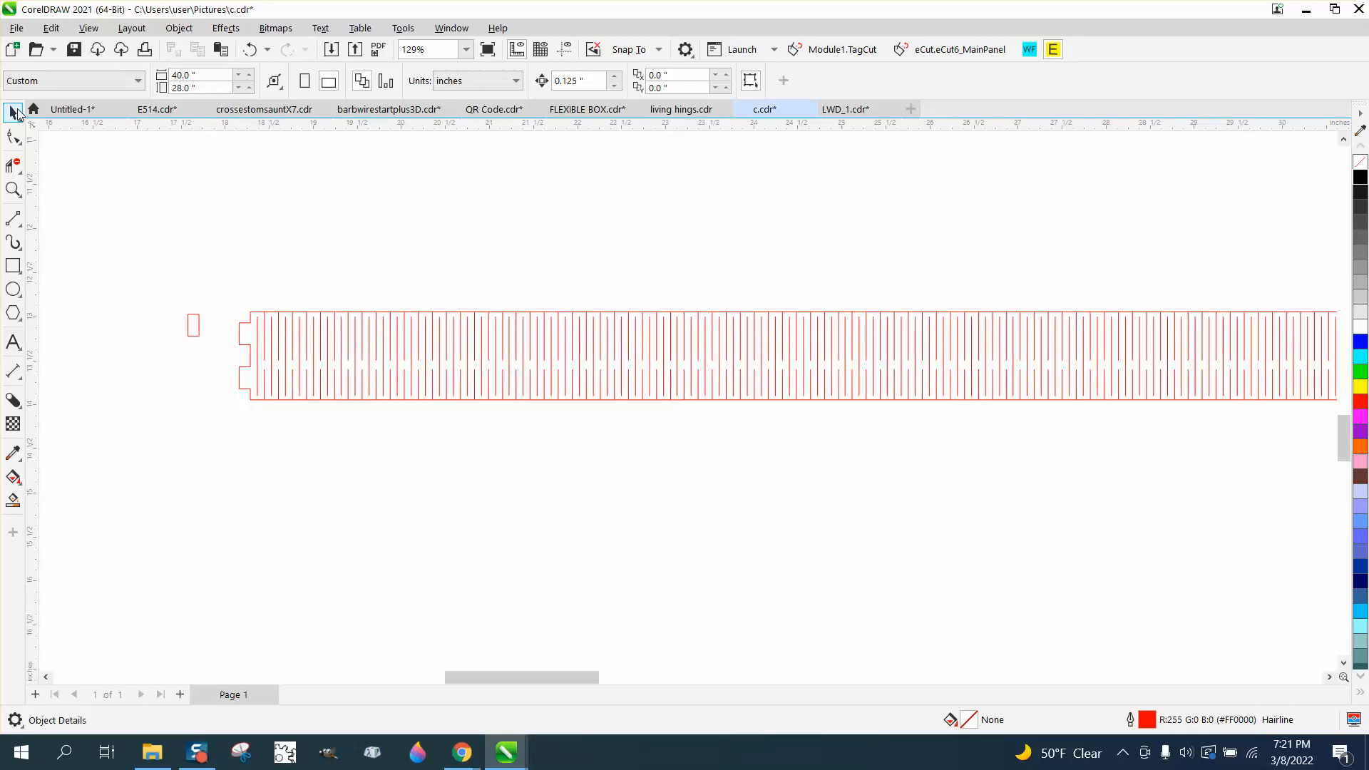
{"action": "left_click", "coordinate": [265, 321]}
{"action": "left_click_drag", "start_coordinate": [265, 321], "coordinate": [284, 425]}
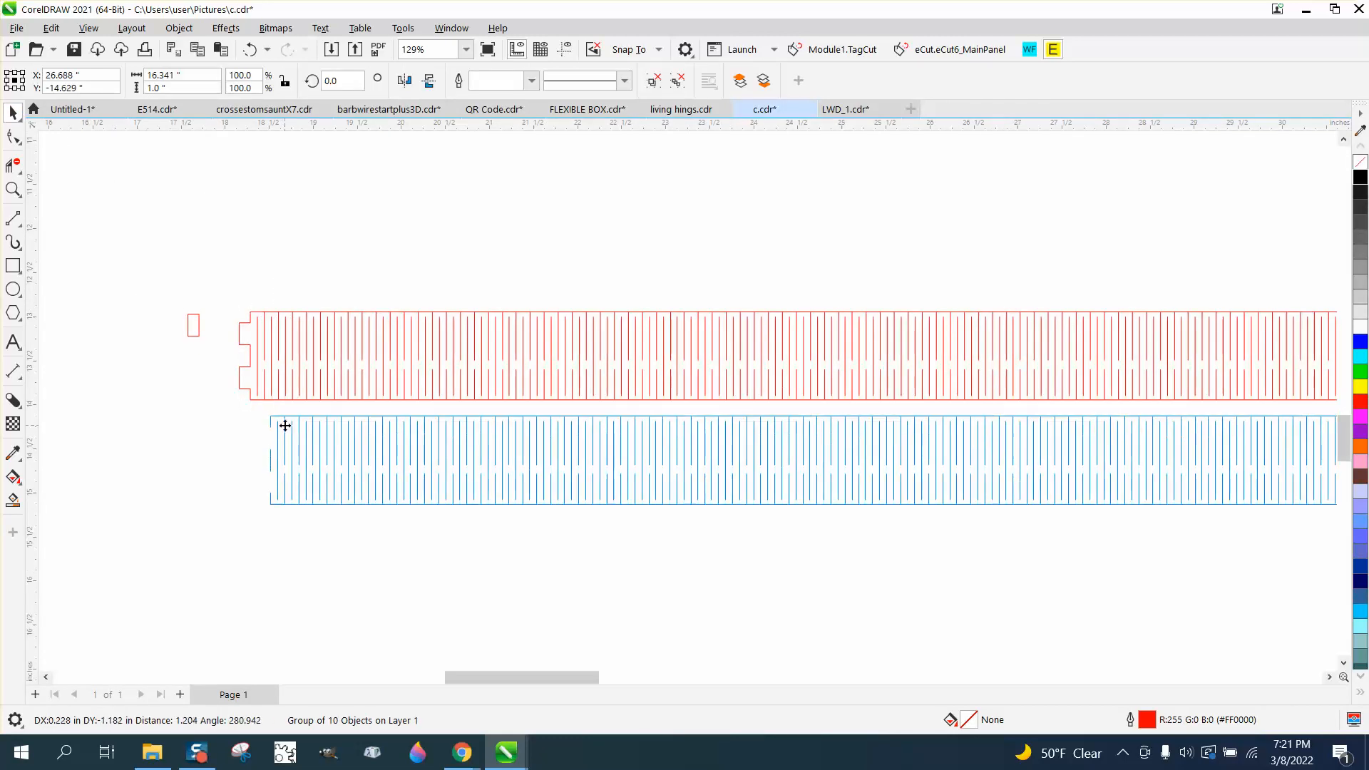
{"action": "left_click", "coordinate": [251, 54]}
Move the spare rectangle to the right end of the hinge strip
{"action": "scroll", "coordinate": [214, 184], "scroll_direction": "down", "scroll_amount": 3}
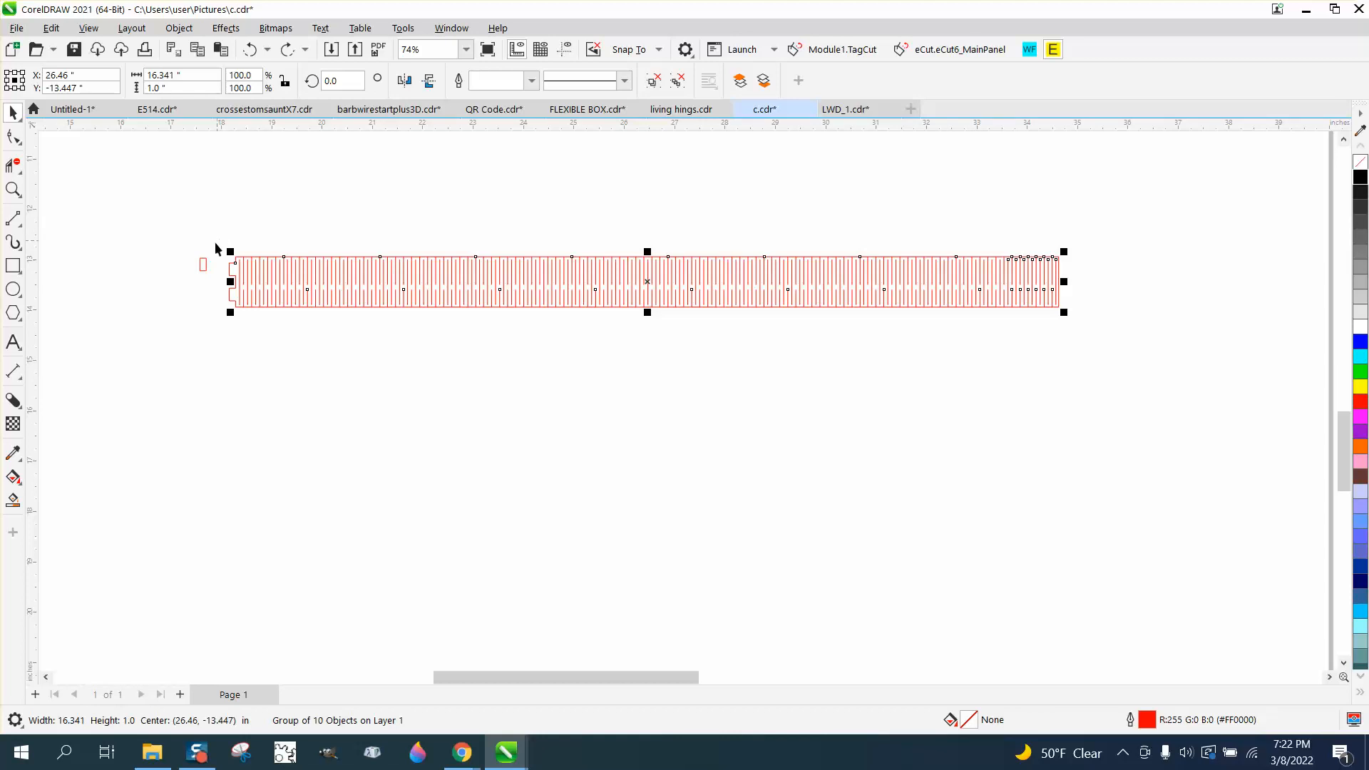
{"action": "left_click_drag", "start_coordinate": [206, 266], "coordinate": [1071, 277]}
{"action": "left_click", "coordinate": [12, 189]}
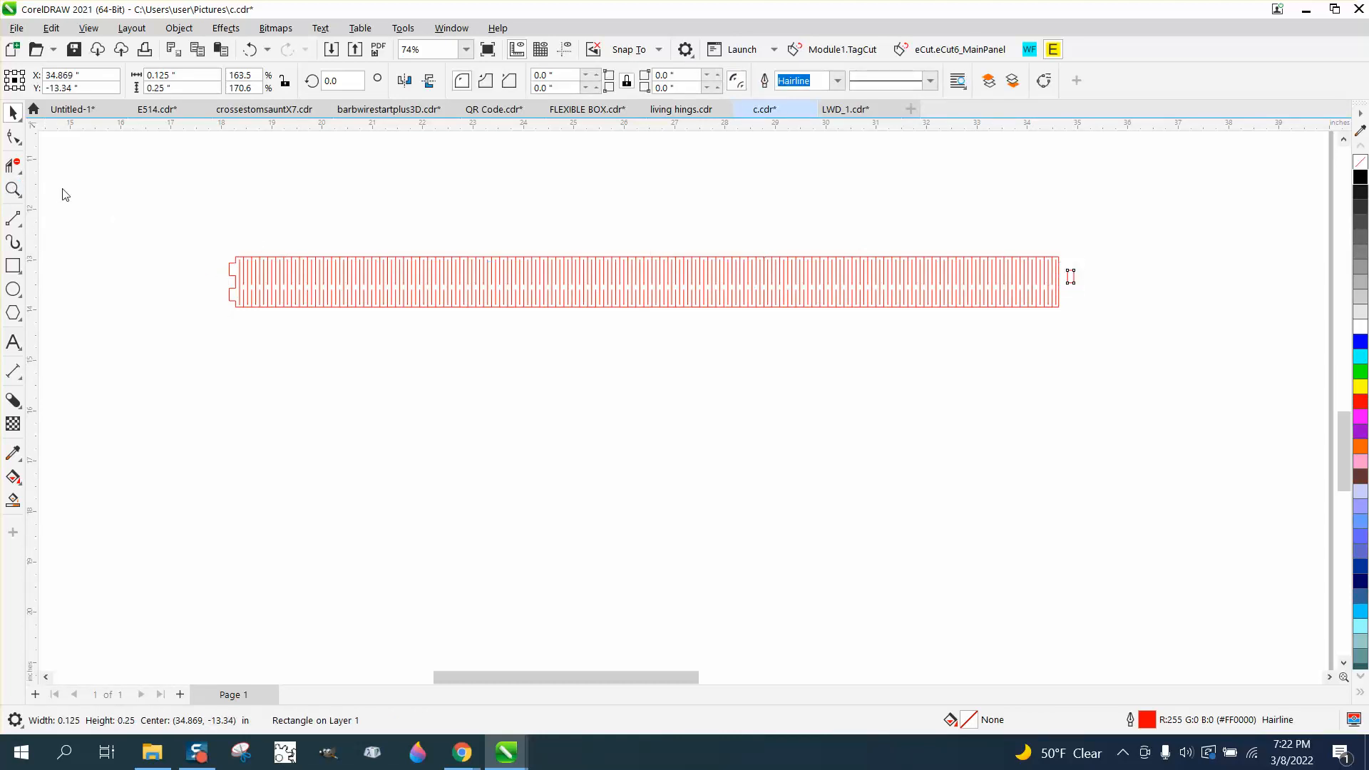
{"action": "left_click_drag", "start_coordinate": [208, 236], "coordinate": [430, 376]}
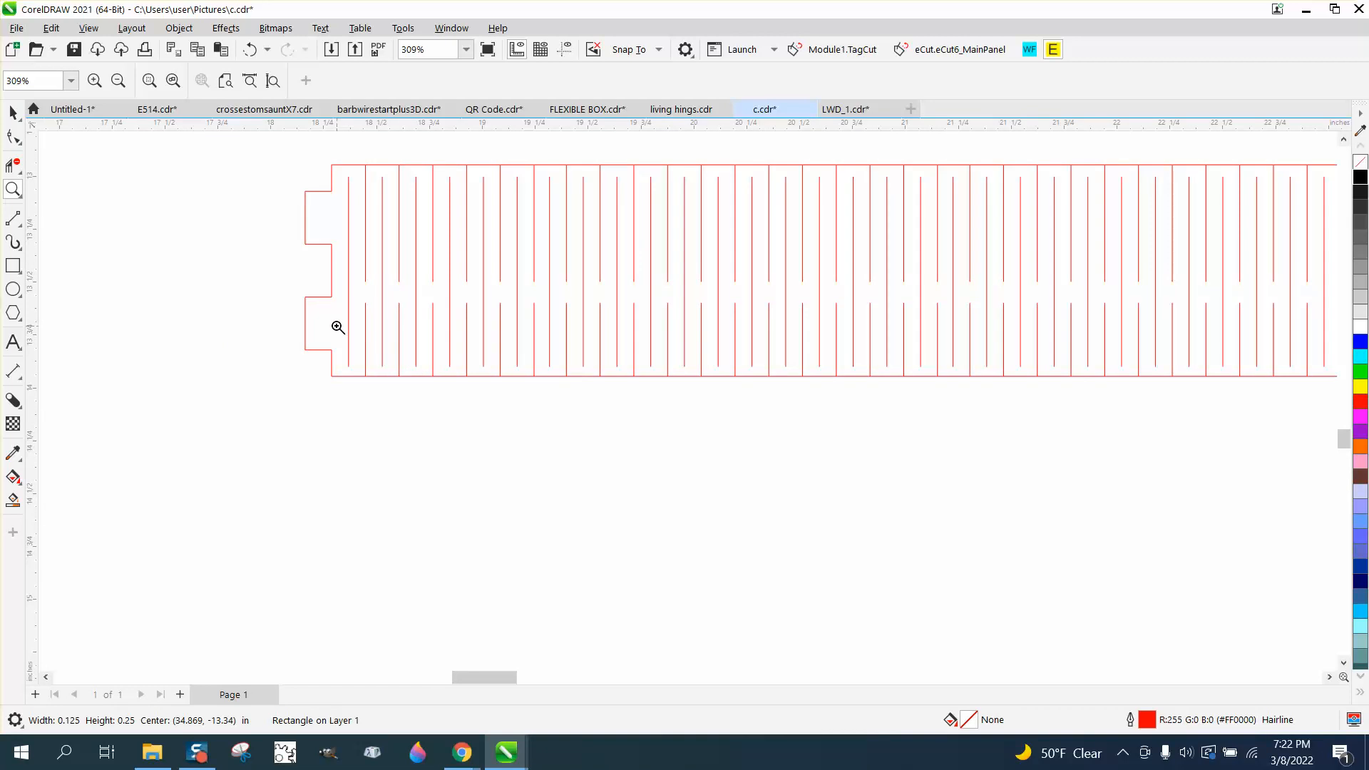
{"action": "scroll", "coordinate": [333, 324], "scroll_direction": "down", "scroll_amount": 3}
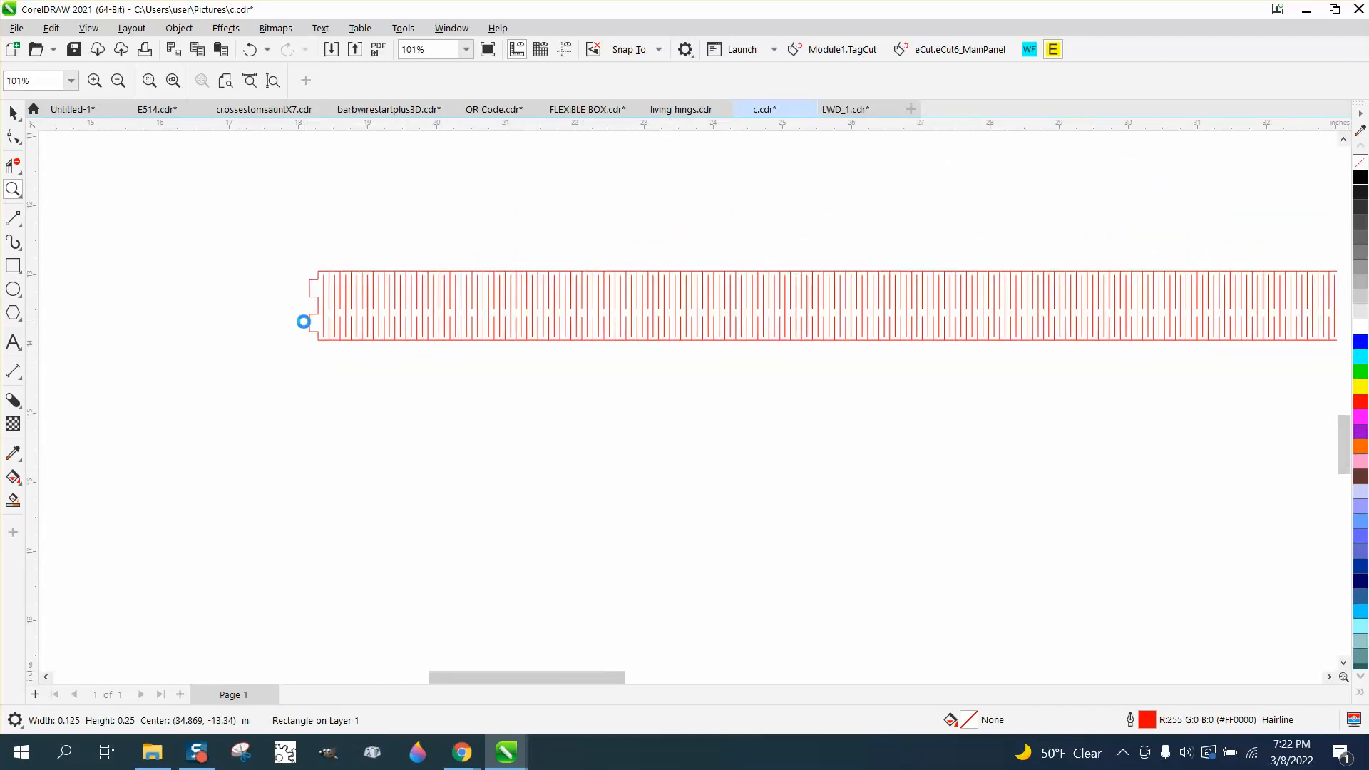
{"action": "scroll", "coordinate": [303, 321], "scroll_direction": "down", "scroll_amount": 2}
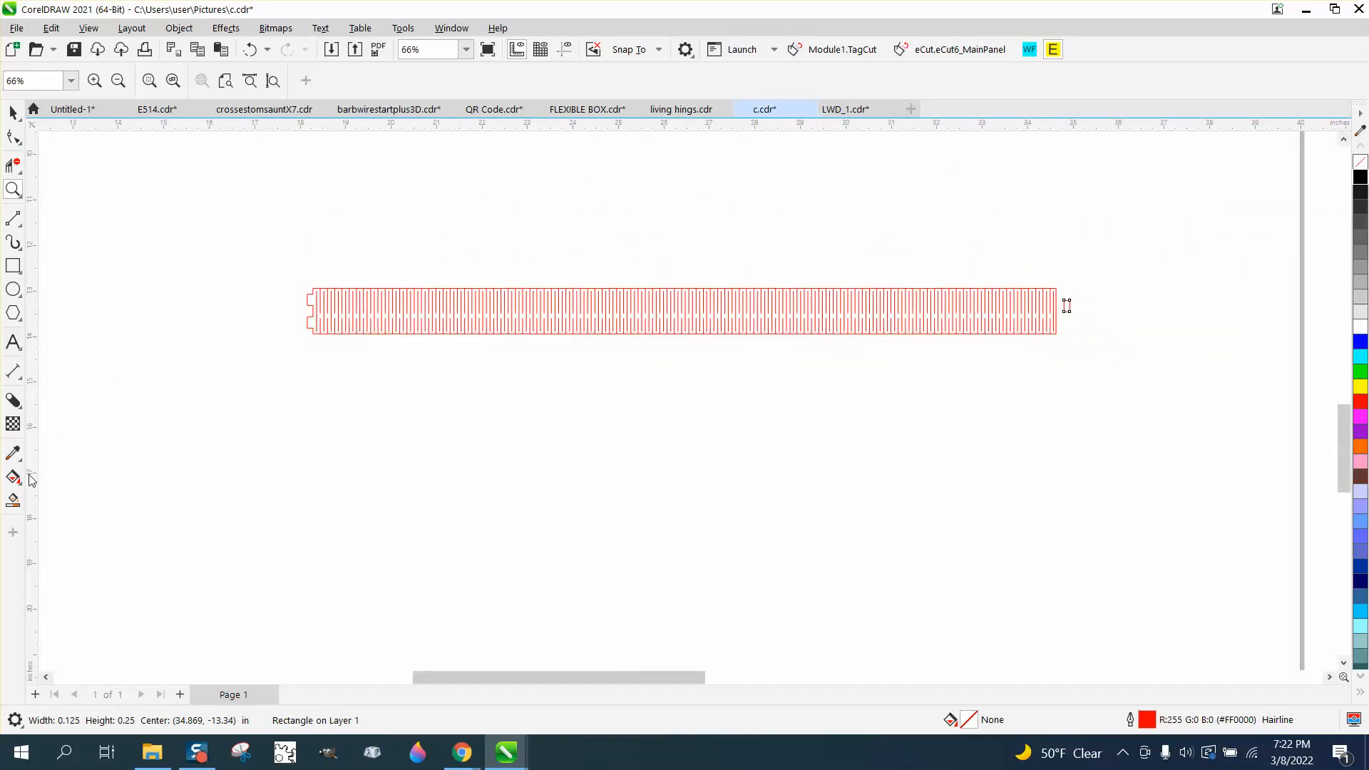
Smart Fill the hinge strip's outer boundary, nudge it below the strip, and give it no fill and a red outline
{"action": "left_click", "coordinate": [13, 500]}
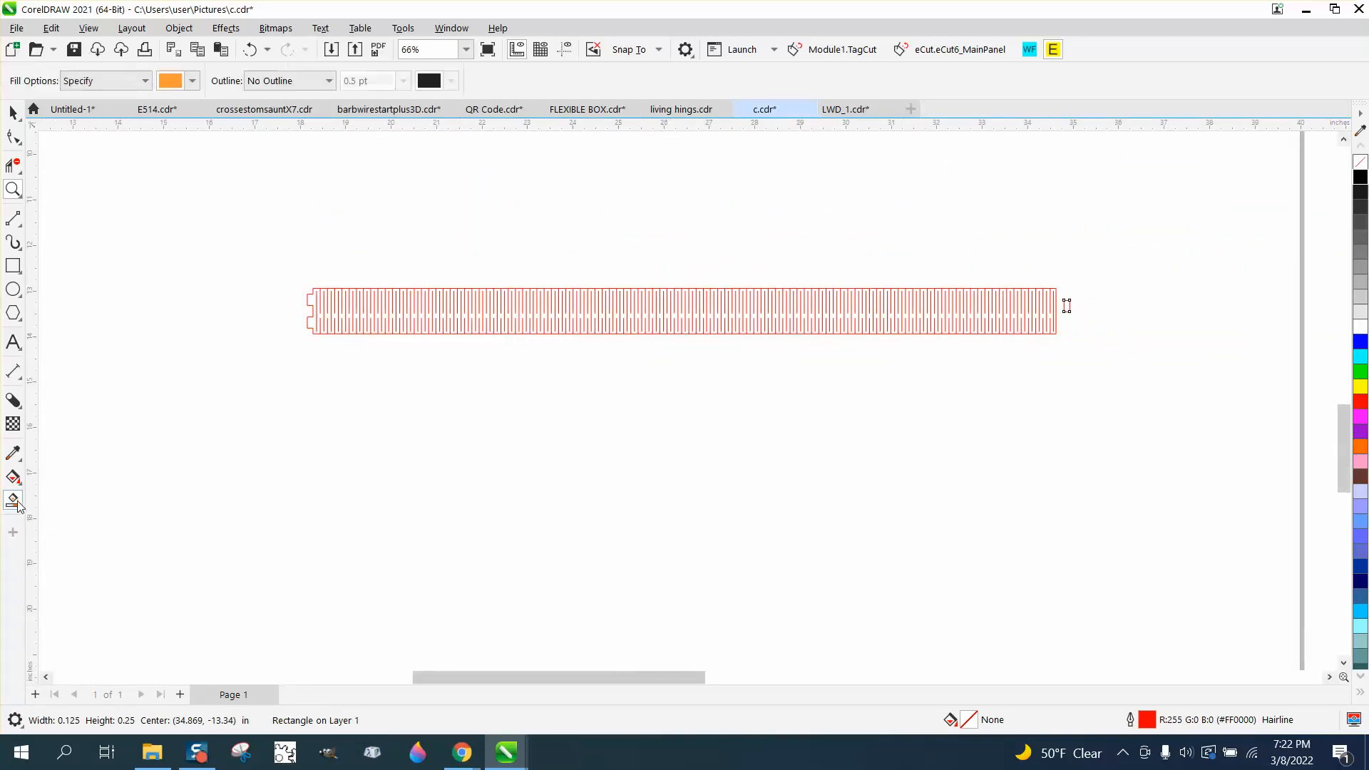
{"action": "left_click", "coordinate": [310, 300]}
{"action": "key", "text": "Down"}
{"action": "key", "text": "Down"}
{"action": "key", "text": "Down"}
{"action": "key", "text": "Down"}
{"action": "key", "text": "Down"}
{"action": "key", "text": "Down"}
{"action": "key", "text": "Down"}
{"action": "key", "text": "Down"}
{"action": "key", "text": "Down"}
{"action": "key", "text": "Down"}
{"action": "key", "text": "Down"}
{"action": "key", "text": "Down"}
{"action": "key", "text": "Down"}
{"action": "key", "text": "Down"}
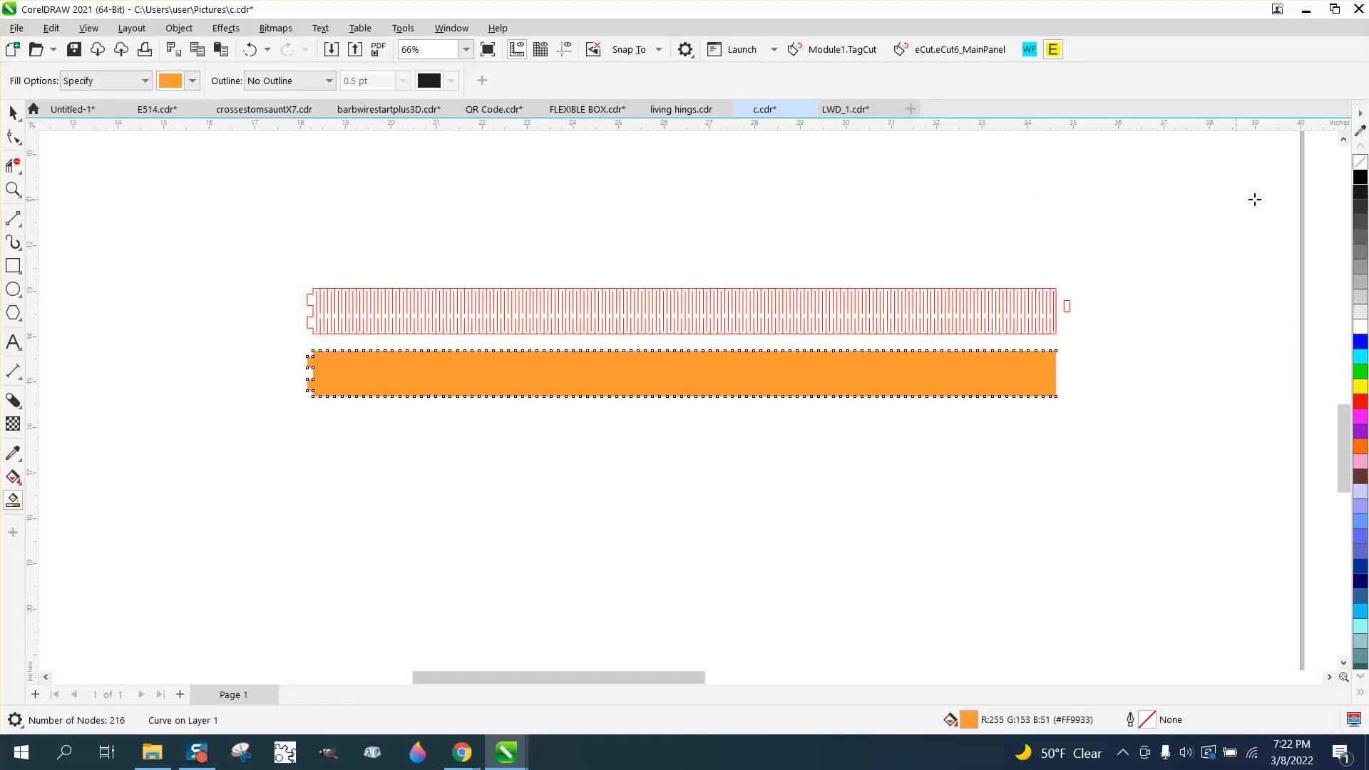
{"action": "left_click", "coordinate": [1360, 177]}
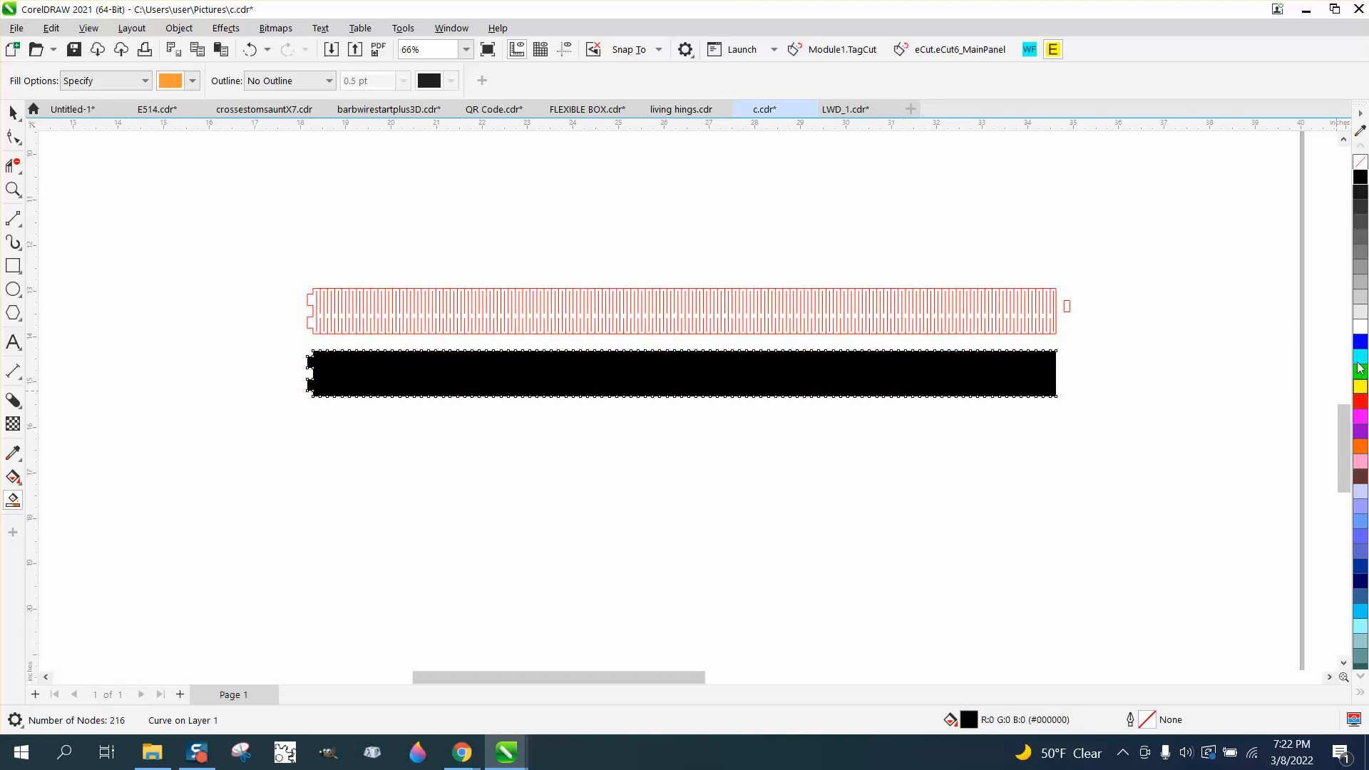
{"action": "left_click", "coordinate": [1359, 163]}
{"action": "right_click", "coordinate": [1360, 401]}
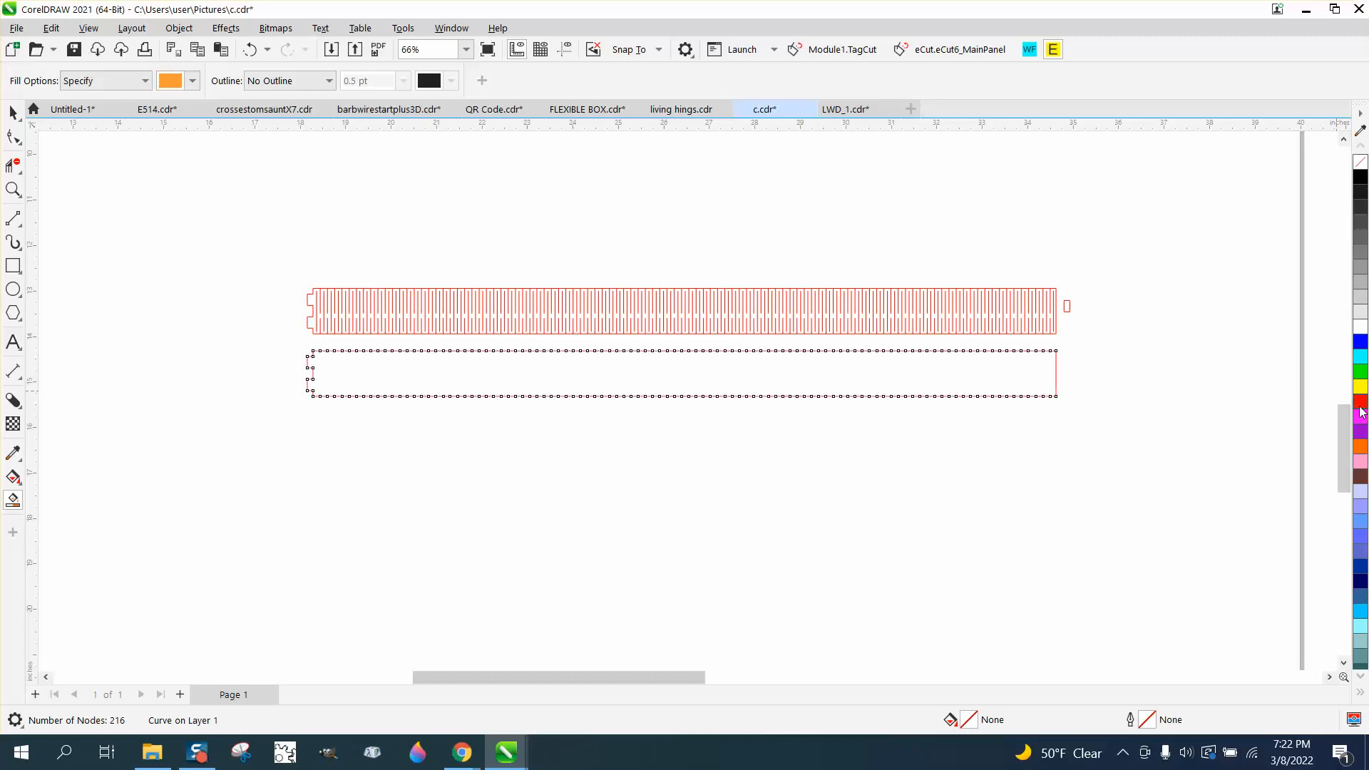
{"action": "left_click", "coordinate": [204, 424]}
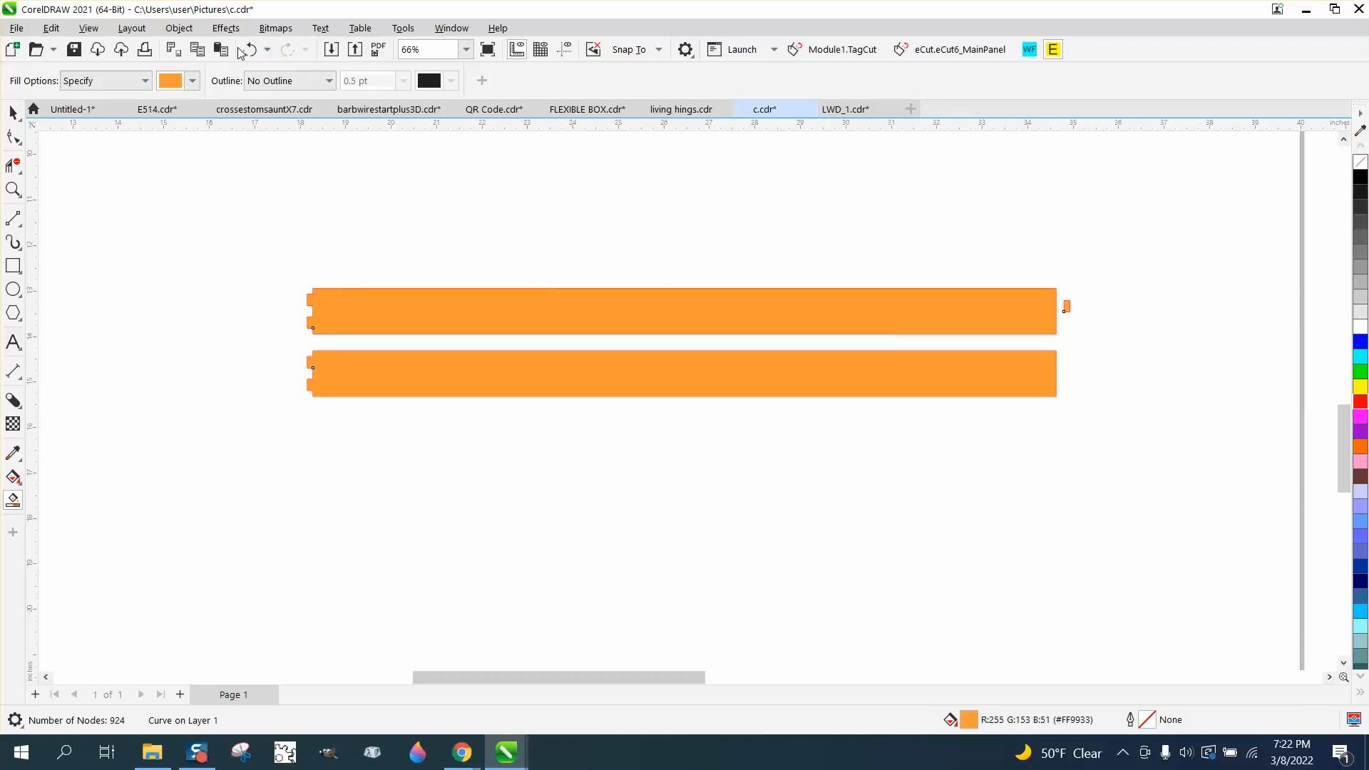
{"action": "left_click", "coordinate": [248, 50]}
Mirror the new outline horizontally and shift it right by one tab width
{"action": "left_click", "coordinate": [12, 113]}
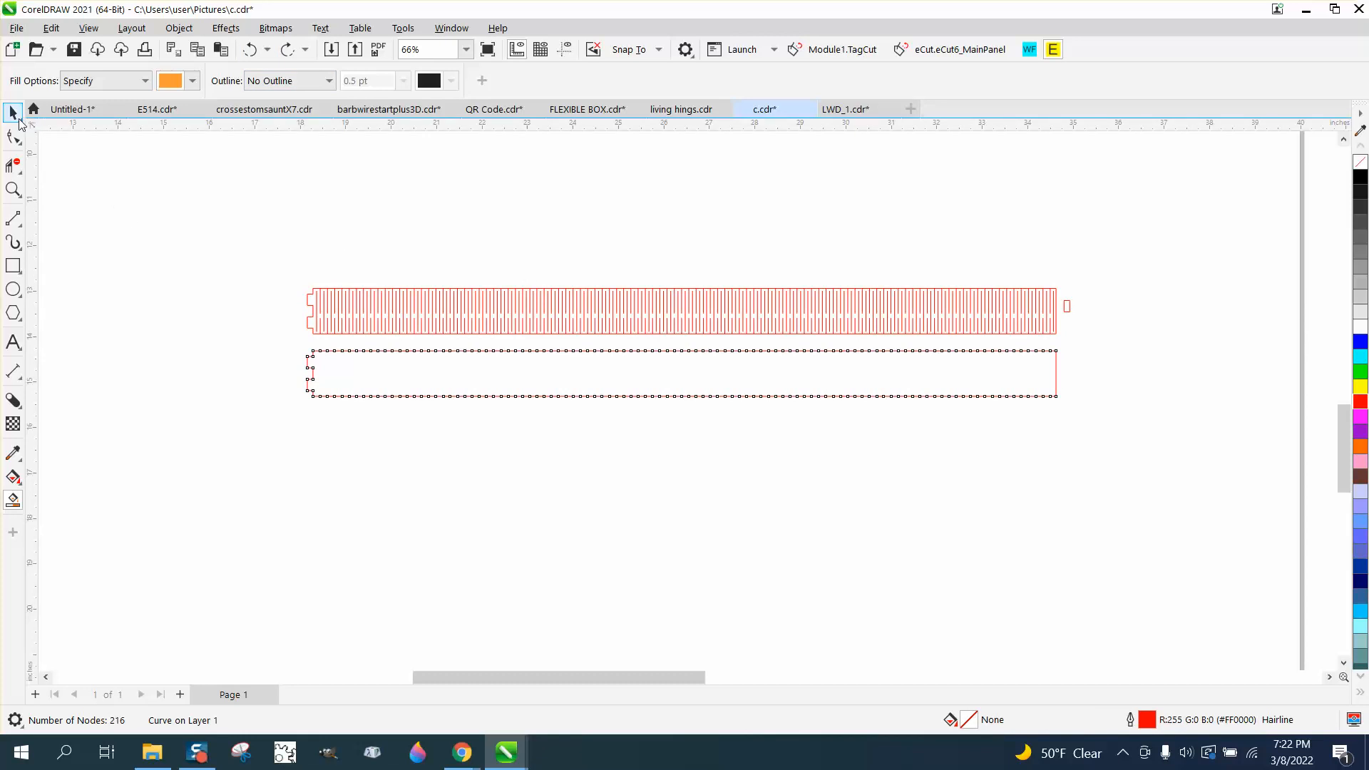
{"action": "left_click", "coordinate": [486, 360]}
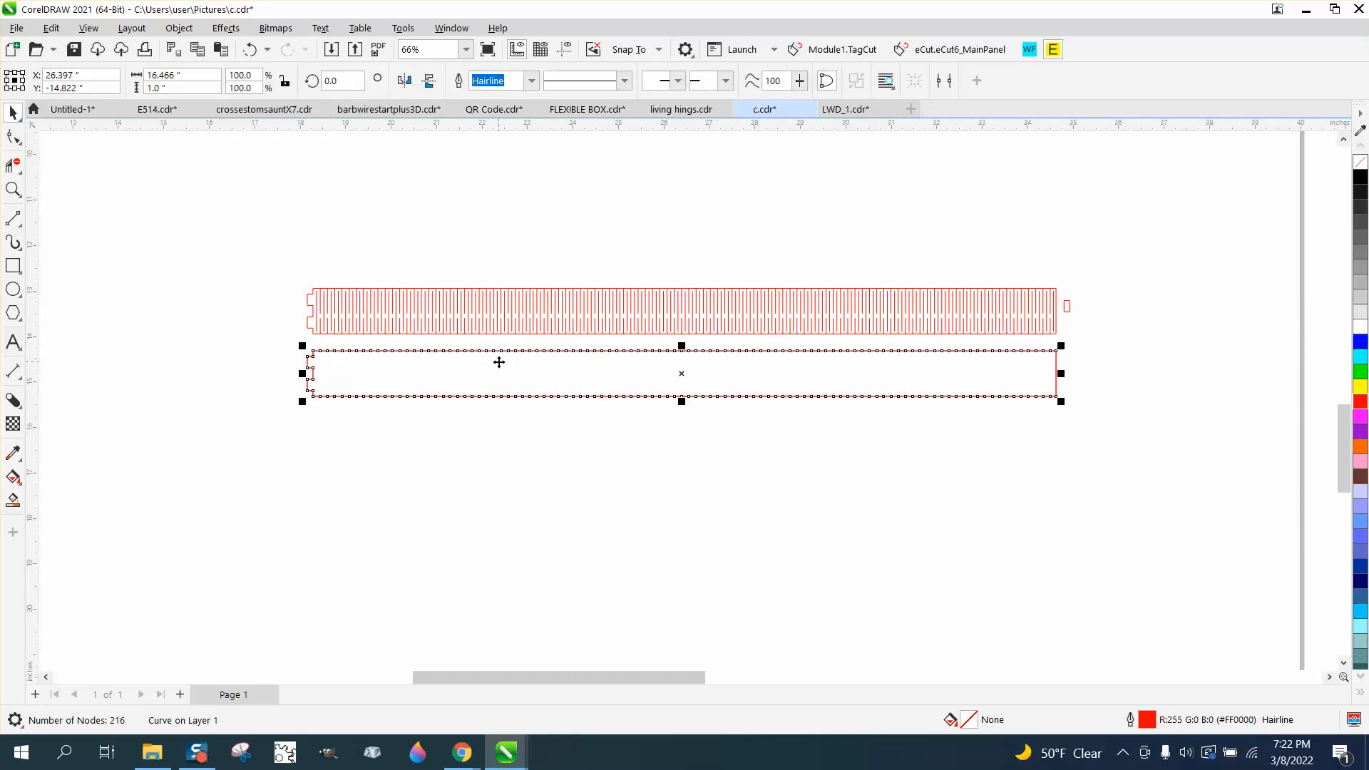
{"action": "left_click", "coordinate": [404, 80]}
{"action": "left_click", "coordinate": [13, 189]}
{"action": "left_click_drag", "start_coordinate": [1025, 346], "coordinate": [1155, 432]}
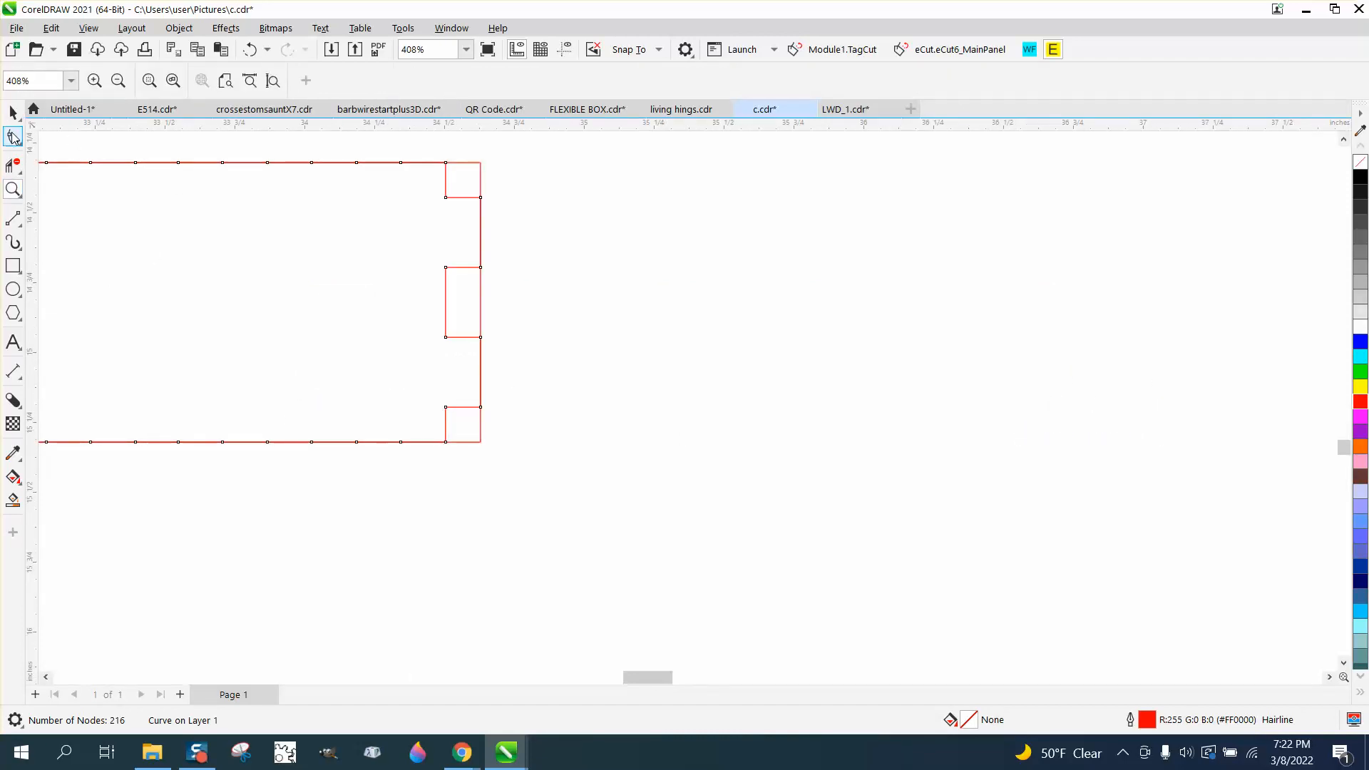
{"action": "left_click", "coordinate": [13, 114]}
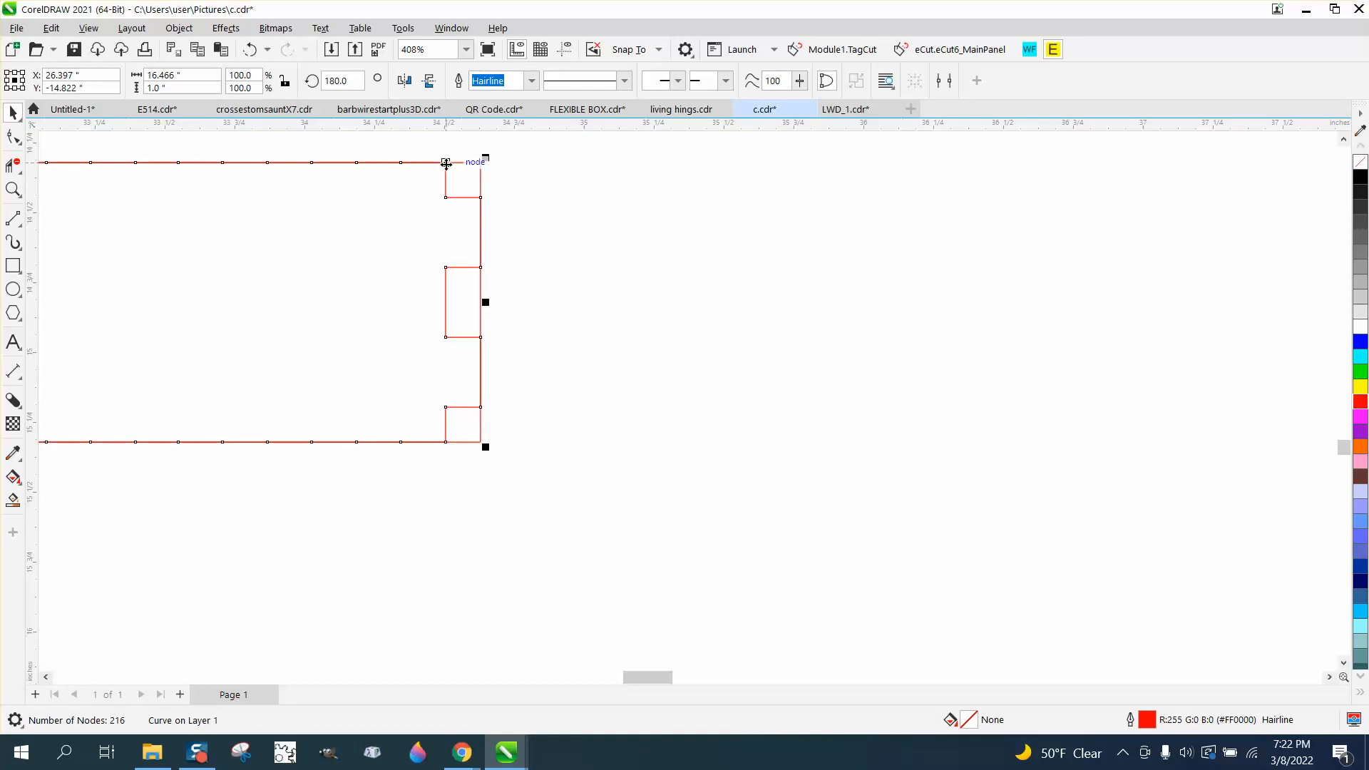
{"action": "left_click_drag", "start_coordinate": [447, 162], "coordinate": [481, 164]}
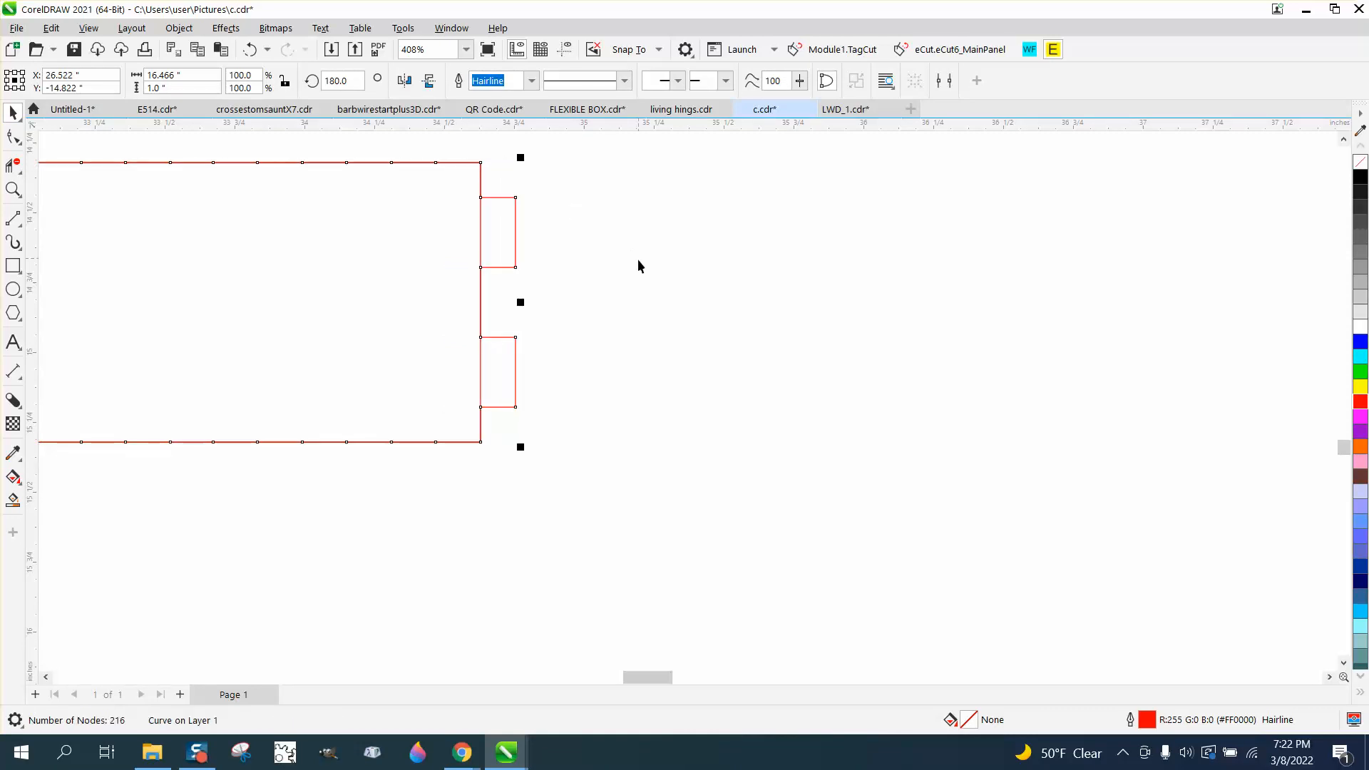
Delete the outline's end segment at the right-end tab with Virtual Segment Delete
{"action": "scroll", "coordinate": [772, 324], "scroll_direction": "down", "scroll_amount": 4}
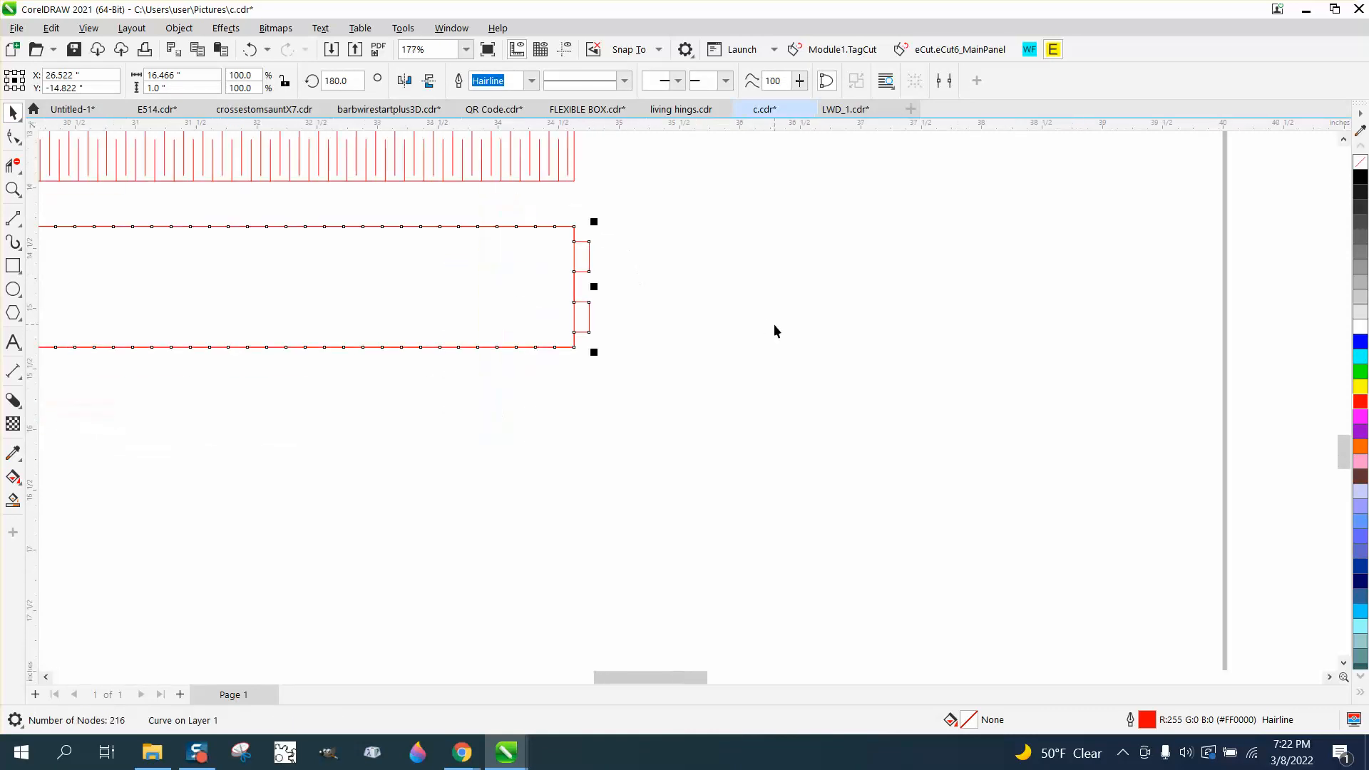
{"action": "left_click", "coordinate": [13, 166]}
{"action": "left_click", "coordinate": [661, 287]}
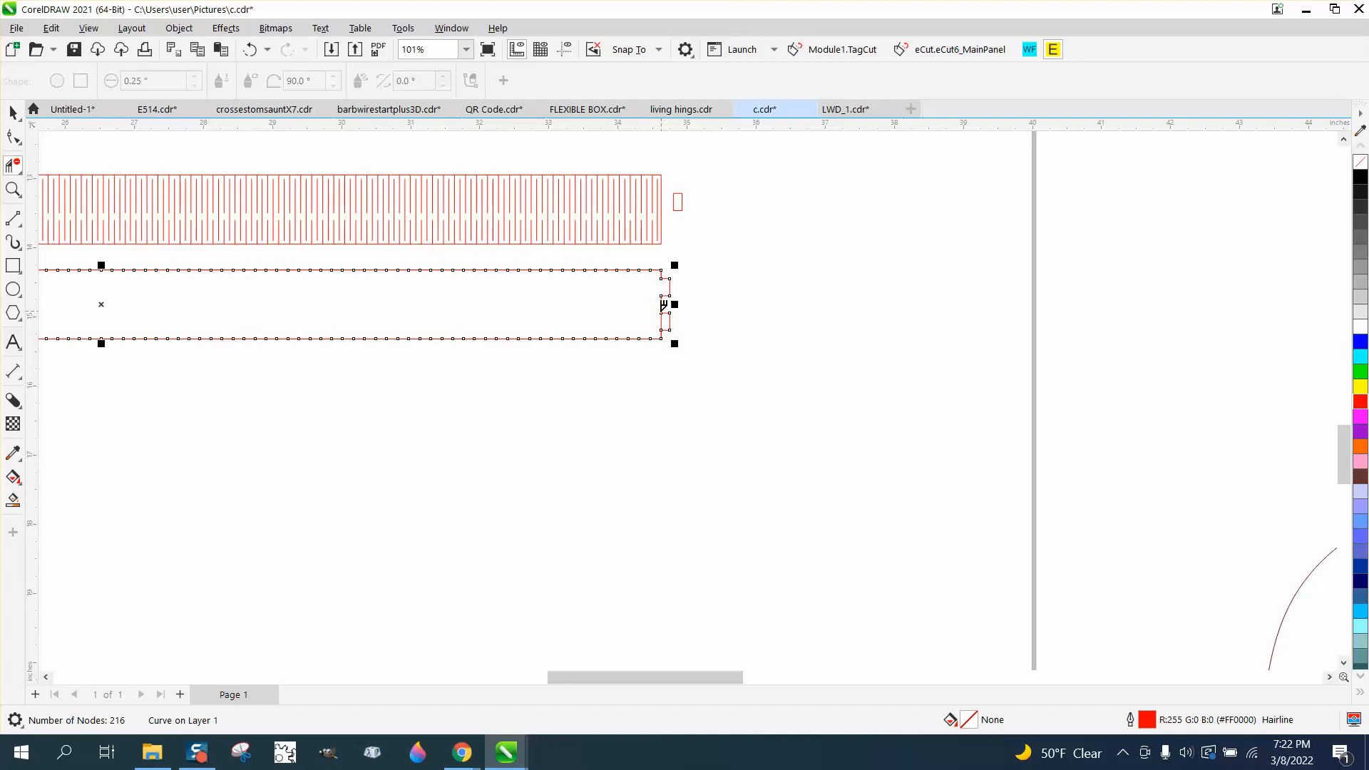
{"action": "scroll", "coordinate": [862, 422], "scroll_direction": "down", "scroll_amount": 2}
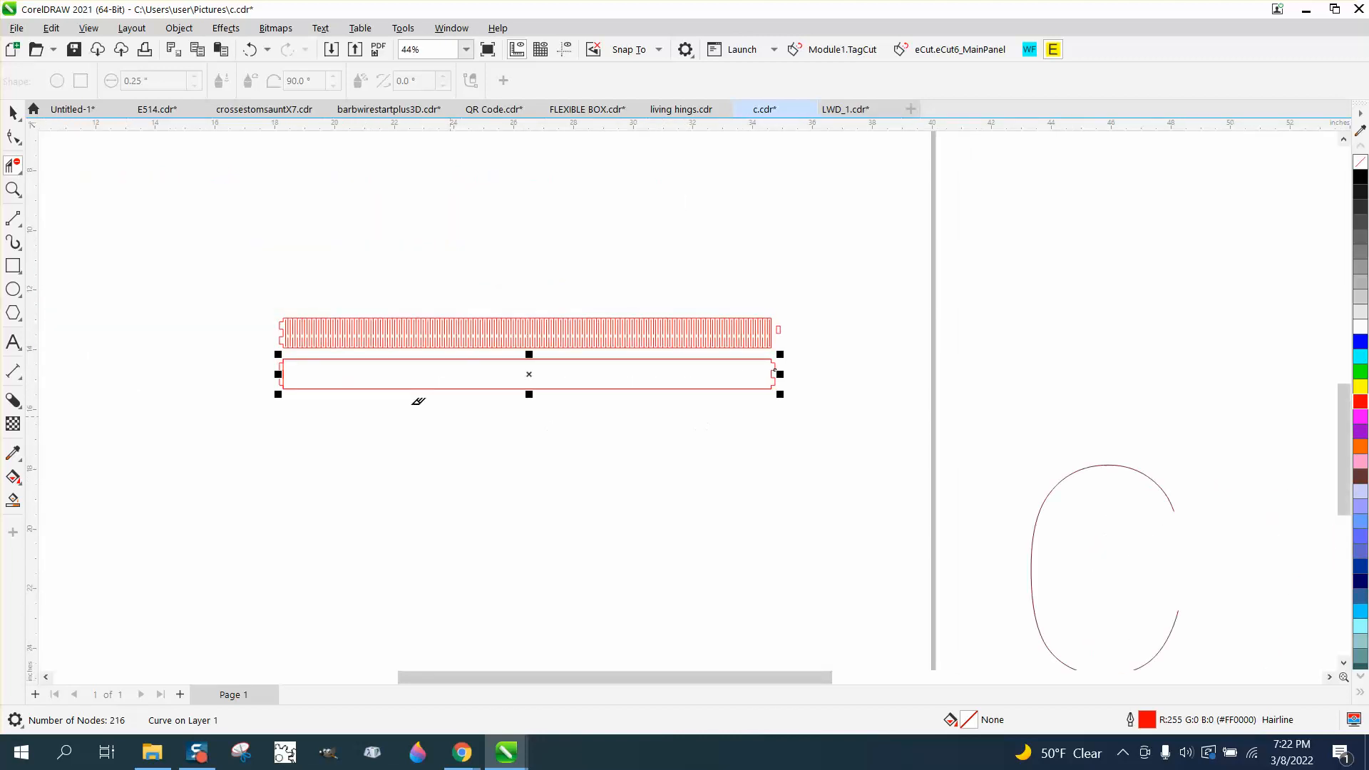
Delete the outline's edge segments inside both left-end tabs with Virtual Segment Delete
{"action": "left_click", "coordinate": [13, 191]}
{"action": "left_click_drag", "start_coordinate": [269, 331], "coordinate": [397, 427]}
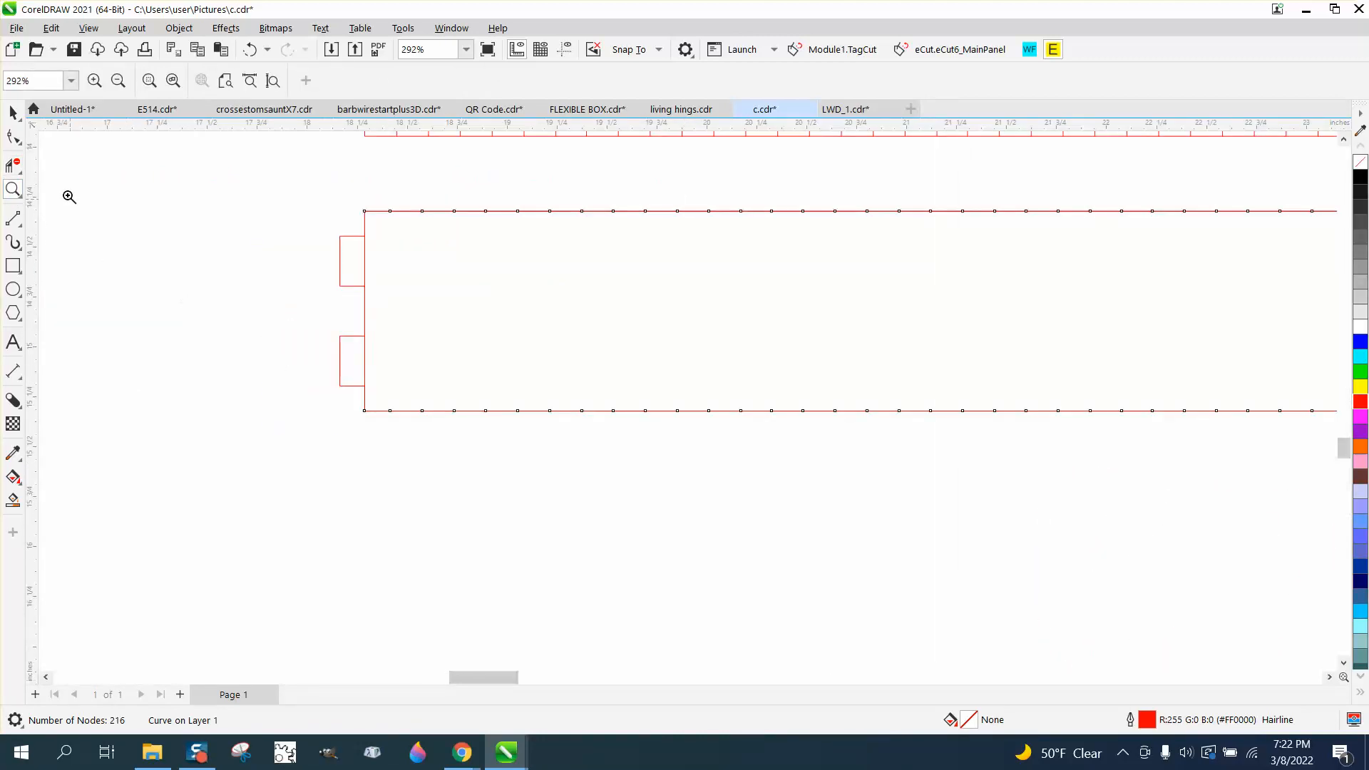
{"action": "left_click", "coordinate": [13, 166]}
{"action": "left_click_drag", "start_coordinate": [369, 255], "coordinate": [388, 254]}
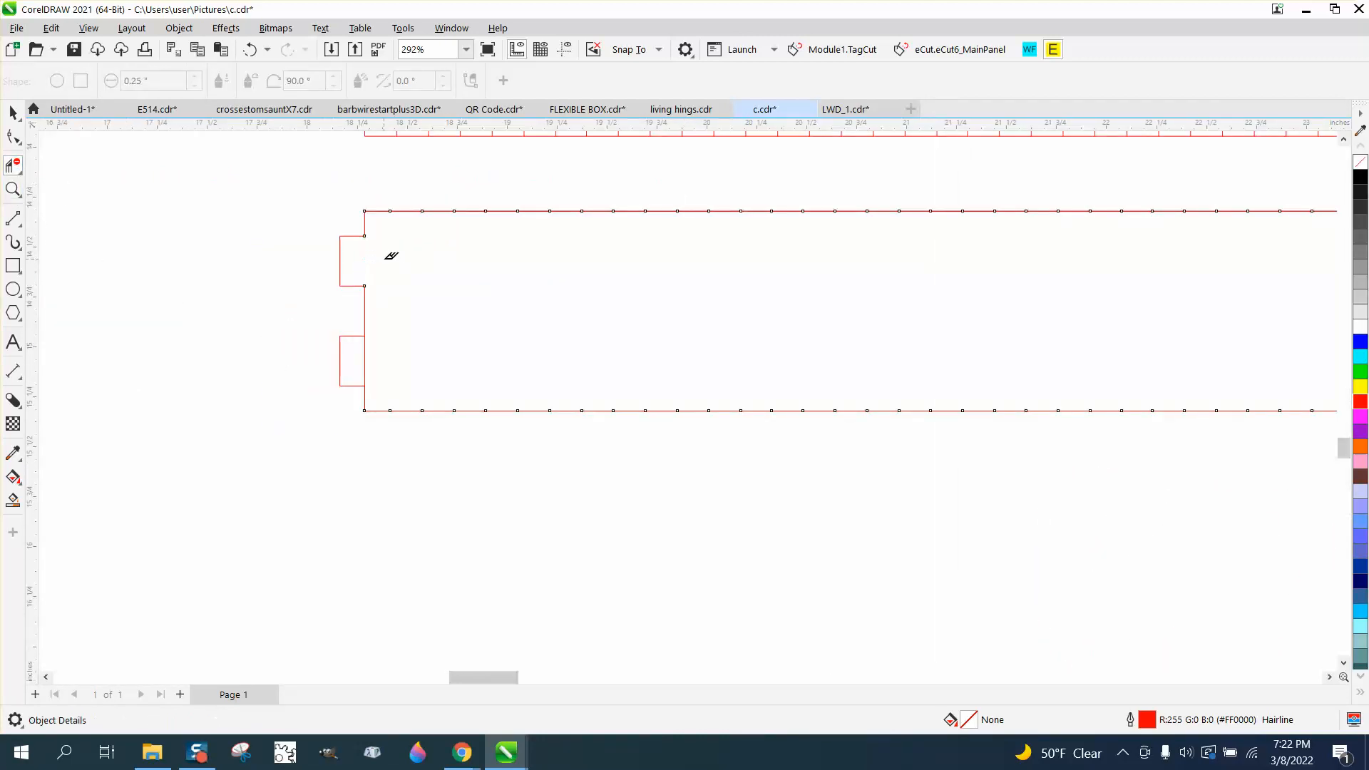
{"action": "left_click_drag", "start_coordinate": [366, 336], "coordinate": [397, 350]}
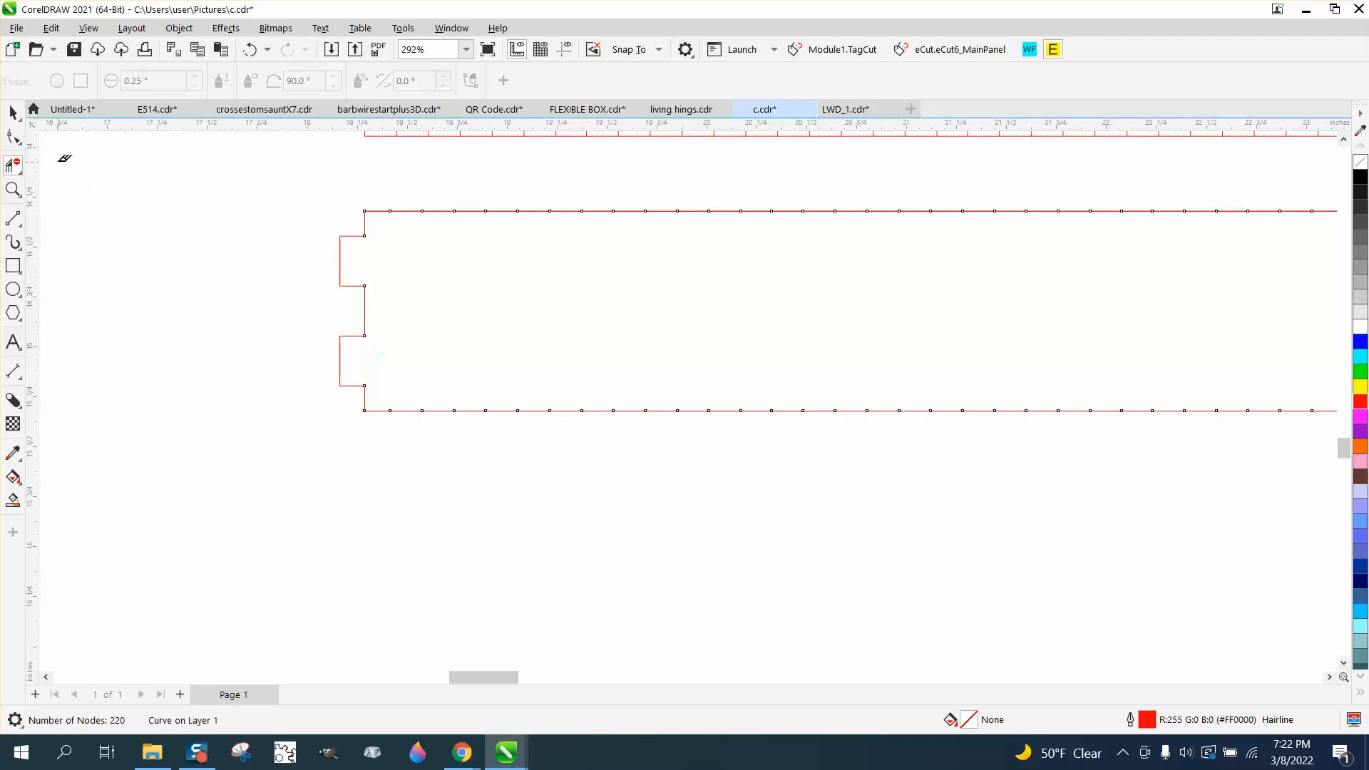
Smart Fill the trimmed outline, move the new shape below, and give it no fill and a red outline
{"action": "left_click", "coordinate": [13, 114]}
{"action": "left_click", "coordinate": [15, 497]}
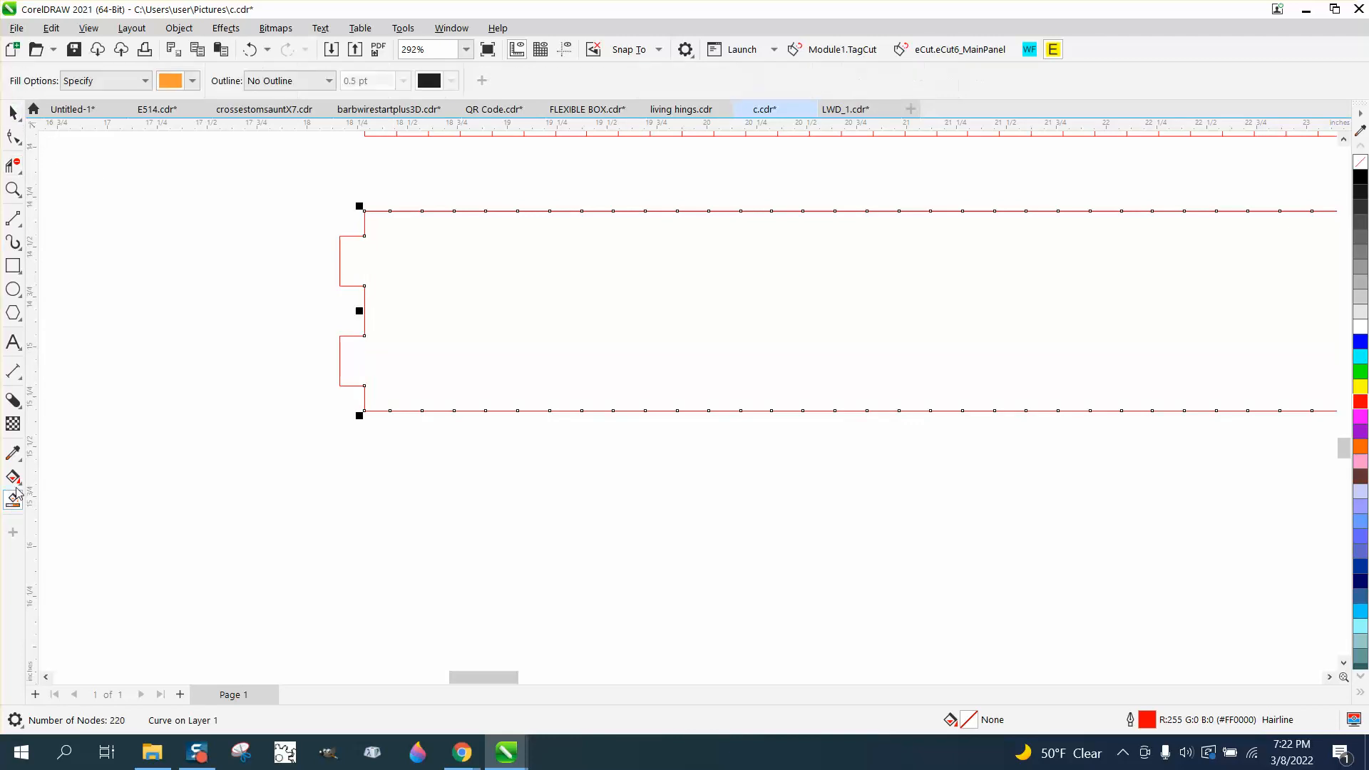
{"action": "left_click", "coordinate": [487, 346]}
{"action": "scroll", "coordinate": [235, 283], "scroll_direction": "down", "scroll_amount": 1}
{"action": "key", "text": "space"}
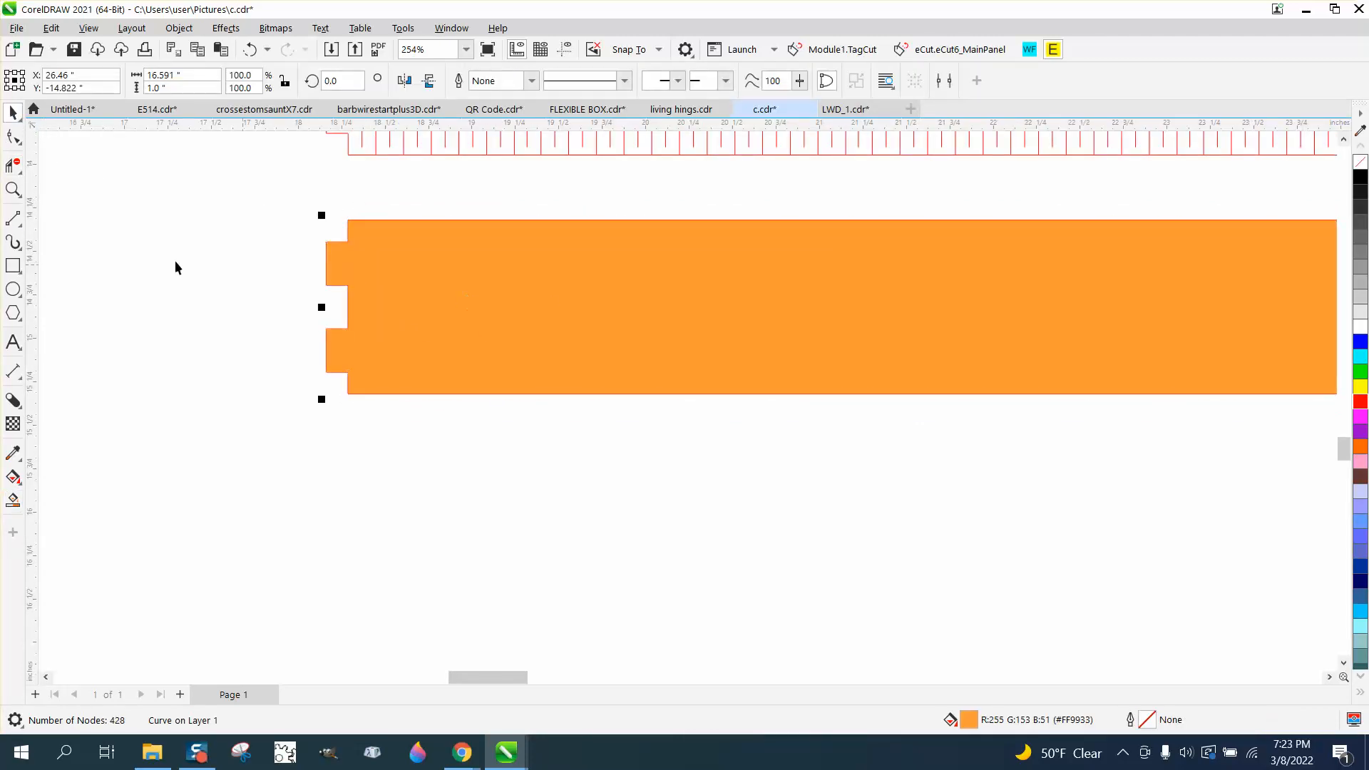
{"action": "scroll", "coordinate": [175, 267], "scroll_direction": "down", "scroll_amount": 1}
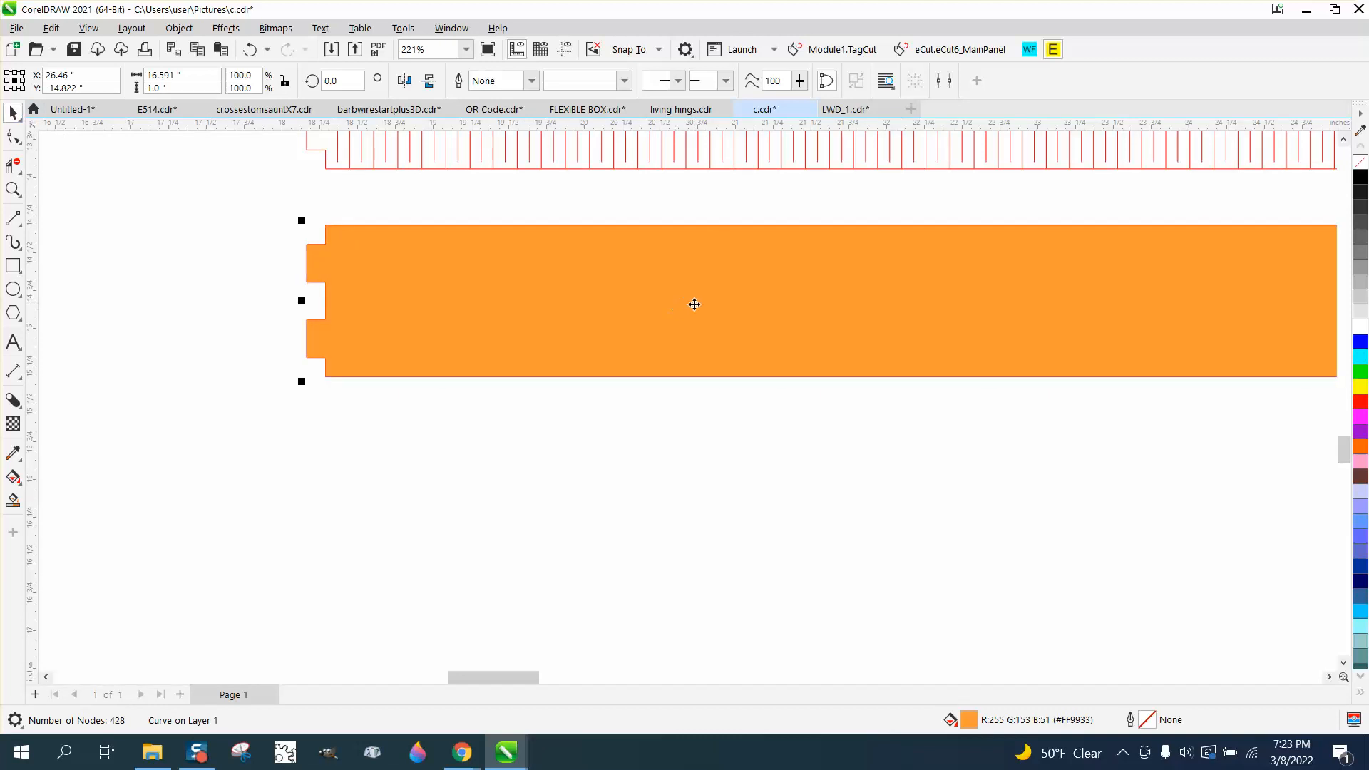
{"action": "left_click_drag", "start_coordinate": [694, 305], "coordinate": [635, 512]}
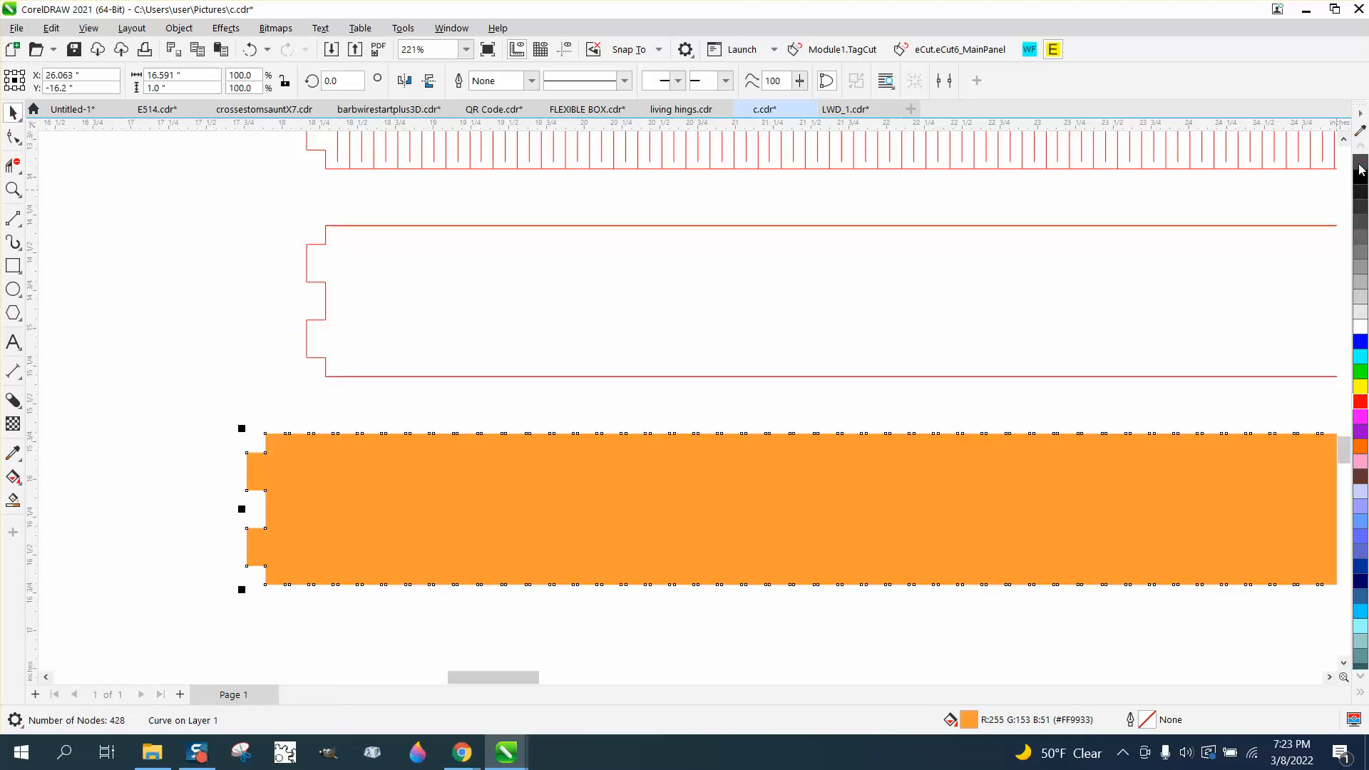
{"action": "left_click", "coordinate": [1359, 166]}
{"action": "right_click", "coordinate": [1359, 403]}
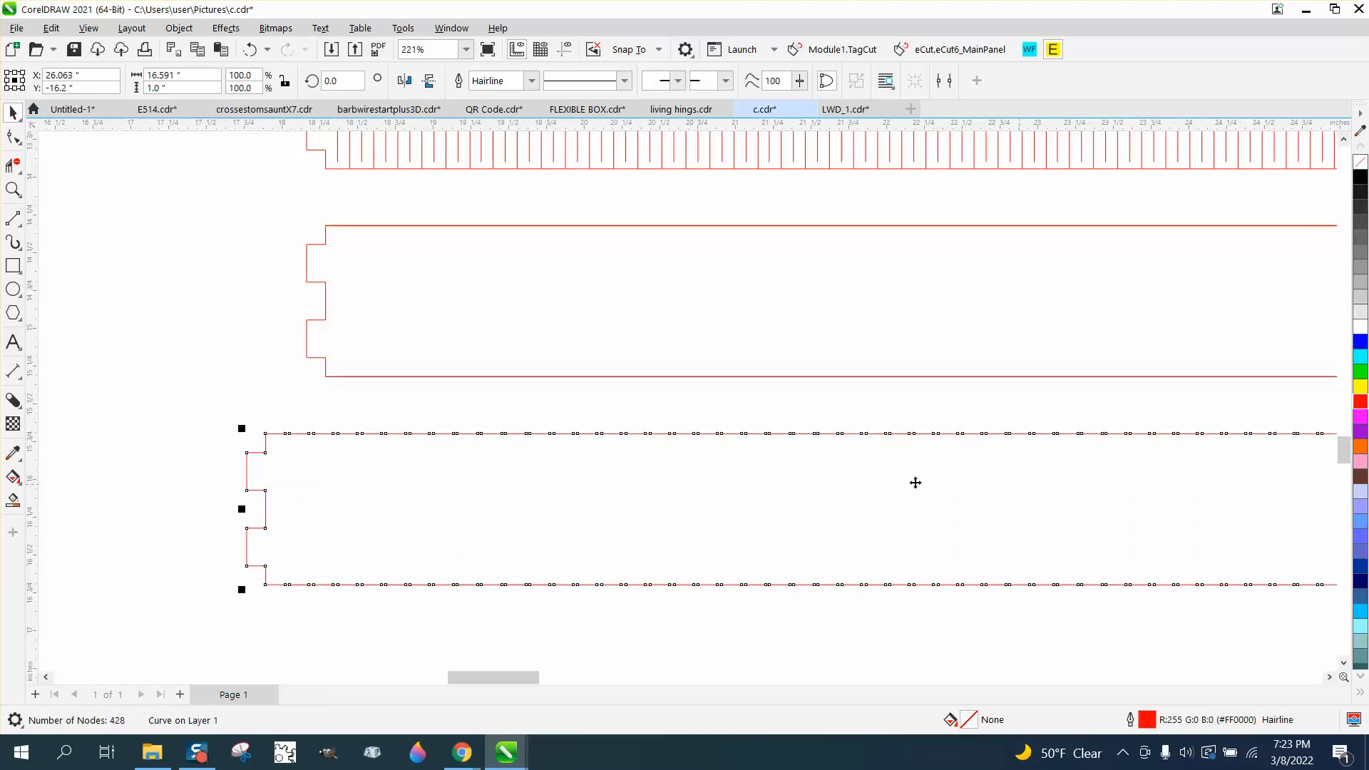
{"action": "scroll", "coordinate": [714, 472], "scroll_direction": "down", "scroll_amount": 1}
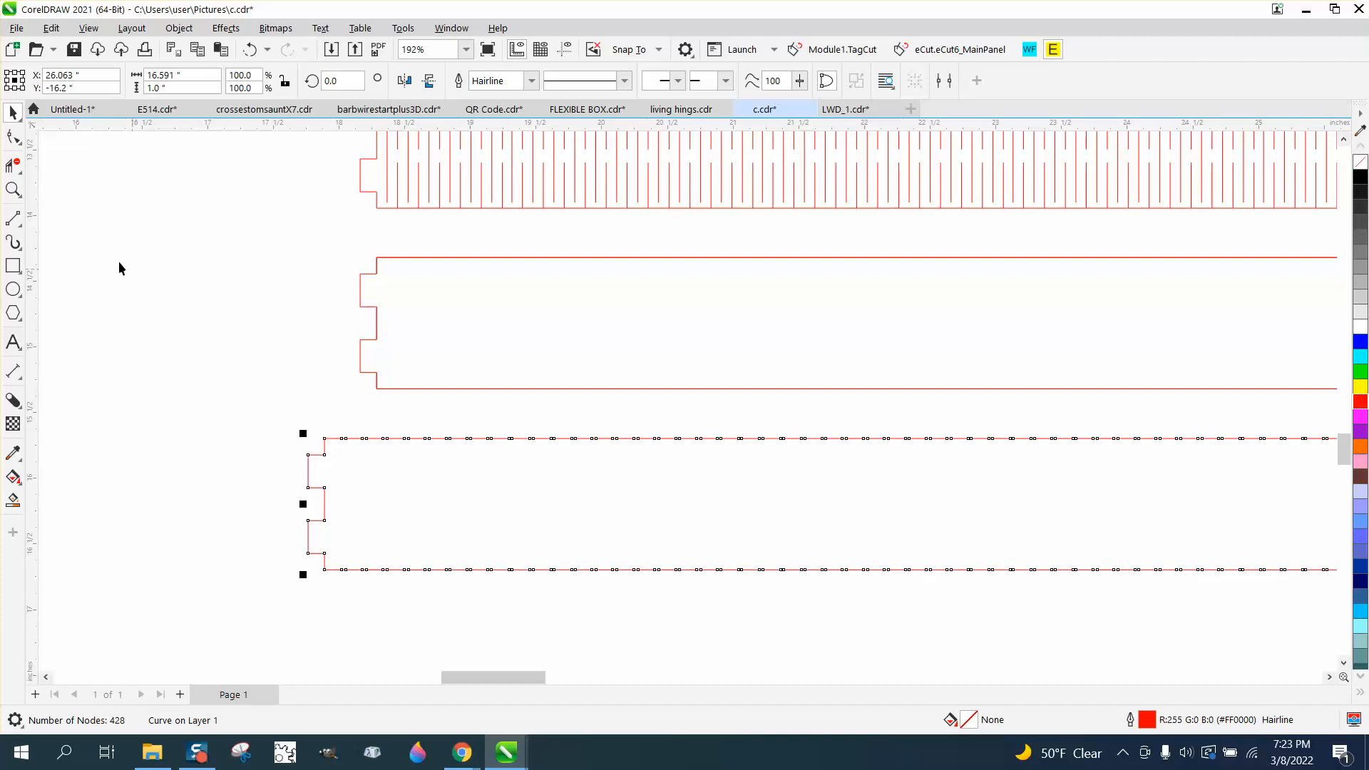
{"action": "left_click", "coordinate": [13, 189]}
{"action": "left_click_drag", "start_coordinate": [380, 427], "coordinate": [570, 485]}
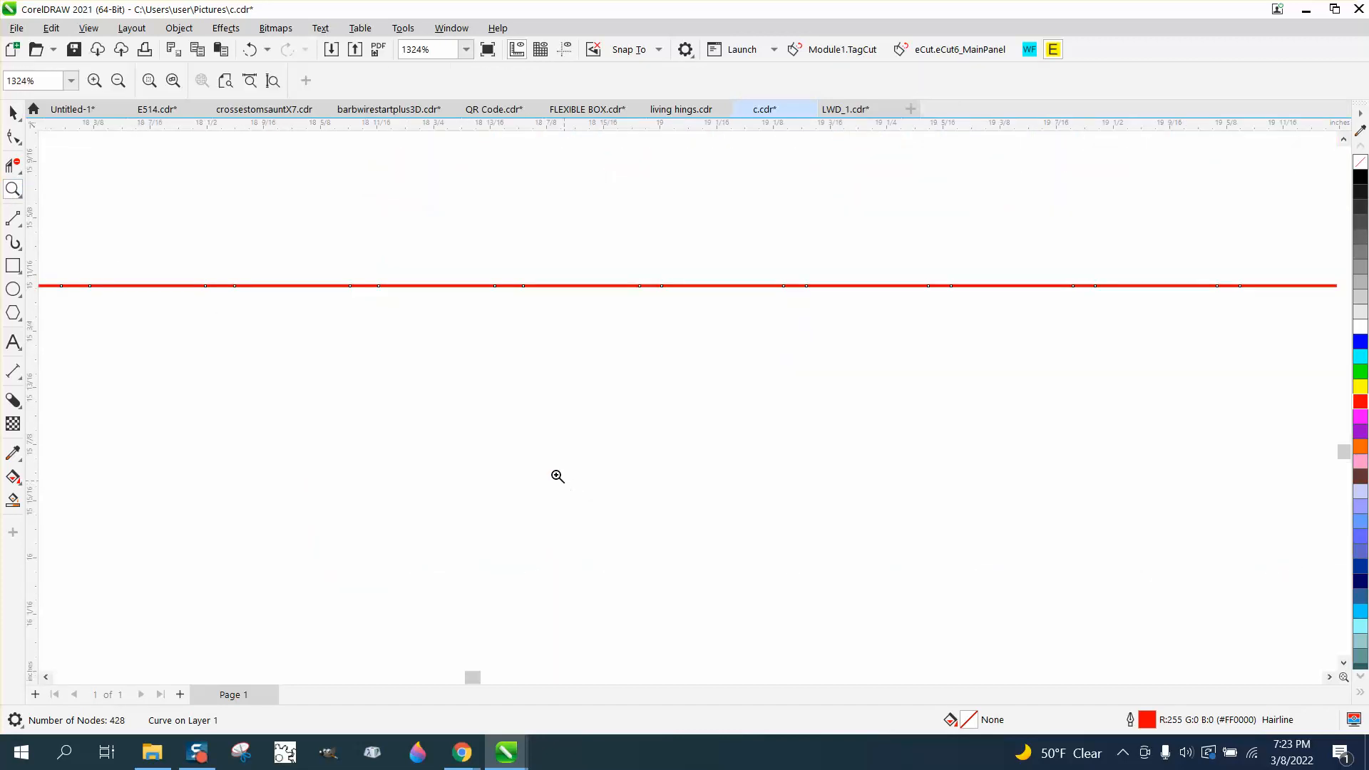
Ungroup the hinge strip and pull its small tab rectangles away from the strip's ends
{"action": "scroll", "coordinate": [467, 406], "scroll_direction": "down", "scroll_amount": 14}
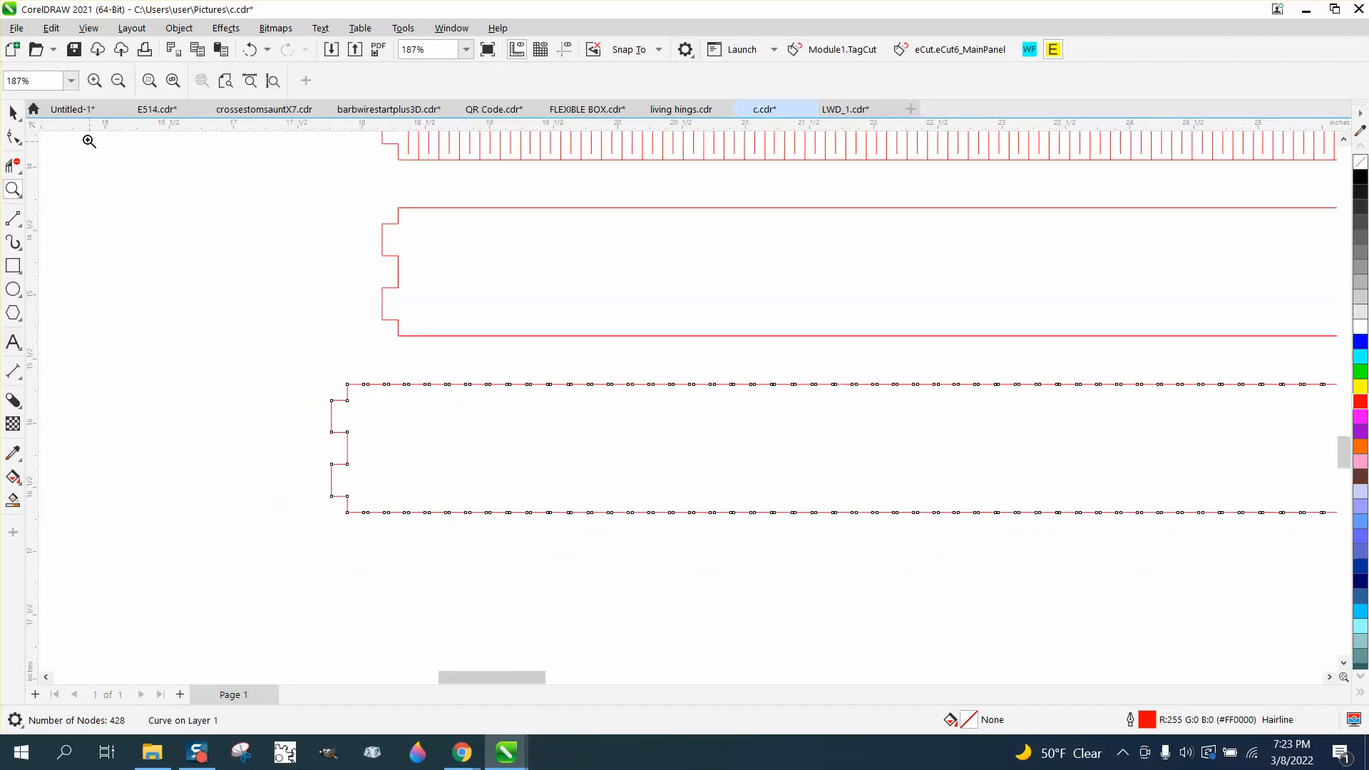
{"action": "left_click", "coordinate": [13, 112]}
{"action": "scroll", "coordinate": [466, 417], "scroll_direction": "down", "scroll_amount": 3}
{"action": "scroll", "coordinate": [431, 252], "scroll_direction": "down", "scroll_amount": 2}
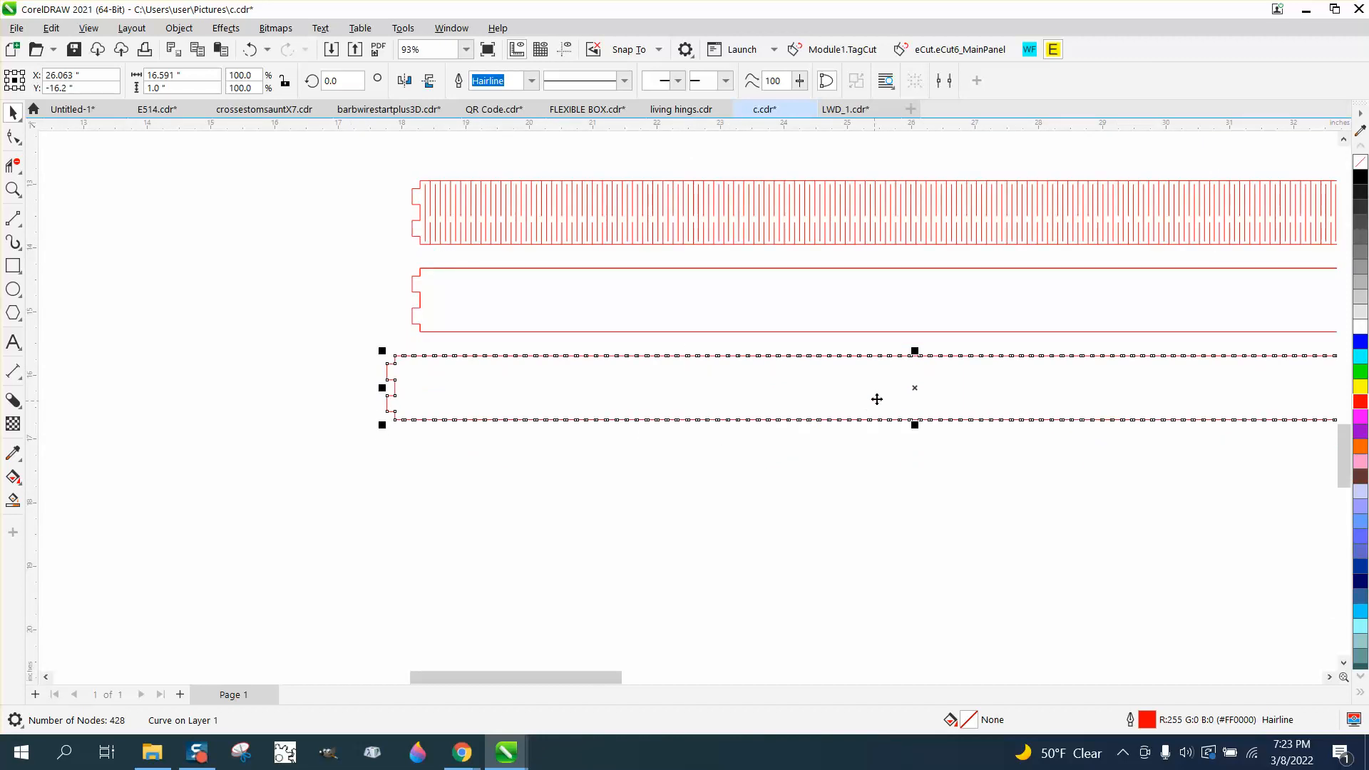
{"action": "left_click", "coordinate": [426, 206]}
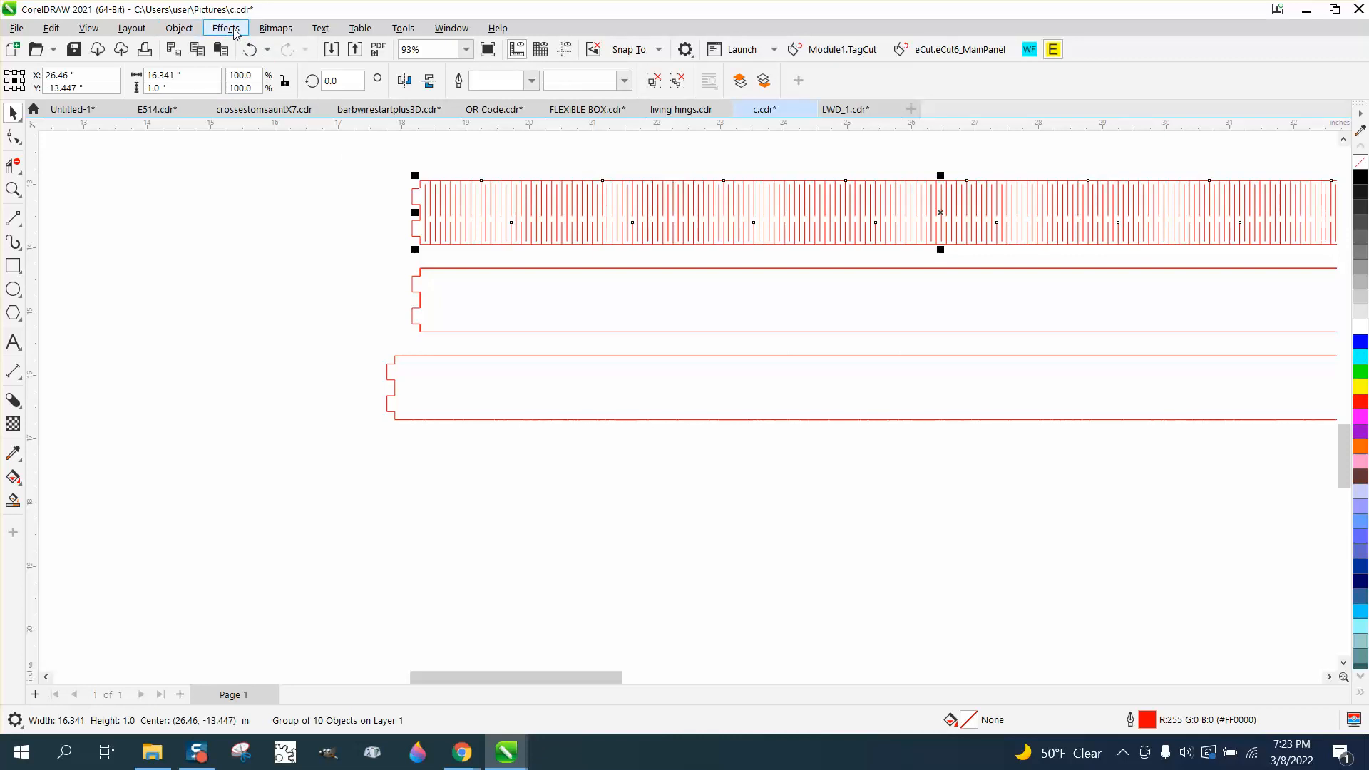
{"action": "left_click", "coordinate": [179, 27]}
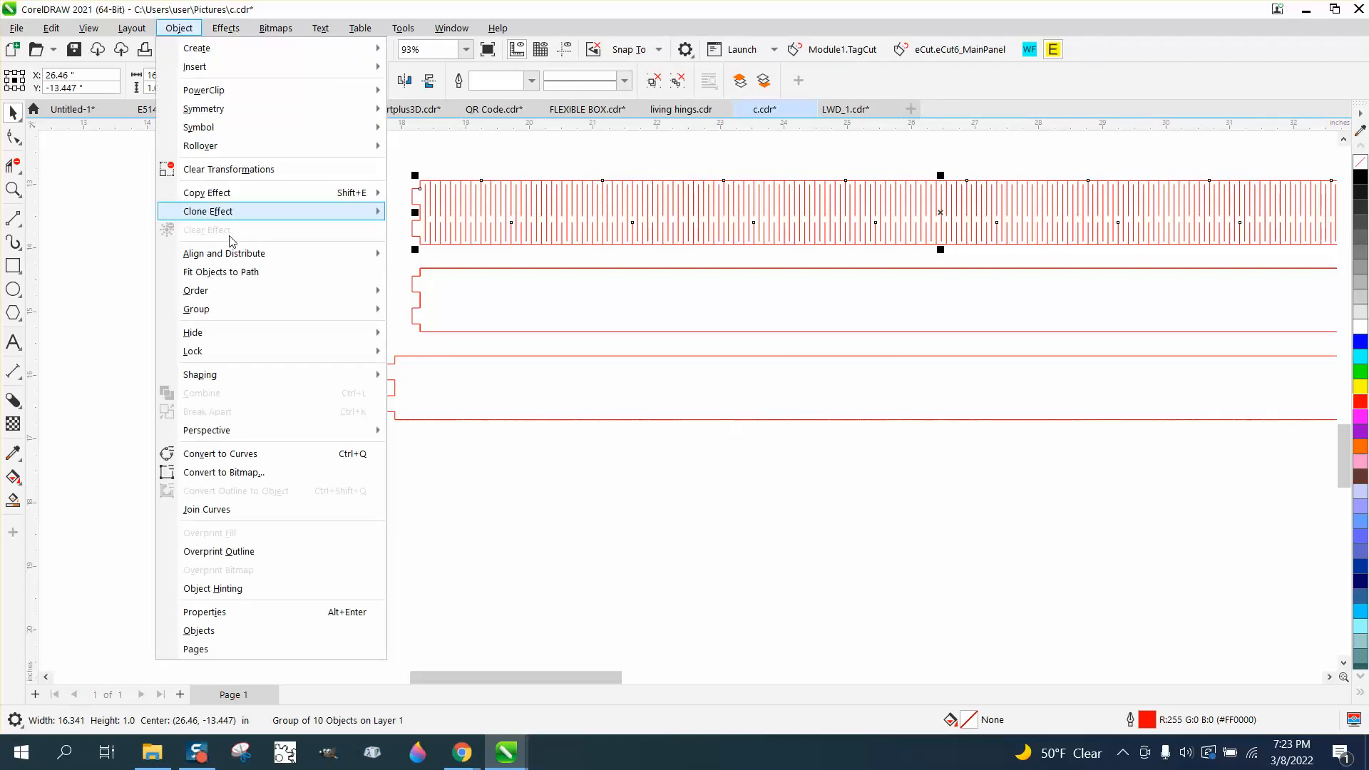
{"action": "mouse_move", "coordinate": [235, 308]}
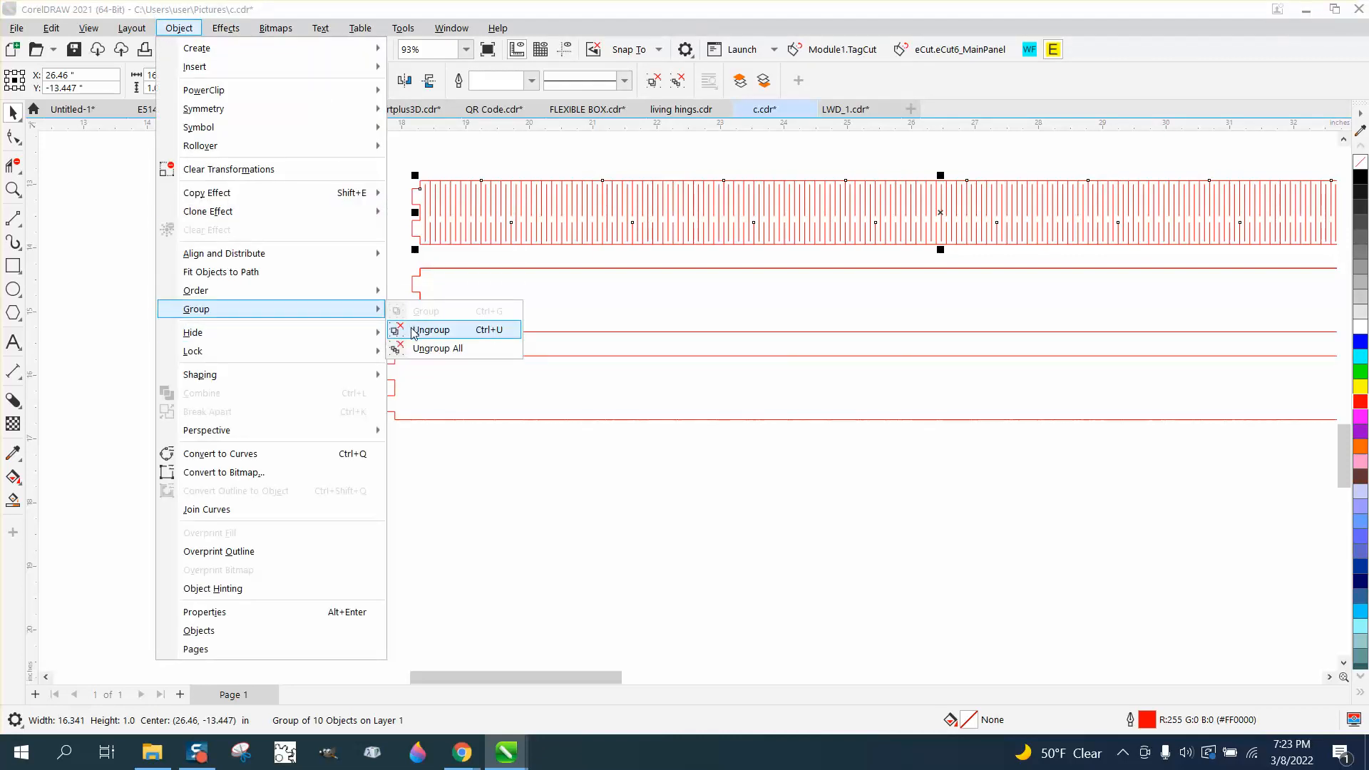
{"action": "left_click", "coordinate": [413, 327]}
{"action": "left_click", "coordinate": [337, 270]}
{"action": "left_click_drag", "start_coordinate": [412, 226], "coordinate": [400, 503]}
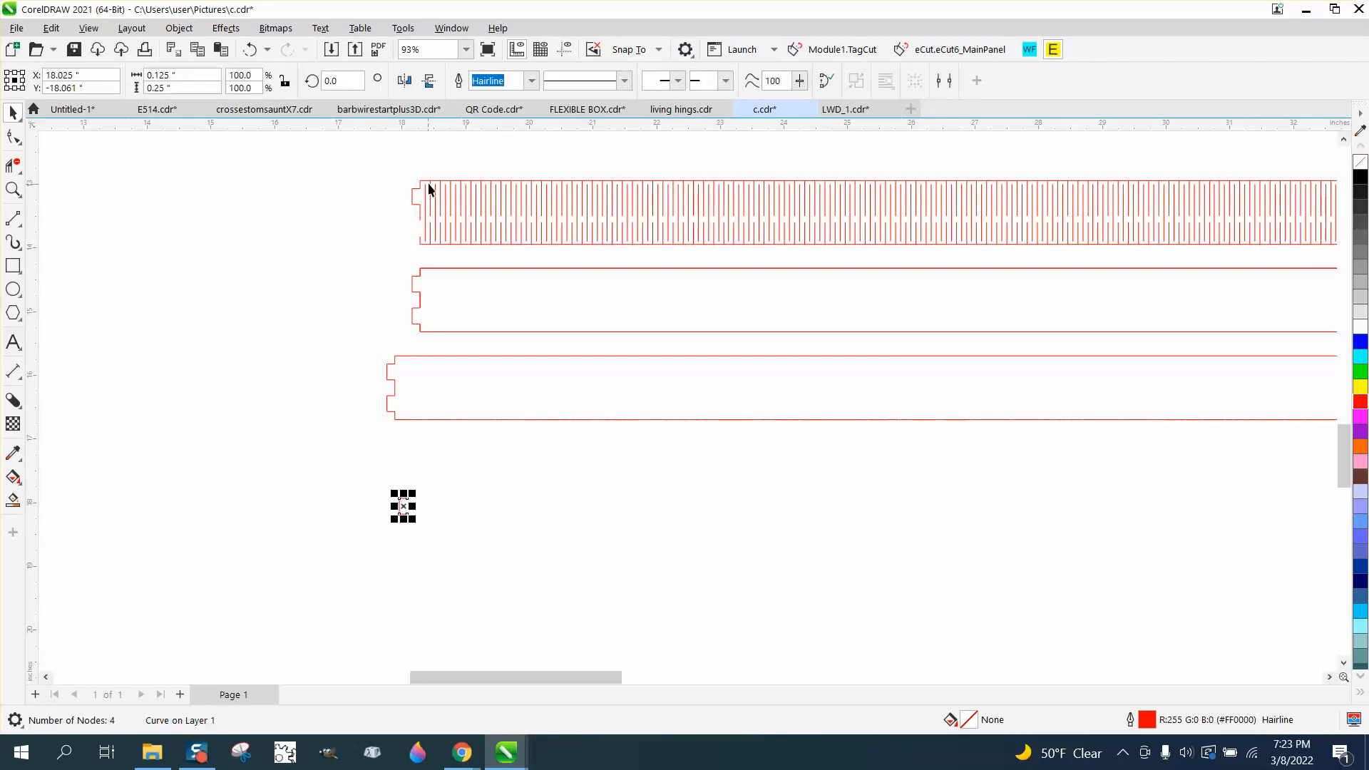
{"action": "left_click_drag", "start_coordinate": [424, 185], "coordinate": [302, 503]}
{"action": "left_click", "coordinate": [393, 262]}
{"action": "left_click", "coordinate": [249, 467]}
{"action": "scroll", "coordinate": [246, 467], "scroll_direction": "down", "scroll_amount": 2}
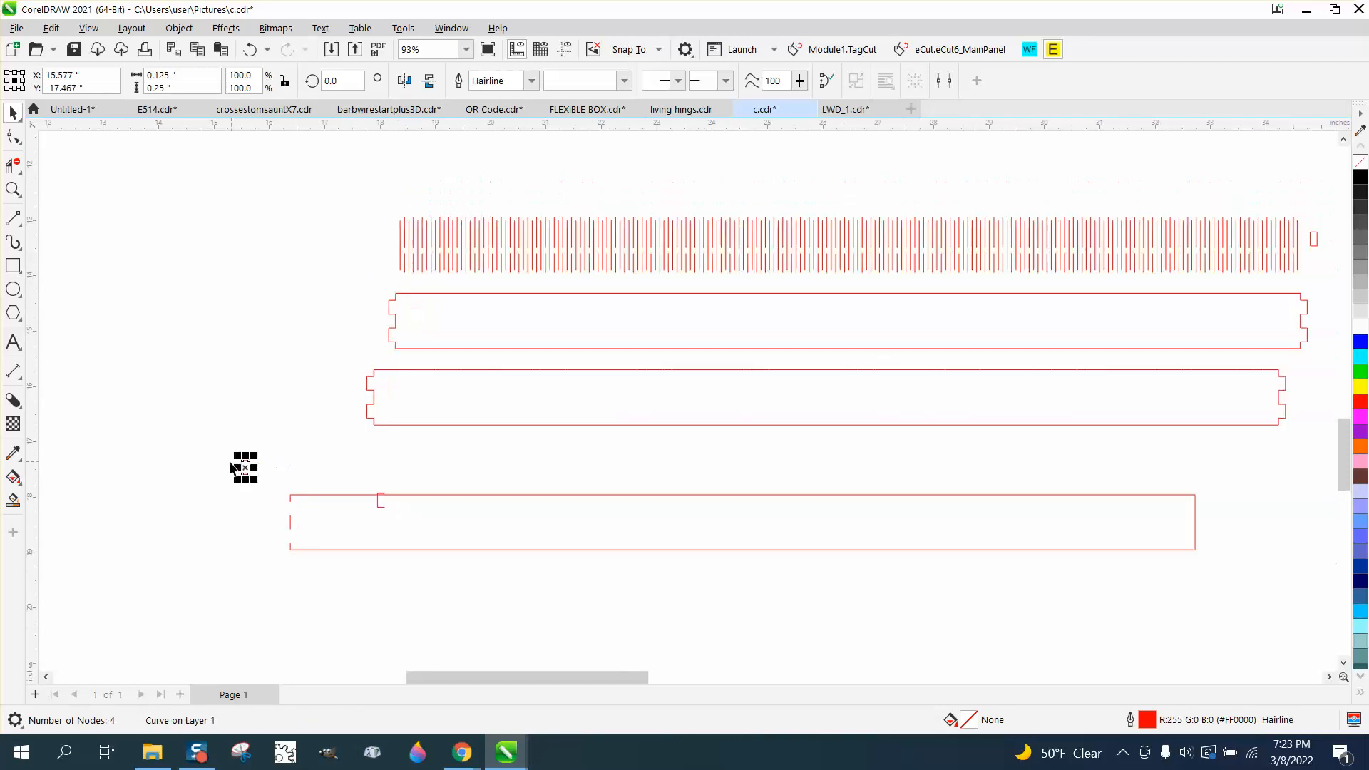
{"action": "left_click_drag", "start_coordinate": [1045, 302], "coordinate": [1077, 350]}
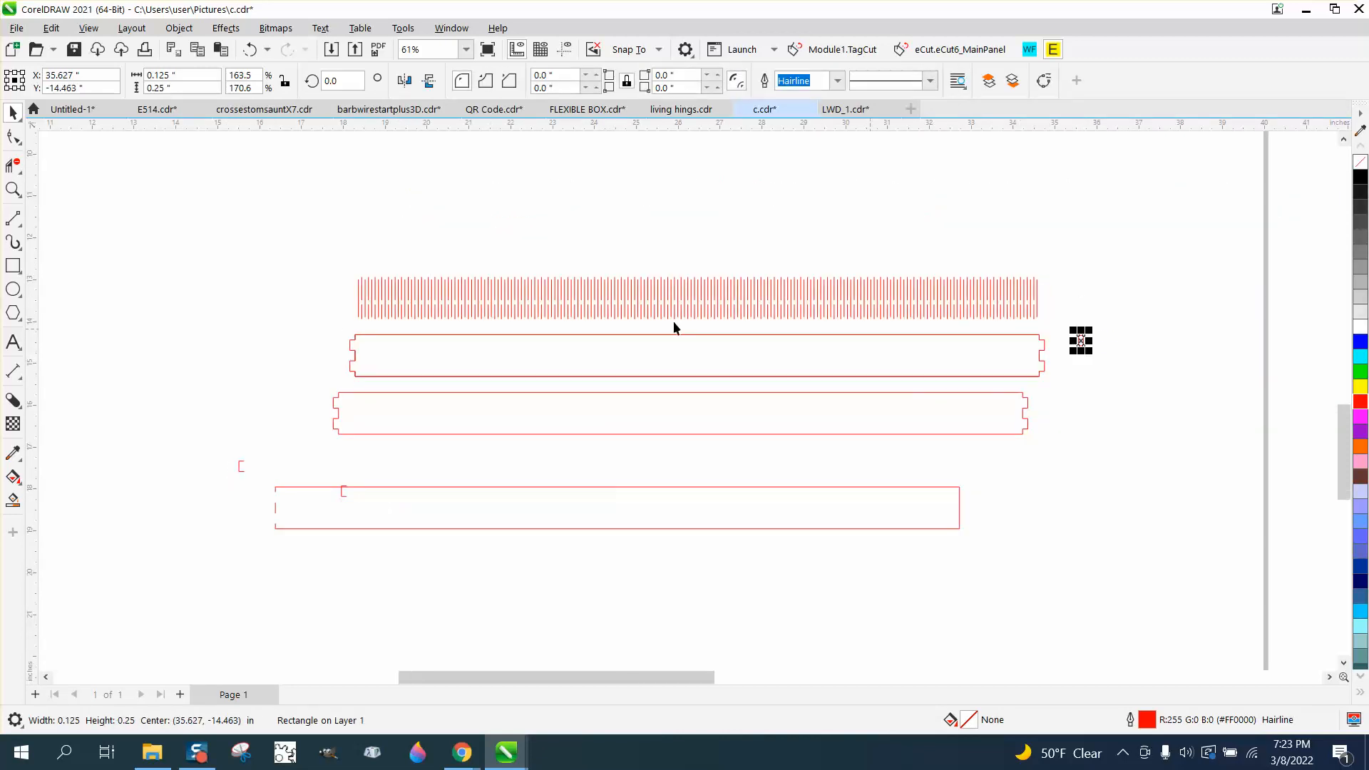
Center the tabbed outline and the hinge strip group on the page so they overlap
{"action": "left_click_drag", "start_coordinate": [323, 277], "coordinate": [1062, 331]}
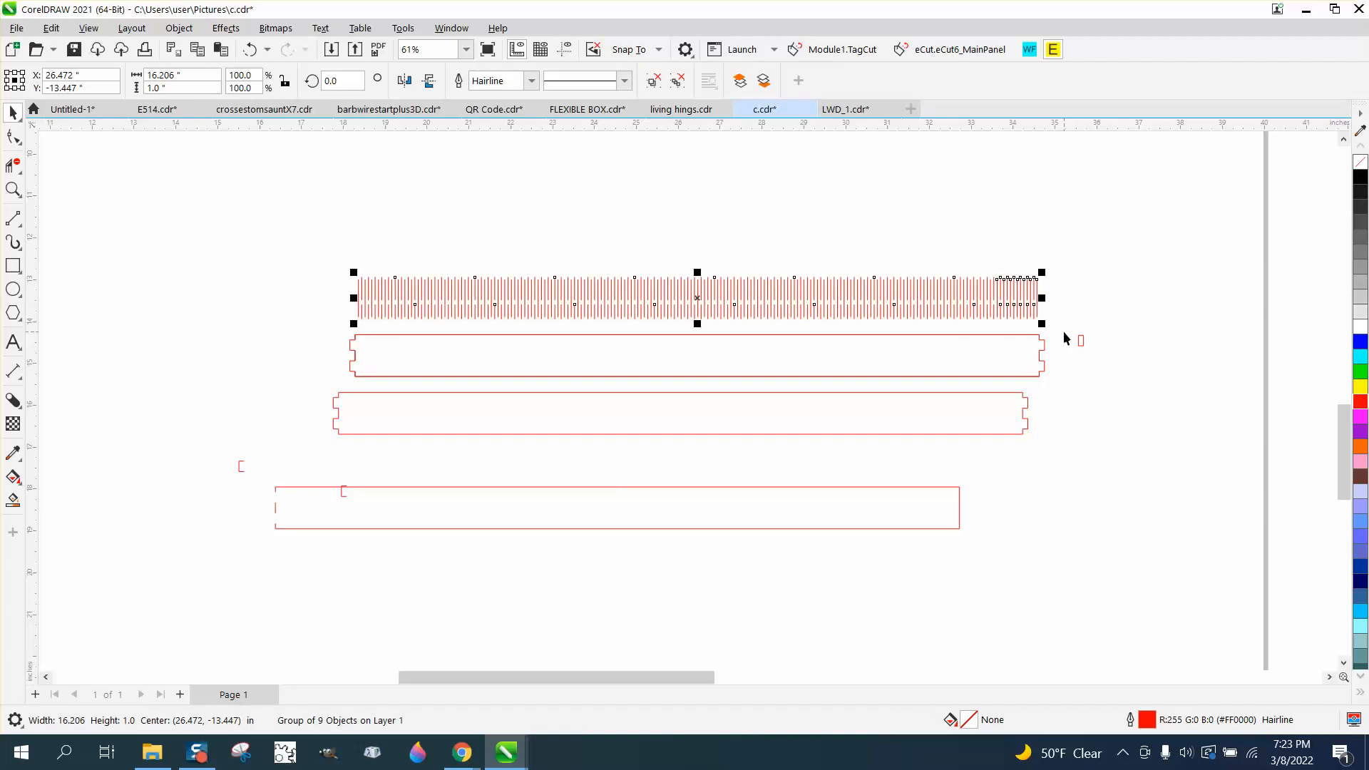
{"action": "left_click", "coordinate": [831, 434]}
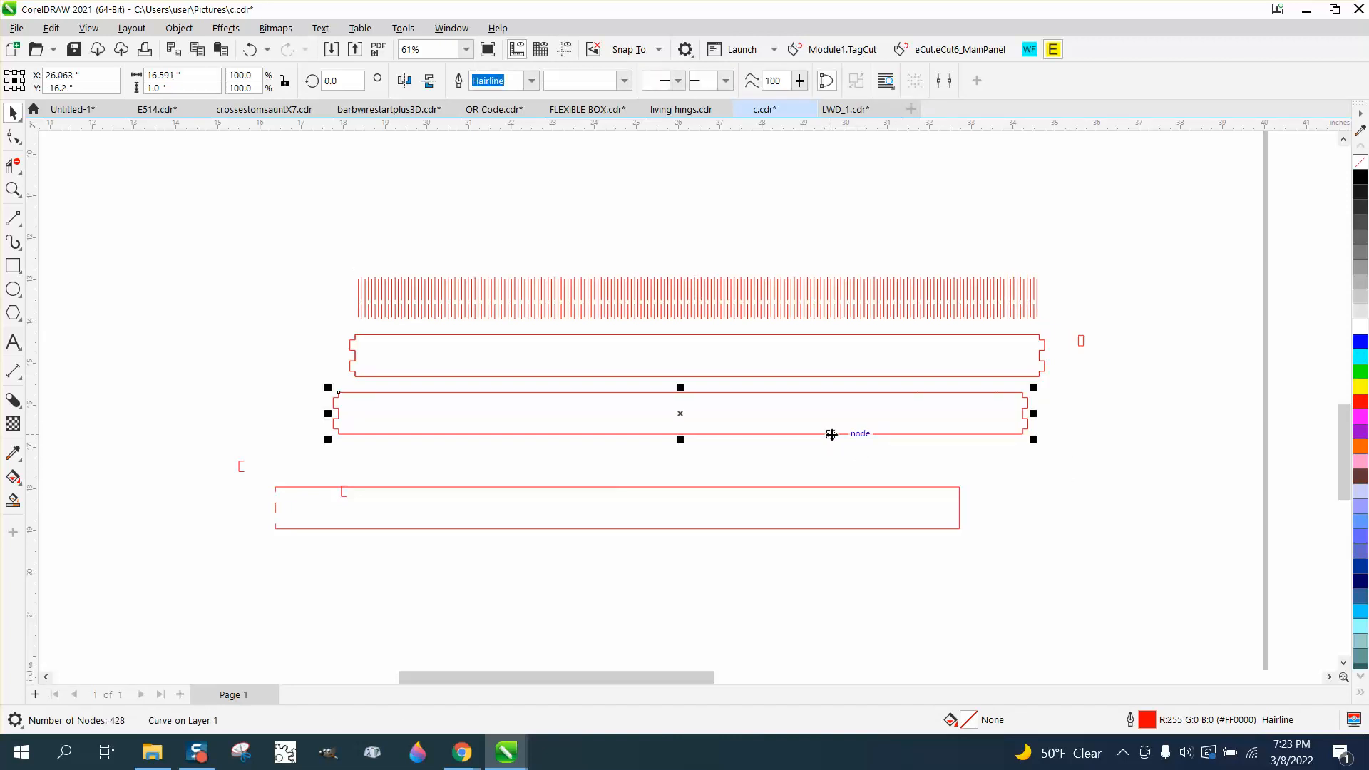
{"action": "key", "text": "p"}
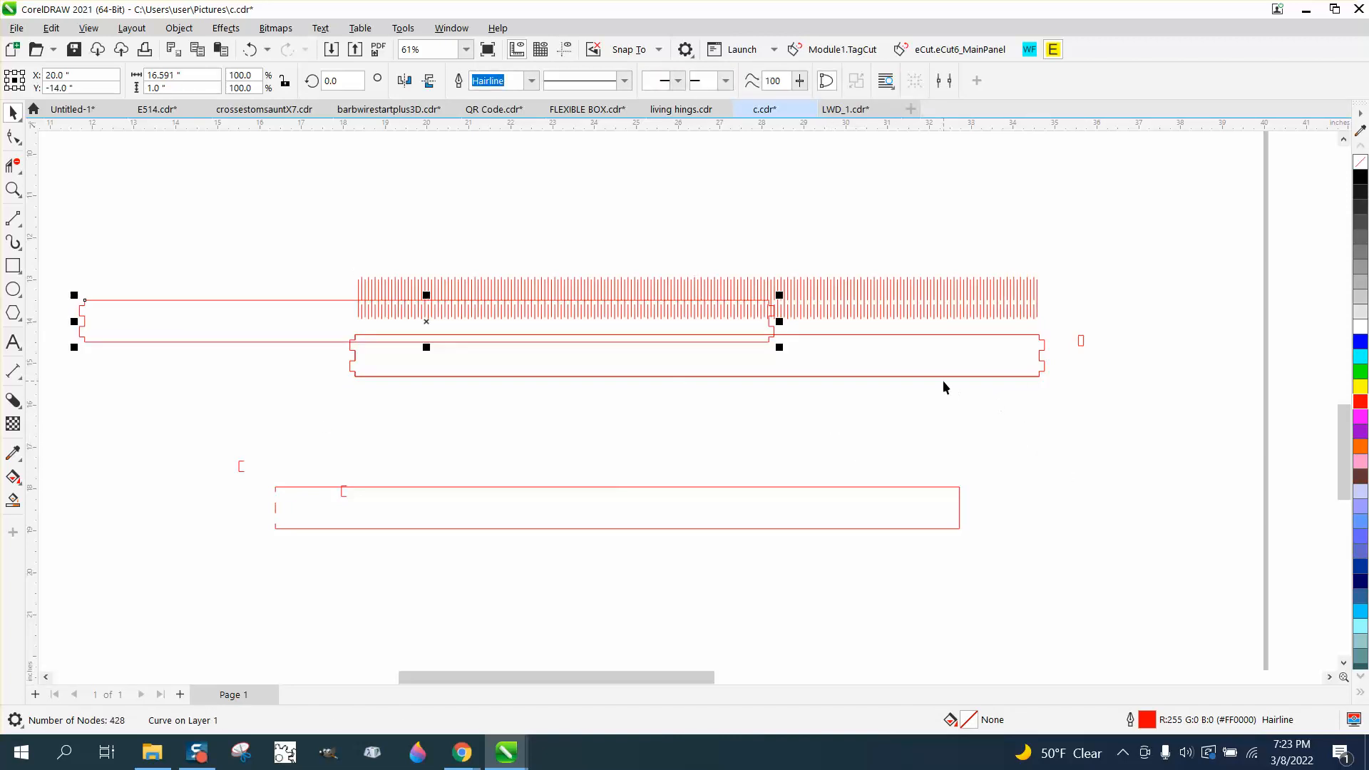
{"action": "left_click_drag", "start_coordinate": [943, 382], "coordinate": [976, 447]}
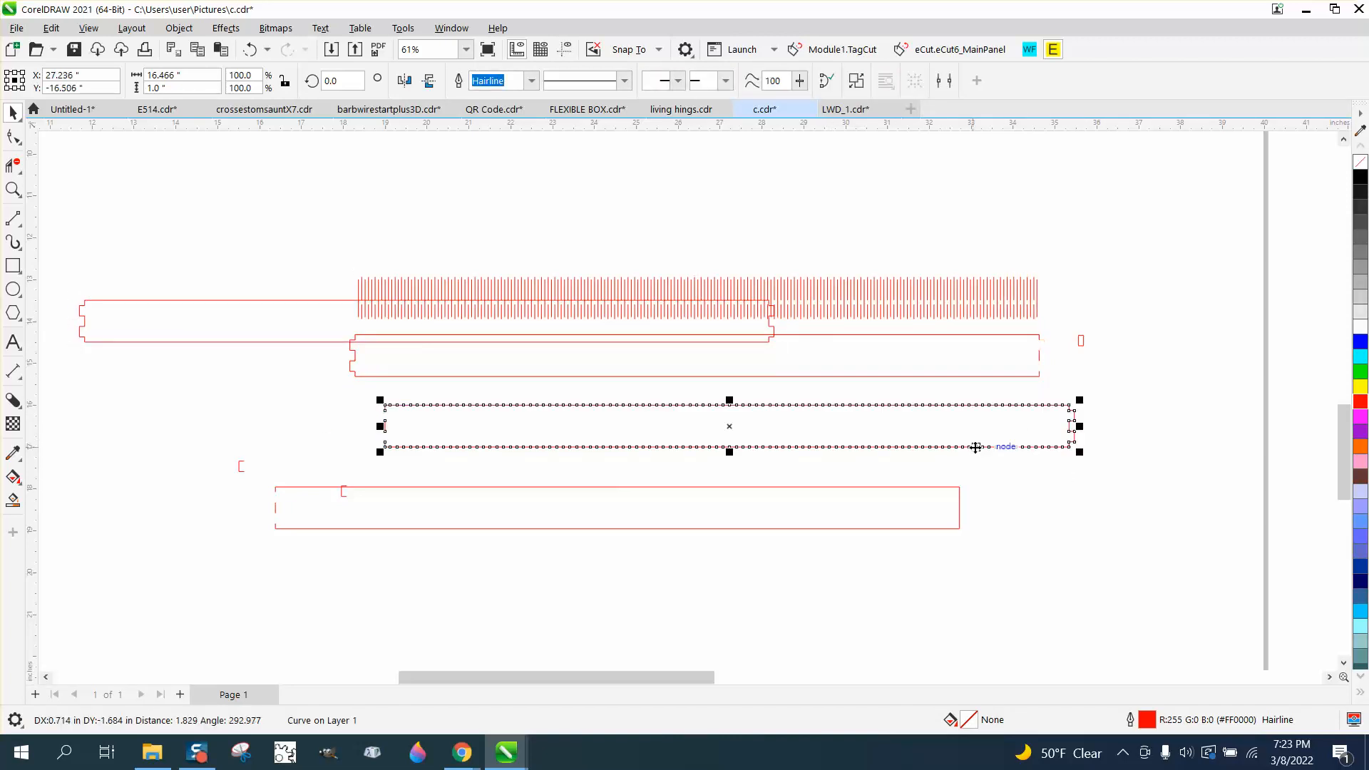
{"action": "left_click", "coordinate": [460, 289]}
{"action": "key", "text": "p"}
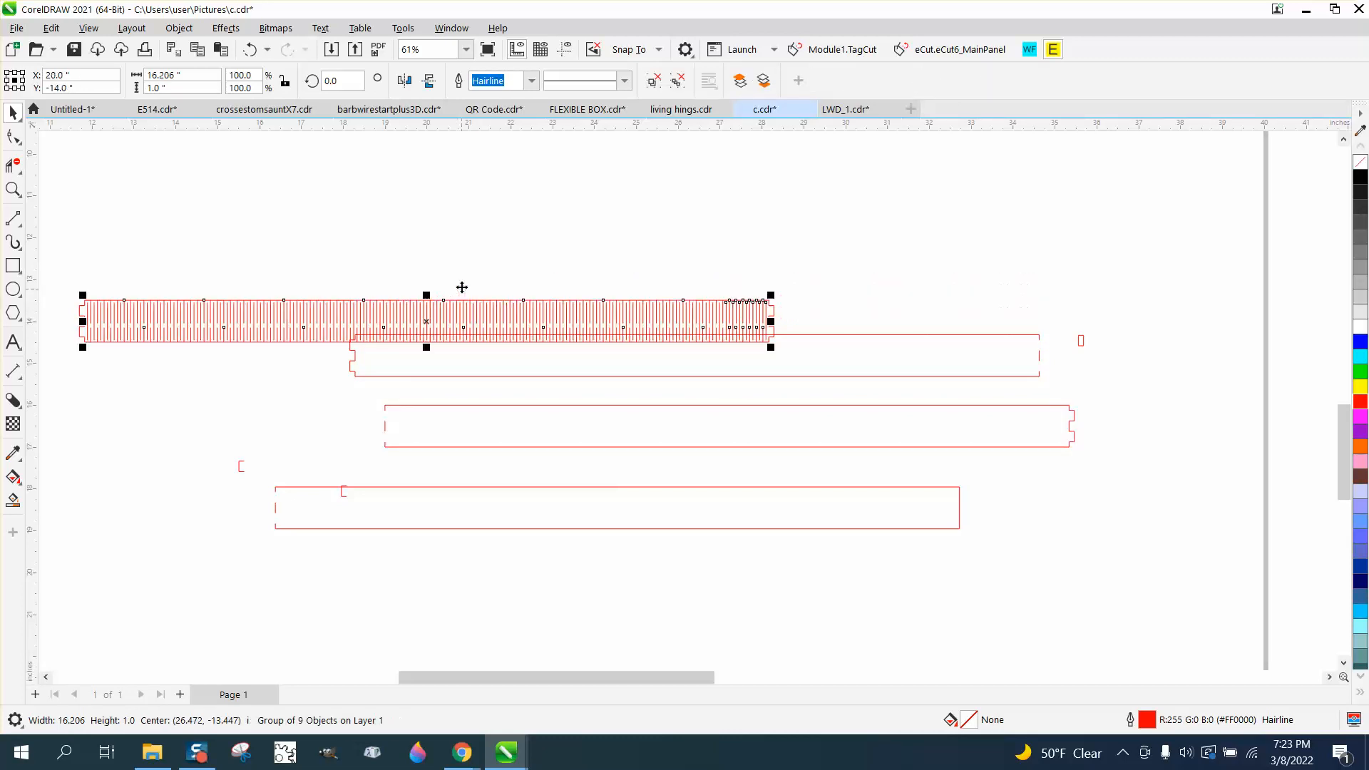
Move the trimmed outline down below the combined hinge strip
{"action": "left_click", "coordinate": [14, 190]}
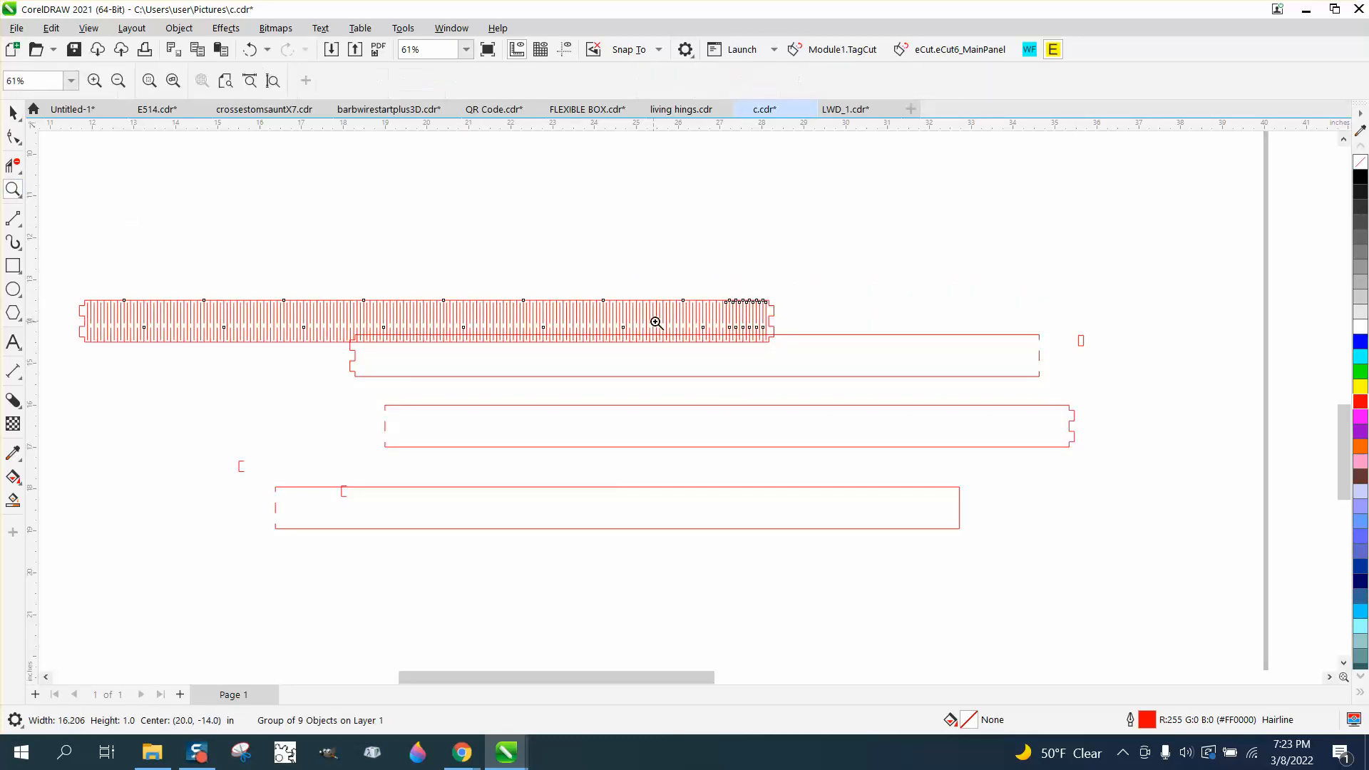
{"action": "left_click_drag", "start_coordinate": [696, 294], "coordinate": [821, 354]}
{"action": "scroll", "coordinate": [590, 370], "scroll_direction": "down", "scroll_amount": 7}
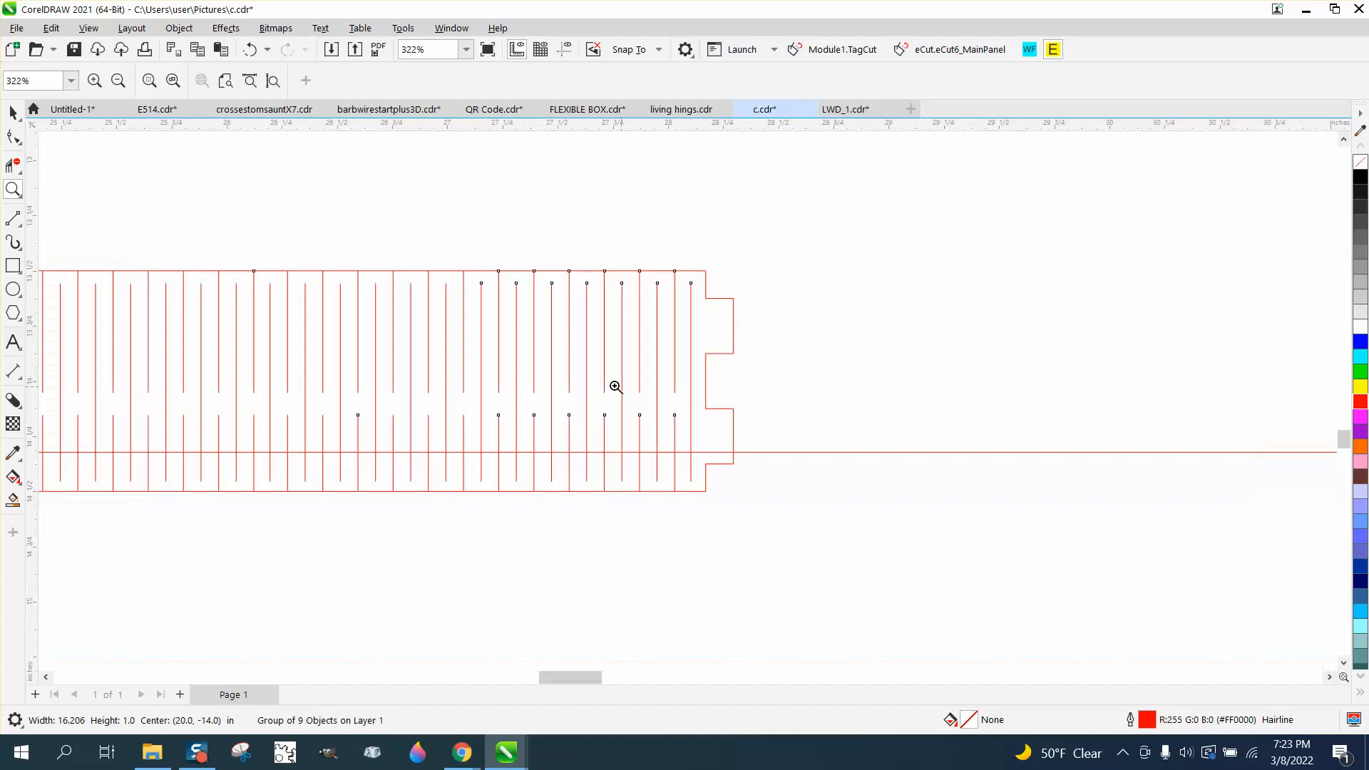
{"action": "left_click", "coordinate": [15, 116]}
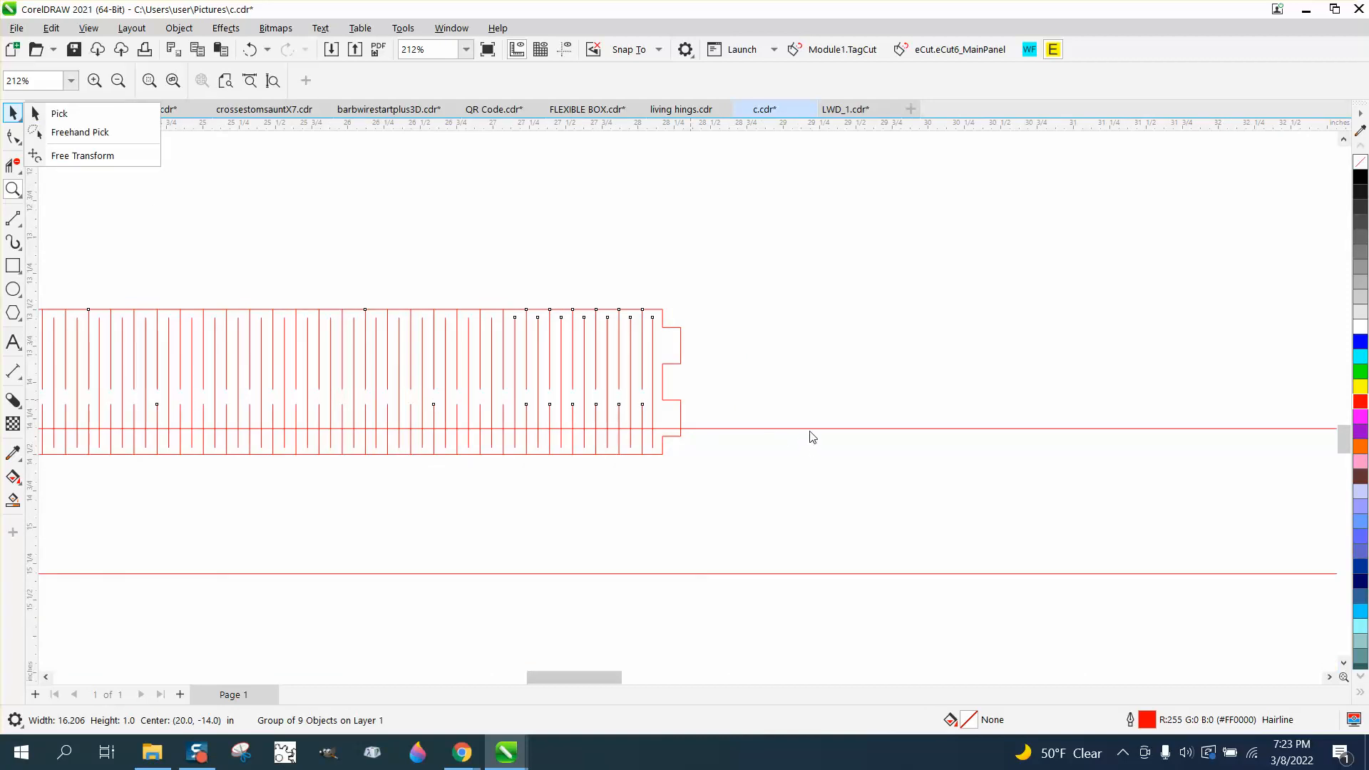
{"action": "left_click_drag", "start_coordinate": [810, 431], "coordinate": [819, 506]}
{"action": "left_click", "coordinate": [12, 111]}
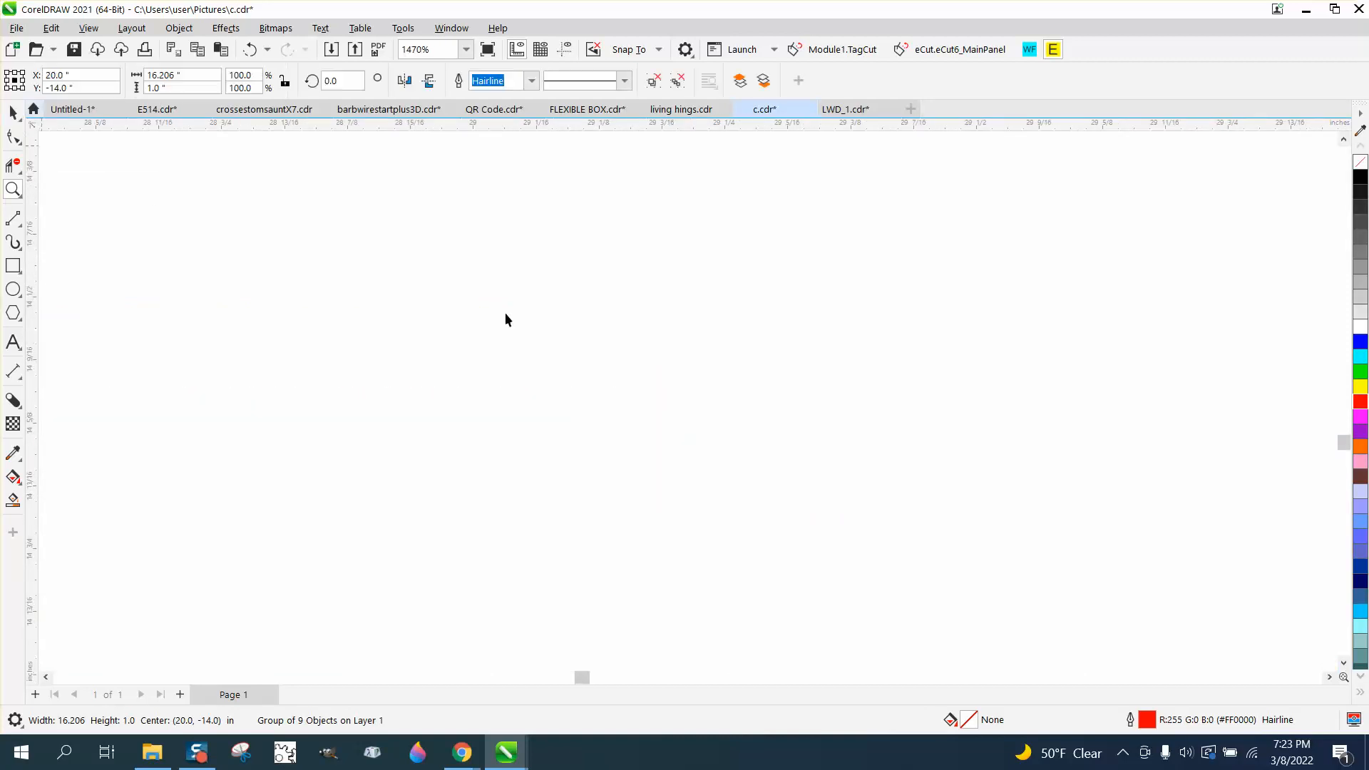
{"action": "scroll", "coordinate": [505, 312], "scroll_direction": "down", "scroll_amount": 8}
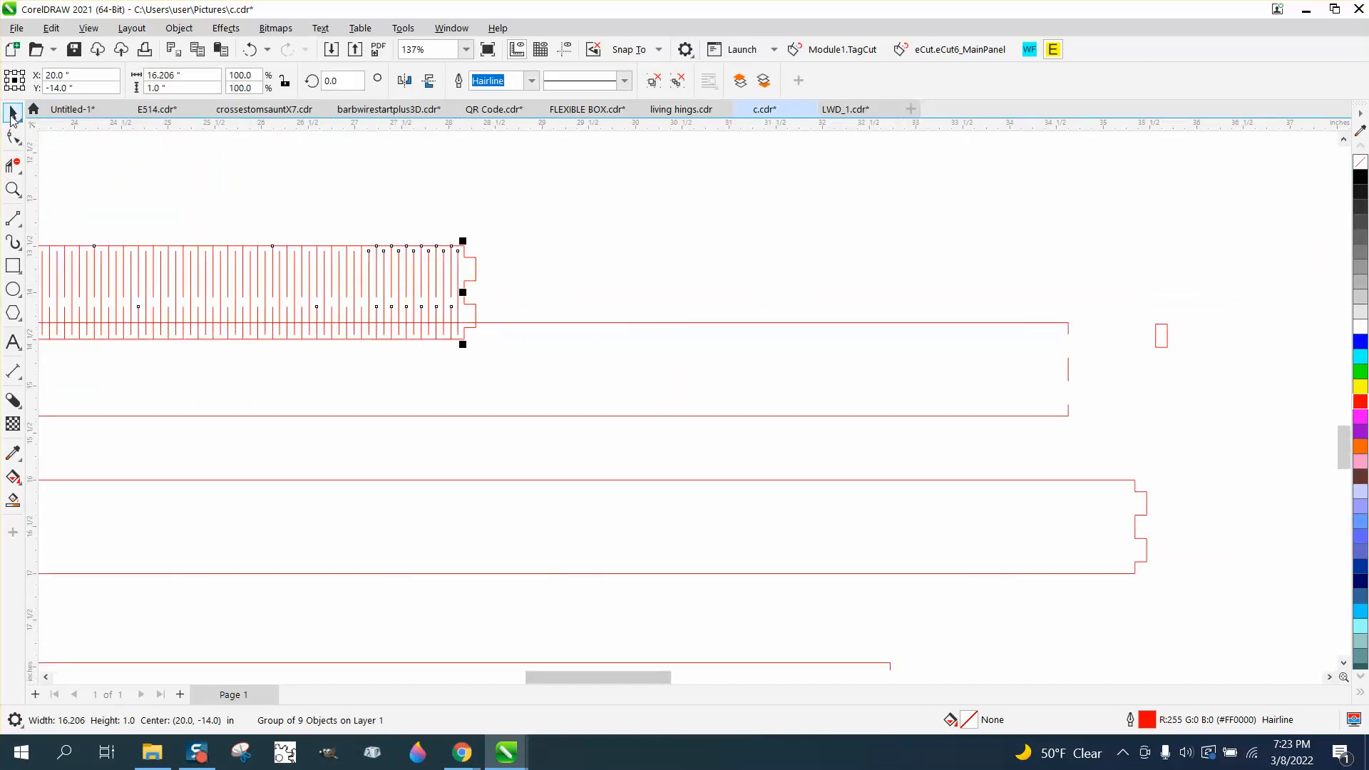
{"action": "left_click_drag", "start_coordinate": [536, 323], "coordinate": [568, 497]}
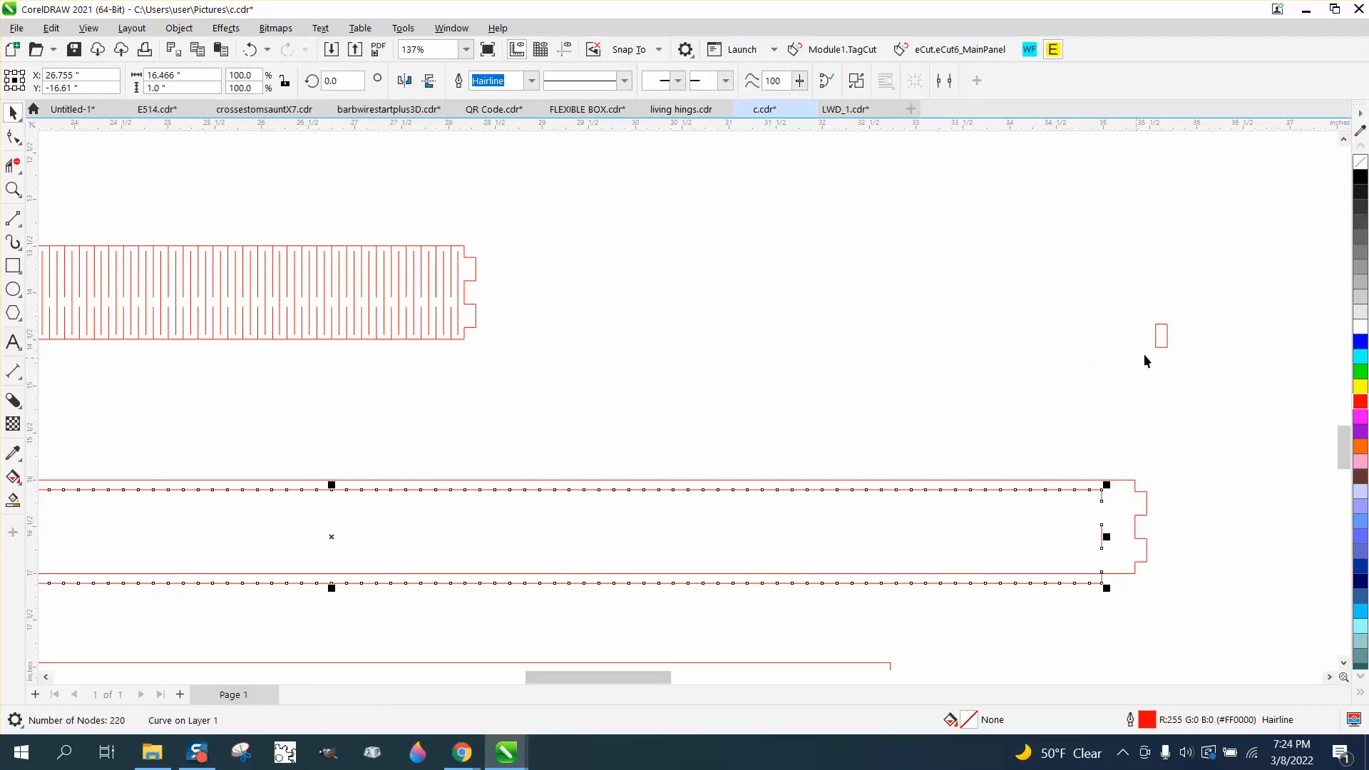
Place a tab rectangle into the notch at the hinge strip's right end, aligning it with the tab edge
{"action": "left_click_drag", "start_coordinate": [1160, 335], "coordinate": [473, 298]}
{"action": "left_click", "coordinate": [13, 189]}
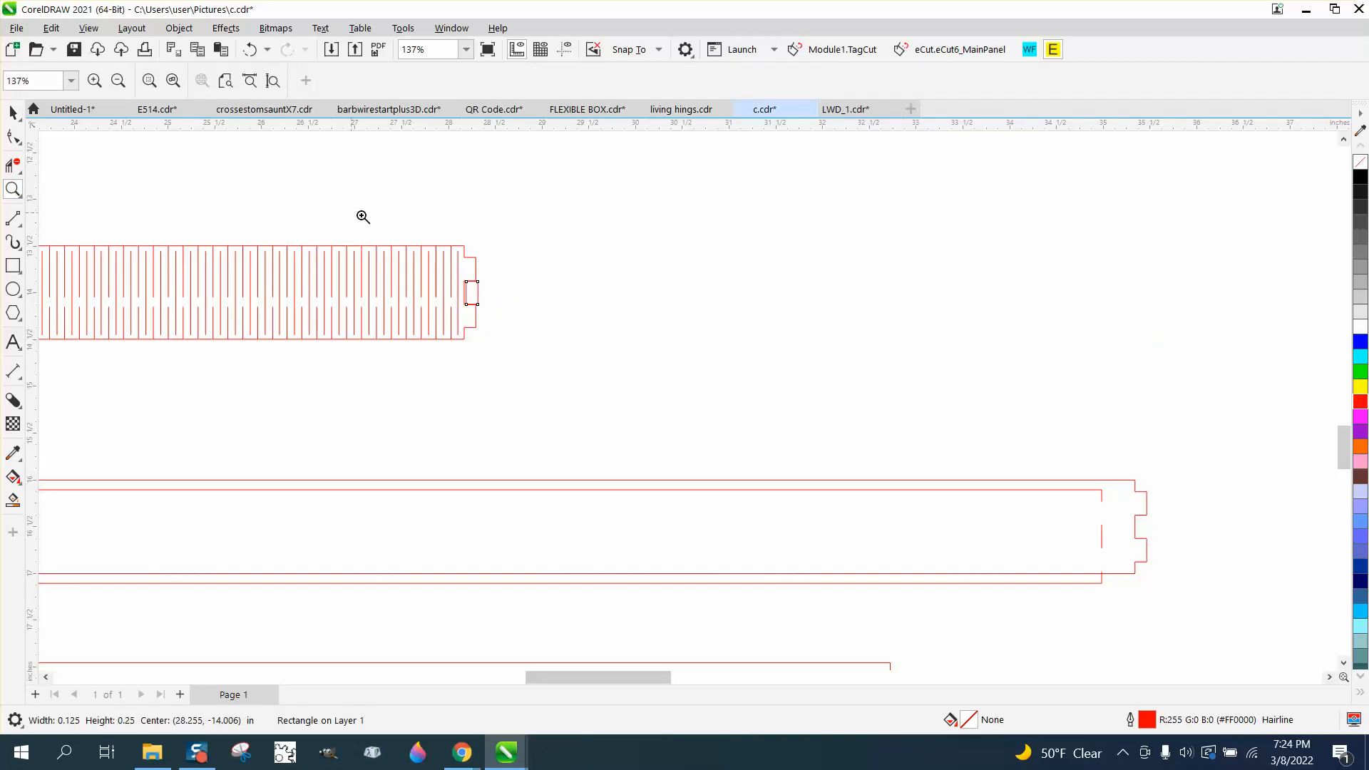
{"action": "left_click_drag", "start_coordinate": [394, 249], "coordinate": [550, 346]}
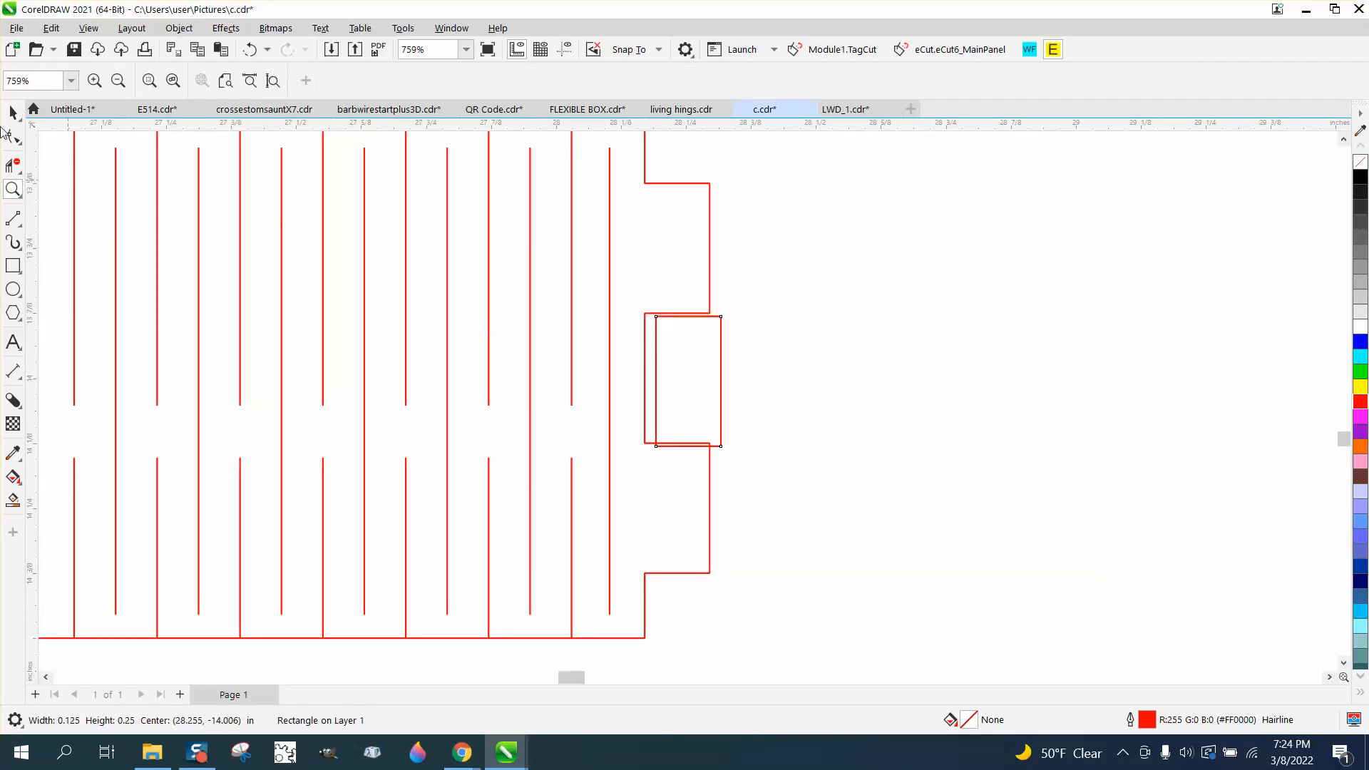
{"action": "left_click", "coordinate": [13, 111]}
{"action": "left_click_drag", "start_coordinate": [691, 387], "coordinate": [679, 383]}
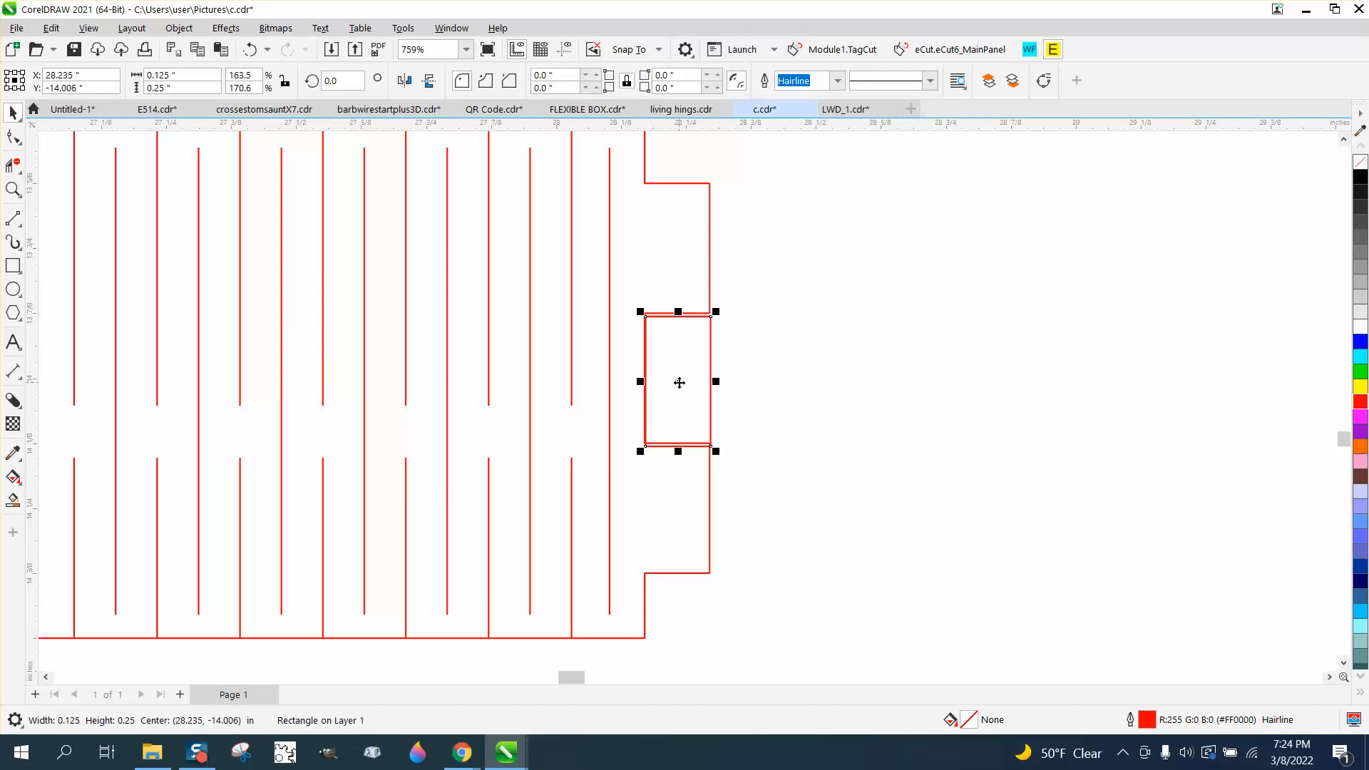
Delete the leftover outlines and tab pieces below the hinge strip
{"action": "scroll", "coordinate": [679, 386], "scroll_direction": "down", "scroll_amount": 6}
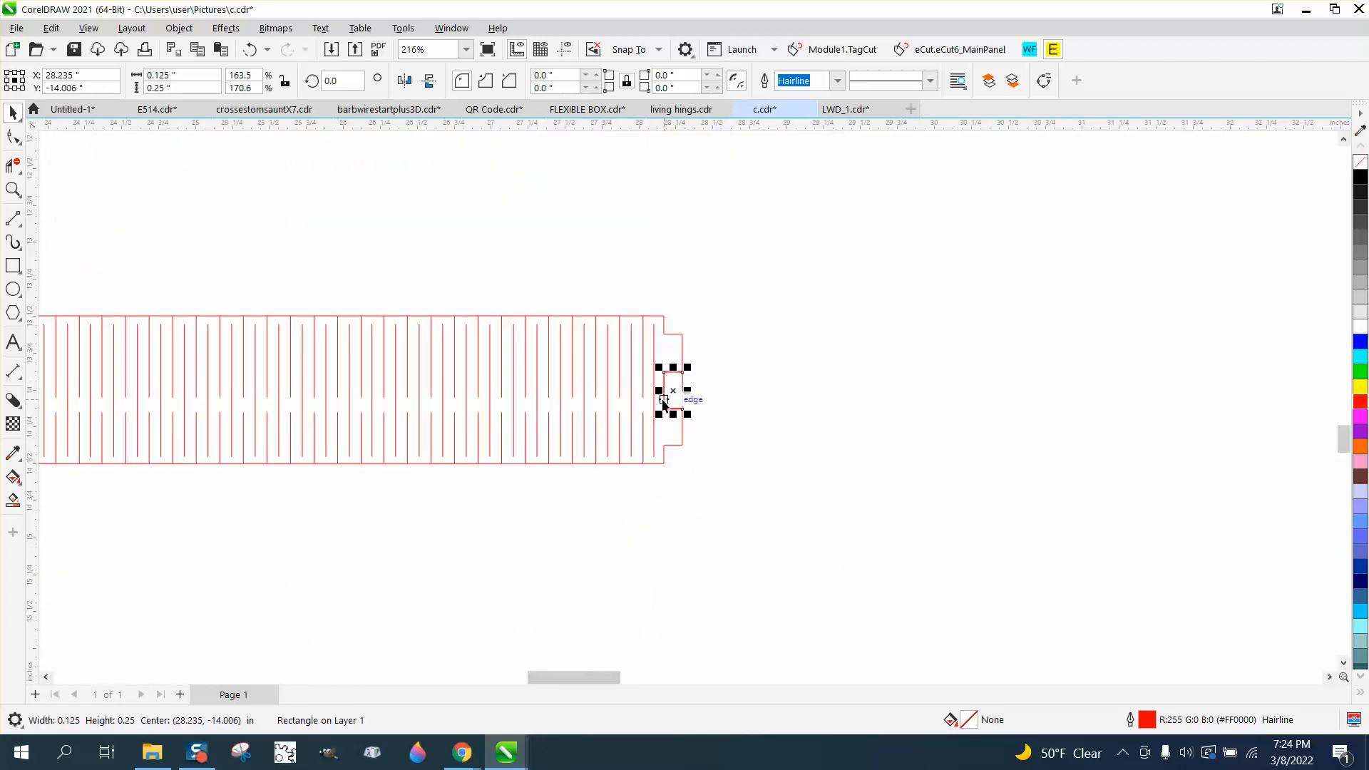
{"action": "scroll", "coordinate": [664, 398], "scroll_direction": "down", "scroll_amount": 1}
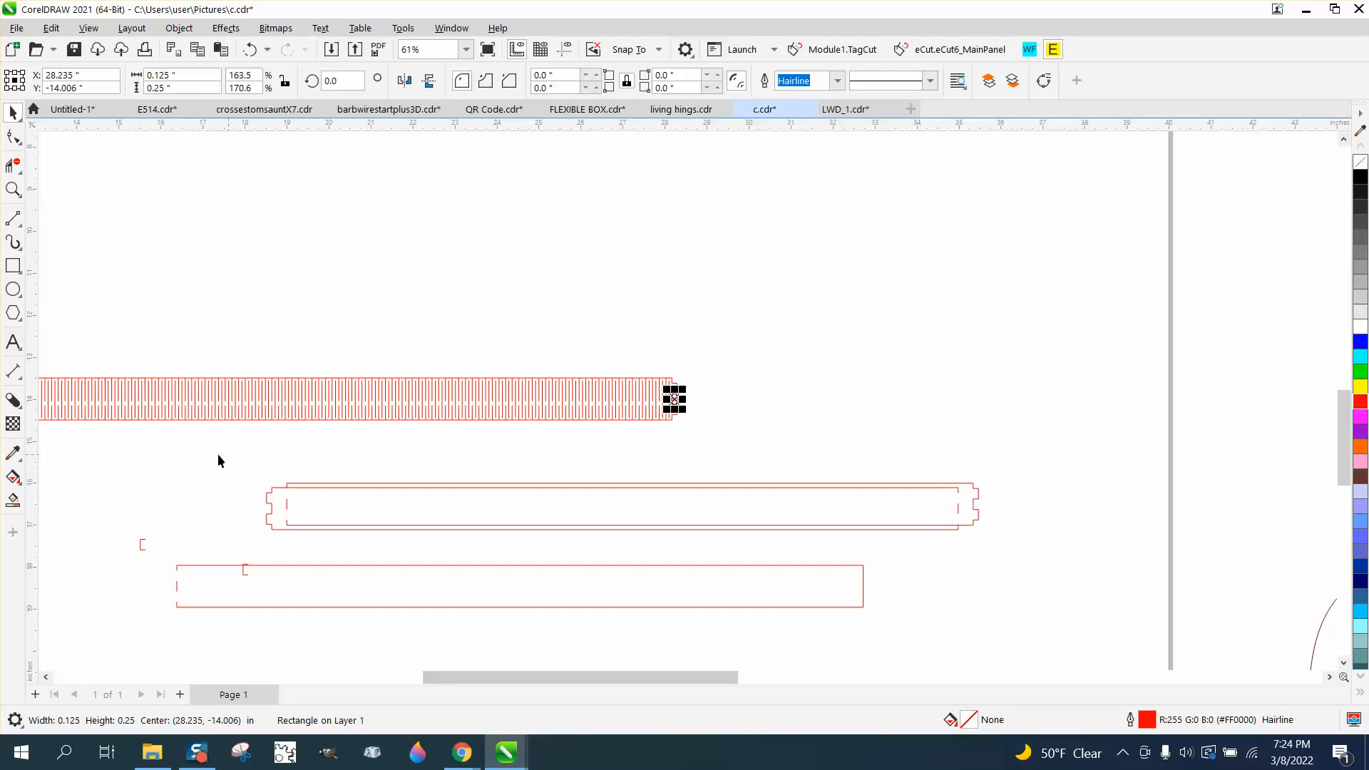
{"action": "left_click_drag", "start_coordinate": [96, 465], "coordinate": [1075, 614]}
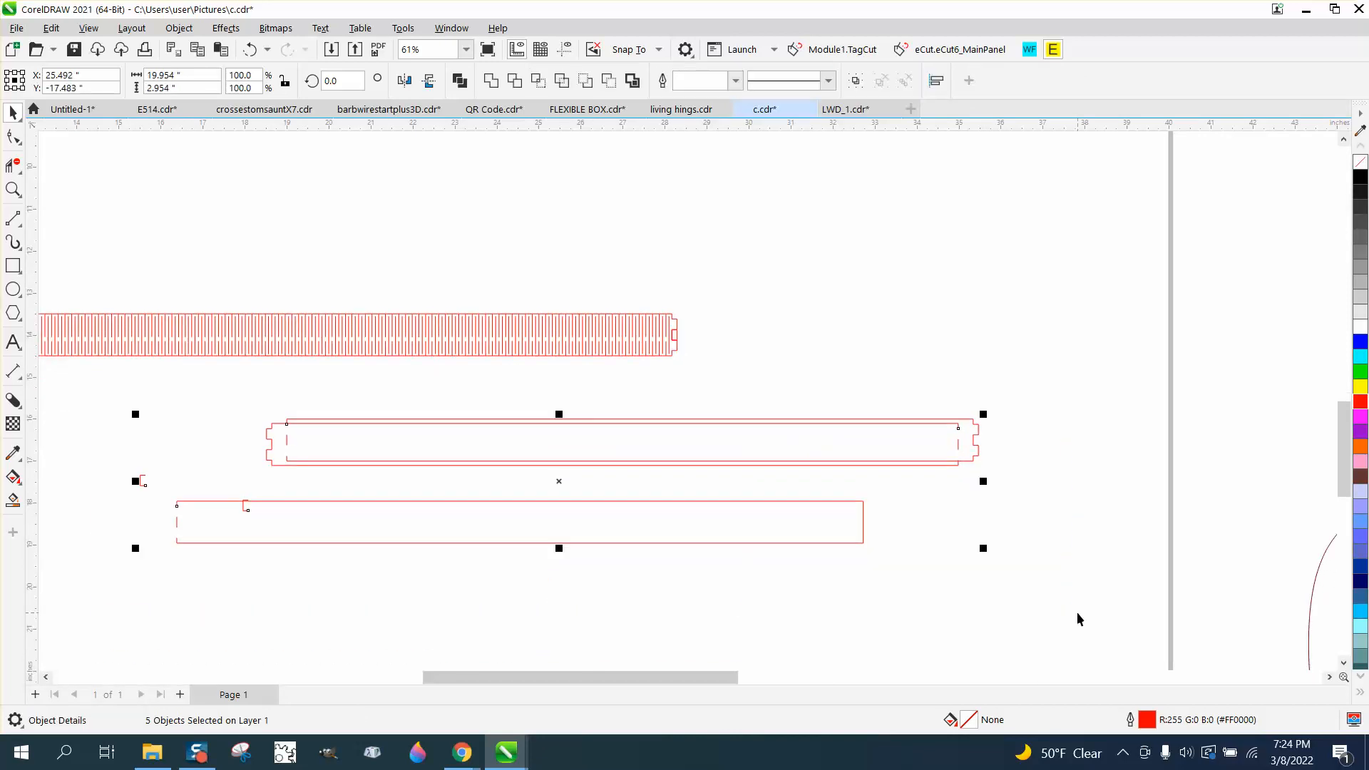
{"action": "key", "text": "Delete"}
Examine the width dimensions marked at the open ends of the large C letter
{"action": "scroll", "coordinate": [841, 555], "scroll_direction": "down", "scroll_amount": 4}
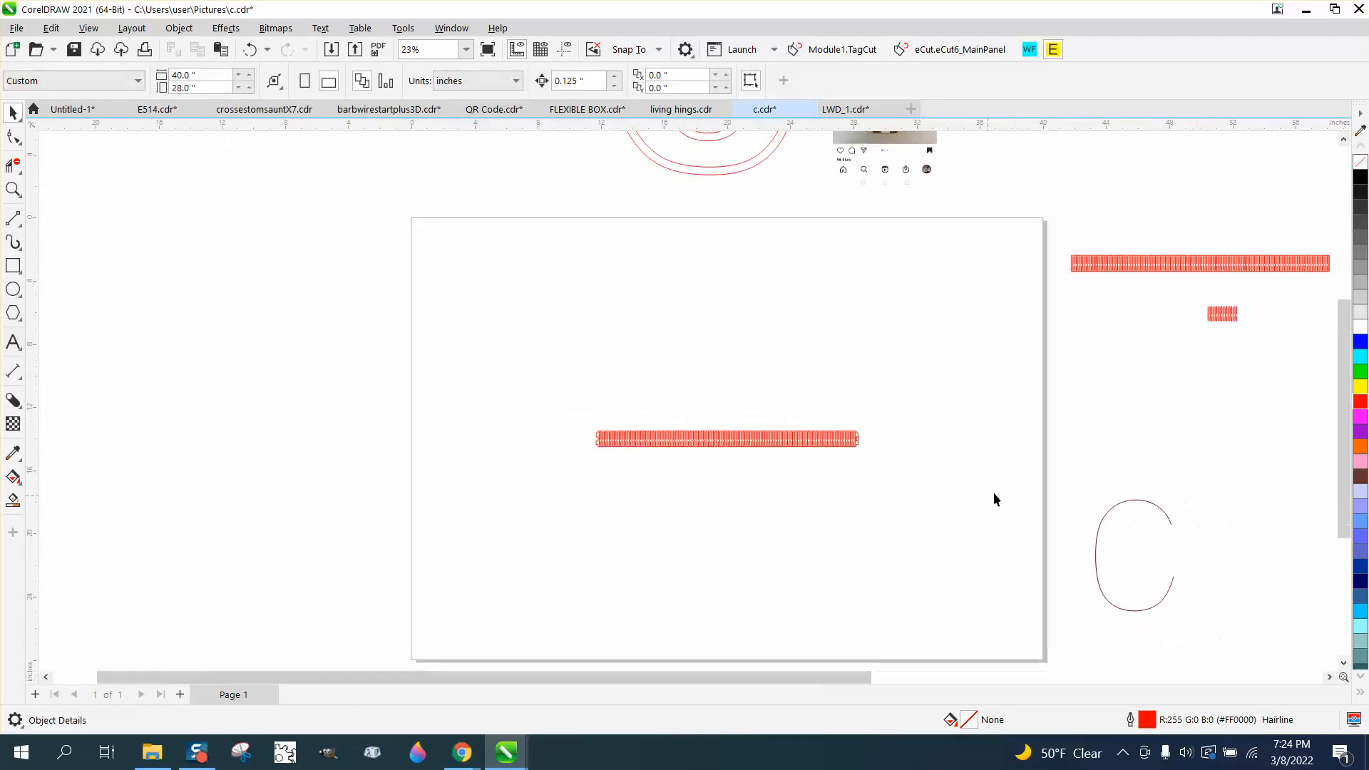
{"action": "left_click", "coordinate": [13, 191]}
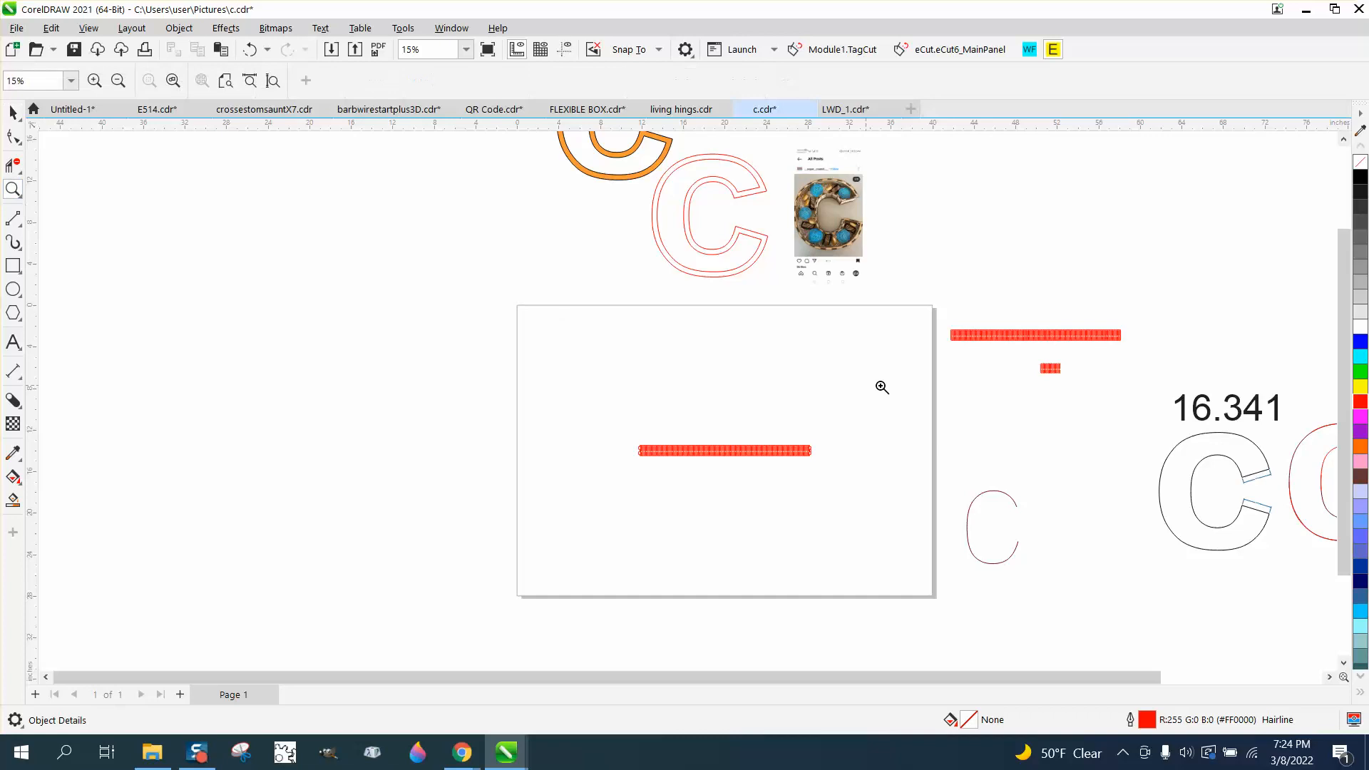
{"action": "left_click_drag", "start_coordinate": [1213, 440], "coordinate": [1325, 508]}
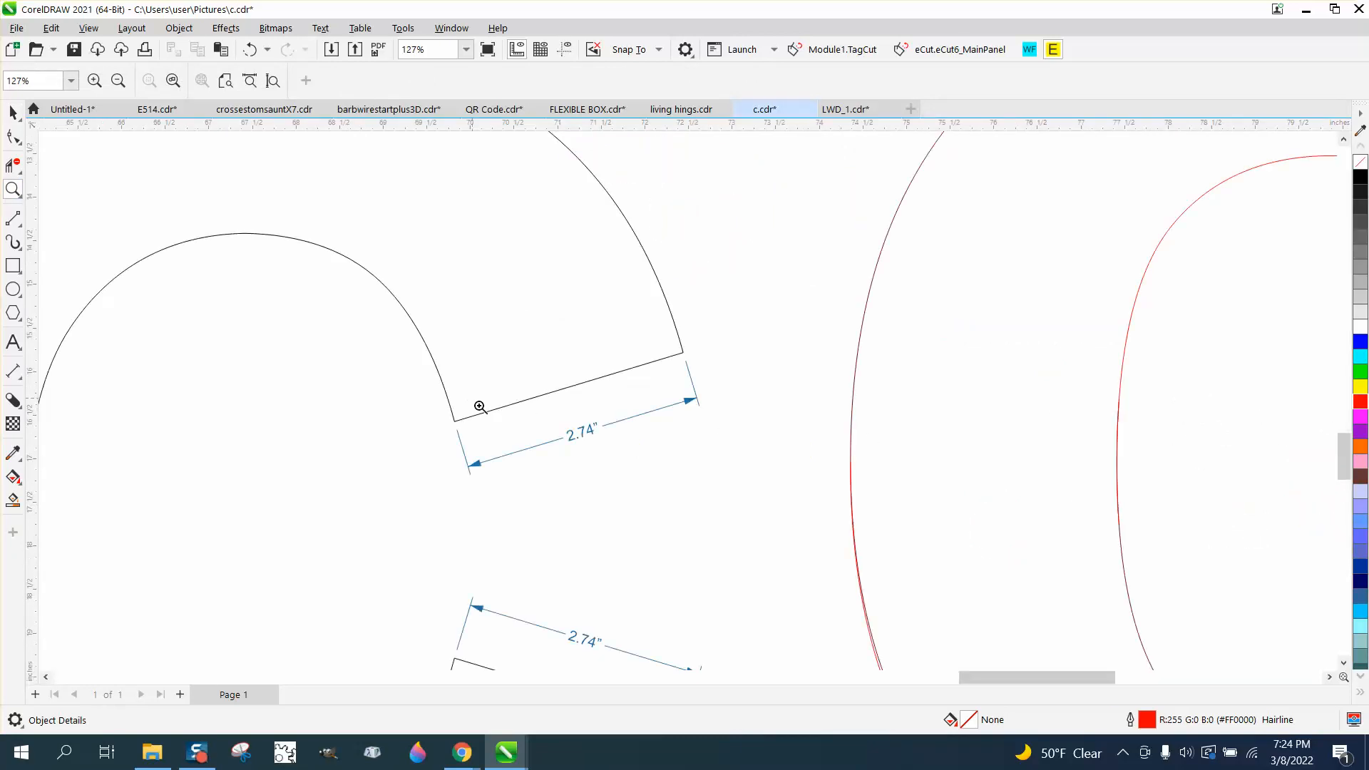
{"action": "left_click_drag", "start_coordinate": [479, 406], "coordinate": [777, 507]}
{"action": "scroll", "coordinate": [792, 508], "scroll_direction": "down", "scroll_amount": 3}
{"action": "left_click_drag", "start_coordinate": [648, 391], "coordinate": [800, 464]}
{"action": "scroll", "coordinate": [800, 464], "scroll_direction": "down", "scroll_amount": 4}
{"action": "scroll", "coordinate": [816, 440], "scroll_direction": "down", "scroll_amount": 2}
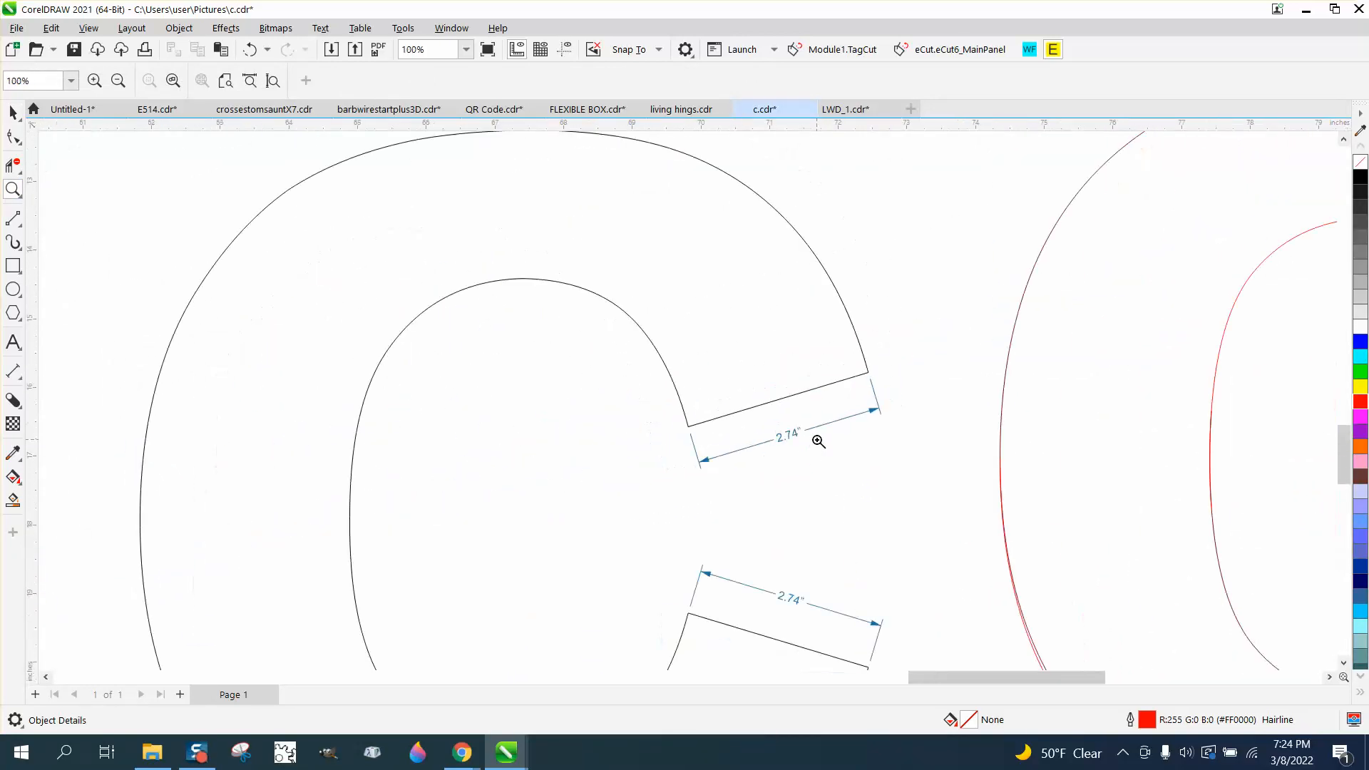
{"action": "scroll", "coordinate": [805, 448], "scroll_direction": "down", "scroll_amount": 3}
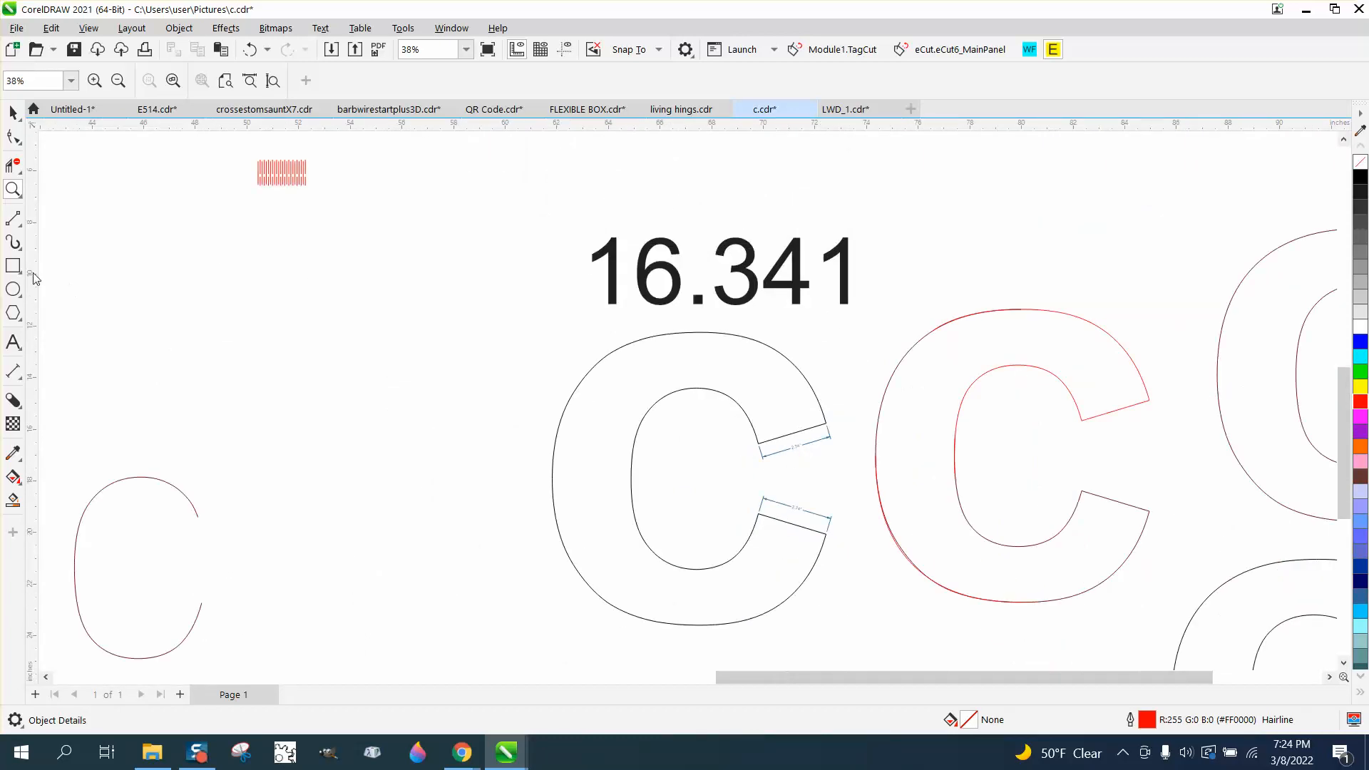
Draw a rectangle sized 2.74 in wide by 1 in tall and move it above the large C
{"action": "left_click", "coordinate": [13, 265]}
{"action": "left_click_drag", "start_coordinate": [223, 279], "coordinate": [223, 313]}
{"action": "left_click_drag", "start_coordinate": [318, 337], "coordinate": [326, 337]}
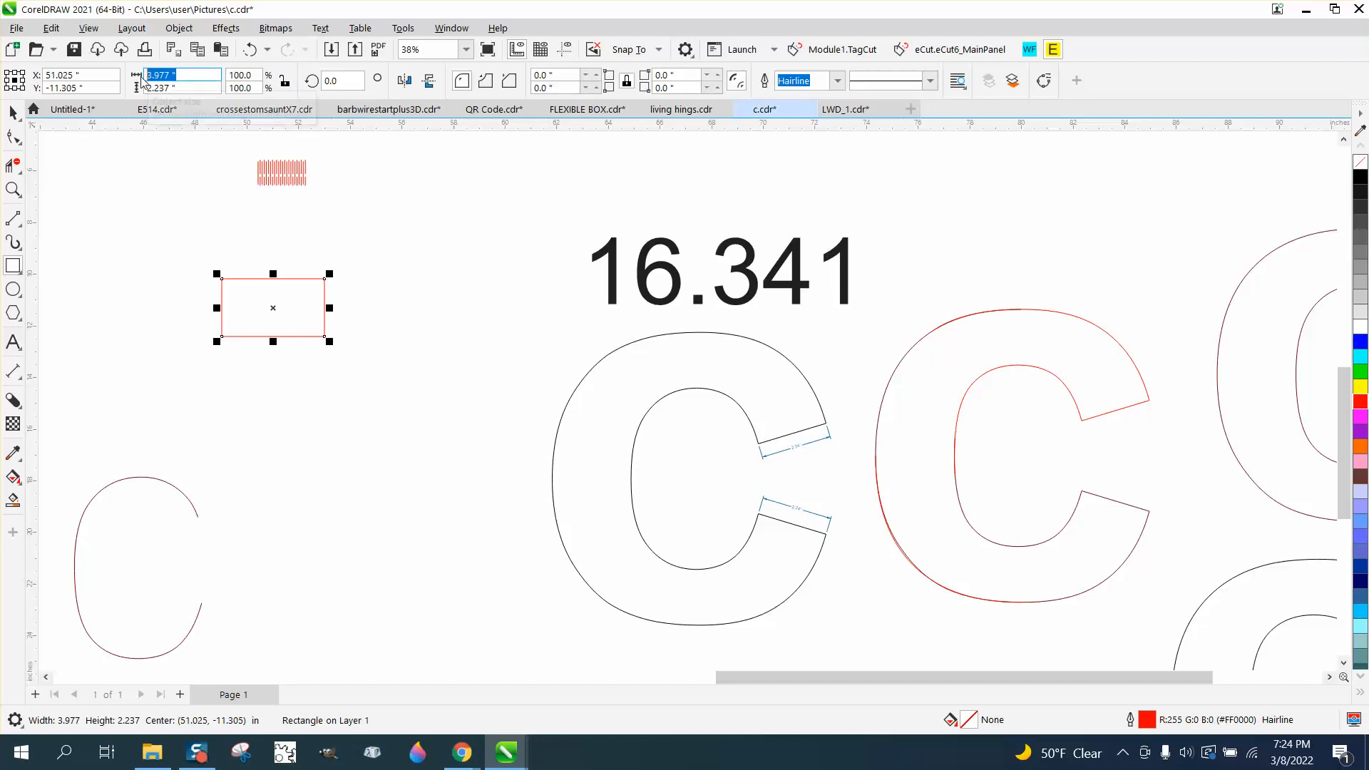
{"action": "type", "text": "2.74"}
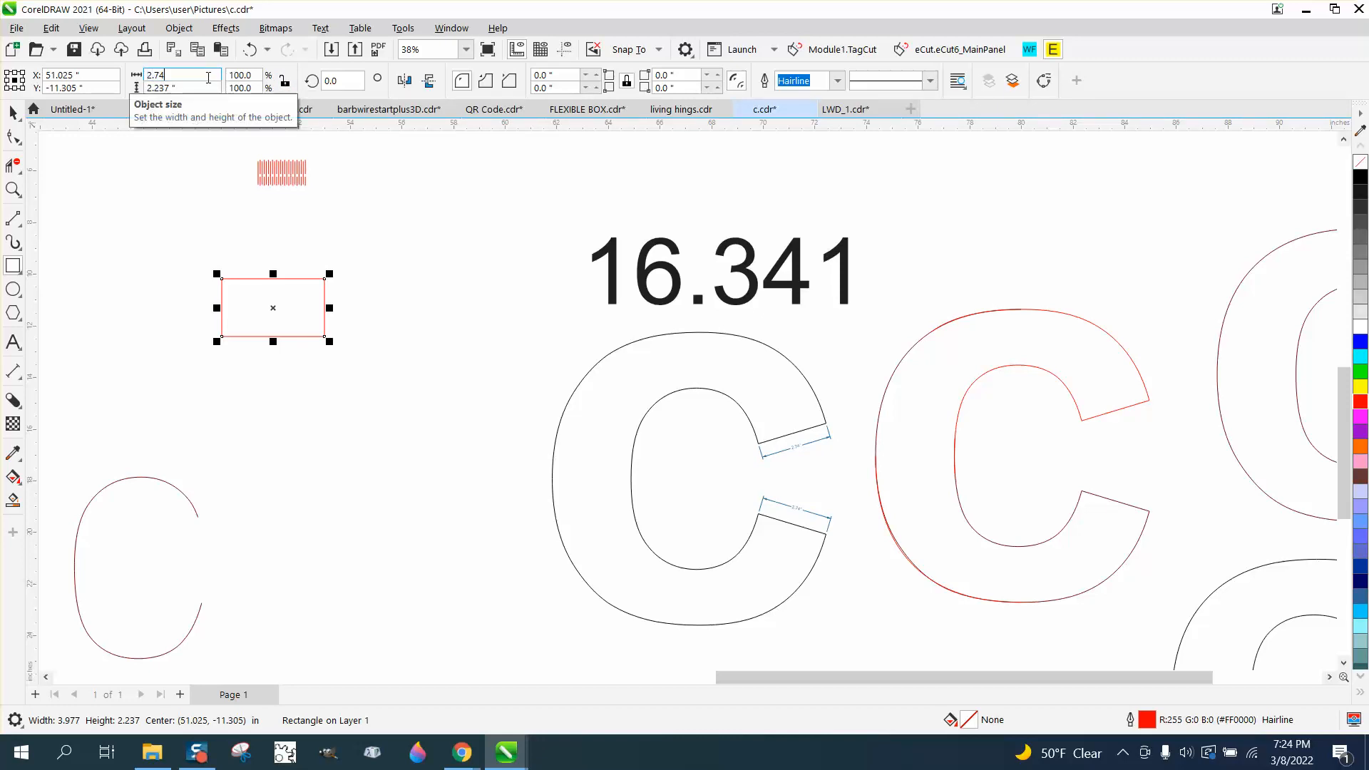
{"action": "key", "text": "Tab"}
{"action": "type", "text": "1"}
{"action": "key", "text": "Return"}
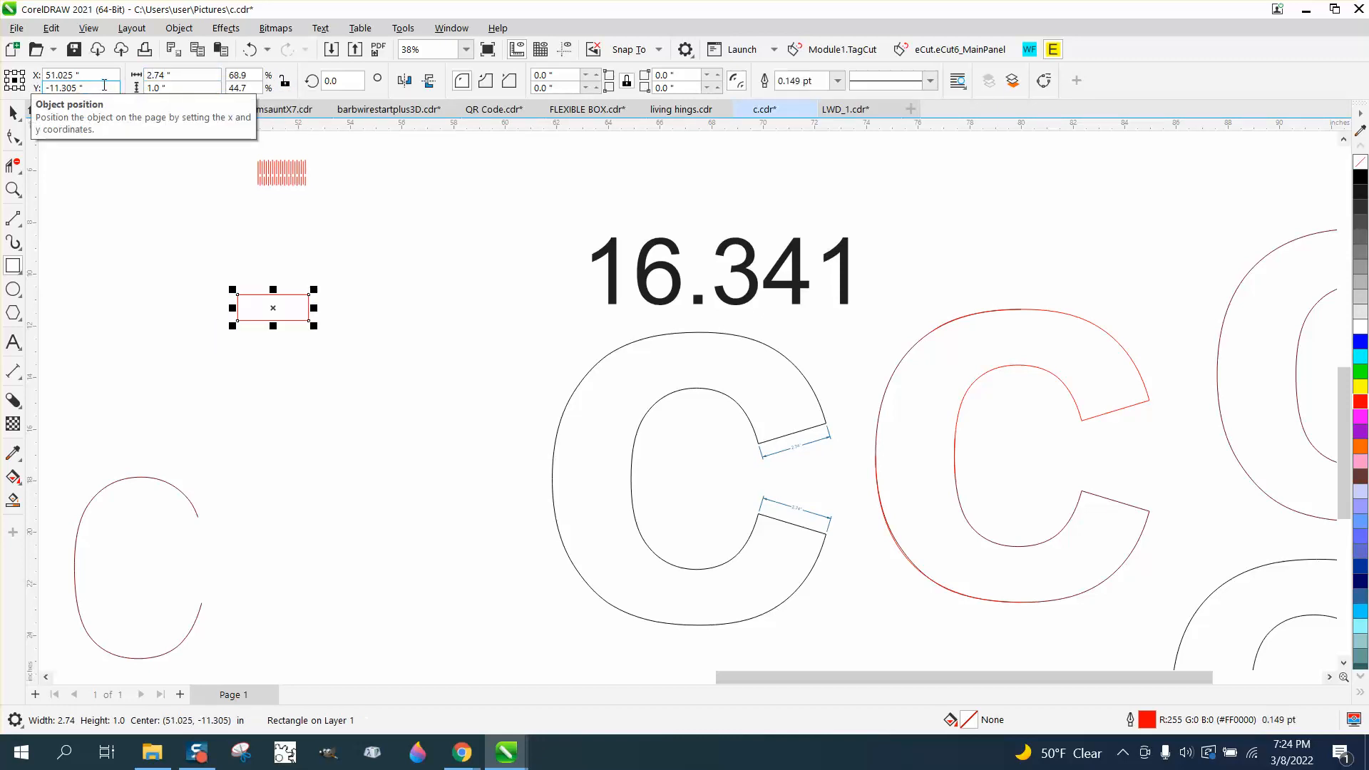
{"action": "scroll", "coordinate": [372, 337], "scroll_direction": "down", "scroll_amount": 1}
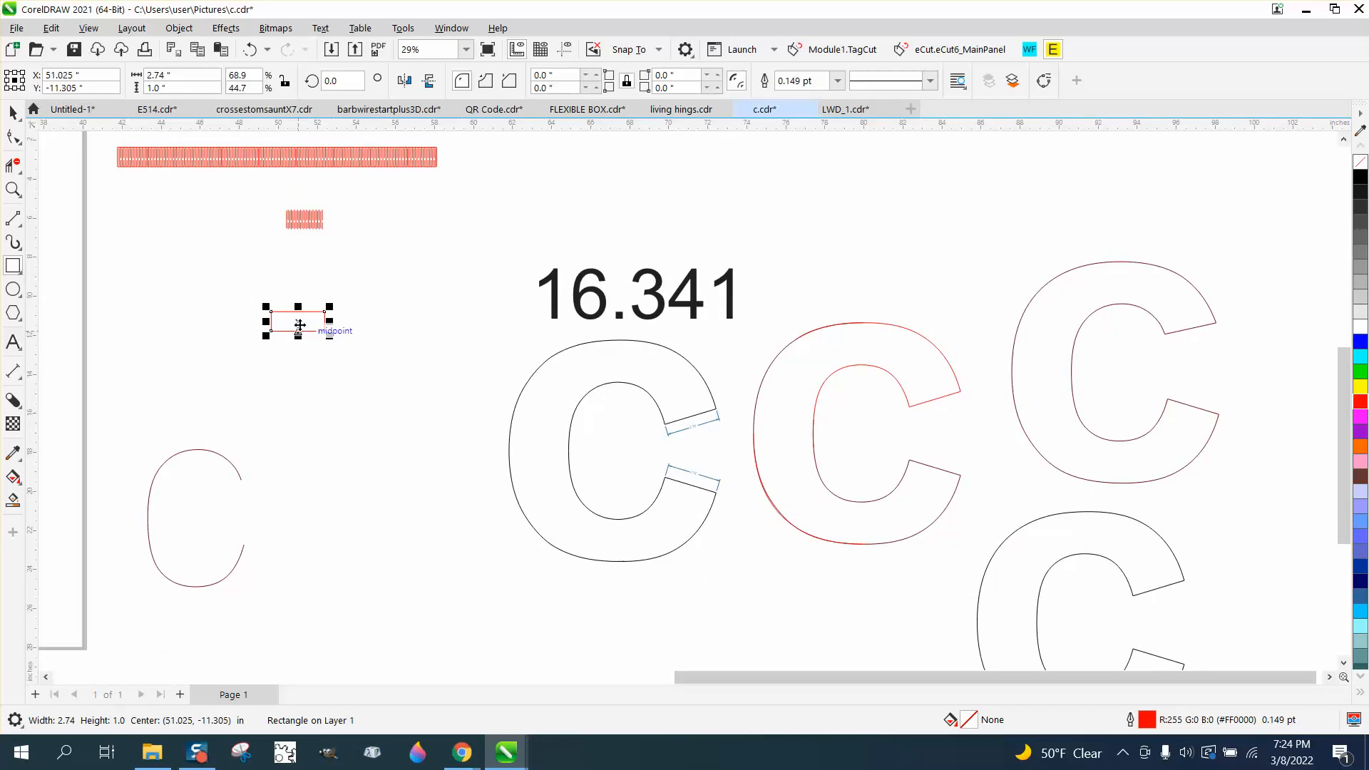
{"action": "left_click_drag", "start_coordinate": [313, 324], "coordinate": [422, 311]}
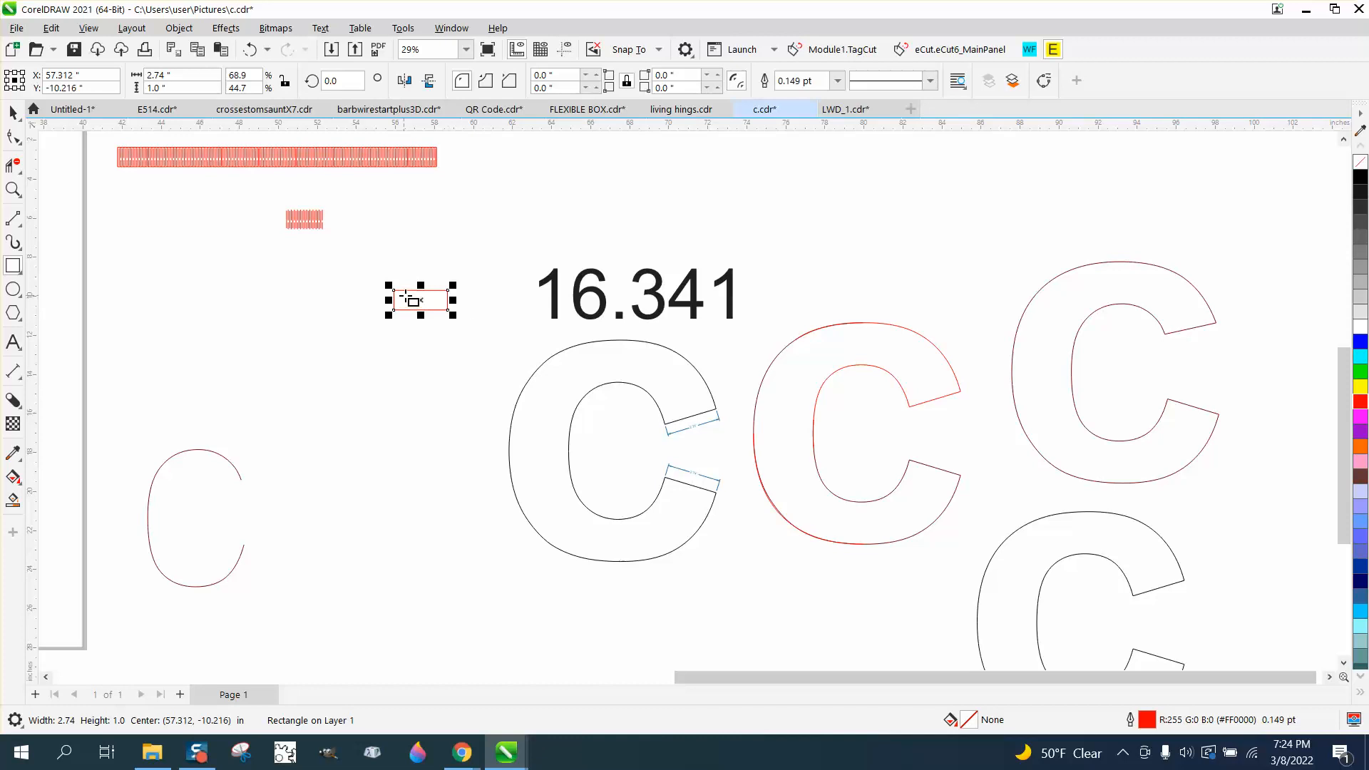
Move the 2.74 in by 1 in rectangle beside the hinge strip's tabbed right end
{"action": "mouse_move", "coordinate": [421, 290]}
{"action": "left_mouse_down"}
{"action": "mouse_move", "coordinate": [479, 180]}
{"action": "mouse_move", "coordinate": [455, 200]}
{"action": "left_mouse_up"}
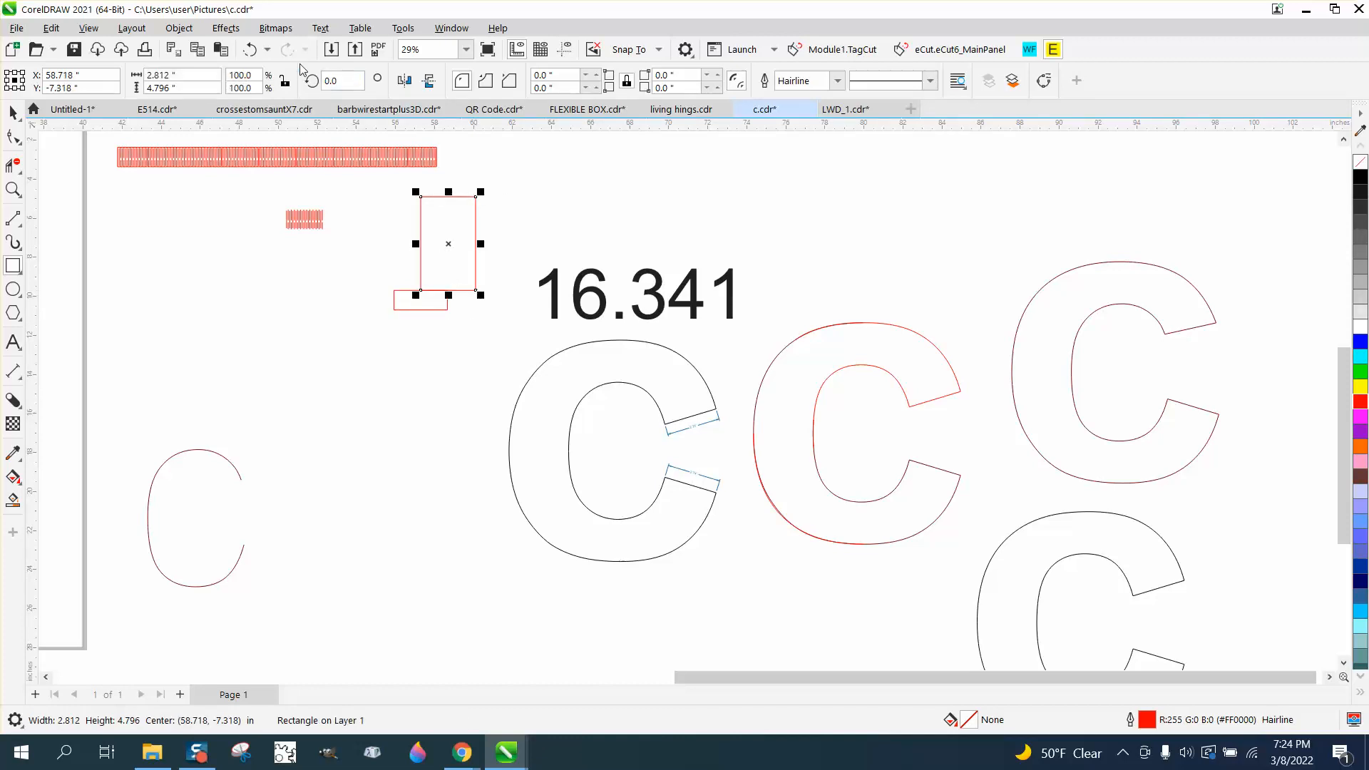
{"action": "left_click", "coordinate": [250, 50]}
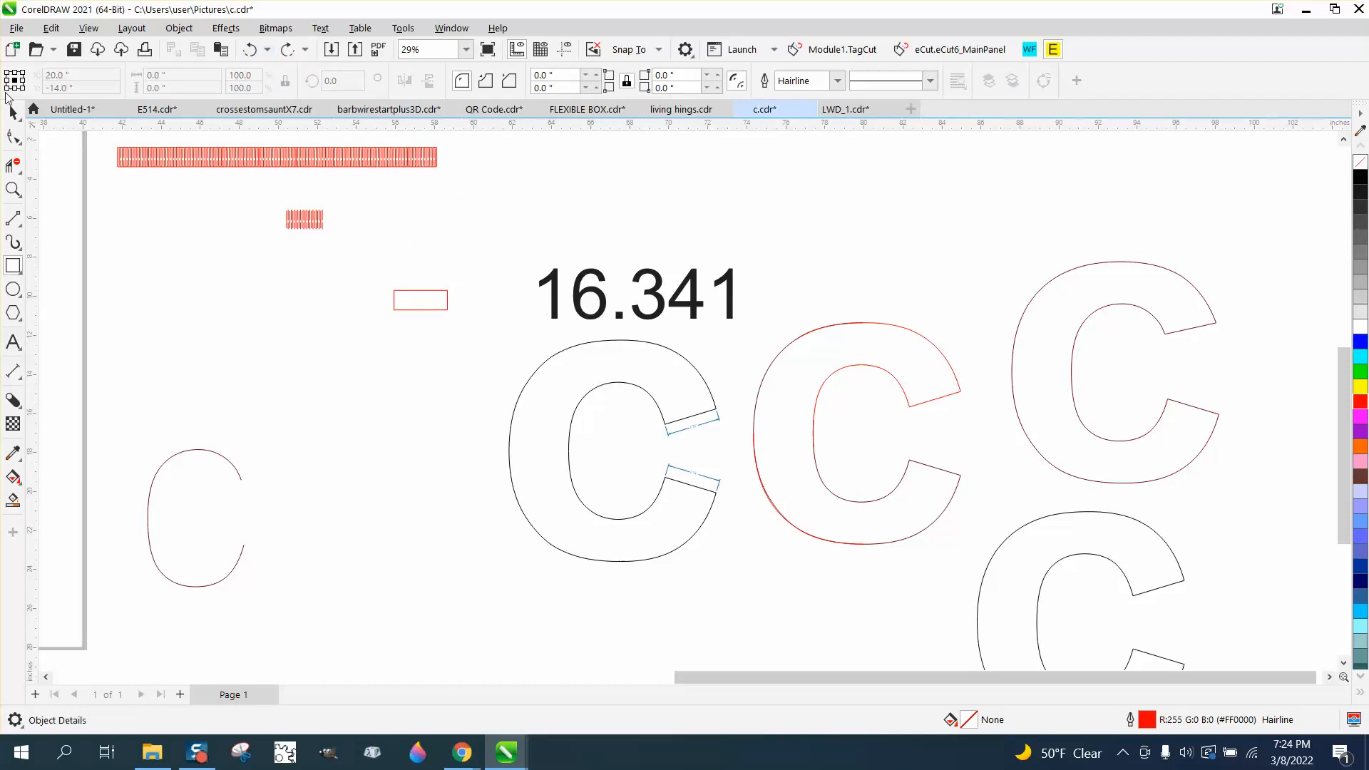
{"action": "left_click", "coordinate": [12, 111]}
{"action": "scroll", "coordinate": [426, 275], "scroll_direction": "down", "scroll_amount": 2}
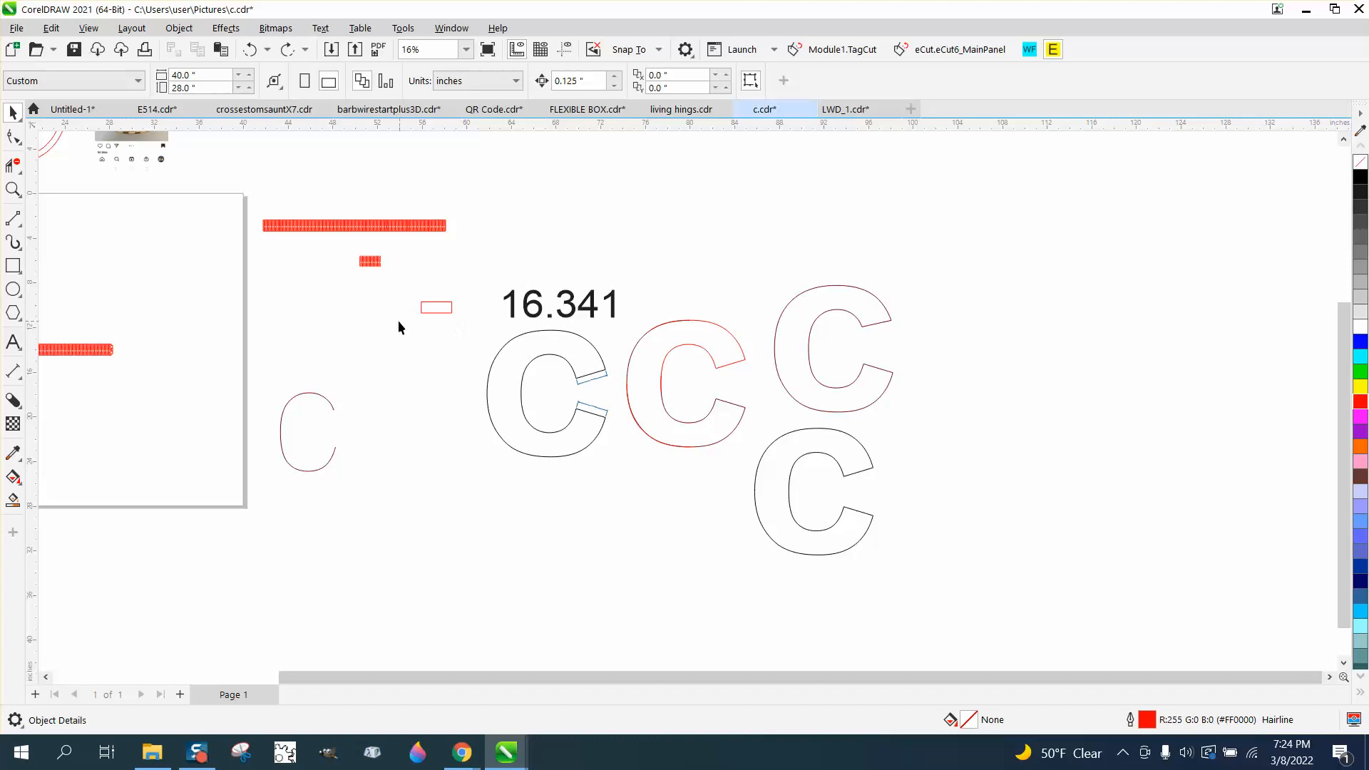
{"action": "left_click_drag", "start_coordinate": [439, 317], "coordinate": [146, 351]}
{"action": "key", "text": "z"}
{"action": "left_click_drag", "start_coordinate": [86, 315], "coordinate": [292, 394]}
{"action": "left_click_drag", "start_coordinate": [679, 470], "coordinate": [679, 470]}
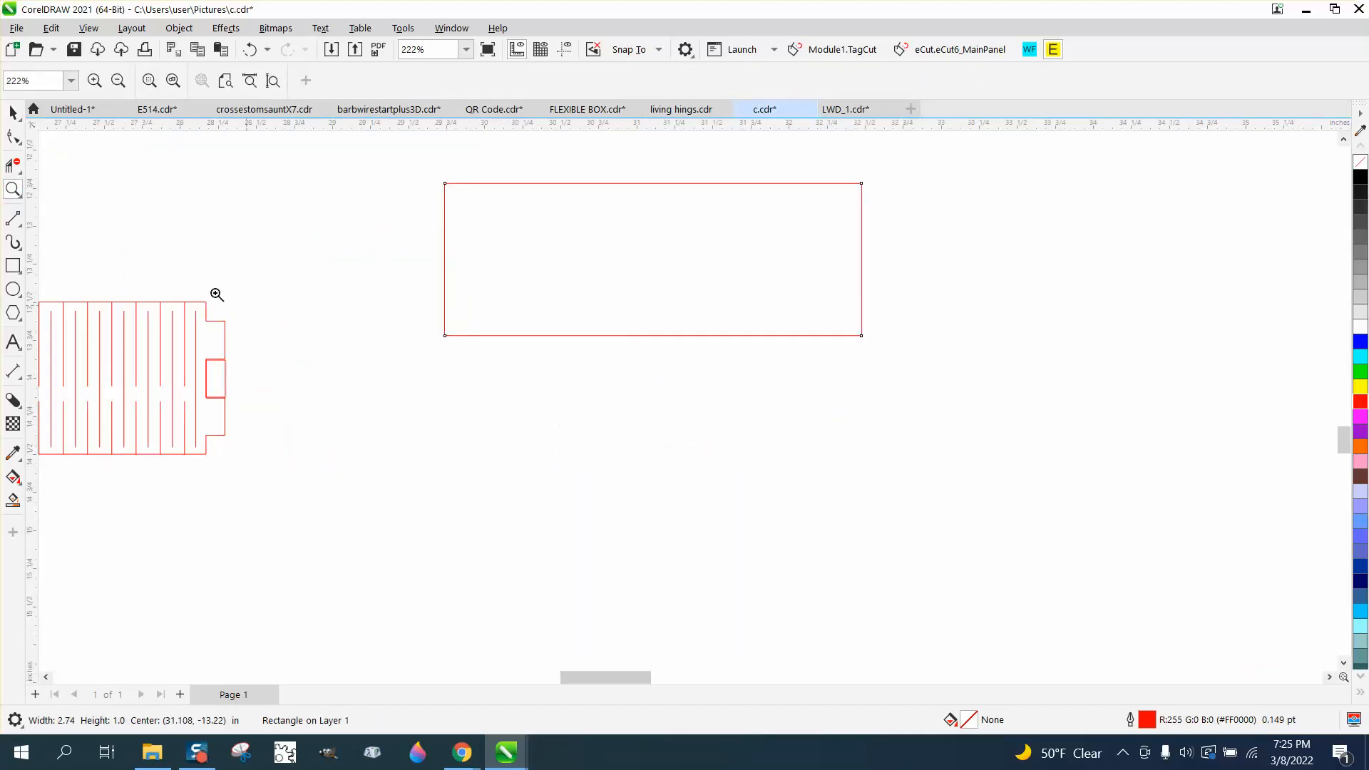
Move the loose tab piece aside and align the rectangle's left edge with the hinge strip's tabbed end
{"action": "left_click", "coordinate": [13, 112]}
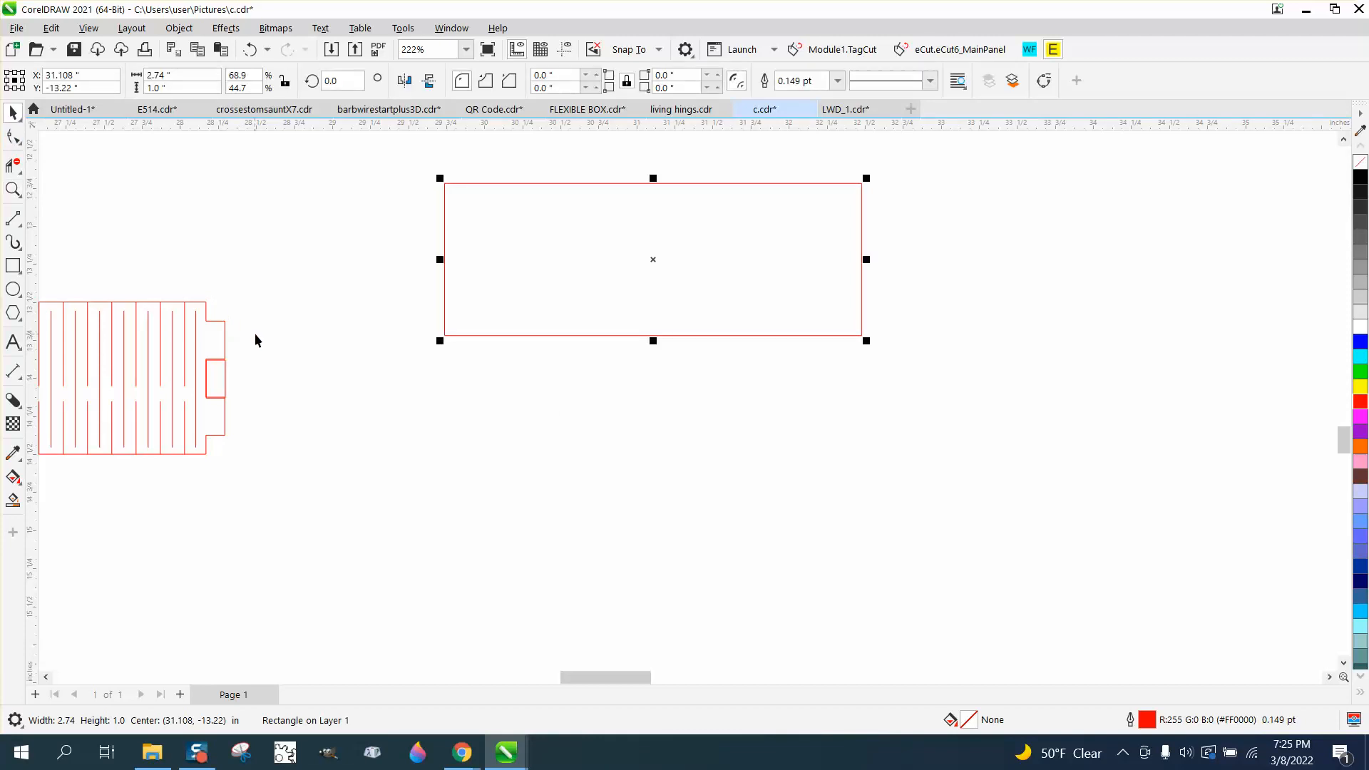
{"action": "left_click", "coordinate": [246, 346]}
{"action": "left_click_drag", "start_coordinate": [227, 374], "coordinate": [855, 485]}
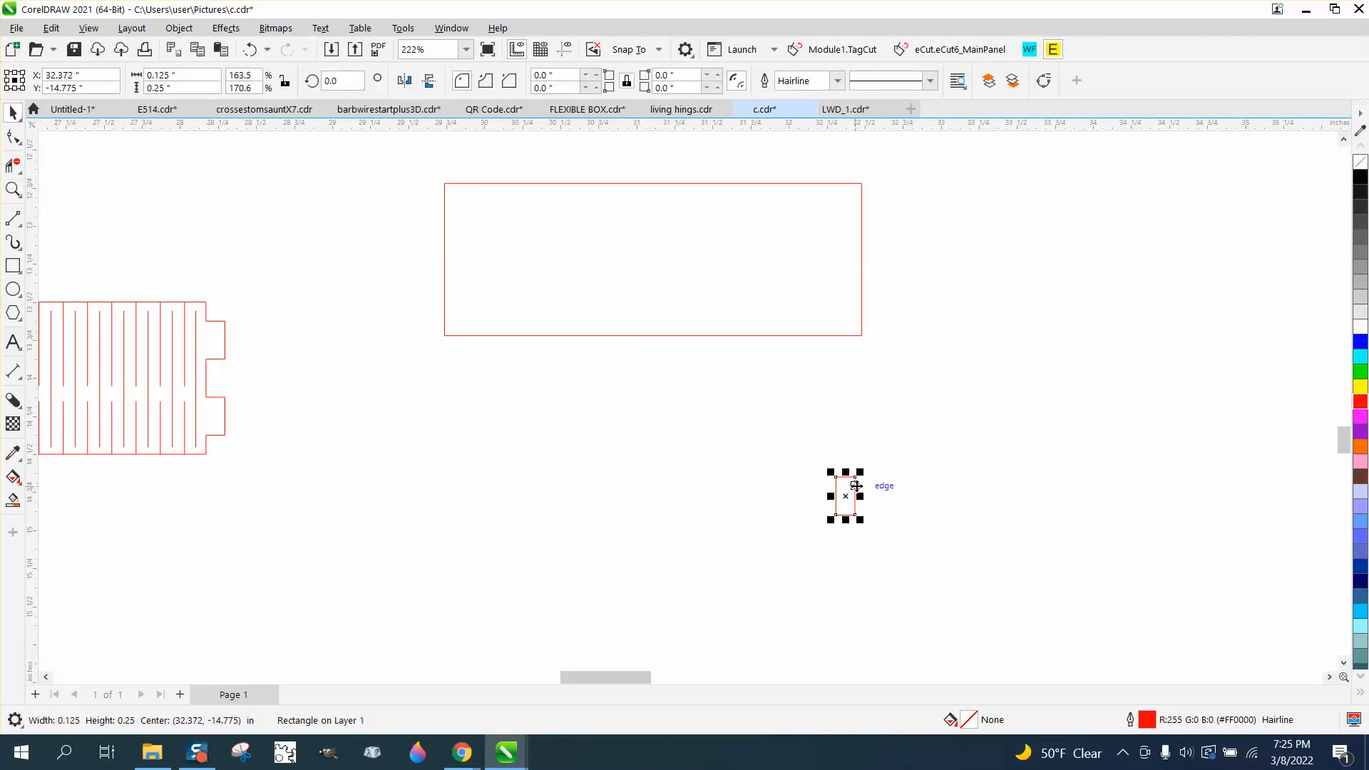
{"action": "left_click_drag", "start_coordinate": [673, 335], "coordinate": [494, 454]}
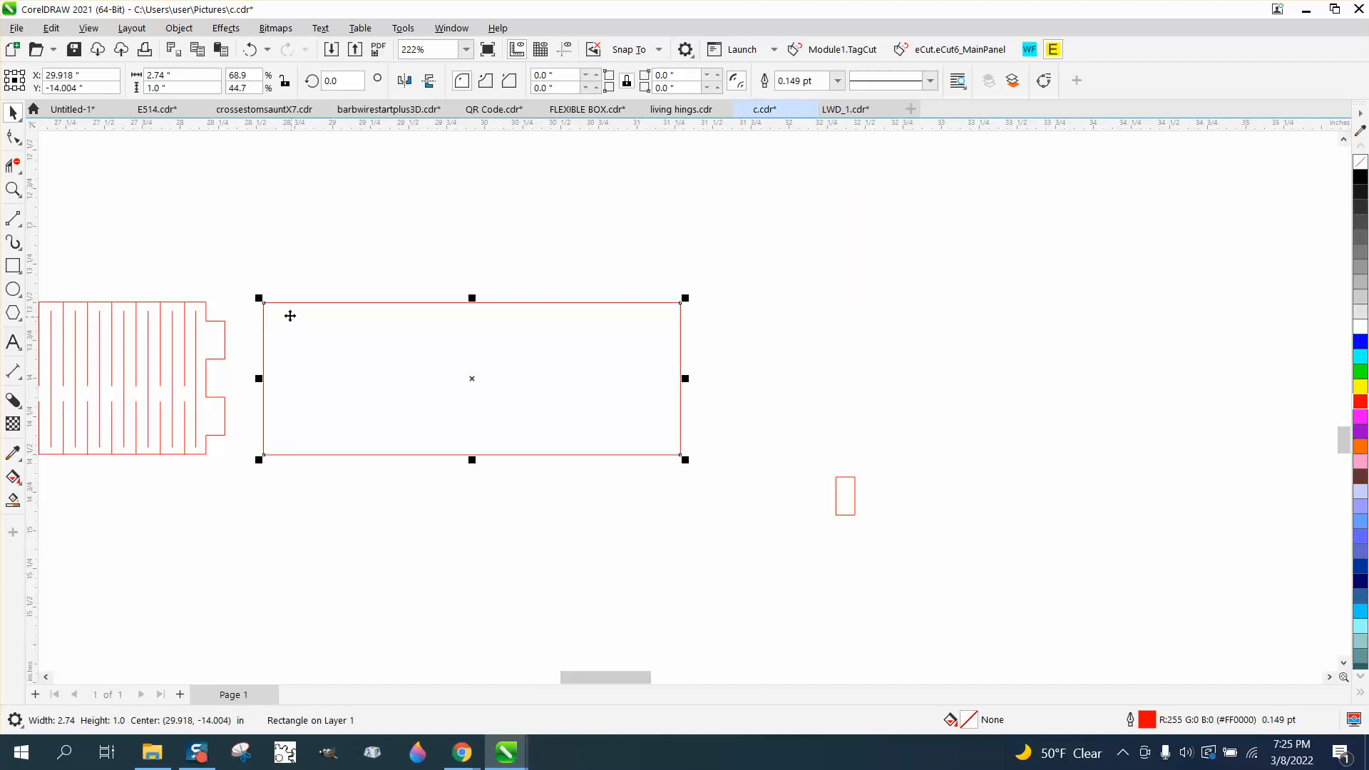
{"action": "left_click_drag", "start_coordinate": [263, 303], "coordinate": [210, 307]}
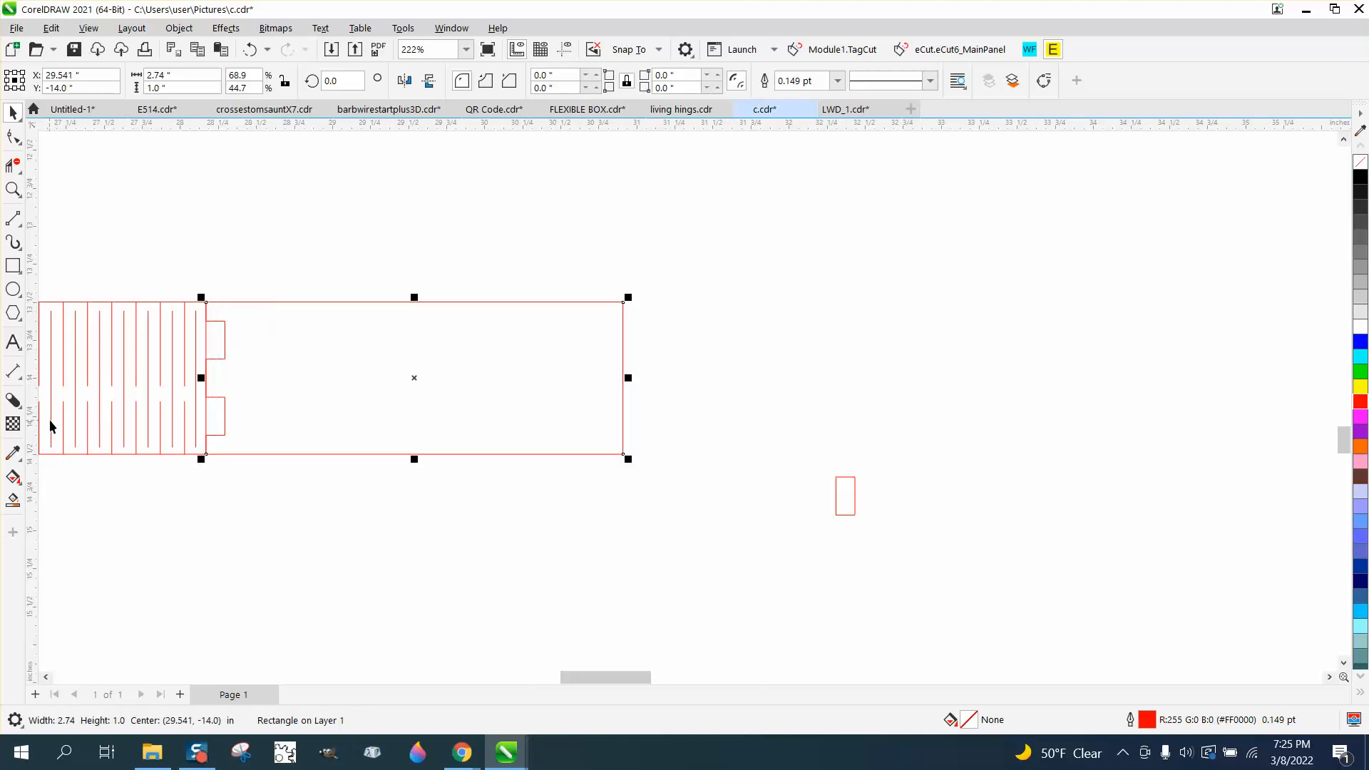
Smart Fill the rectangle region to create a piece notched by the strip's tabs and move it aside
{"action": "left_click", "coordinate": [12, 499]}
{"action": "left_click", "coordinate": [305, 358]}
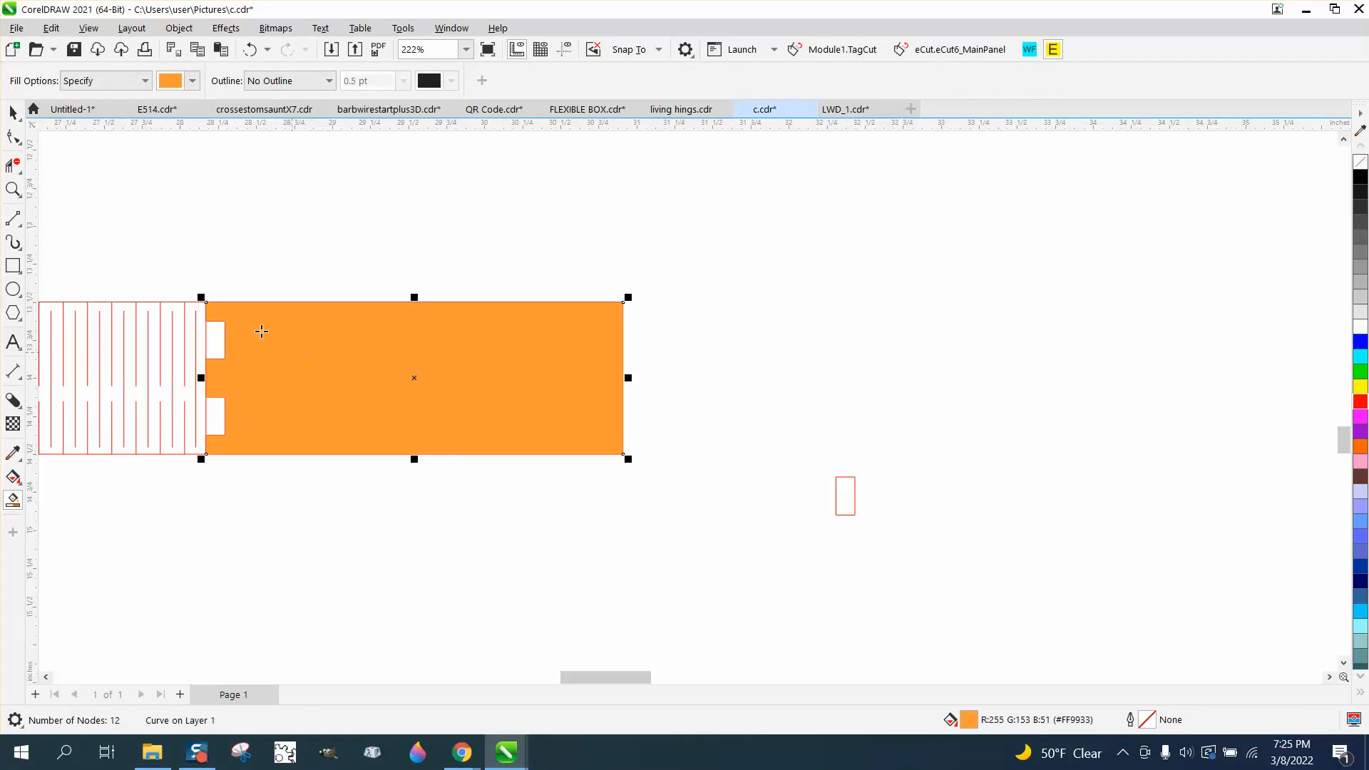
{"action": "left_click", "coordinate": [12, 112]}
{"action": "left_click_drag", "start_coordinate": [382, 365], "coordinate": [488, 323]}
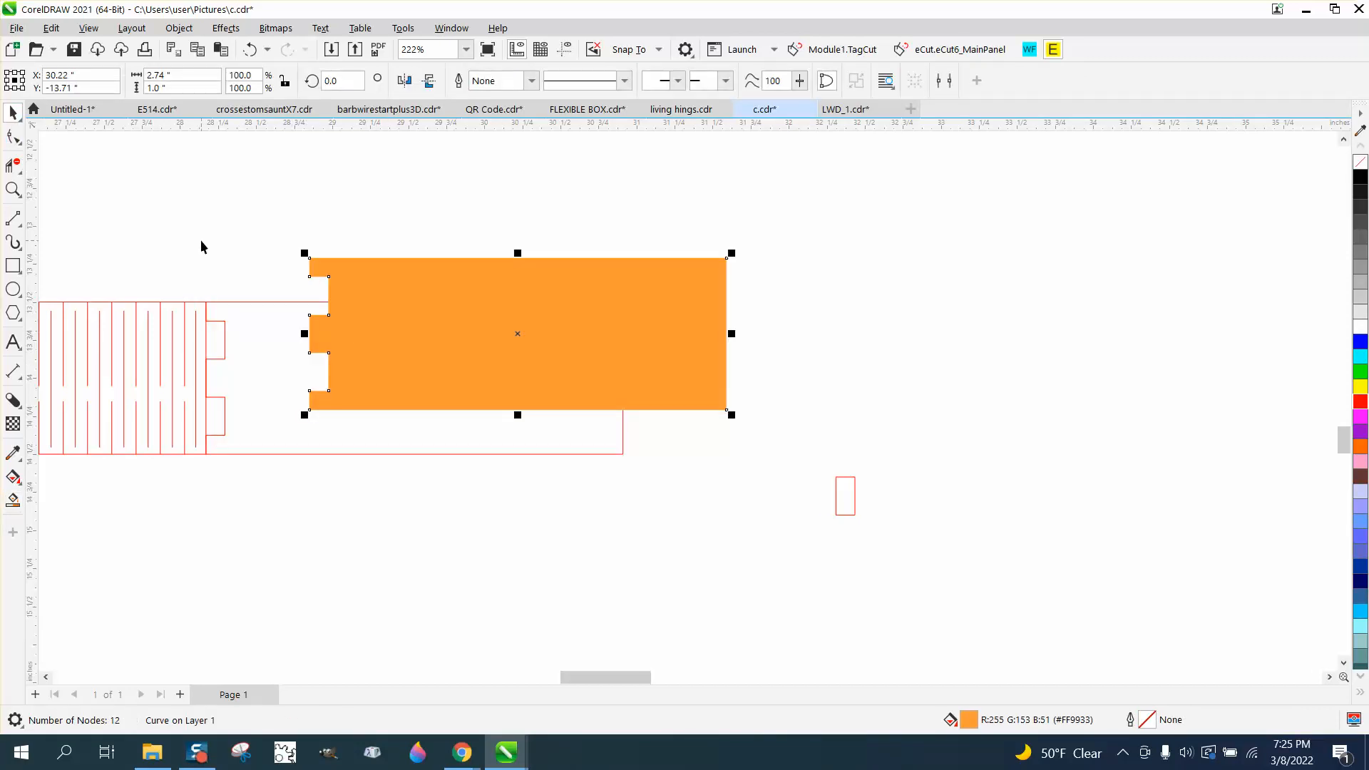
{"action": "left_click_drag", "start_coordinate": [506, 324], "coordinate": [915, 303]}
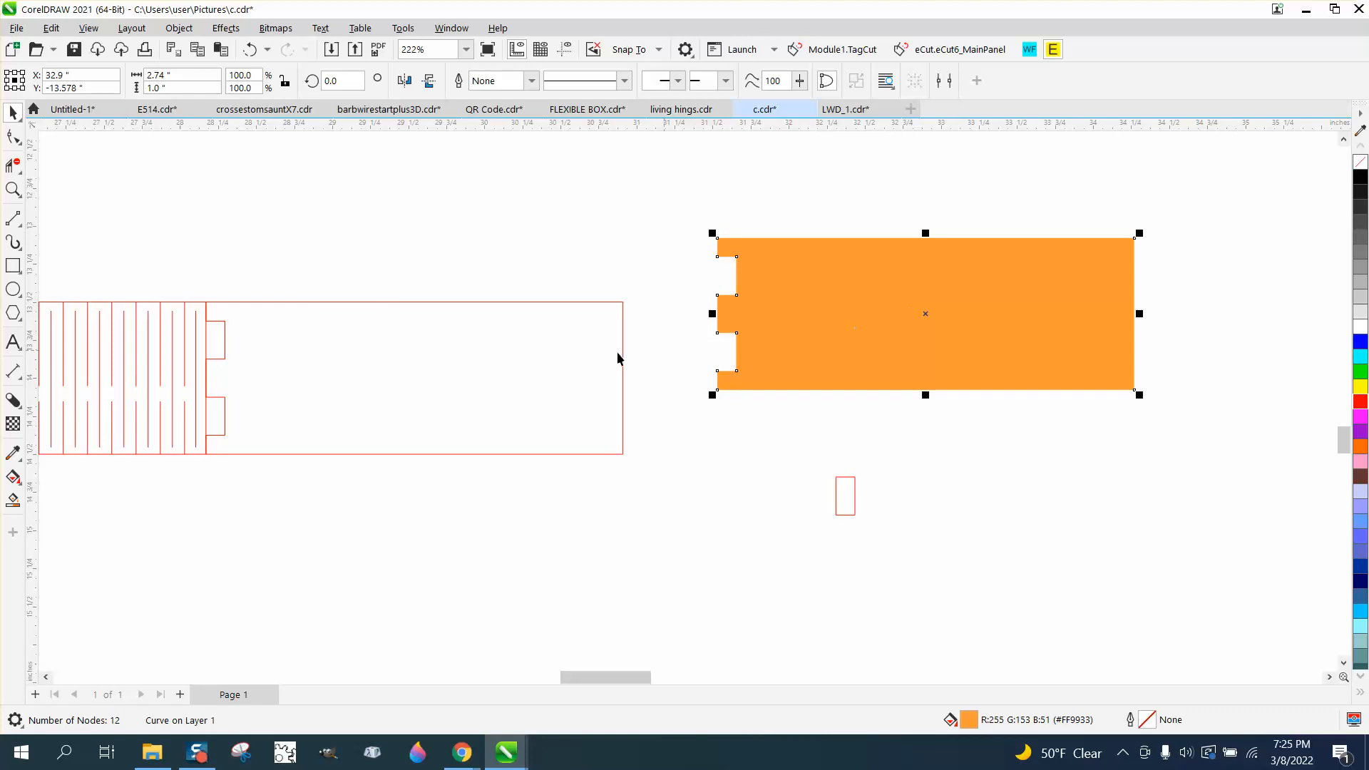
Move the plain rectangle down and give the notched piece no fill with a red outline
{"action": "scroll", "coordinate": [499, 357], "scroll_direction": "down", "scroll_amount": 4}
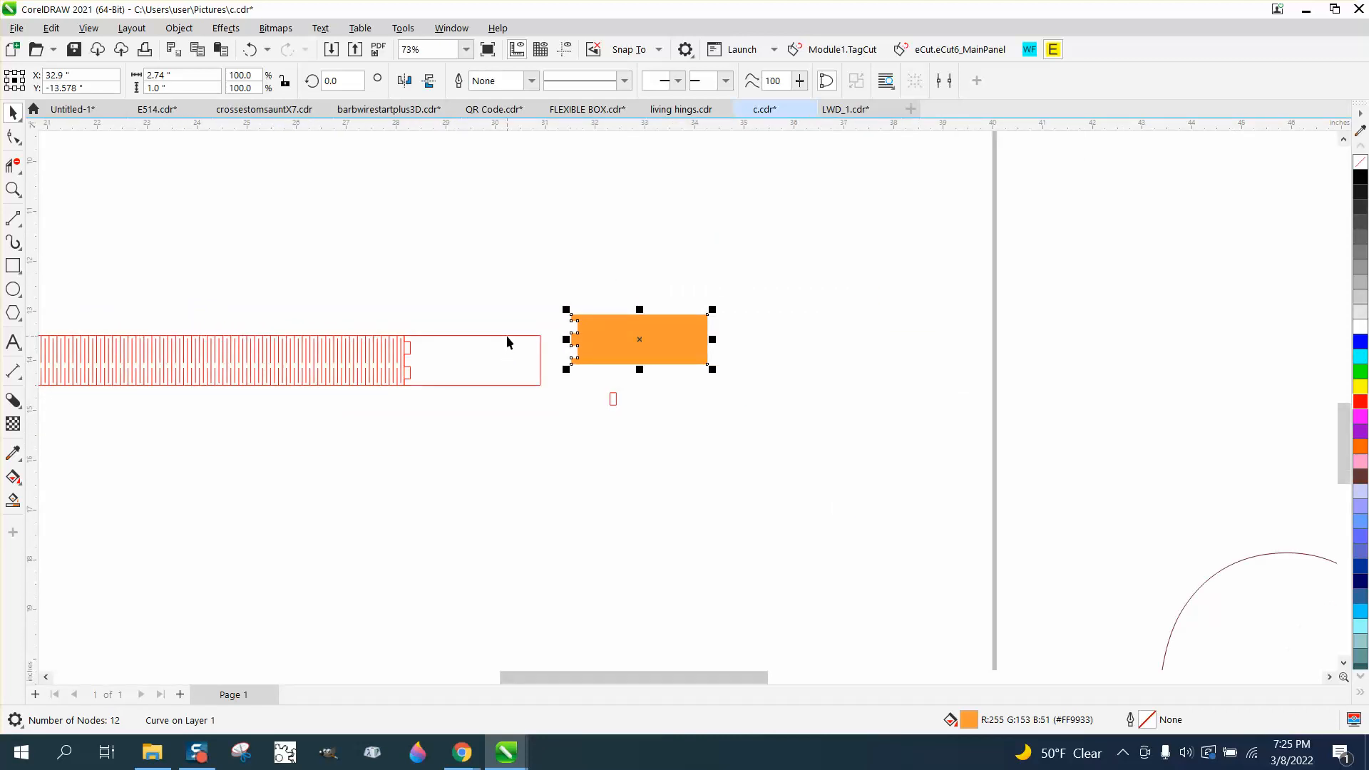
{"action": "left_click_drag", "start_coordinate": [507, 336], "coordinate": [510, 500]}
{"action": "left_click", "coordinate": [628, 346]}
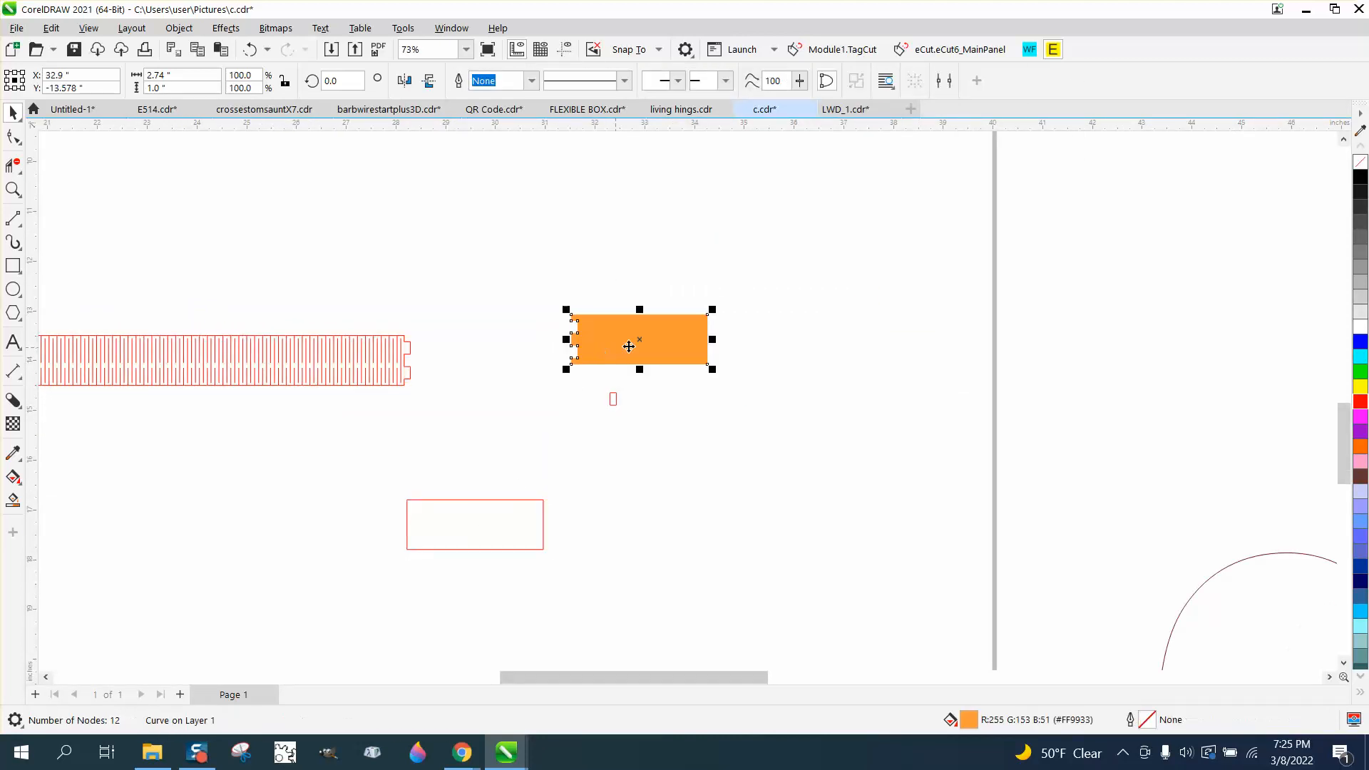
{"action": "left_click", "coordinate": [1359, 162]}
{"action": "right_click", "coordinate": [1360, 402]}
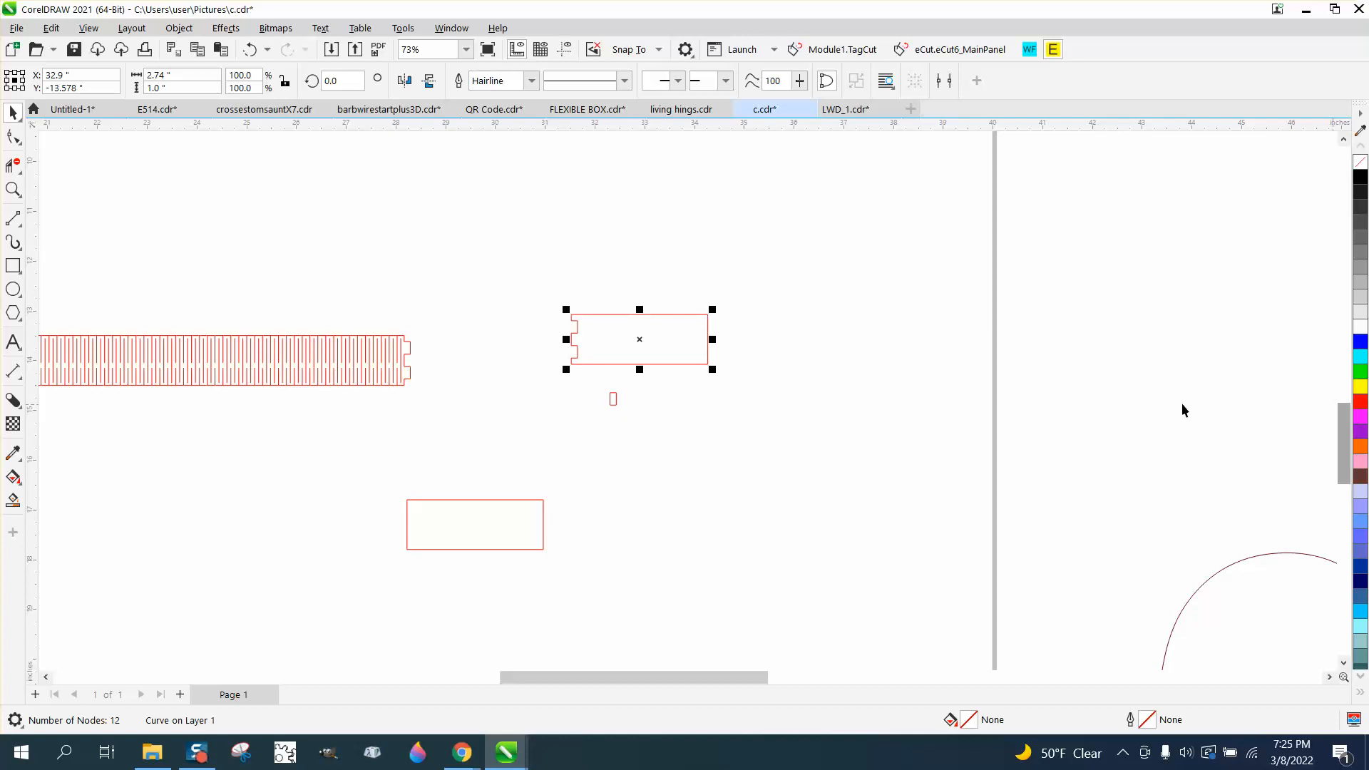
Mirror the notched piece and Smart Fill it into a piece notched at both ends, with no fill and red outline
{"action": "left_click", "coordinate": [404, 81]}
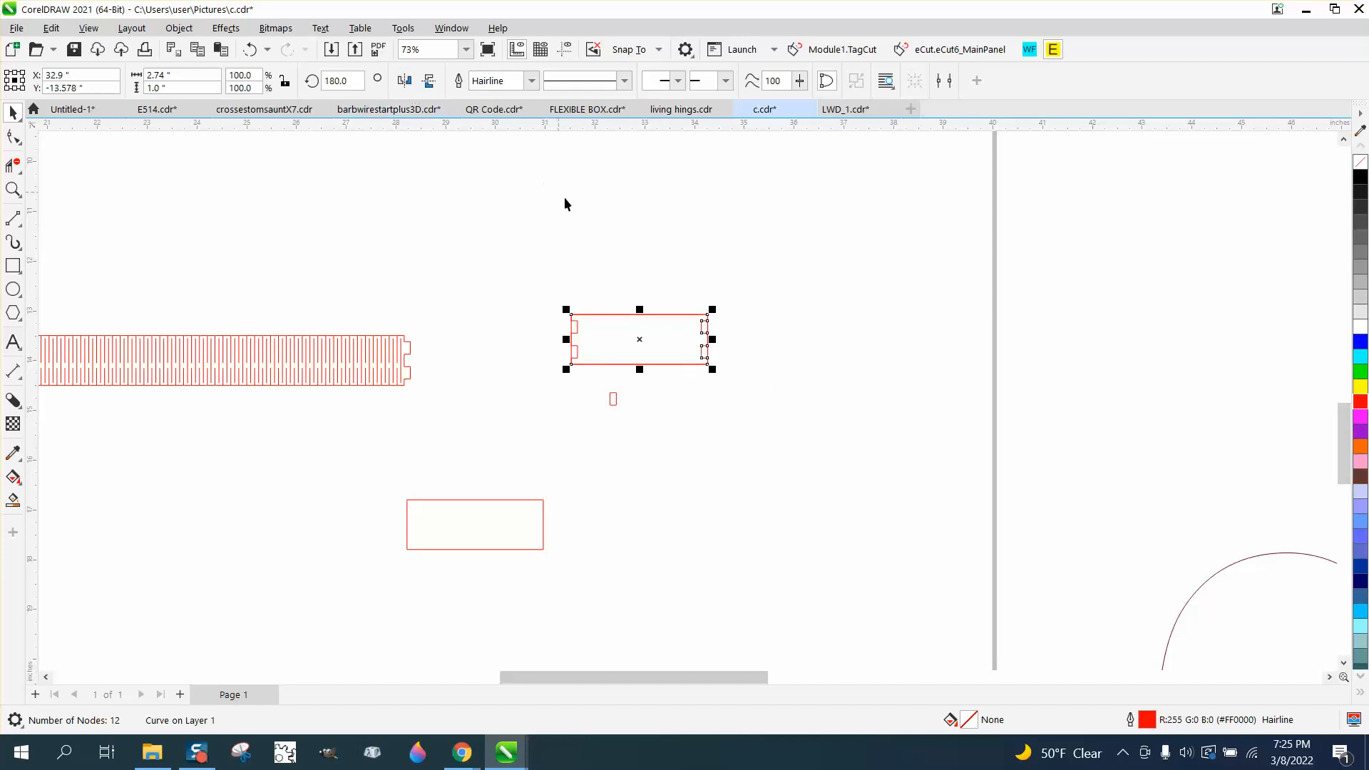
{"action": "left_click", "coordinate": [15, 189]}
{"action": "left_click_drag", "start_coordinate": [535, 300], "coordinate": [892, 445]}
{"action": "left_click", "coordinate": [13, 499]}
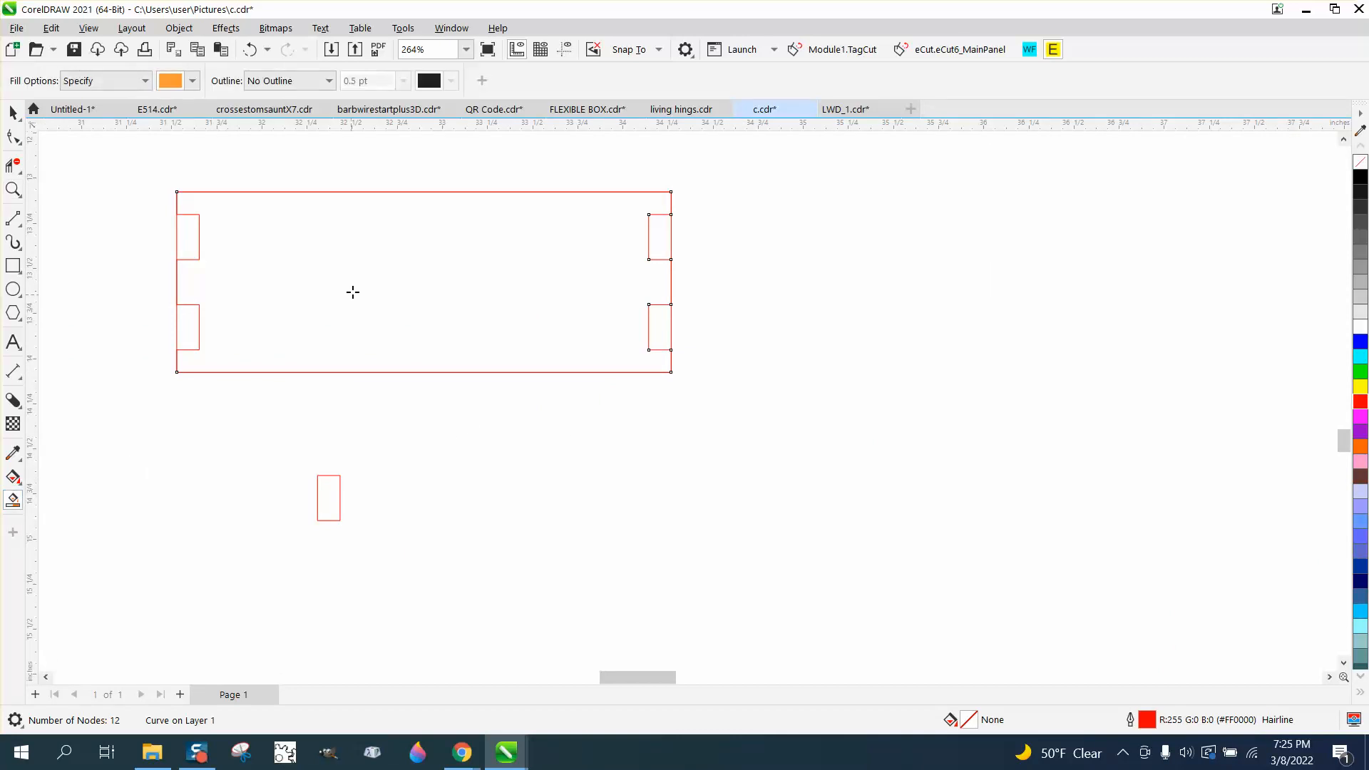
{"action": "left_click", "coordinate": [352, 291]}
{"action": "left_click", "coordinate": [10, 109]}
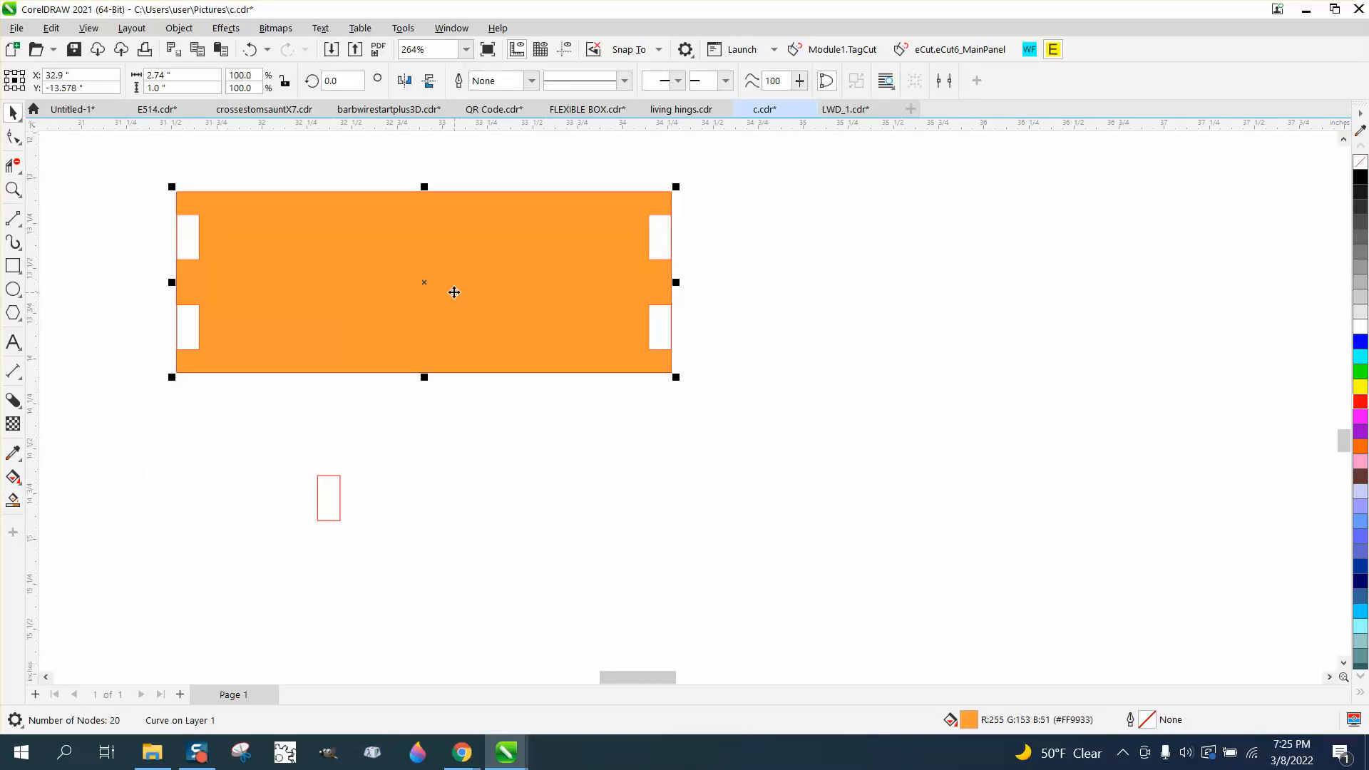
{"action": "left_click_drag", "start_coordinate": [424, 282], "coordinate": [700, 473]}
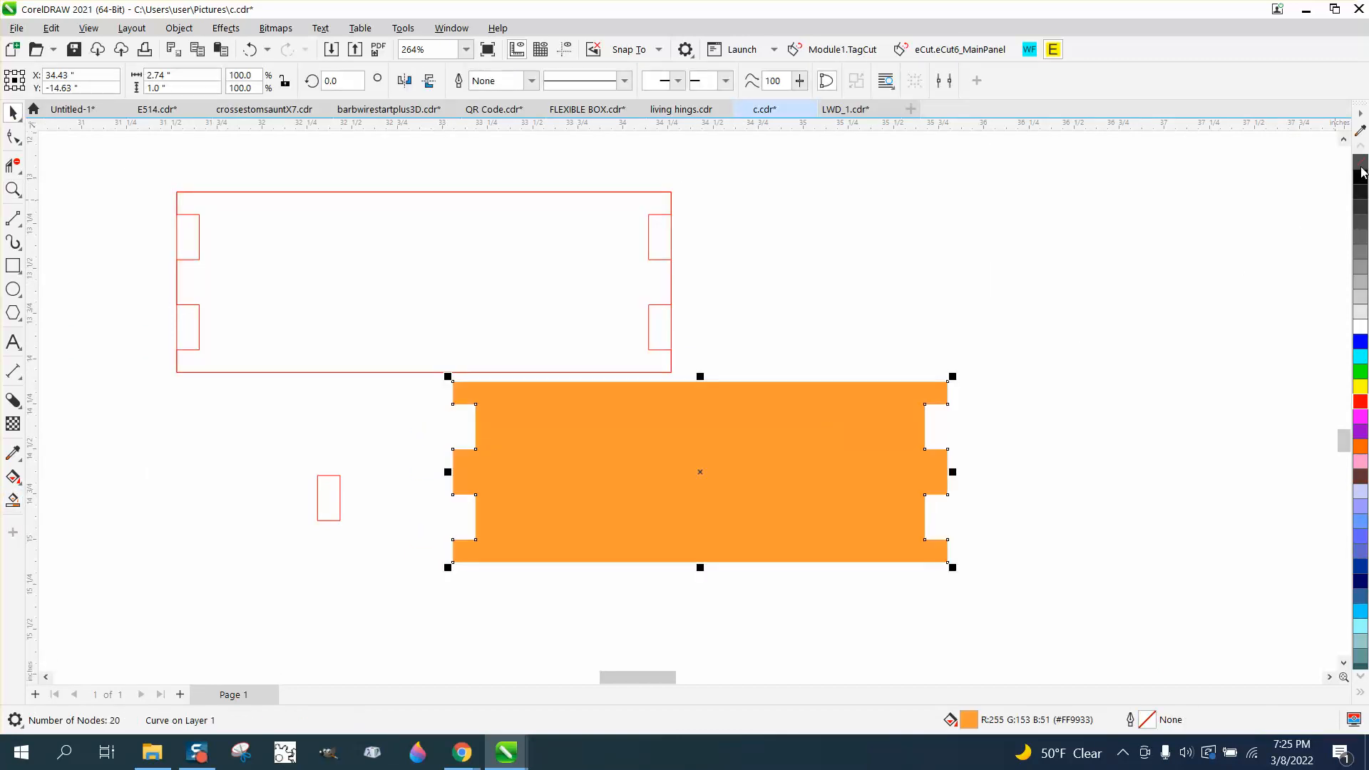
{"action": "left_click", "coordinate": [1360, 163]}
{"action": "right_click", "coordinate": [1360, 403]}
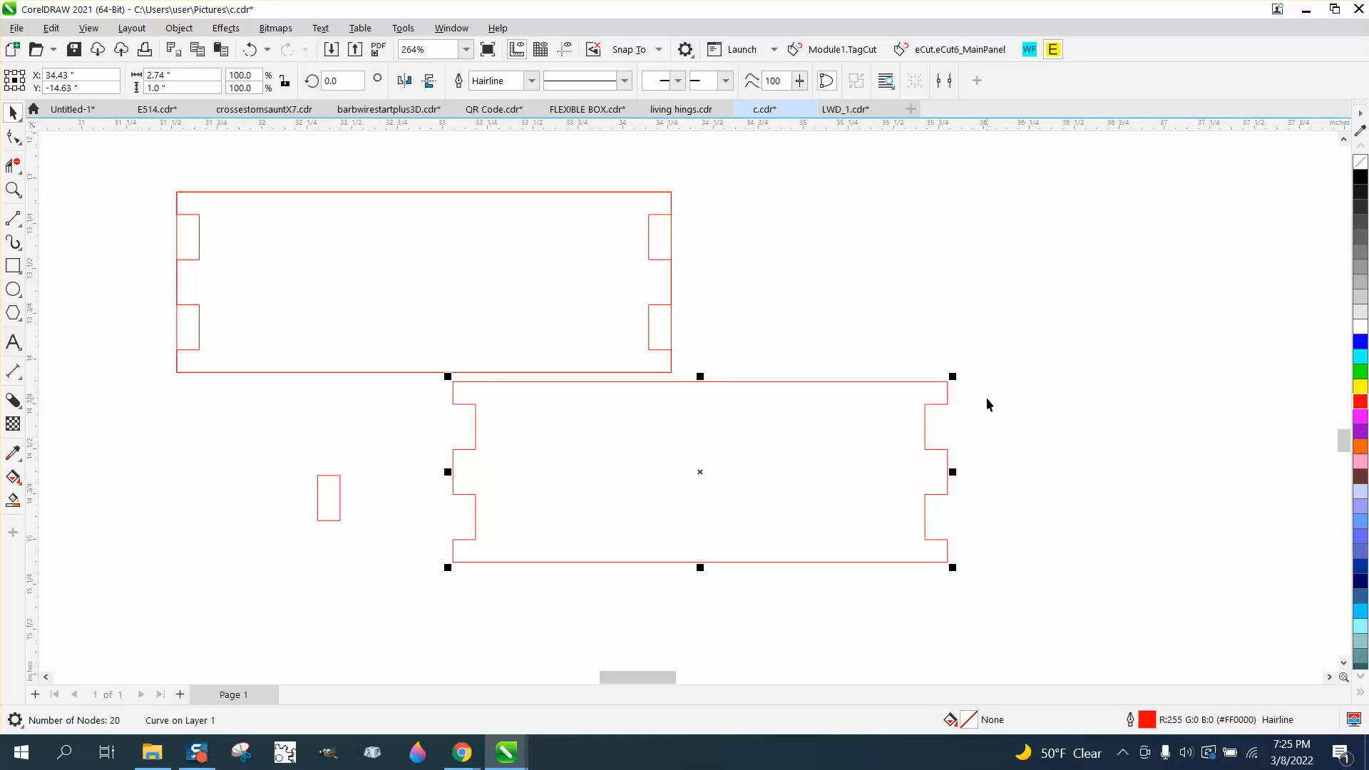
Delete the leftover intermediate shapes, keeping only the double-notched end piece
{"action": "scroll", "coordinate": [987, 400], "scroll_direction": "down", "scroll_amount": 1}
{"action": "left_click_drag", "start_coordinate": [650, 337], "coordinate": [917, 312]}
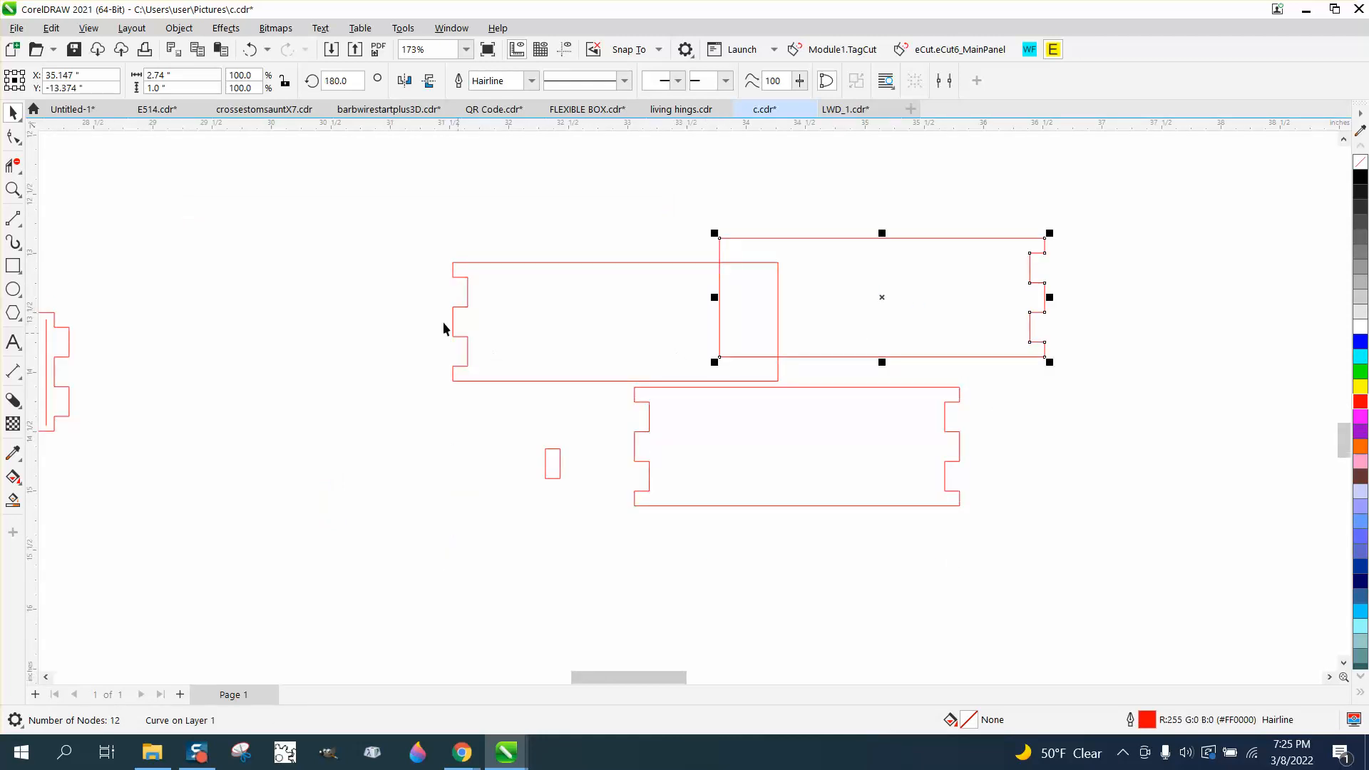
{"action": "left_click_drag", "start_coordinate": [412, 242], "coordinate": [673, 345]}
{"action": "left_click_drag", "start_coordinate": [1105, 371], "coordinate": [1109, 379]}
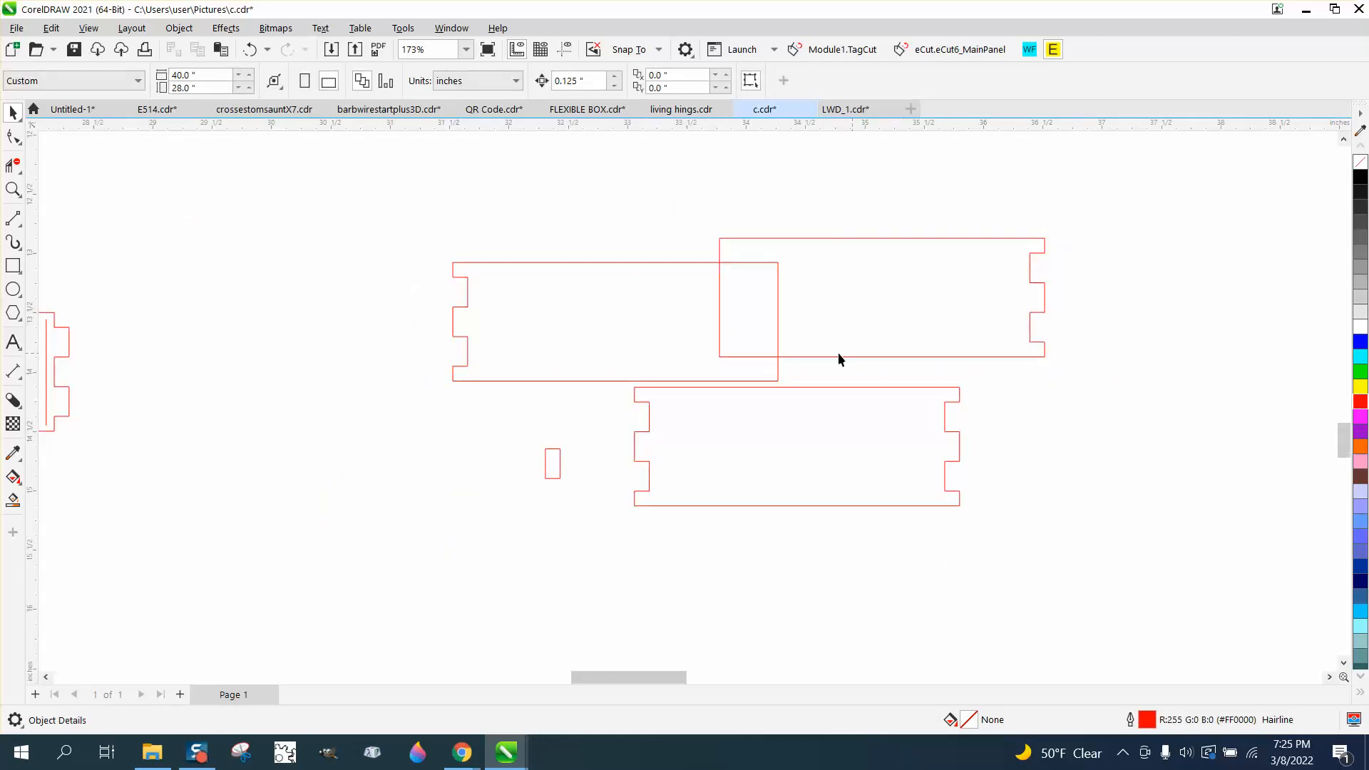
{"action": "left_click", "coordinate": [736, 312]}
{"action": "key", "text": "Delete"}
{"action": "left_click", "coordinate": [718, 265]}
{"action": "key", "text": "Delete"}
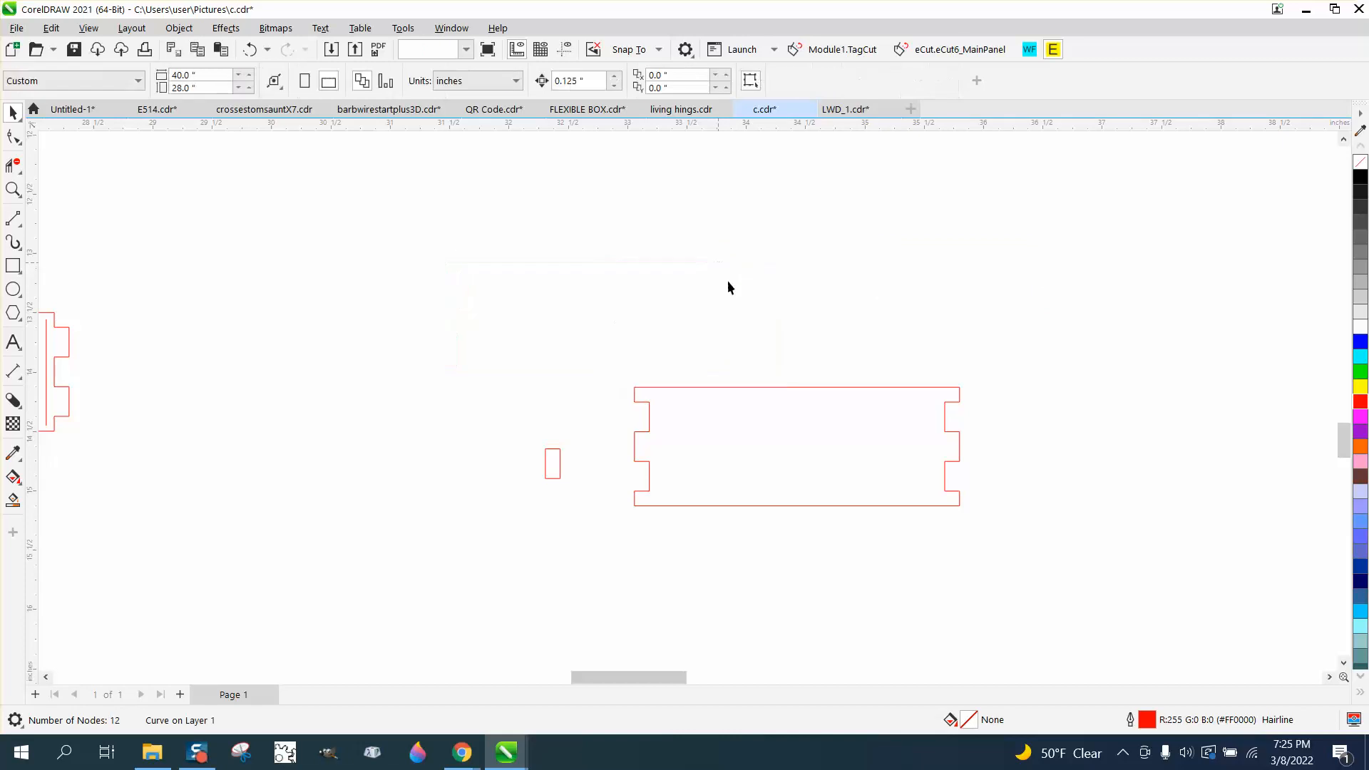
Move the double-notched piece to the hinge strip's right end, fitting its notches over the tabs
{"action": "left_click_drag", "start_coordinate": [775, 391], "coordinate": [202, 325]}
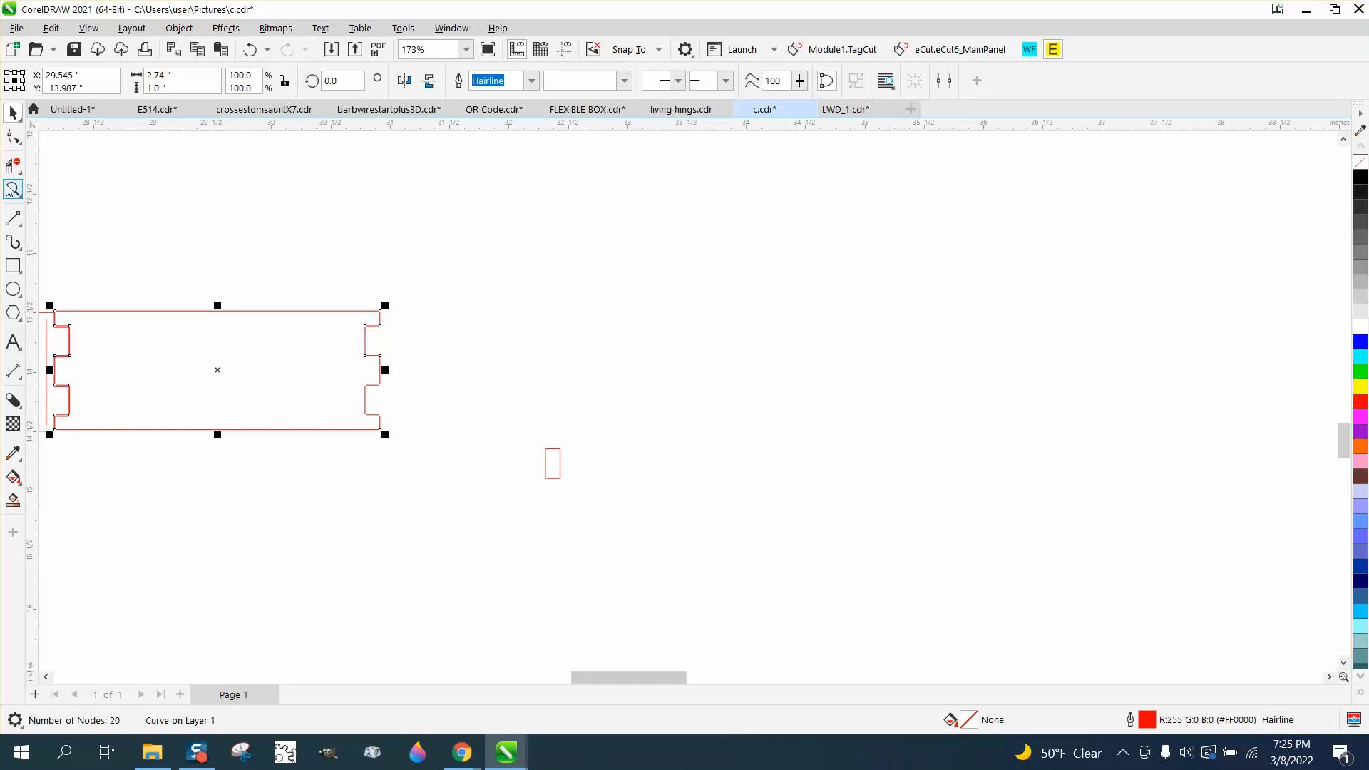
{"action": "left_click_drag", "start_coordinate": [30, 235], "coordinate": [305, 427]}
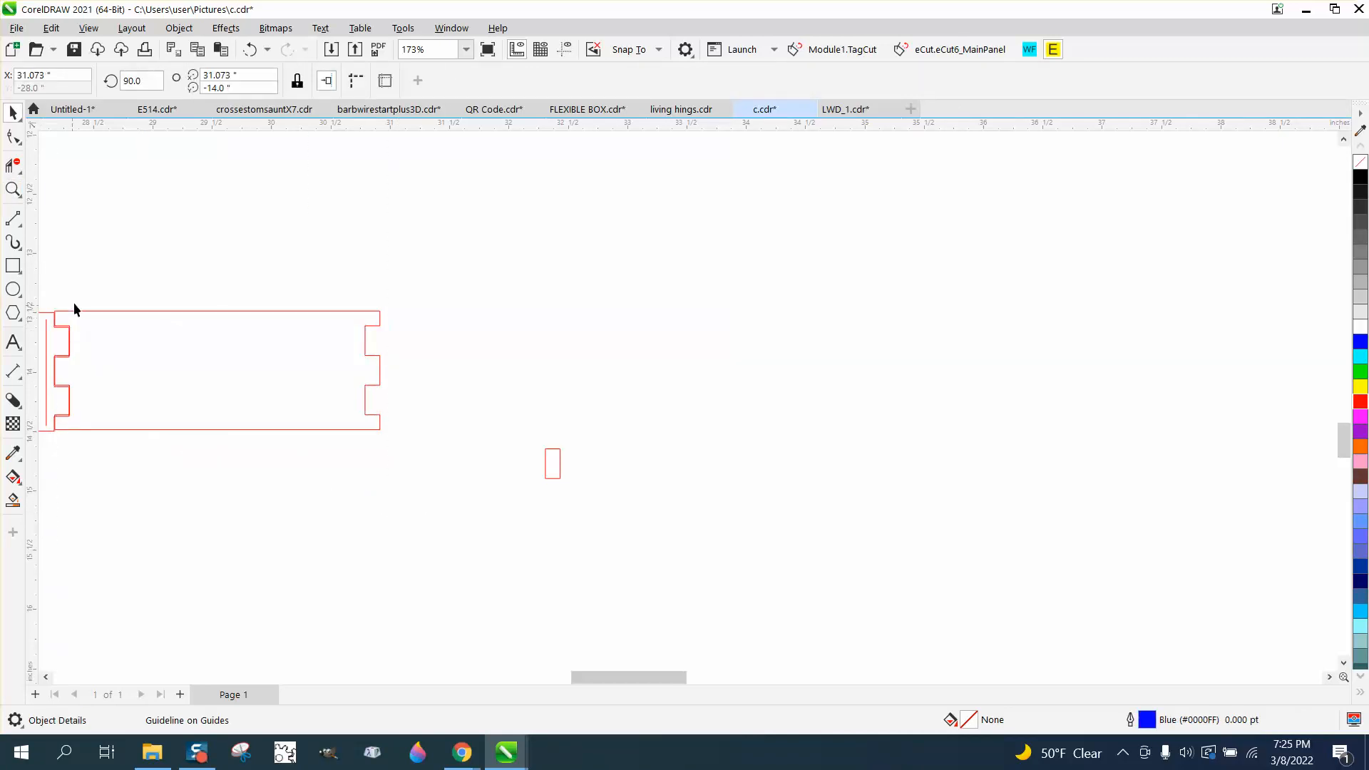
{"action": "left_click", "coordinate": [69, 265]}
{"action": "left_click", "coordinate": [20, 224]}
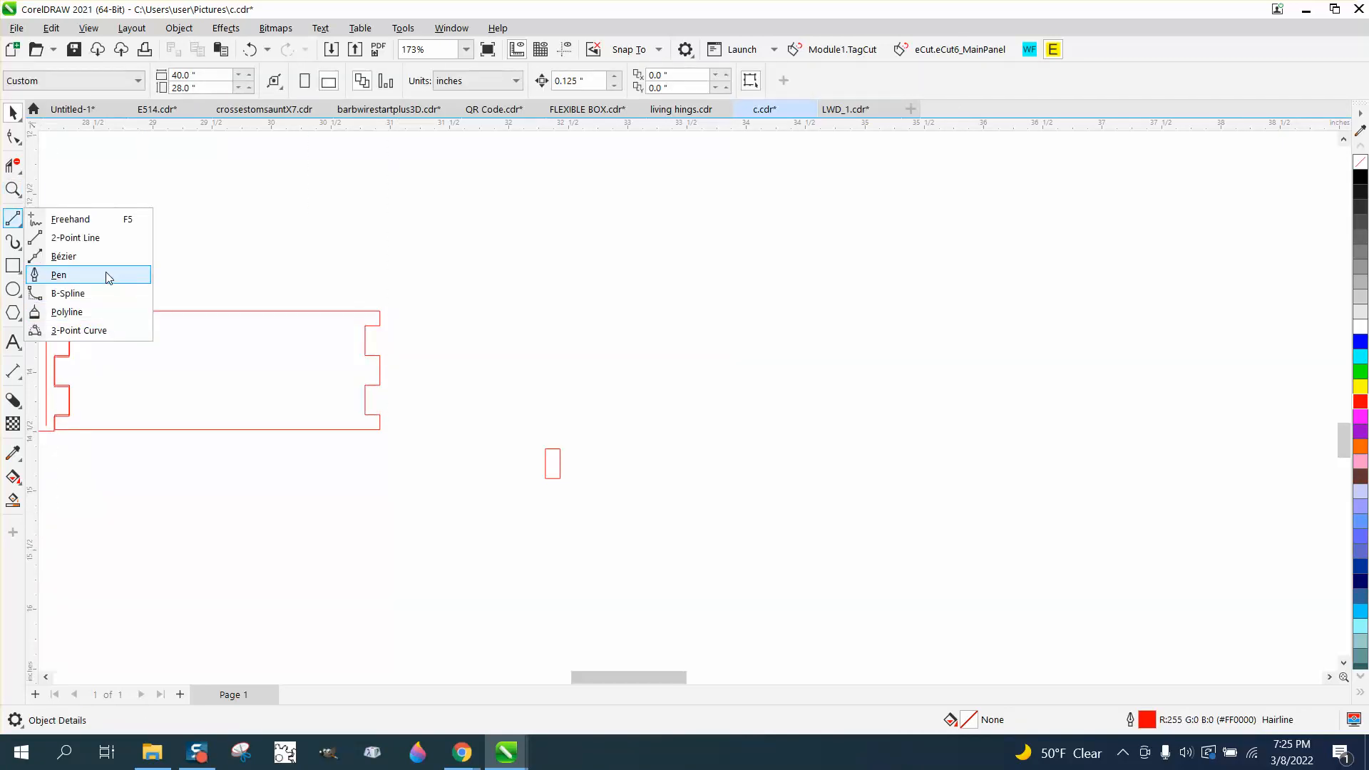
{"action": "left_click", "coordinate": [20, 224]}
{"action": "left_click", "coordinate": [20, 196]}
{"action": "left_click", "coordinate": [20, 195]}
{"action": "left_click", "coordinate": [17, 193]}
{"action": "left_click_drag", "start_coordinate": [114, 290], "coordinate": [49, 464]}
{"action": "key", "text": "space"}
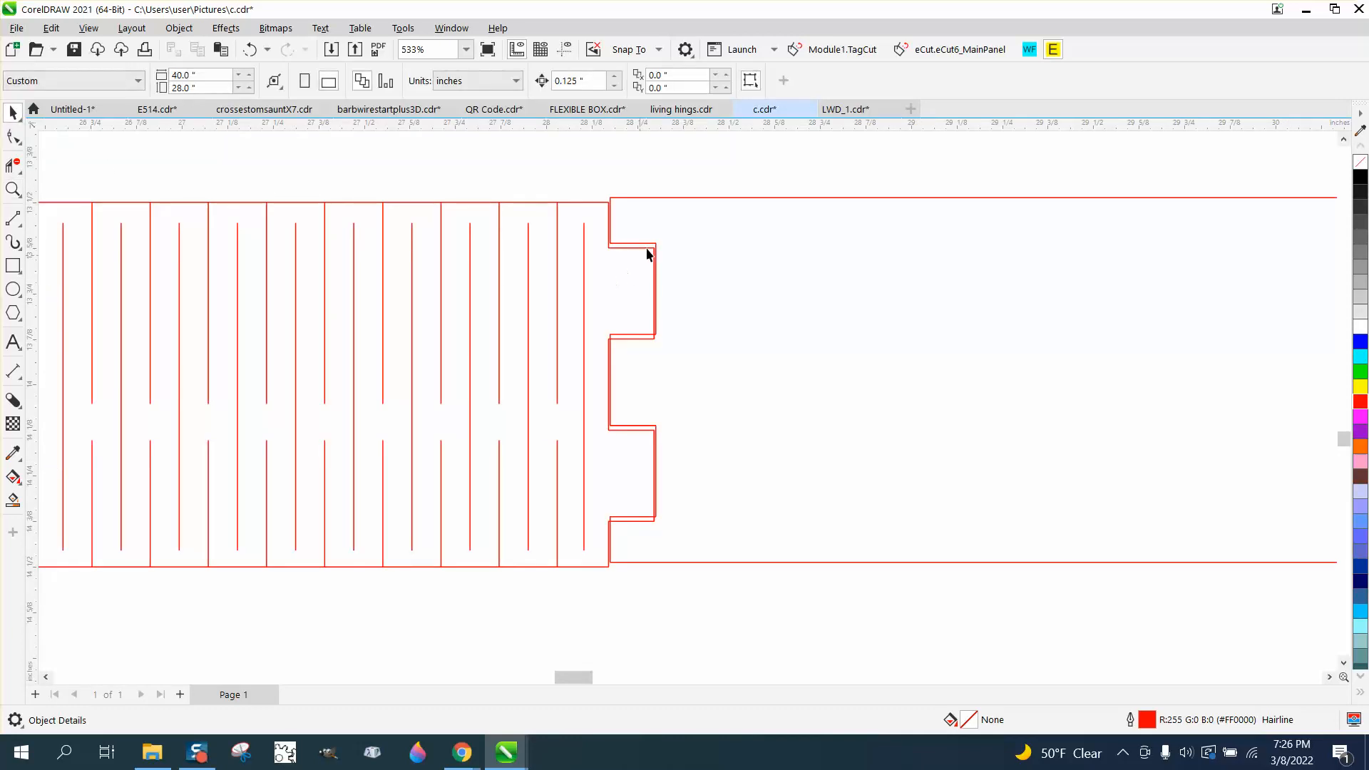
{"action": "mouse_move", "coordinate": [612, 198]}
{"action": "left_mouse_down"}
{"action": "mouse_move", "coordinate": [690, 238]}
{"action": "mouse_move", "coordinate": [614, 207]}
{"action": "left_mouse_up"}
Duplicate the double-notched piece and place both copies side by side above the hinge strip
{"action": "scroll", "coordinate": [577, 320], "scroll_direction": "down", "scroll_amount": 1}
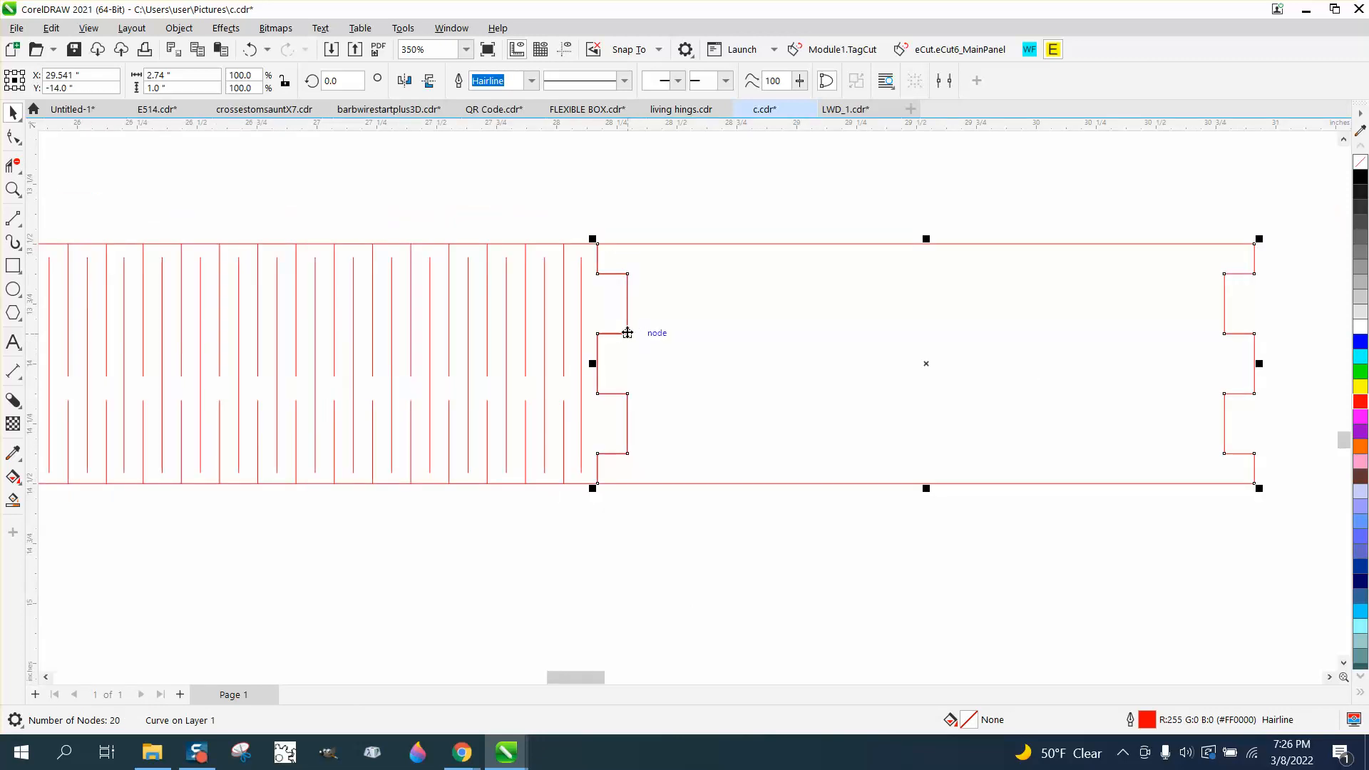
{"action": "scroll", "coordinate": [617, 329], "scroll_direction": "down", "scroll_amount": 2}
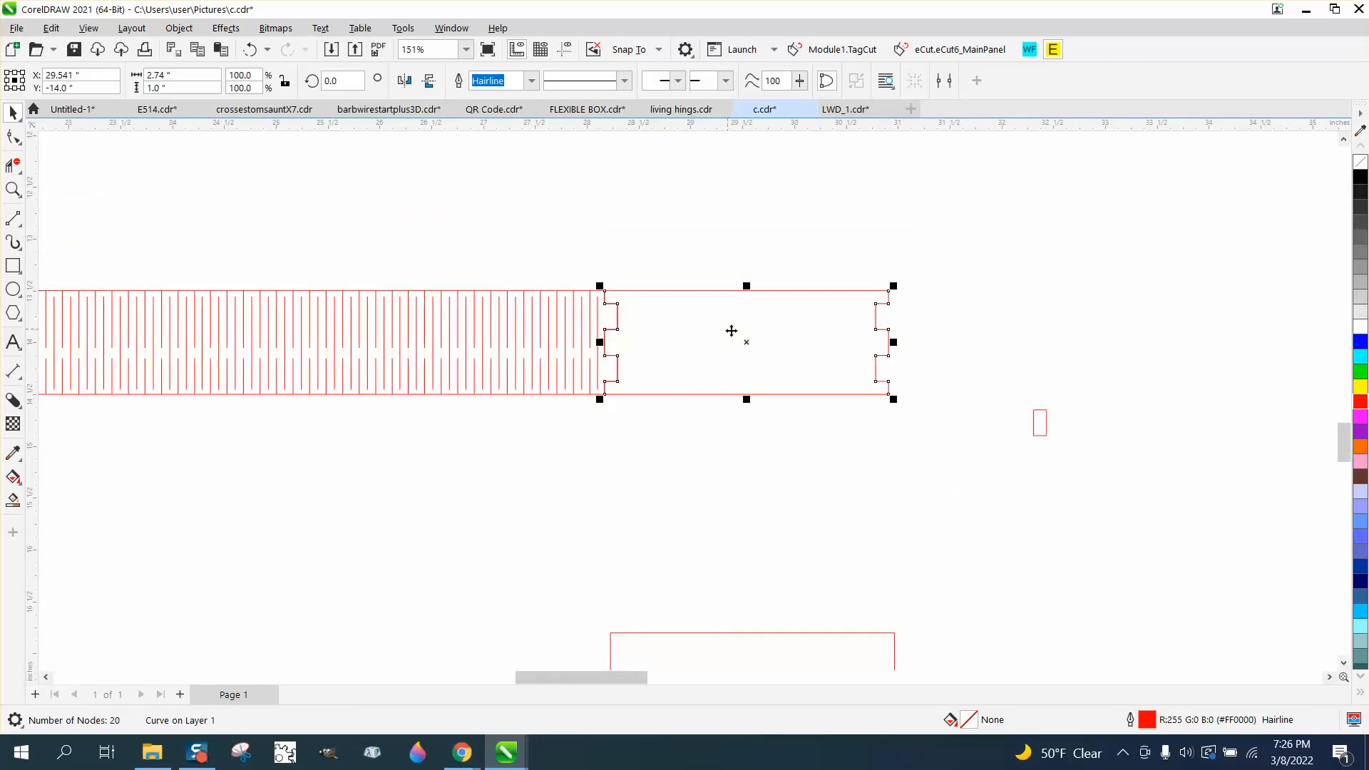
{"action": "left_click", "coordinate": [741, 339]}
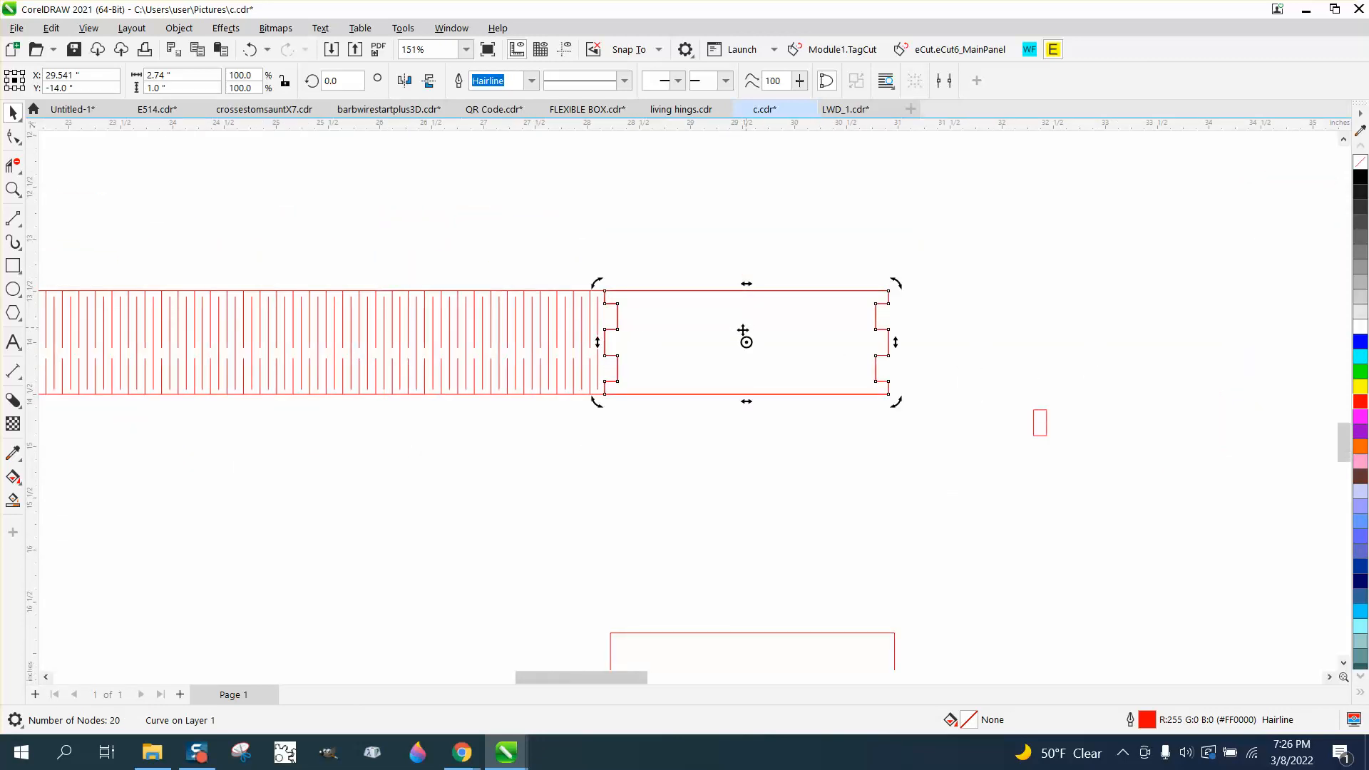
{"action": "left_click_drag", "start_coordinate": [752, 343], "coordinate": [742, 226]}
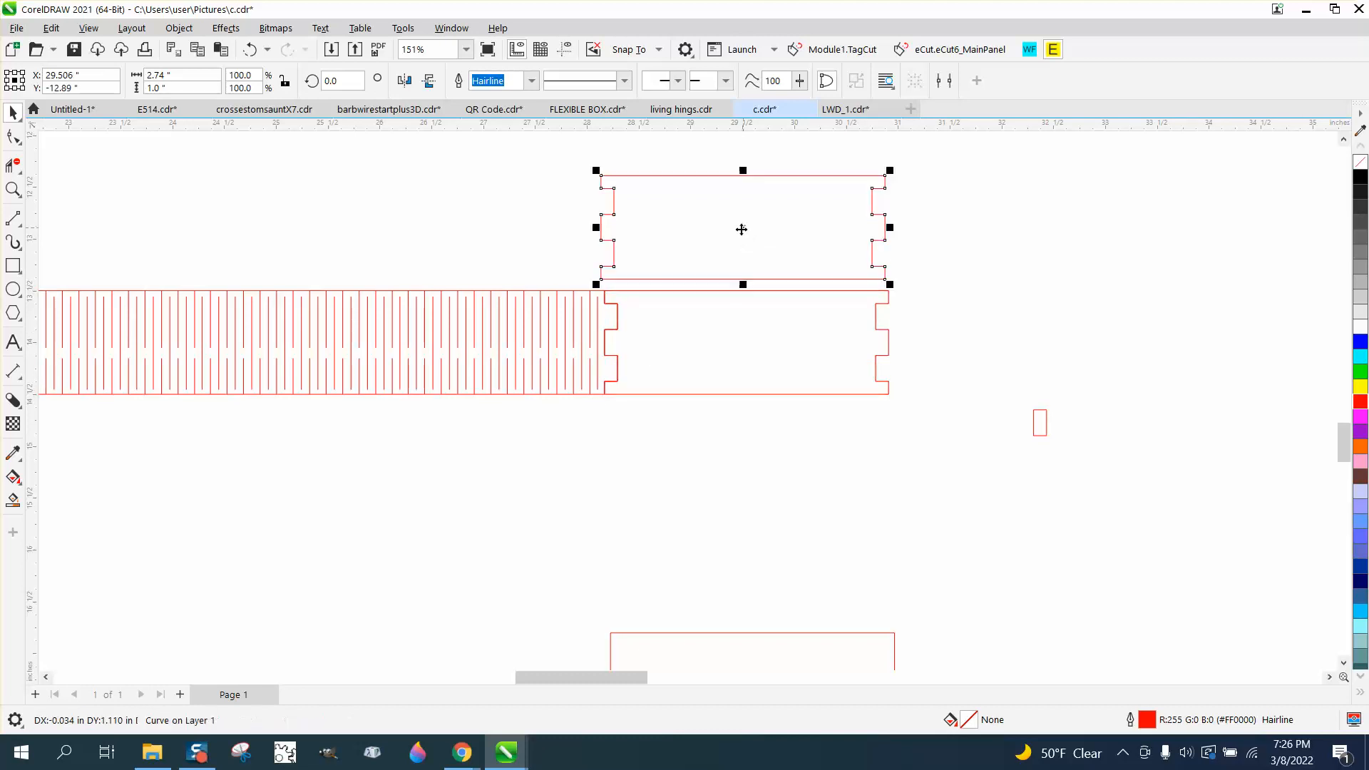
{"action": "left_click_drag", "start_coordinate": [710, 345], "coordinate": [1008, 228]}
Shift the small C upward and move a notched piece into the opening of the red outlined C
{"action": "scroll", "coordinate": [711, 378], "scroll_direction": "down", "scroll_amount": 4}
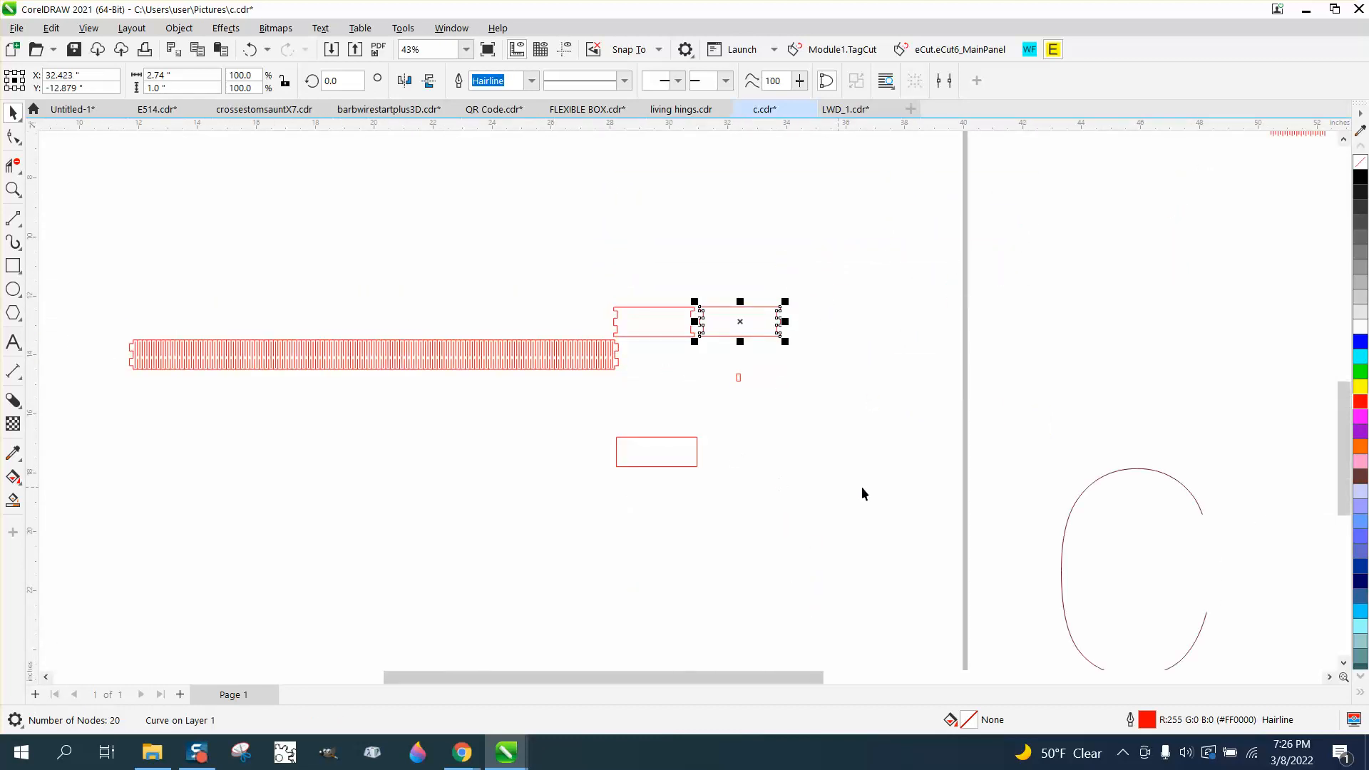
{"action": "left_click_drag", "start_coordinate": [1083, 501], "coordinate": [1043, 380]}
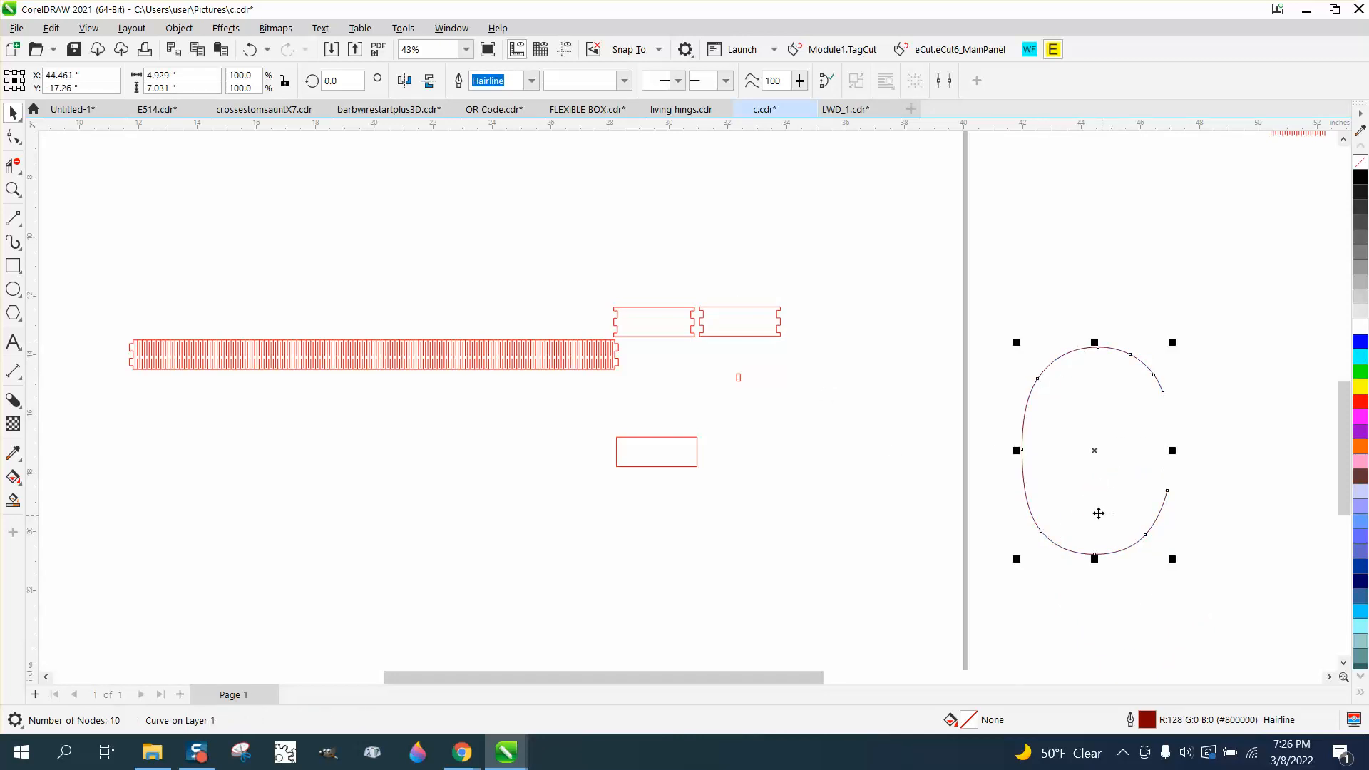
{"action": "scroll", "coordinate": [888, 462], "scroll_direction": "down", "scroll_amount": 3}
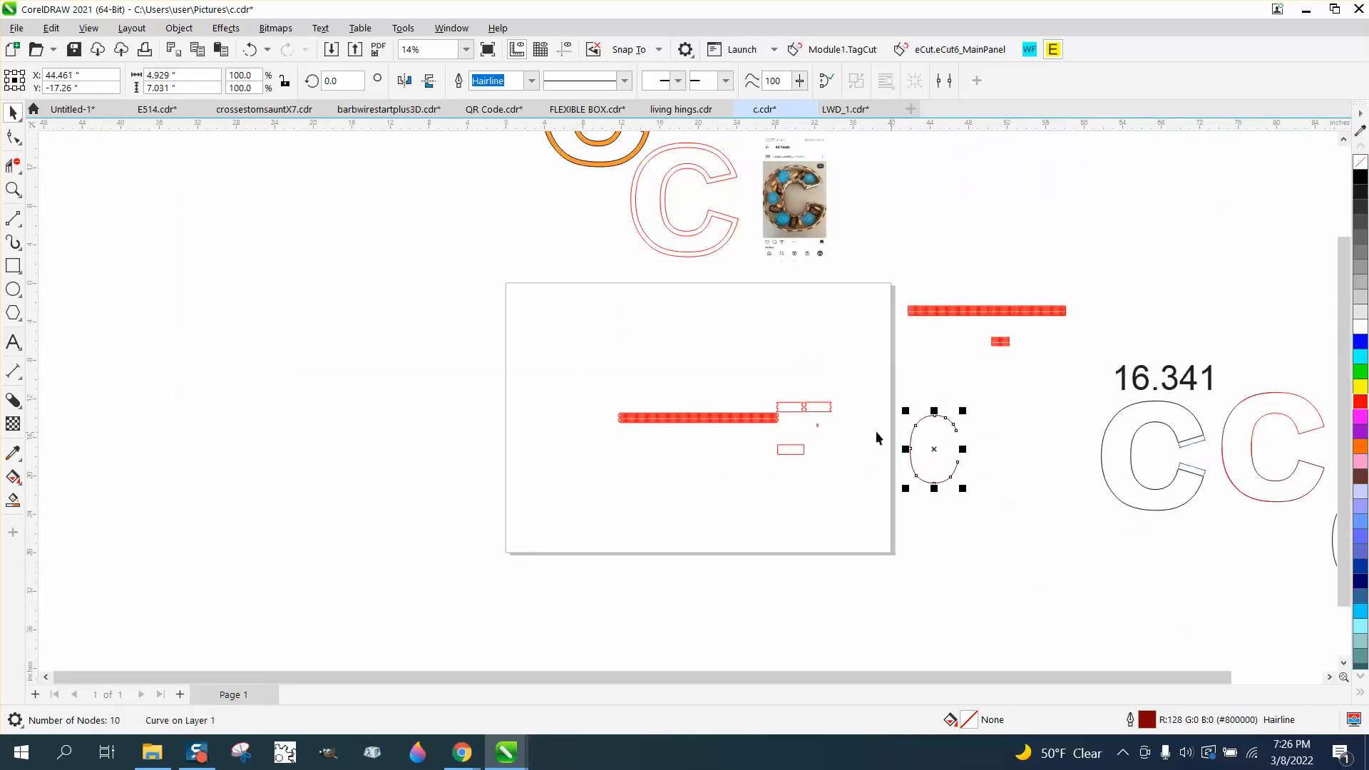
{"action": "left_click_drag", "start_coordinate": [817, 422], "coordinate": [1313, 464]}
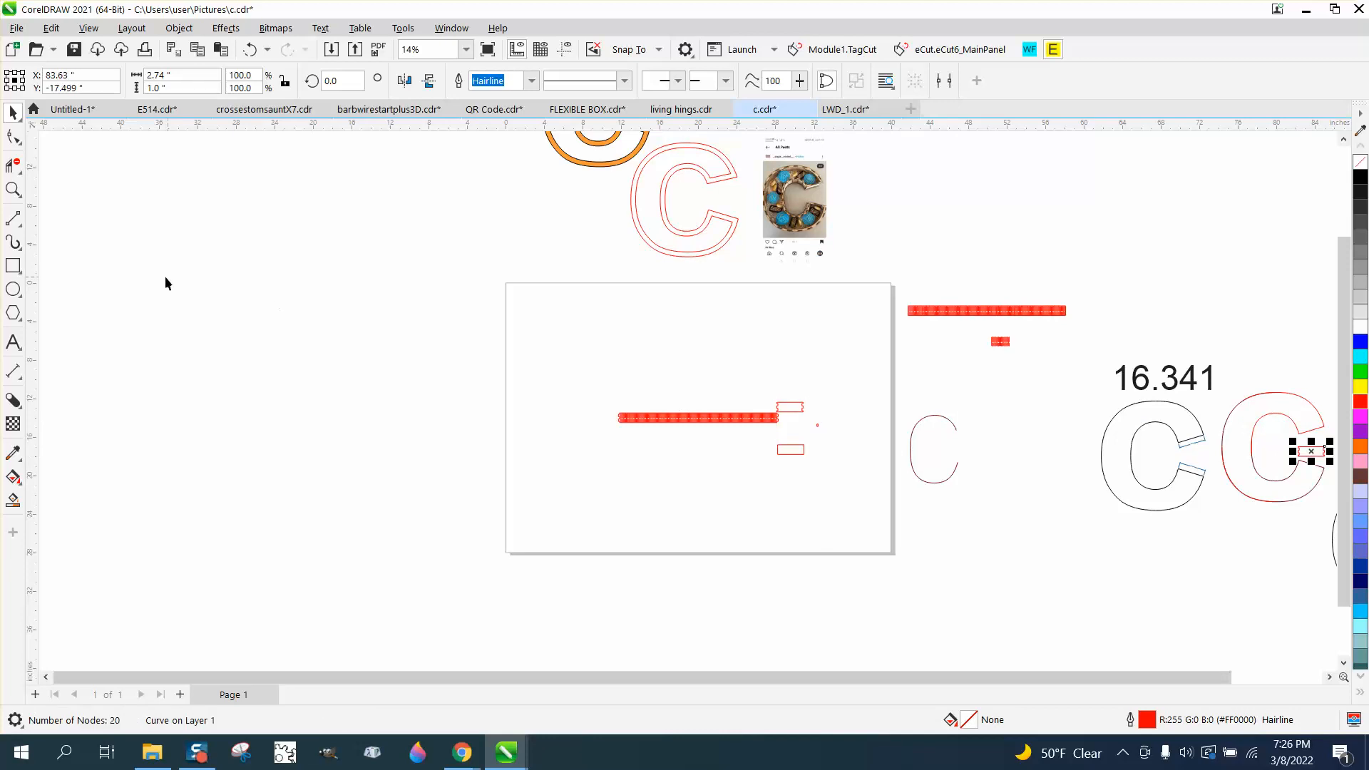
{"action": "left_click", "coordinate": [13, 189]}
{"action": "left_click", "coordinate": [1336, 495]}
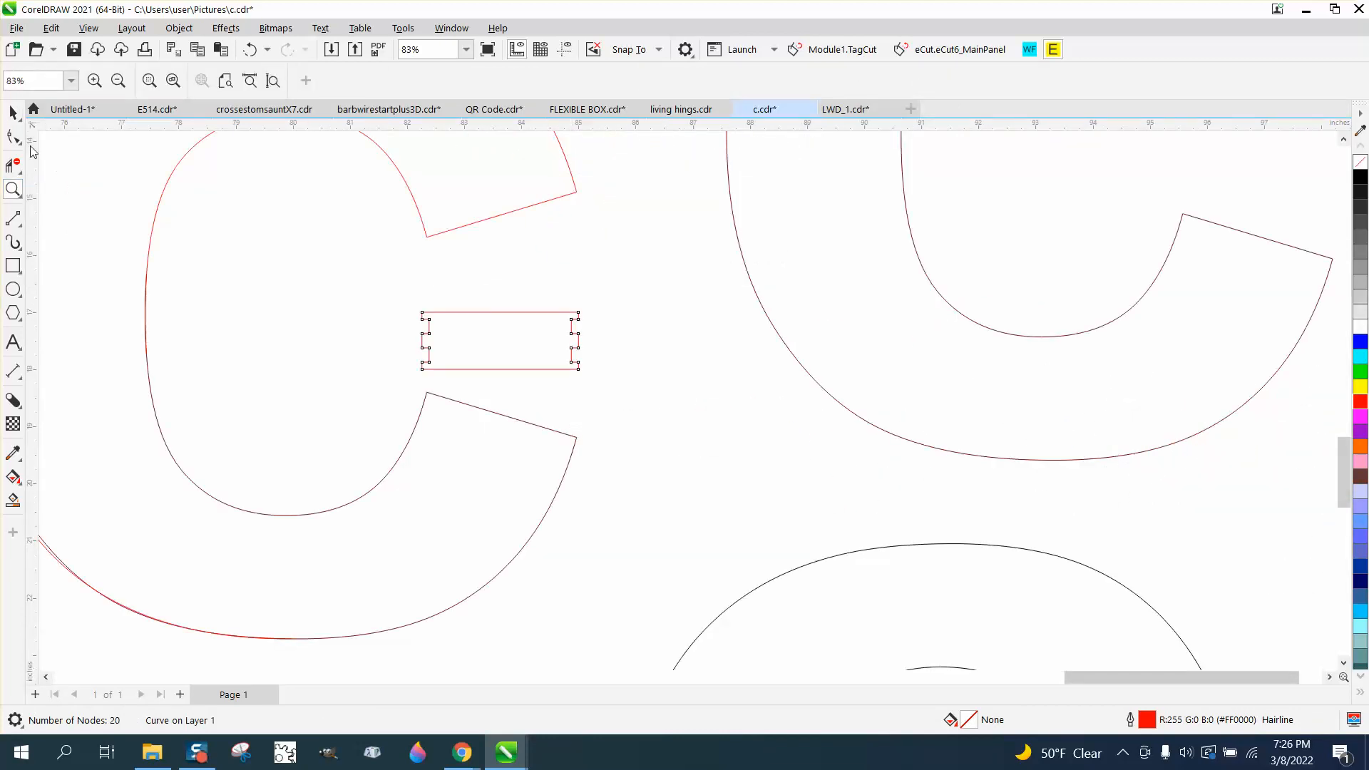
Move the notched piece onto the red C's upper opening and rotate it about its lower-left corner to about 343°
{"action": "left_click", "coordinate": [13, 112]}
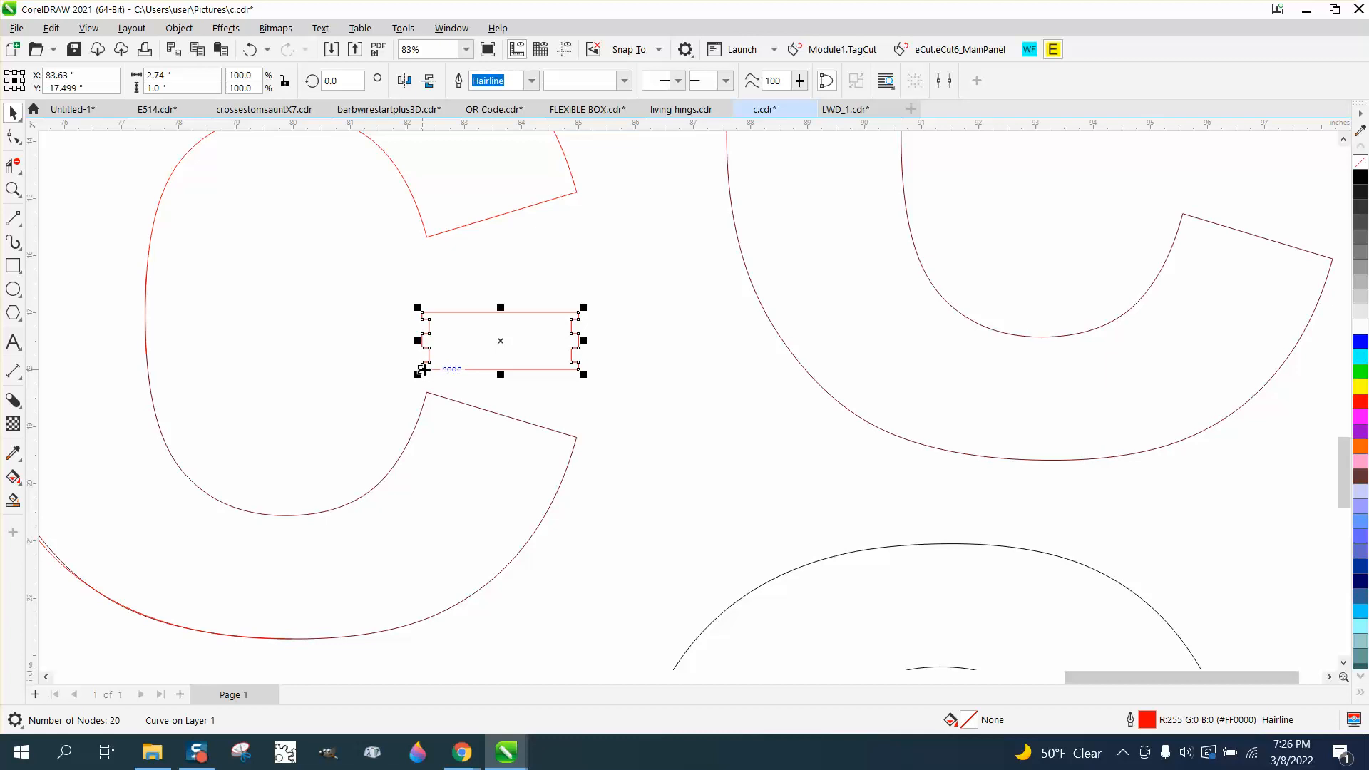
{"action": "left_click_drag", "start_coordinate": [423, 370], "coordinate": [427, 391]}
{"action": "left_click", "coordinate": [427, 391]}
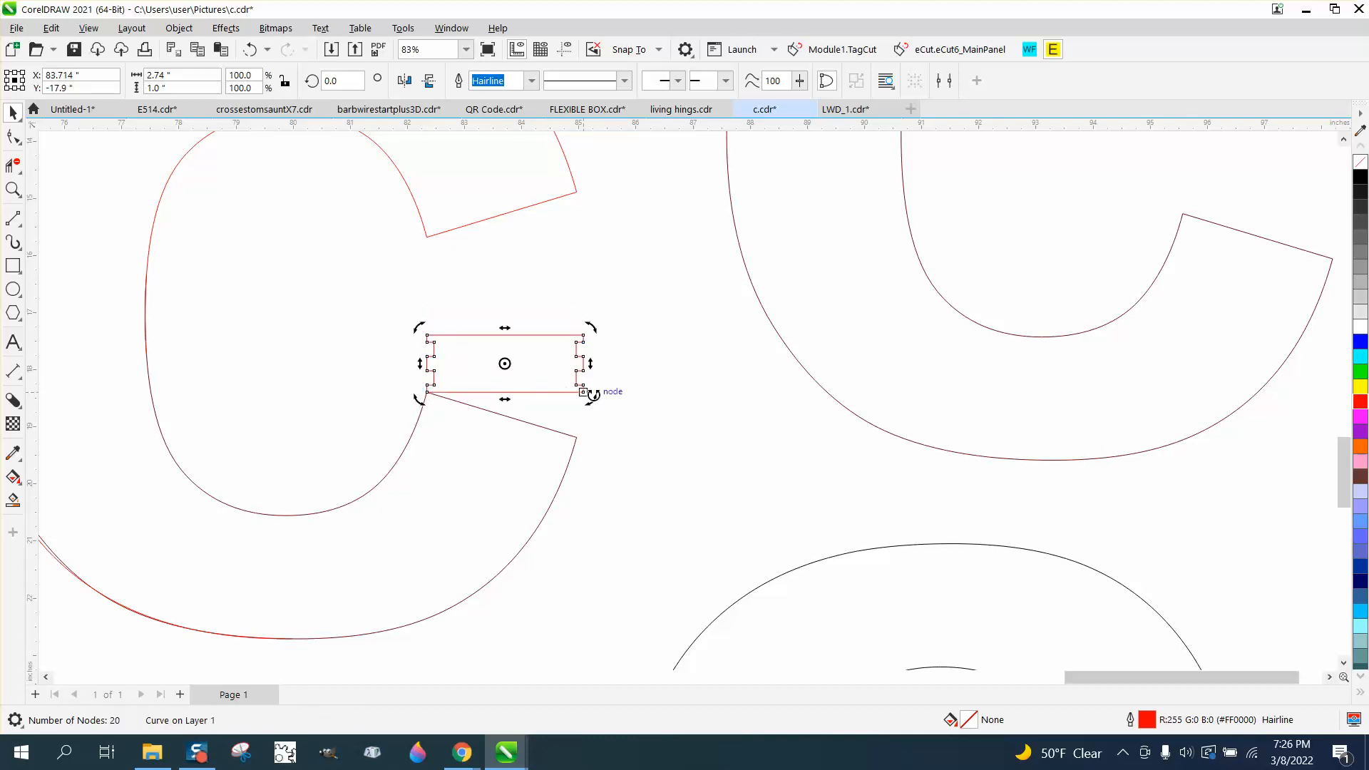
{"action": "left_click_drag", "start_coordinate": [505, 364], "coordinate": [426, 392]}
{"action": "left_click_drag", "start_coordinate": [590, 399], "coordinate": [583, 447]}
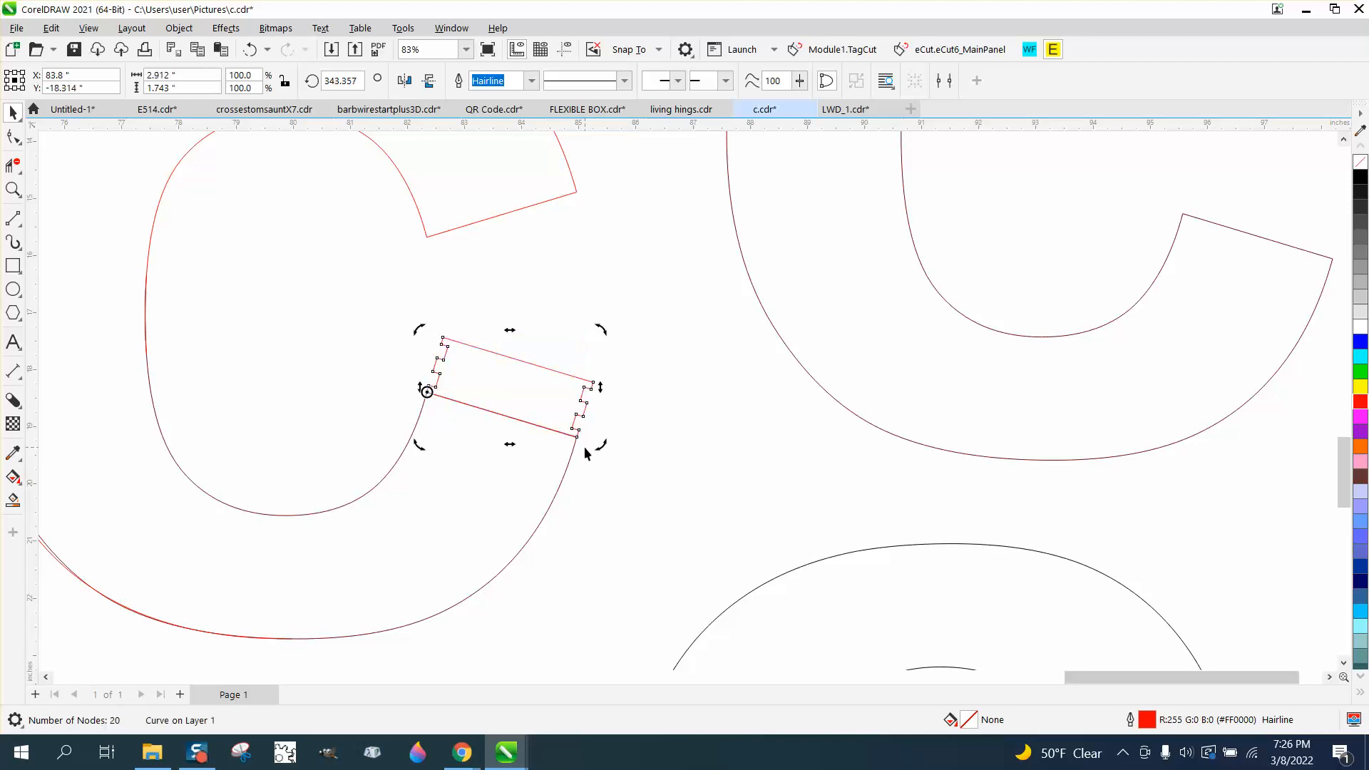
Move the rotated notched piece off the C to just above its opening
{"action": "left_click", "coordinate": [402, 383]}
{"action": "scroll", "coordinate": [655, 435], "scroll_direction": "down", "scroll_amount": 2}
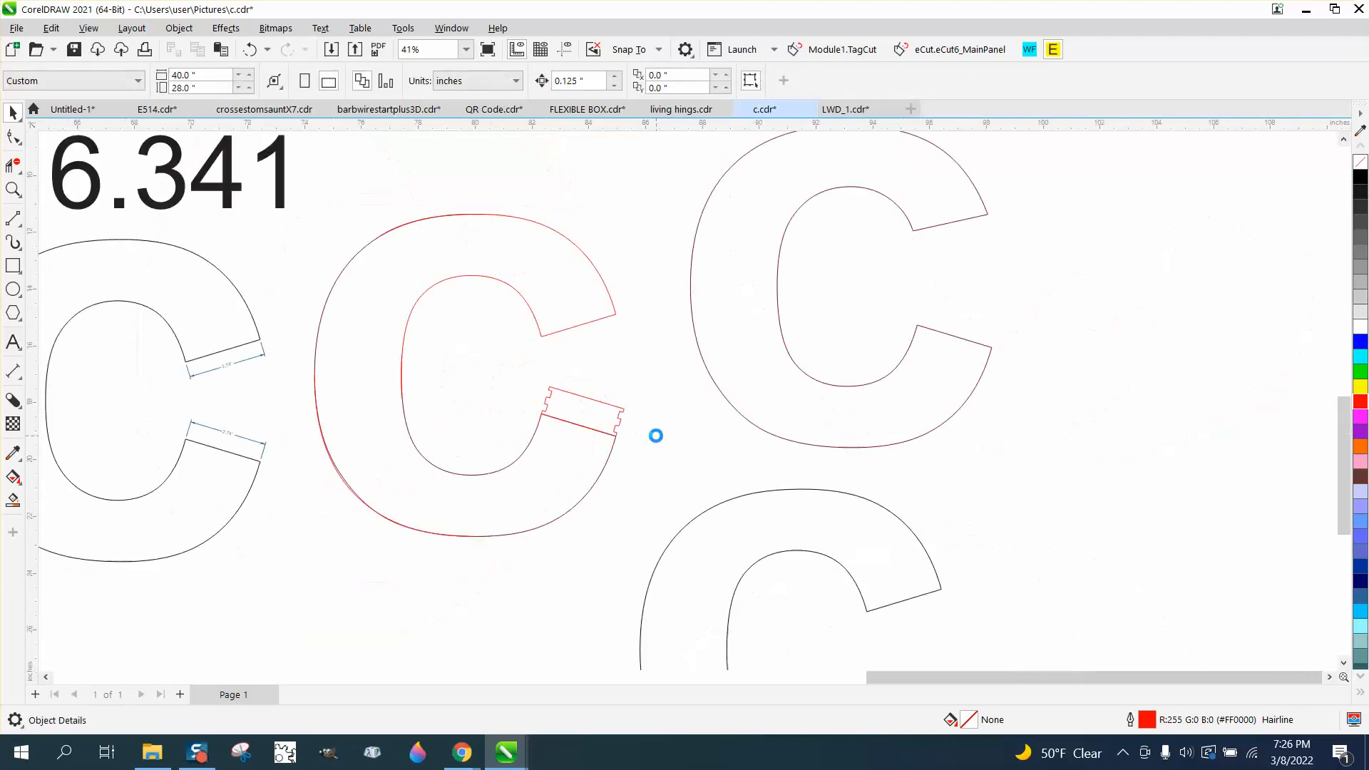
{"action": "left_click_drag", "start_coordinate": [620, 415], "coordinate": [607, 203]}
{"action": "scroll", "coordinate": [820, 484], "scroll_direction": "down", "scroll_amount": 3}
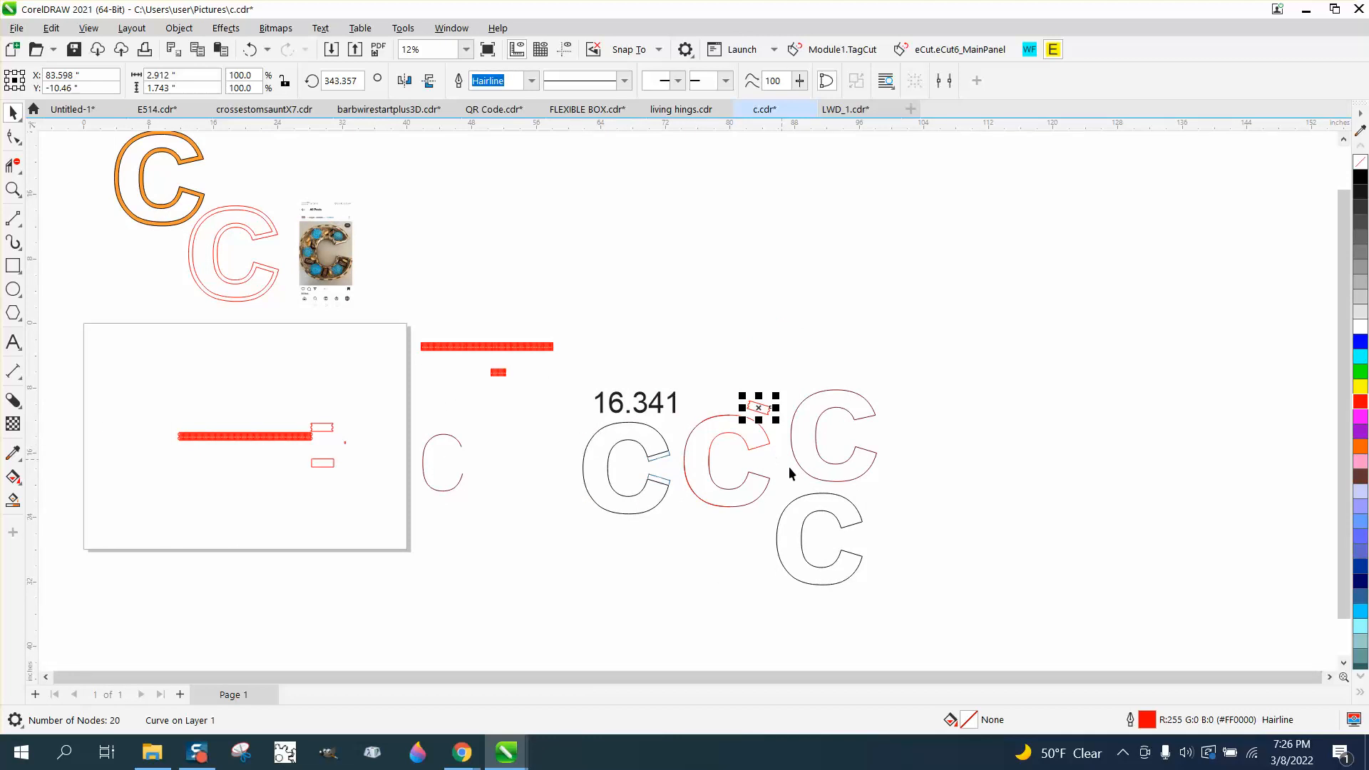
Break apart the small black C's outline at the two corner nodes of its upper opening
{"action": "left_click", "coordinate": [825, 504]}
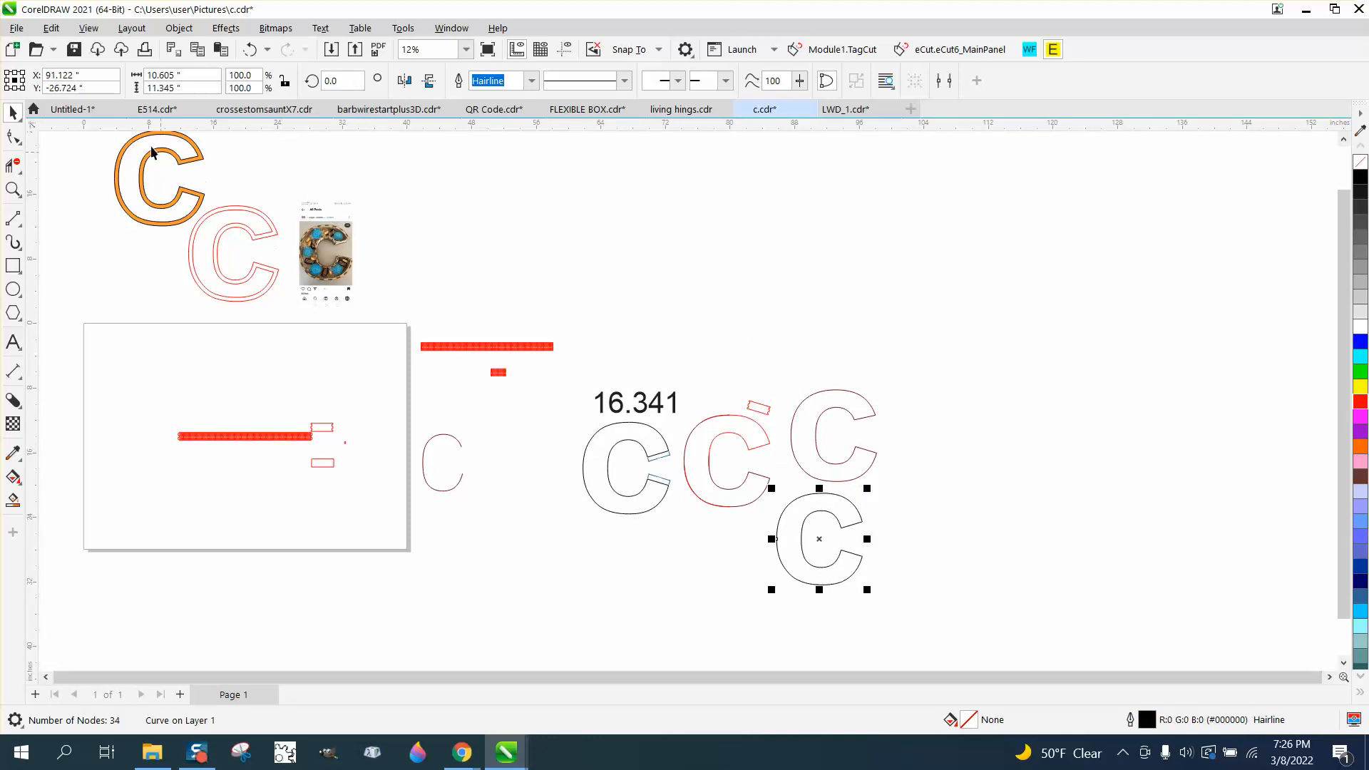
{"action": "left_click", "coordinate": [14, 137]}
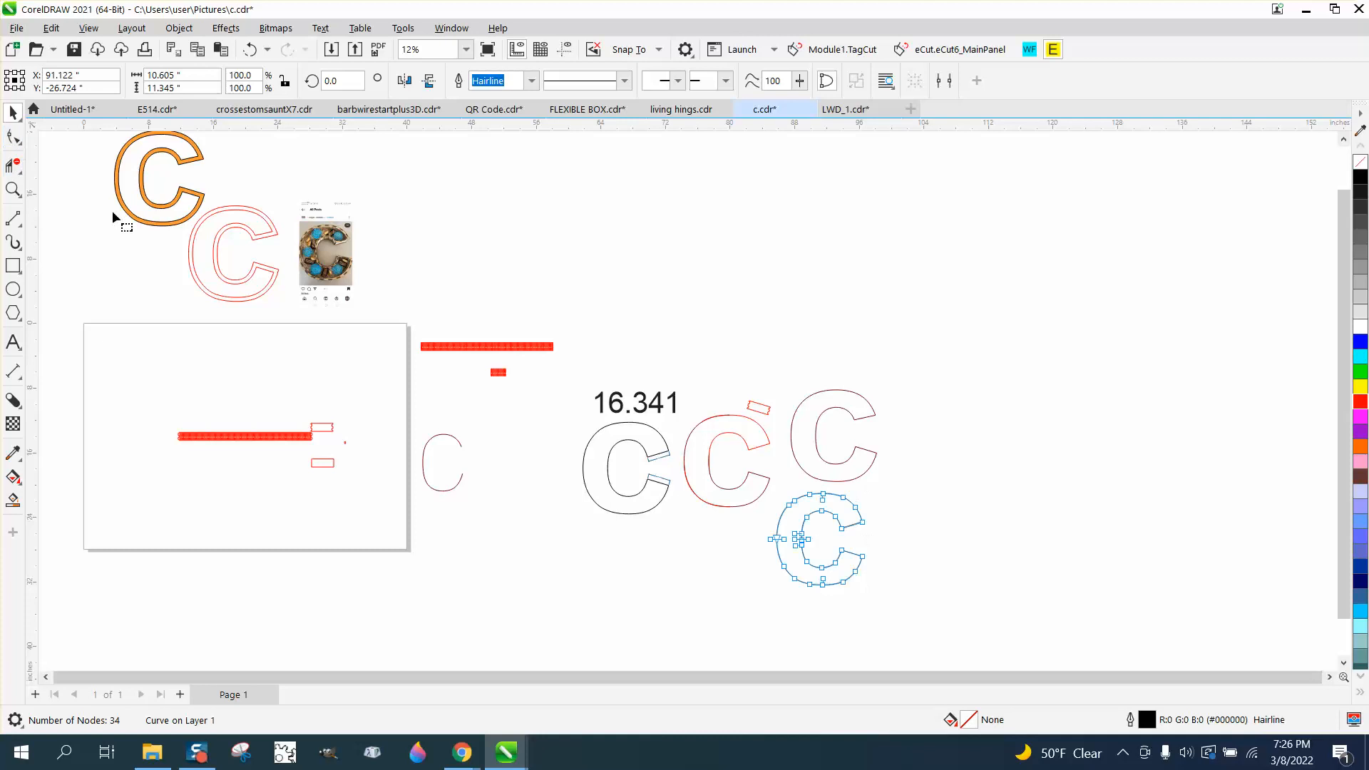
{"action": "left_click", "coordinate": [862, 521]}
{"action": "right_click", "coordinate": [862, 521]}
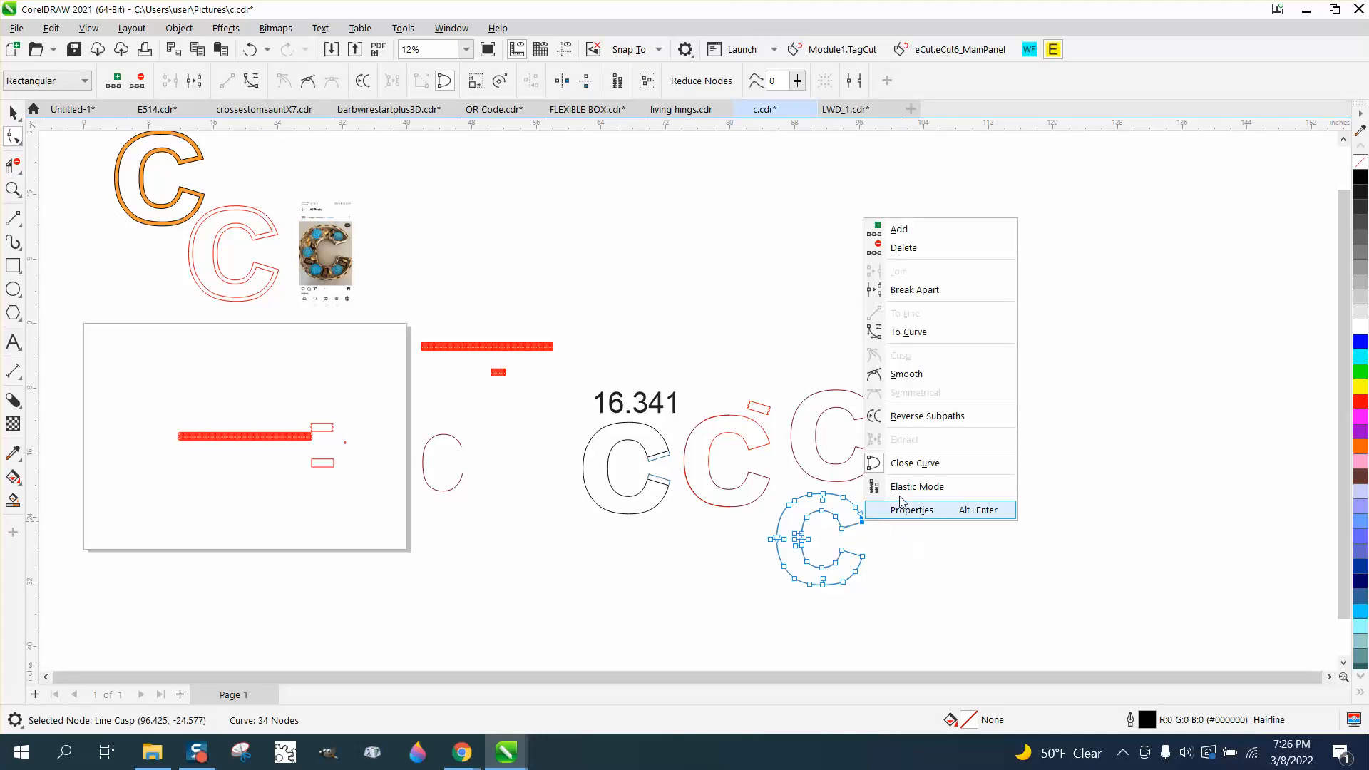
{"action": "left_click", "coordinate": [915, 290]}
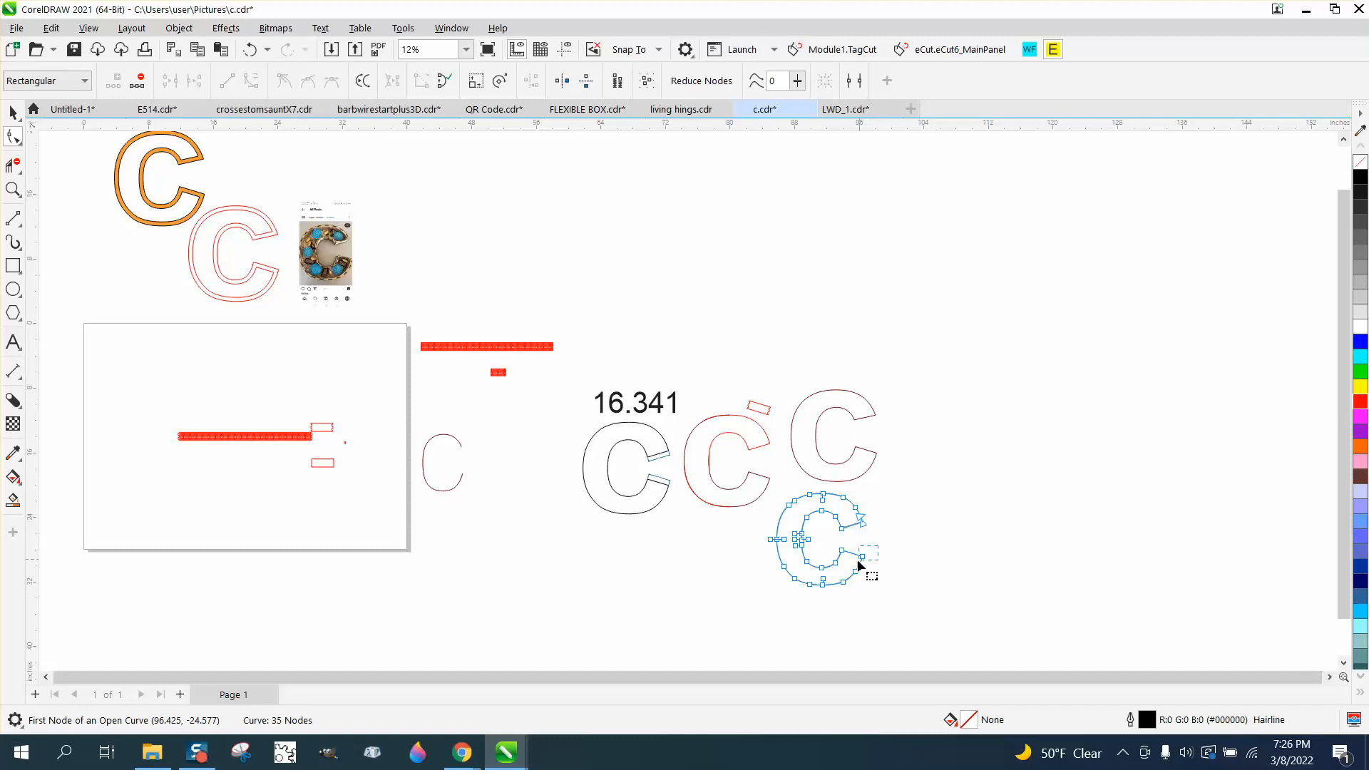
{"action": "left_click_drag", "start_coordinate": [859, 563], "coordinate": [857, 564]}
{"action": "right_click", "coordinate": [862, 561]}
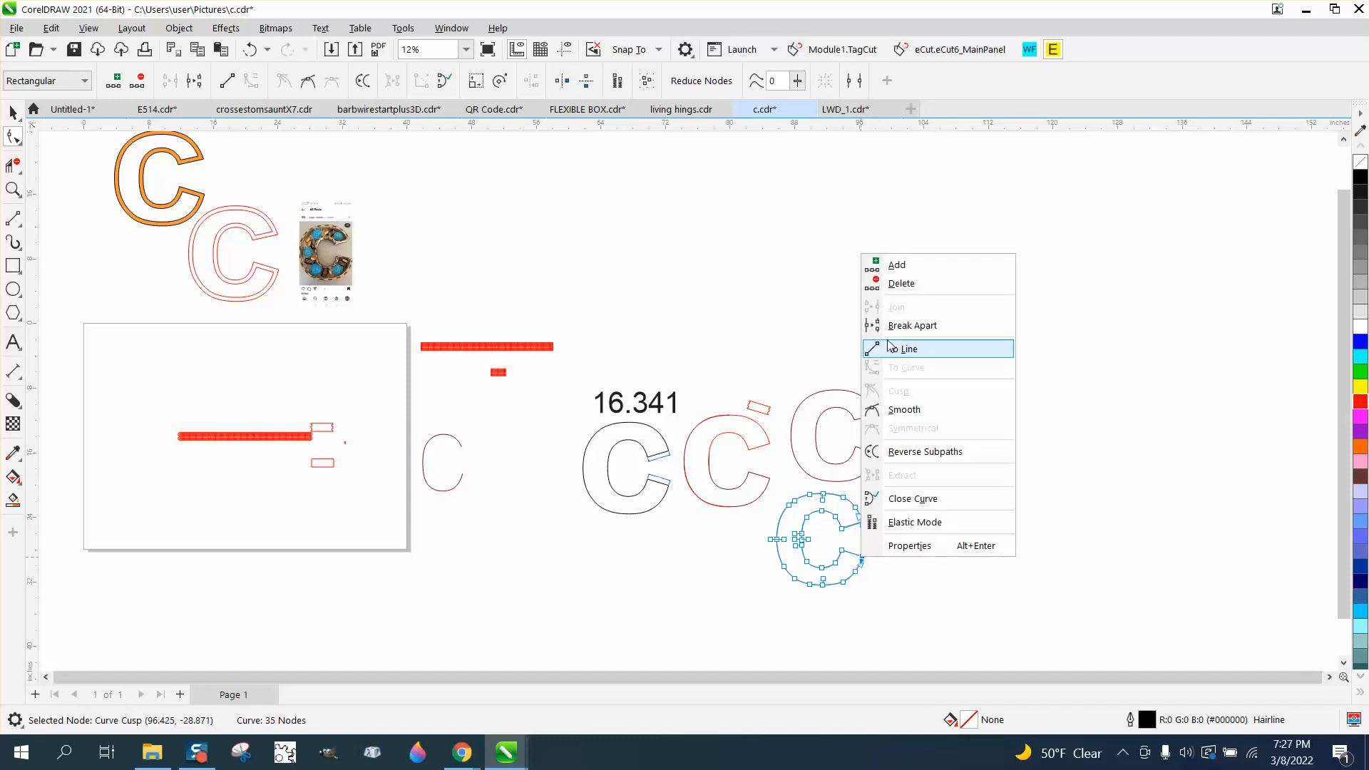
{"action": "left_click", "coordinate": [915, 324]}
Delete the inner curve and opening segments of the small C, keeping only its outer arc
{"action": "left_click", "coordinate": [12, 189]}
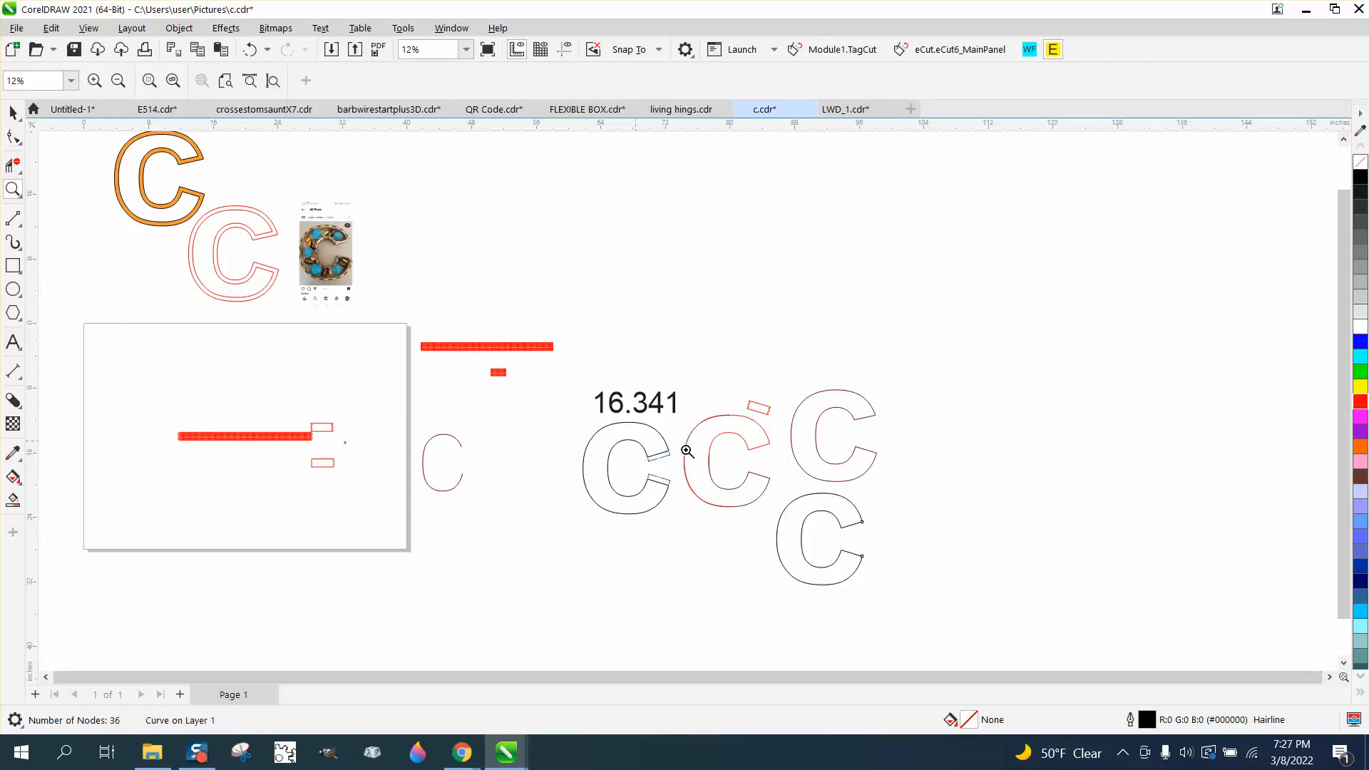
{"action": "left_click", "coordinate": [850, 572]}
{"action": "left_click", "coordinate": [13, 165]}
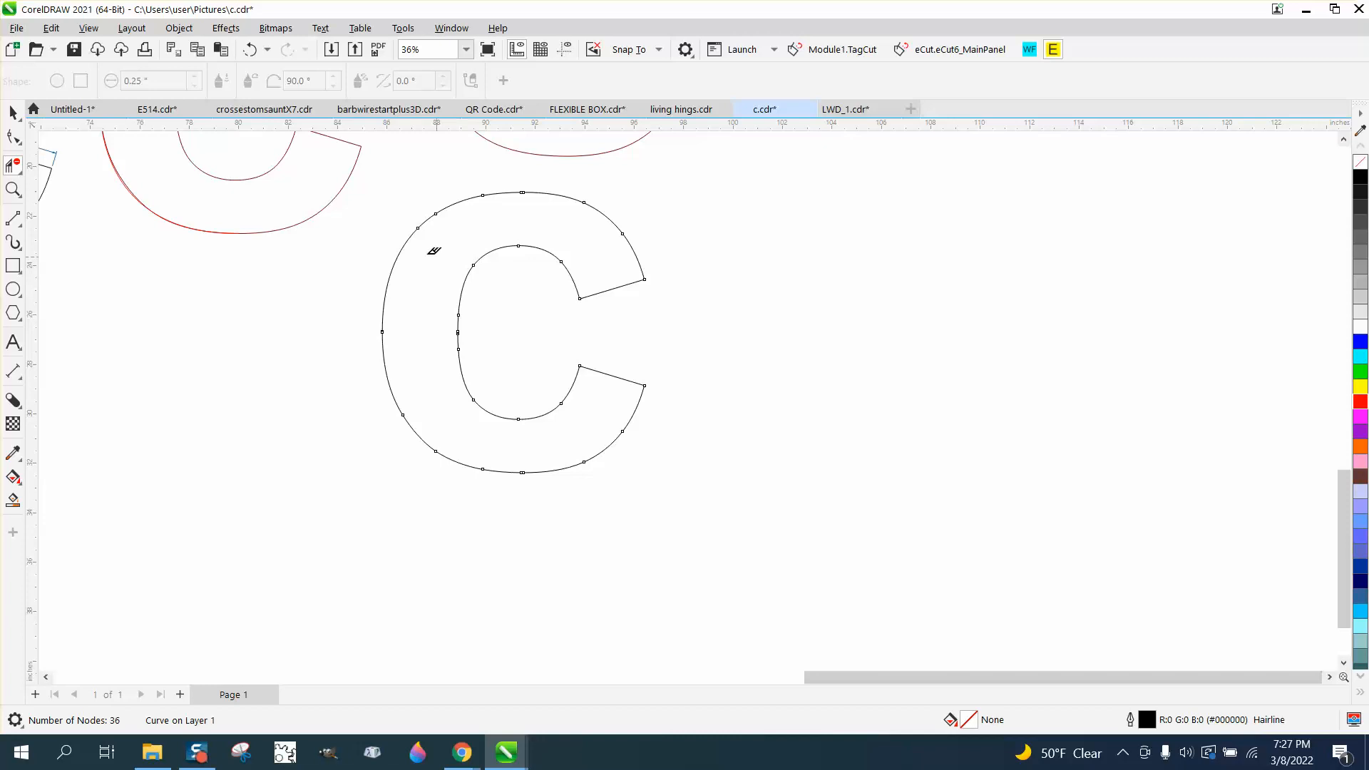
{"action": "left_click_drag", "start_coordinate": [404, 264], "coordinate": [335, 241]}
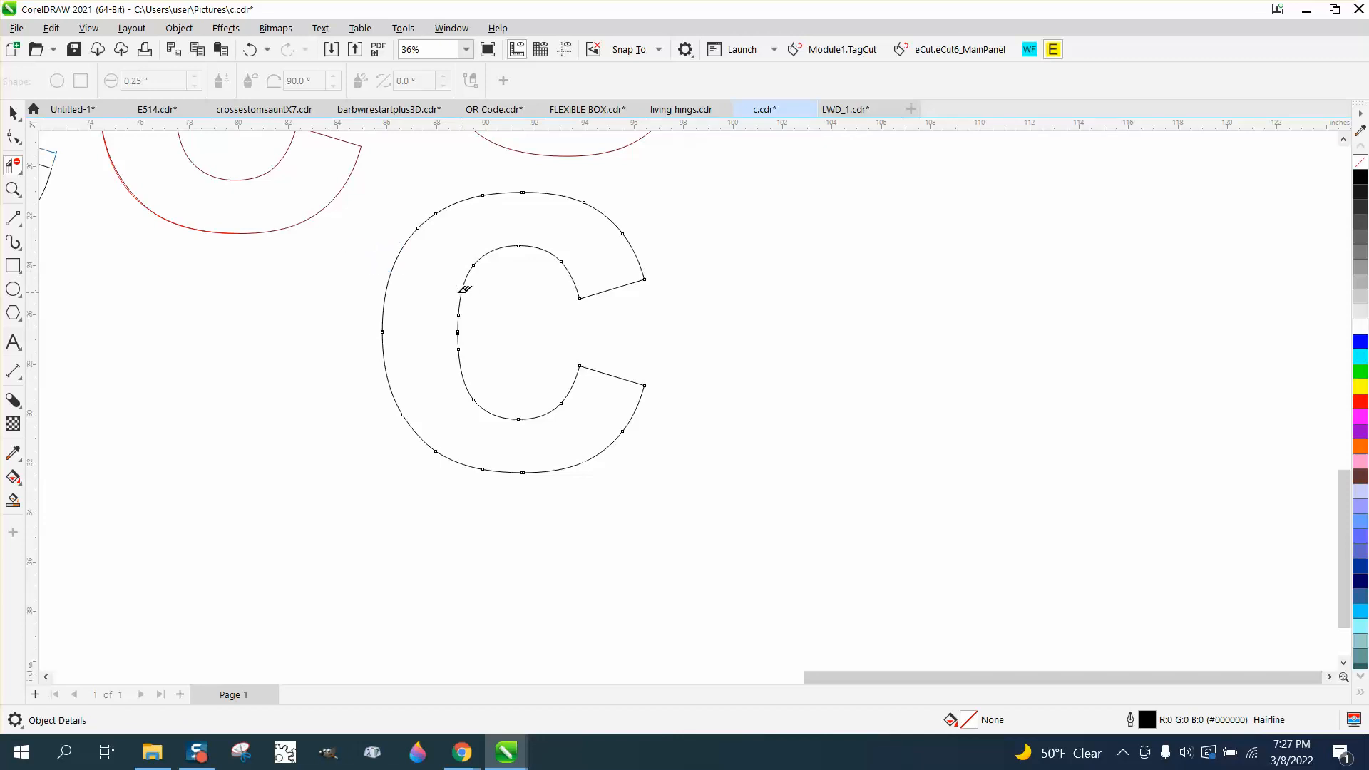
{"action": "left_click_drag", "start_coordinate": [537, 378], "coordinate": [592, 400]}
{"action": "scroll", "coordinate": [571, 417], "scroll_direction": "down", "scroll_amount": 2}
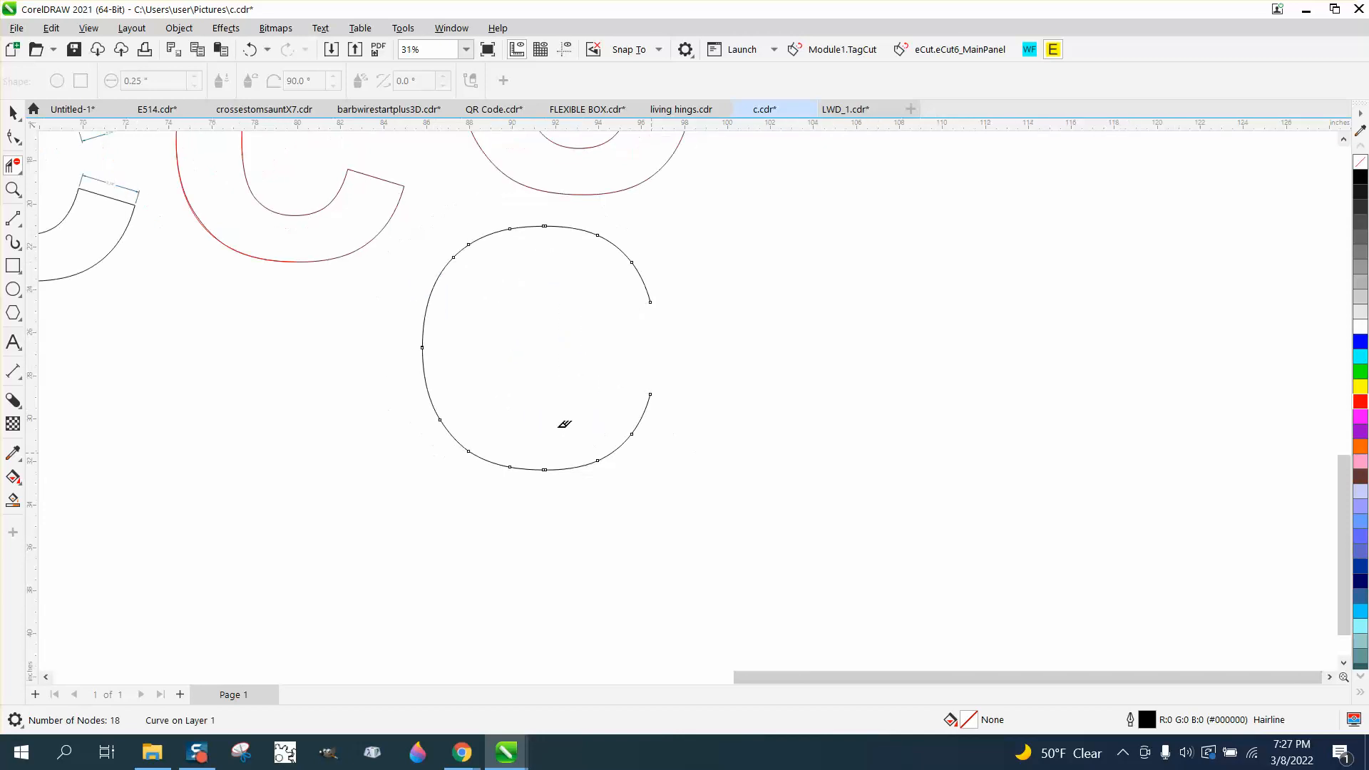
Open the Properties docker to examine the outer arc's curve length
{"action": "left_click", "coordinate": [15, 113]}
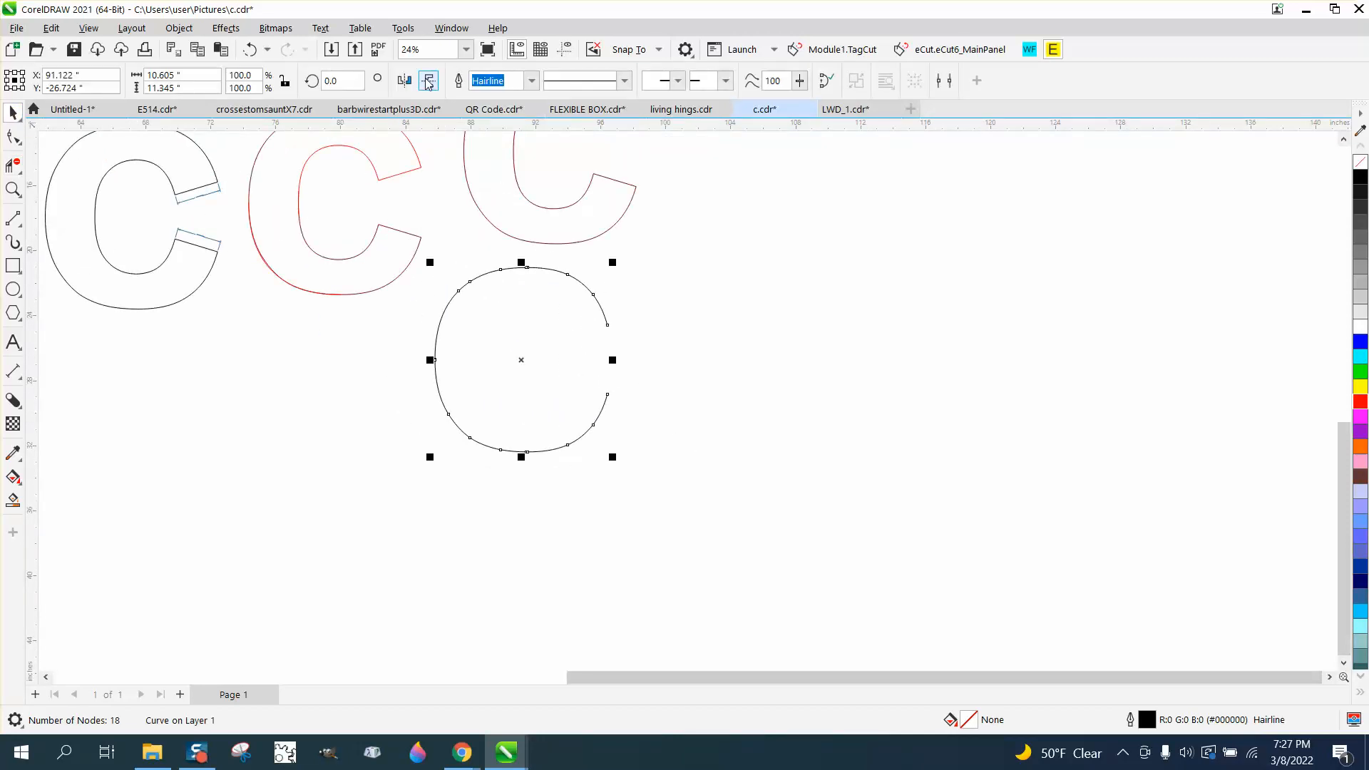
{"action": "left_click", "coordinate": [451, 29]}
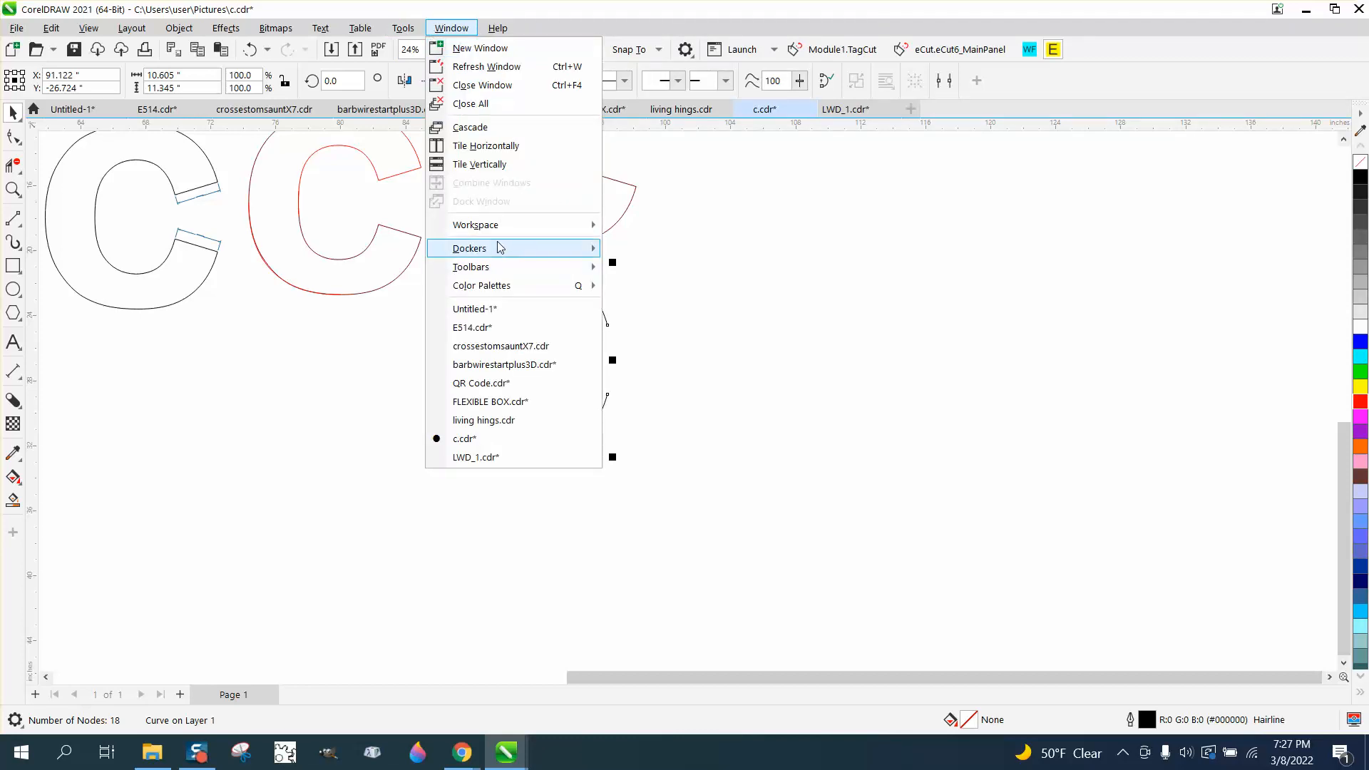
{"action": "mouse_move", "coordinate": [503, 248]}
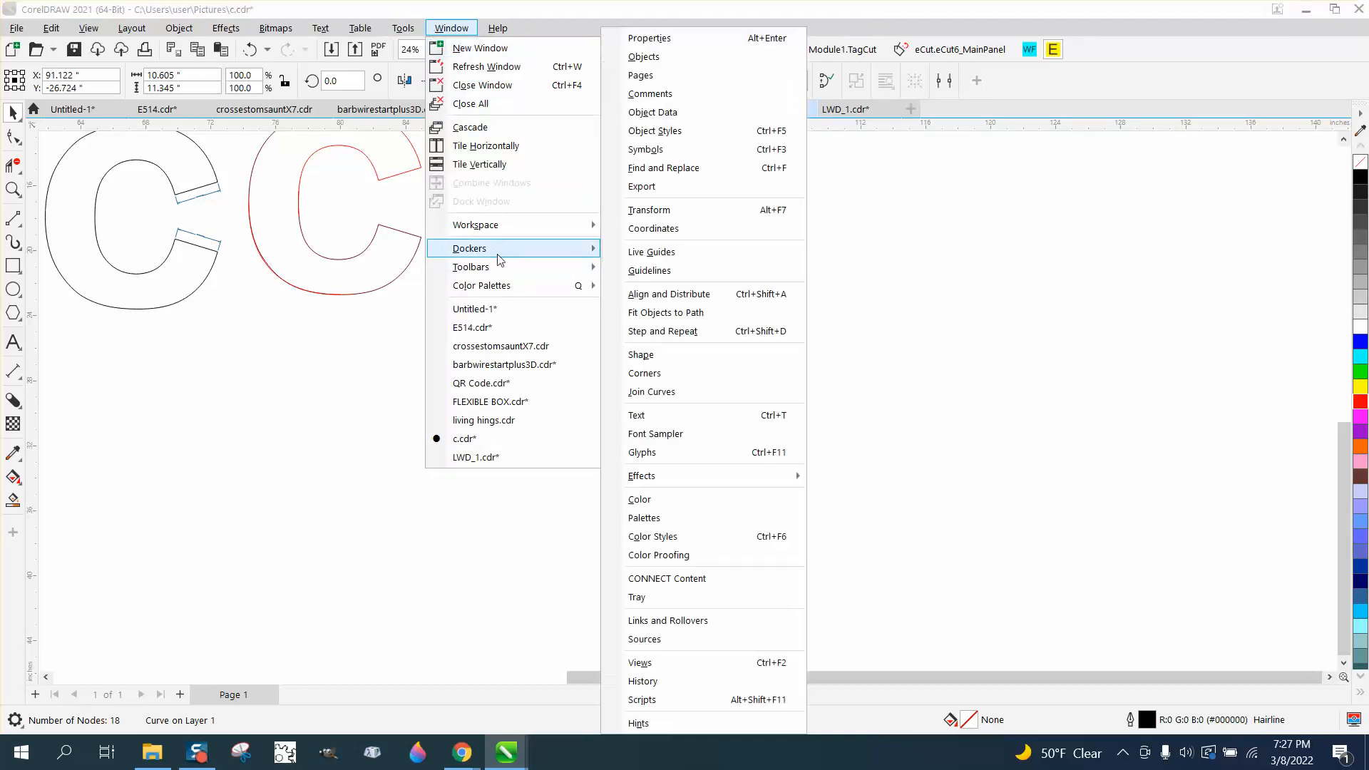
{"action": "left_click", "coordinate": [682, 43]}
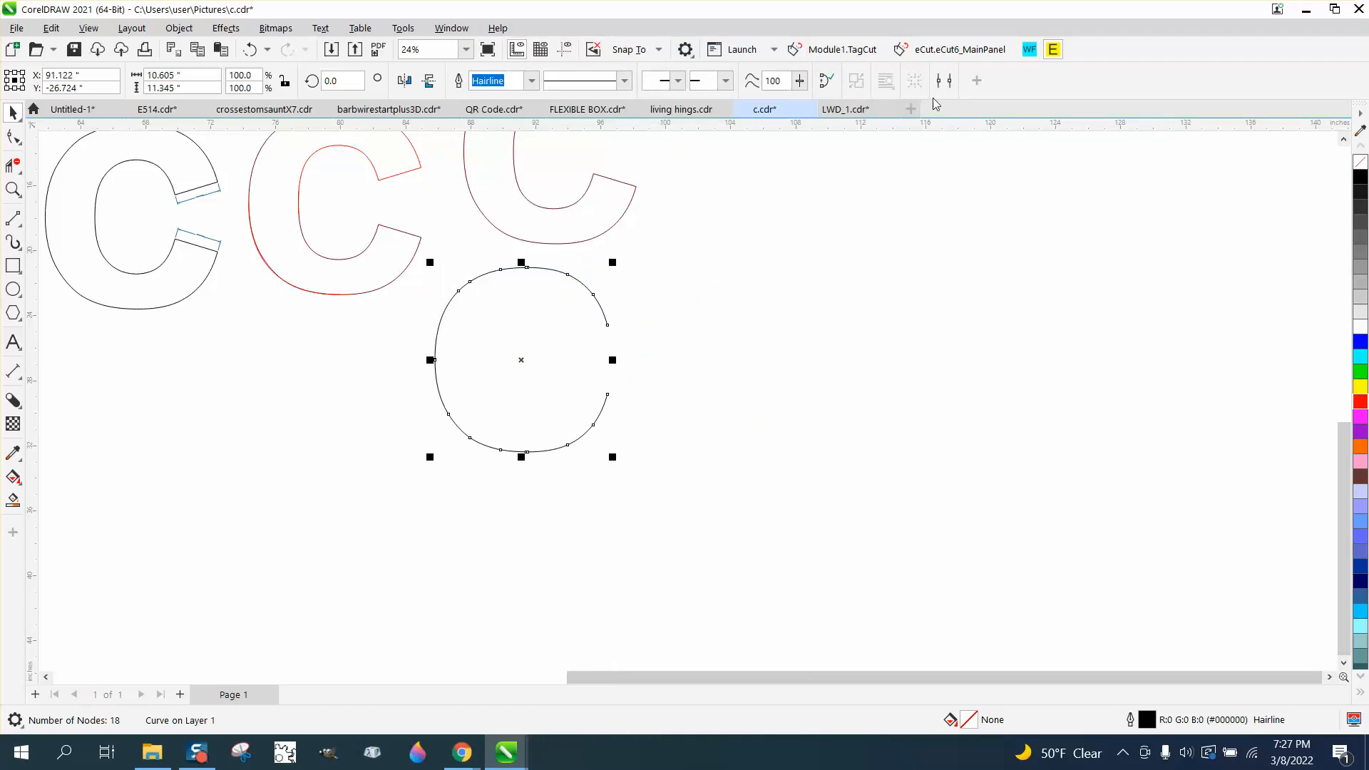
{"action": "left_click", "coordinate": [1196, 130]}
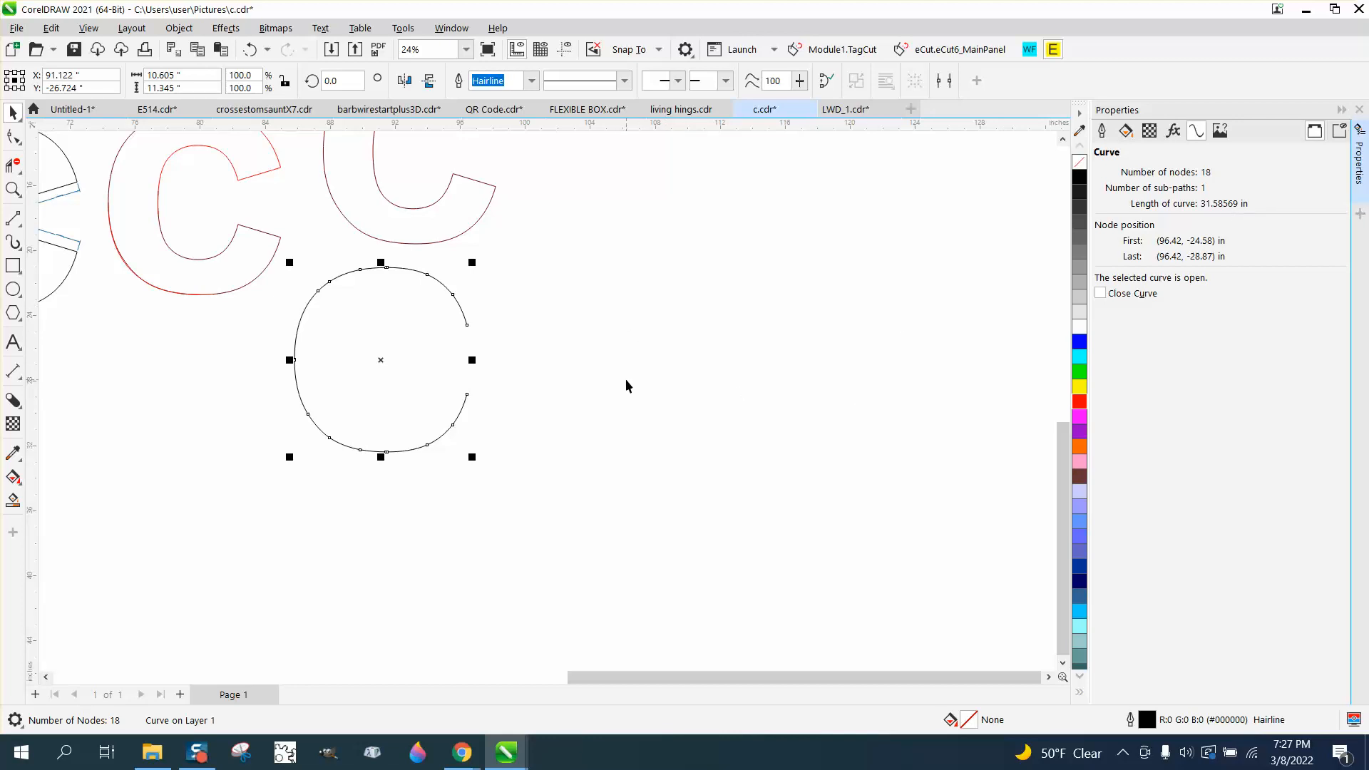
{"action": "left_click", "coordinate": [688, 391]}
{"action": "scroll", "coordinate": [683, 390], "scroll_direction": "down", "scroll_amount": 3}
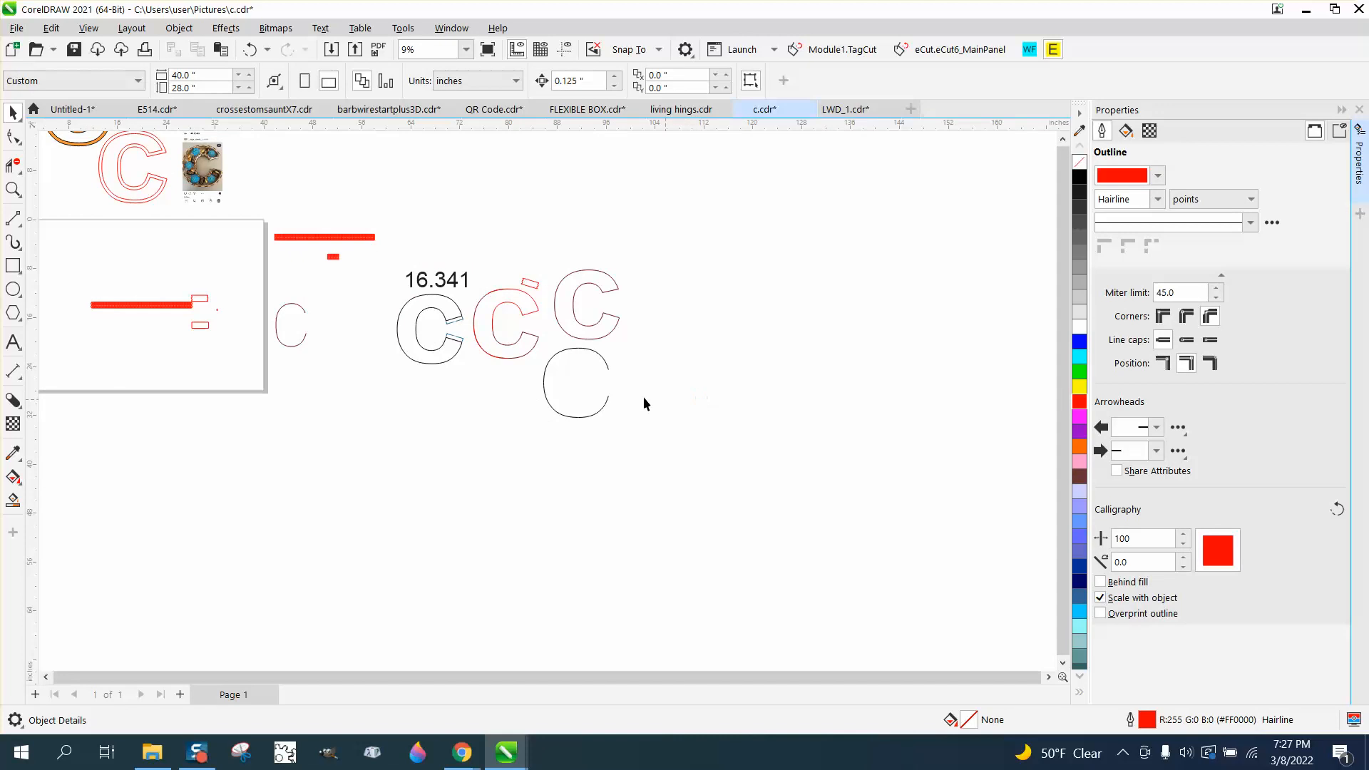
Move the rotated notched piece back beside the hinge strip's end pieces on the page
{"action": "left_click", "coordinate": [20, 192]}
{"action": "left_click_drag", "start_coordinate": [92, 278], "coordinate": [324, 348]}
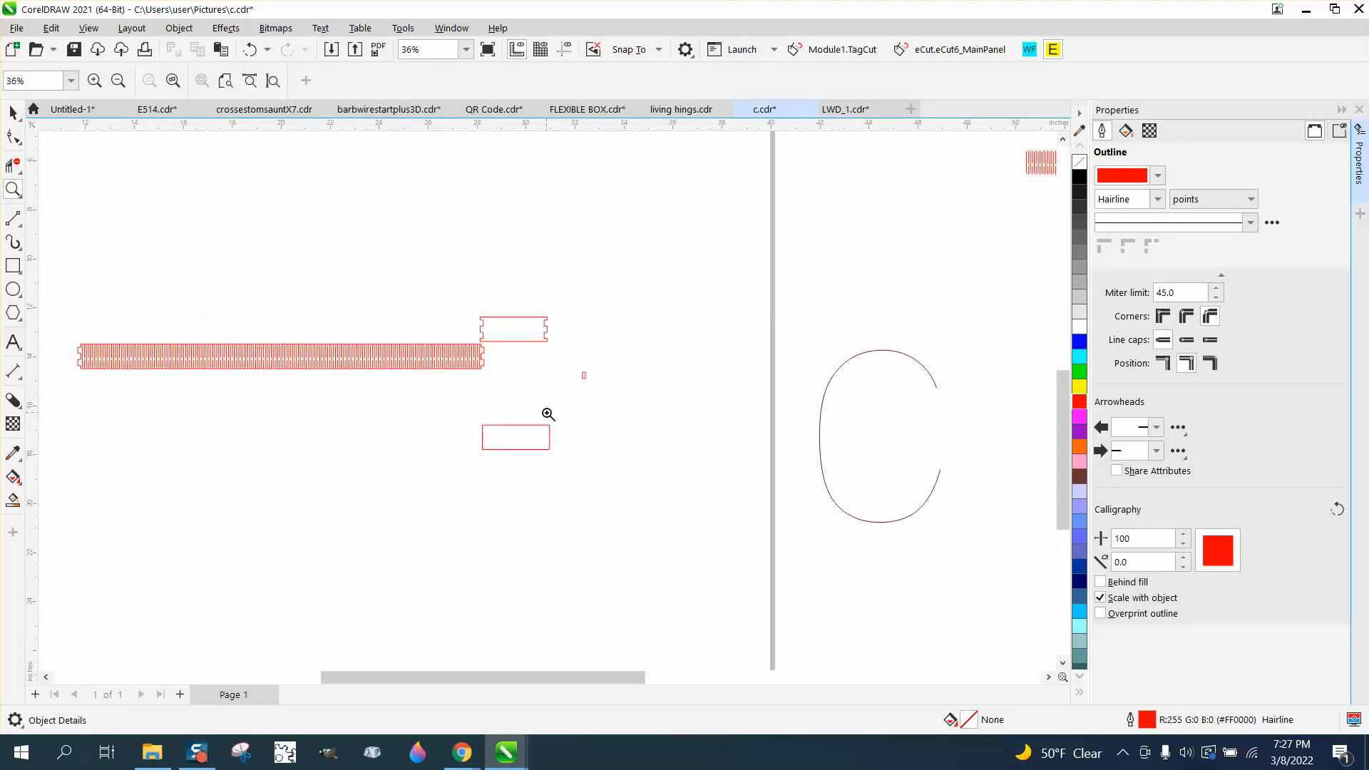
{"action": "scroll", "coordinate": [549, 417], "scroll_direction": "down", "scroll_amount": 4}
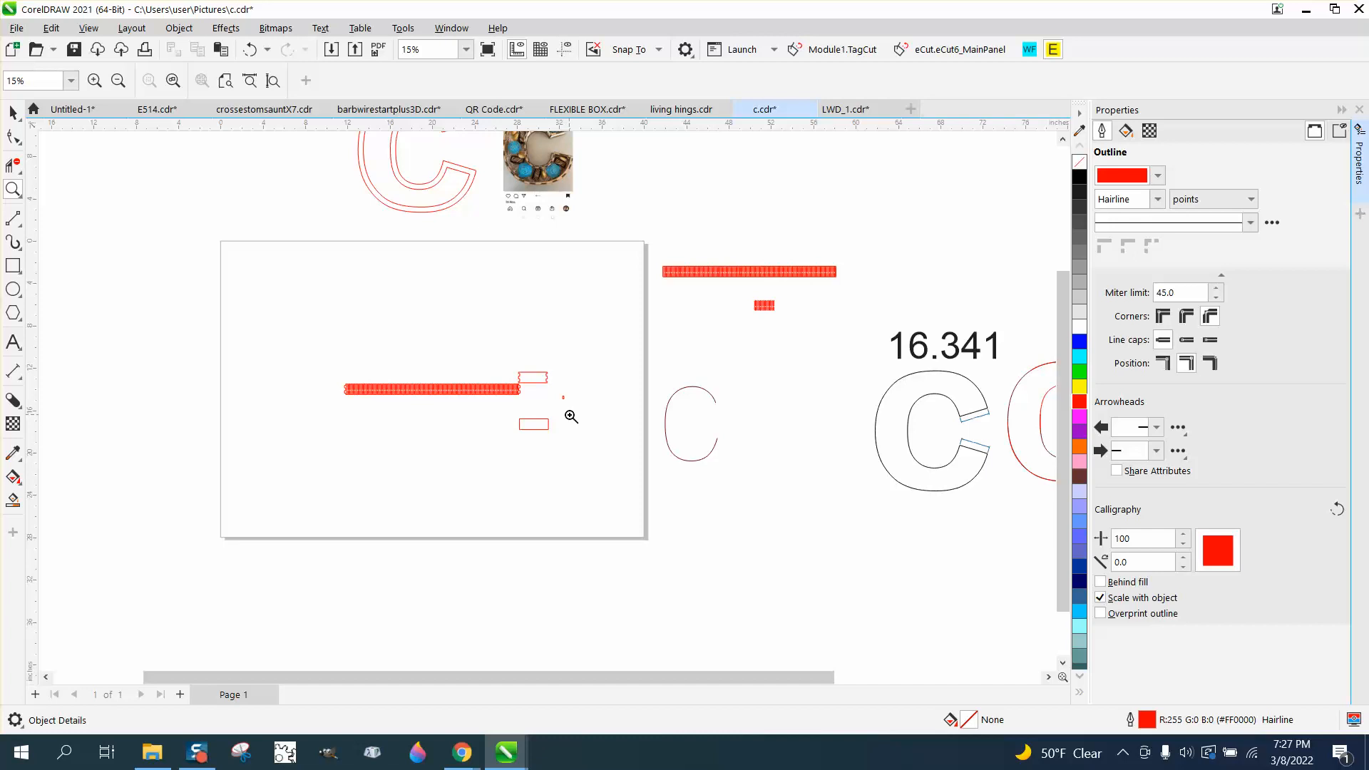
{"action": "scroll", "coordinate": [572, 418], "scroll_direction": "down", "scroll_amount": 1}
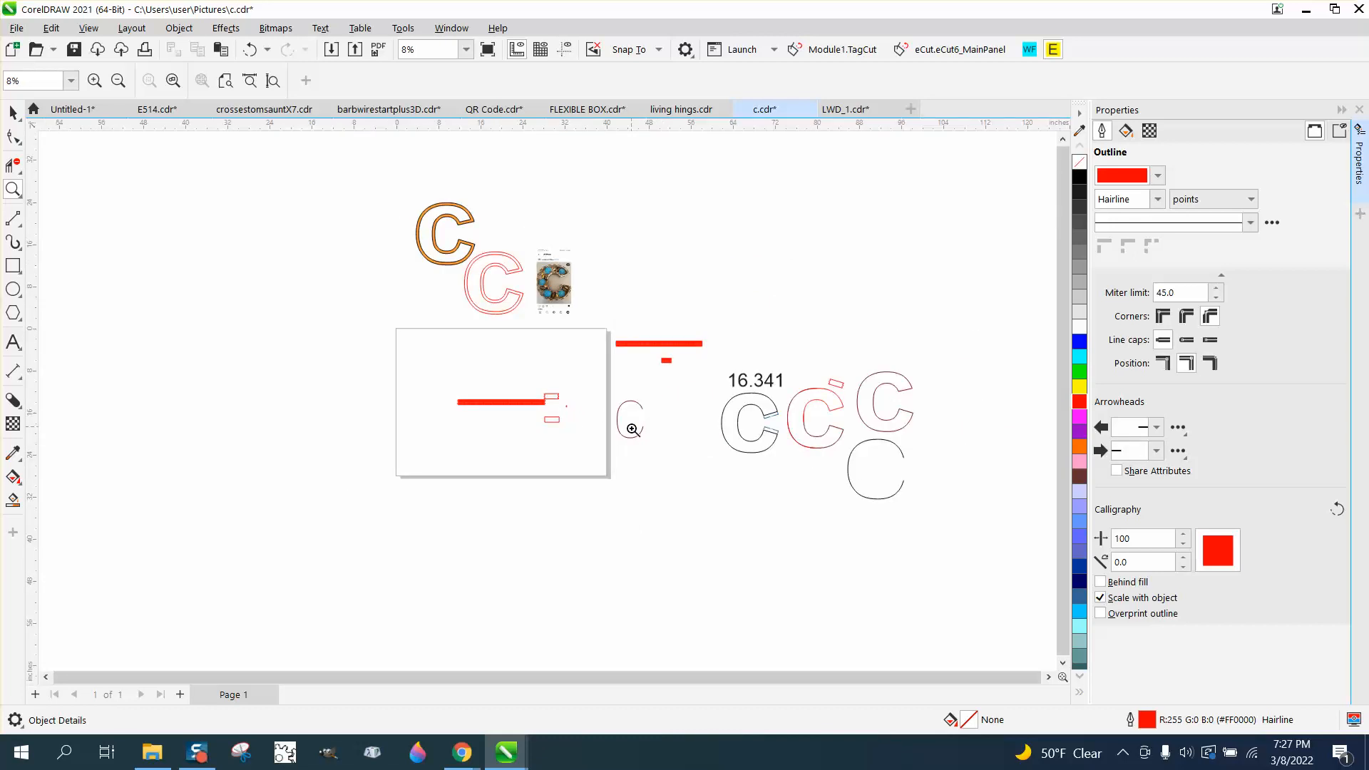
{"action": "left_click_drag", "start_coordinate": [554, 423], "coordinate": [594, 427]}
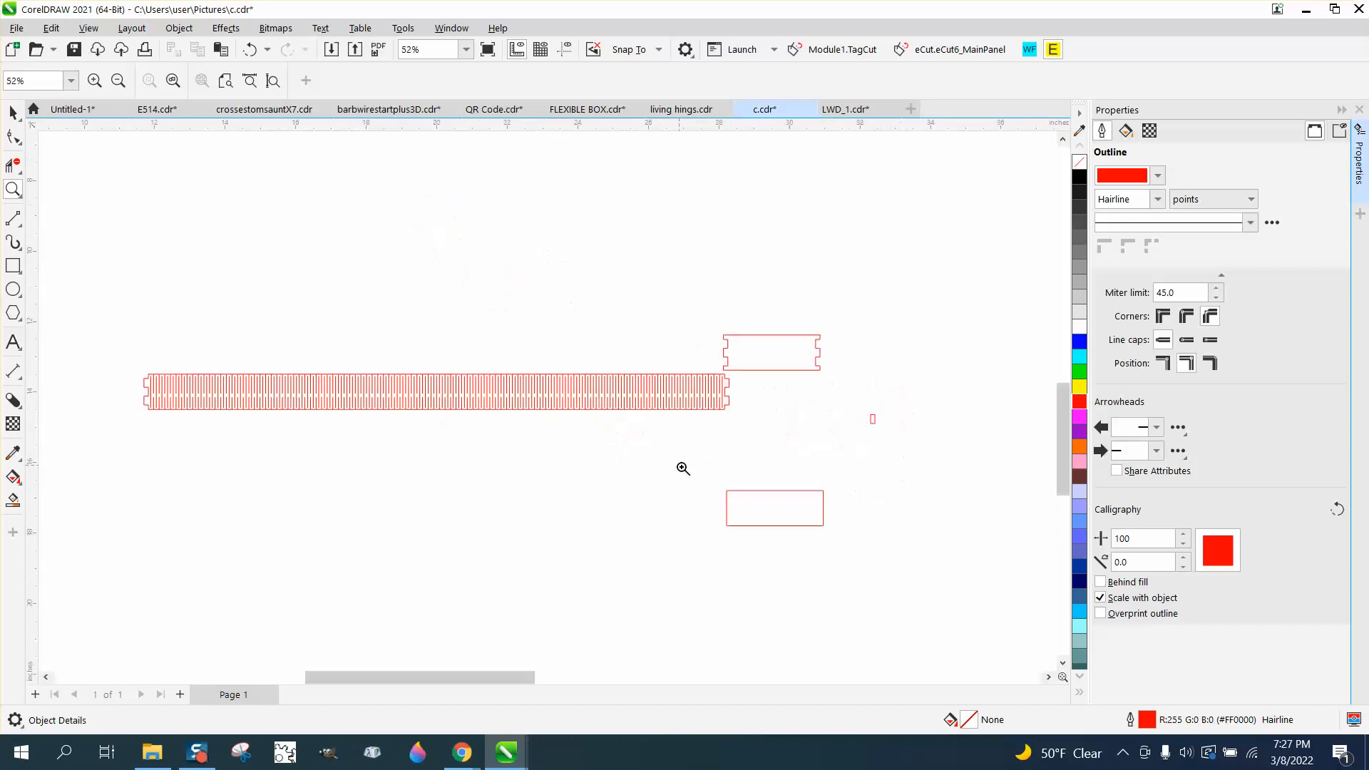
{"action": "left_click_drag", "start_coordinate": [400, 421], "coordinate": [828, 430]}
{"action": "scroll", "coordinate": [550, 464], "scroll_direction": "down", "scroll_amount": 5}
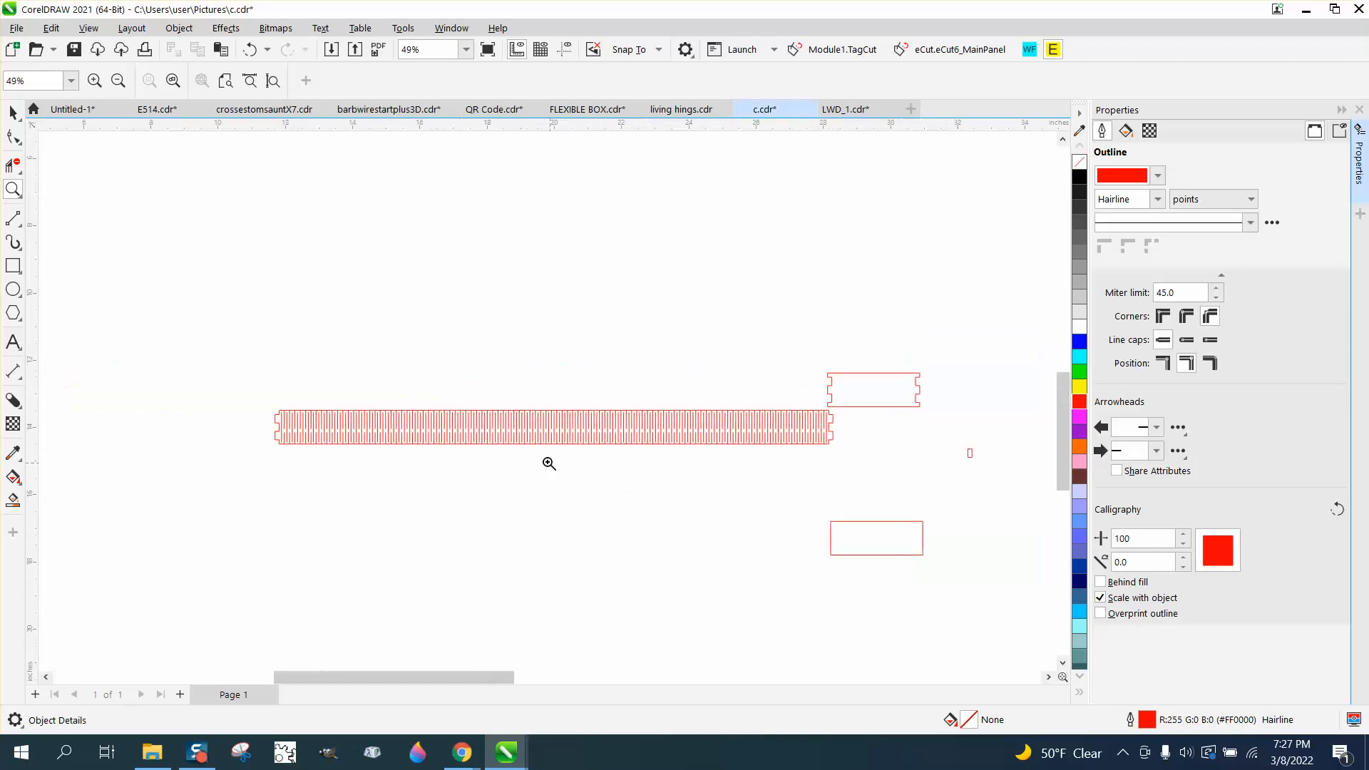
{"action": "left_click", "coordinate": [13, 112]}
{"action": "scroll", "coordinate": [459, 351], "scroll_direction": "down", "scroll_amount": 3}
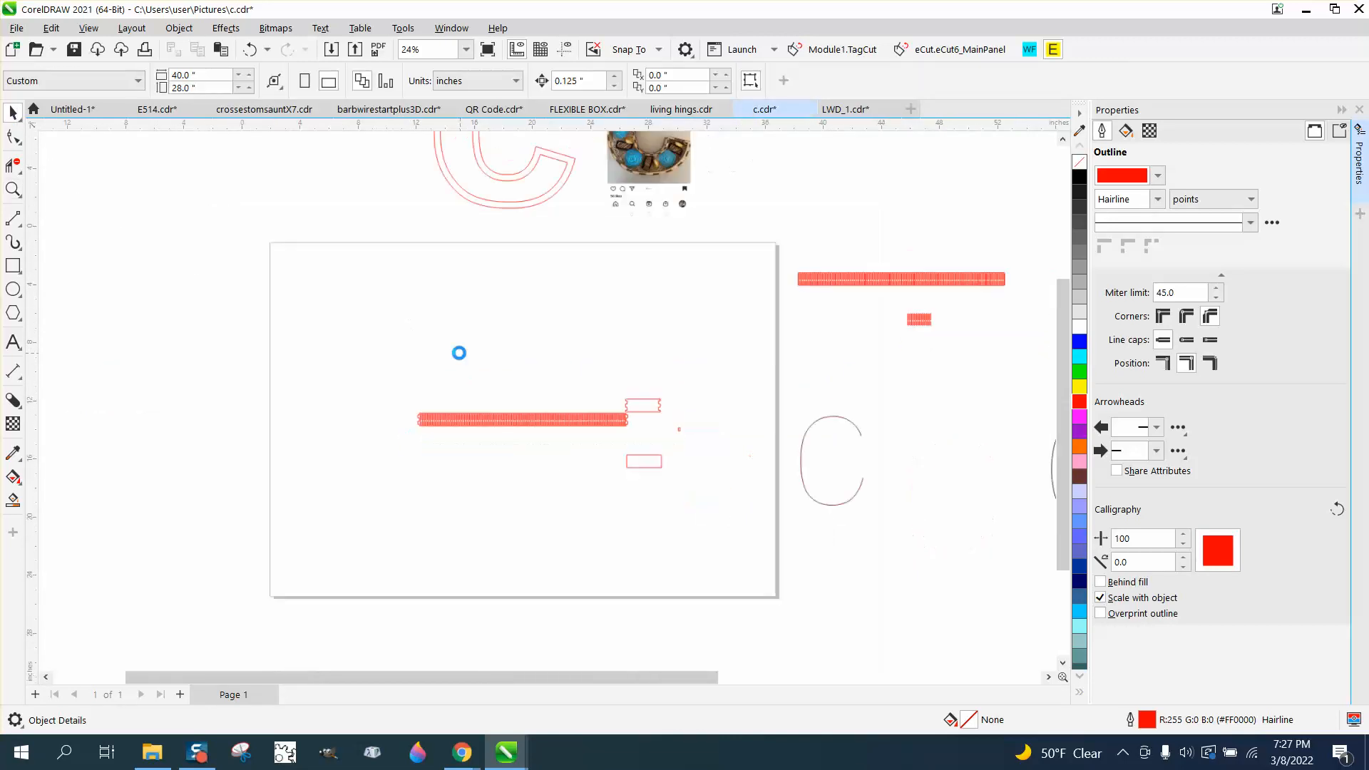
{"action": "scroll", "coordinate": [734, 394], "scroll_direction": "down", "scroll_amount": 1}
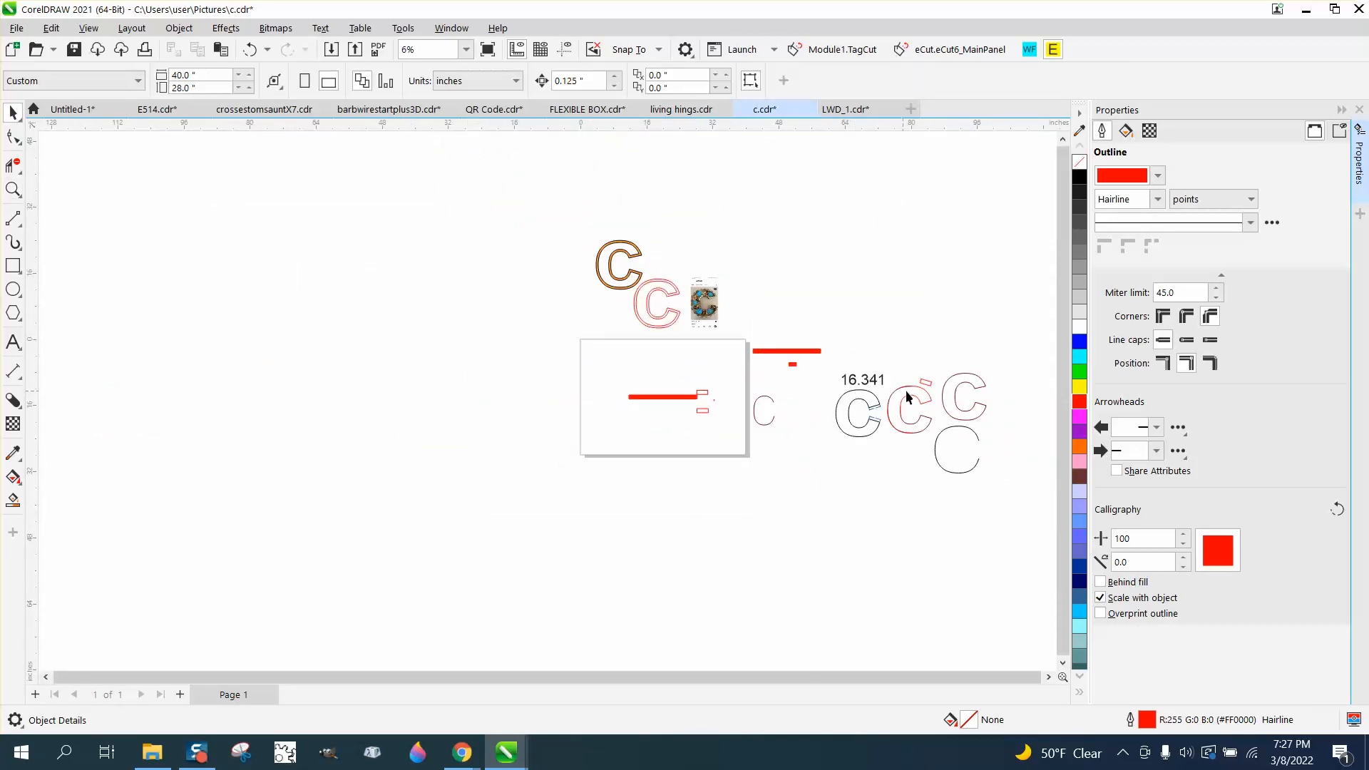
{"action": "left_click_drag", "start_coordinate": [923, 388], "coordinate": [703, 385]}
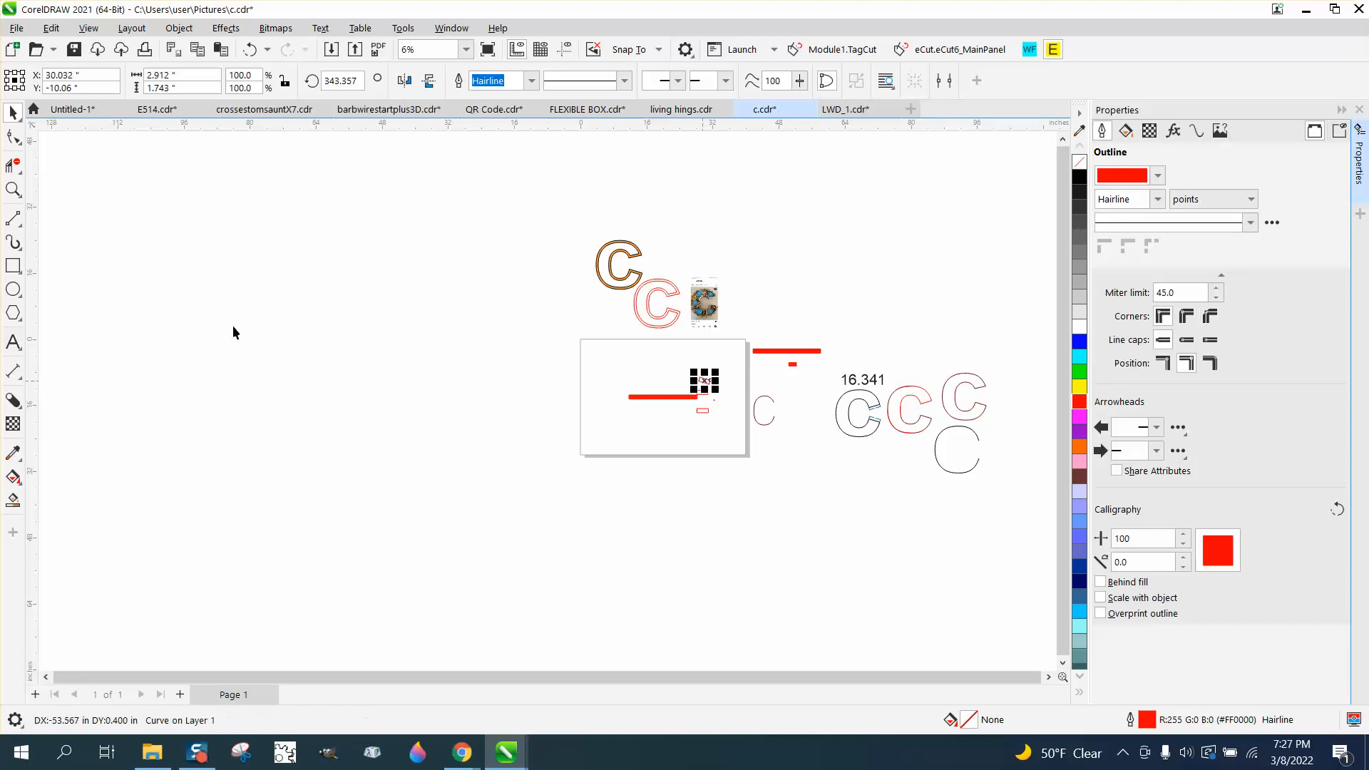
Duplicate the plain notched end piece, placing the copy directly above it
{"action": "left_click", "coordinate": [15, 191]}
{"action": "left_click_drag", "start_coordinate": [941, 414], "coordinate": [1019, 482]}
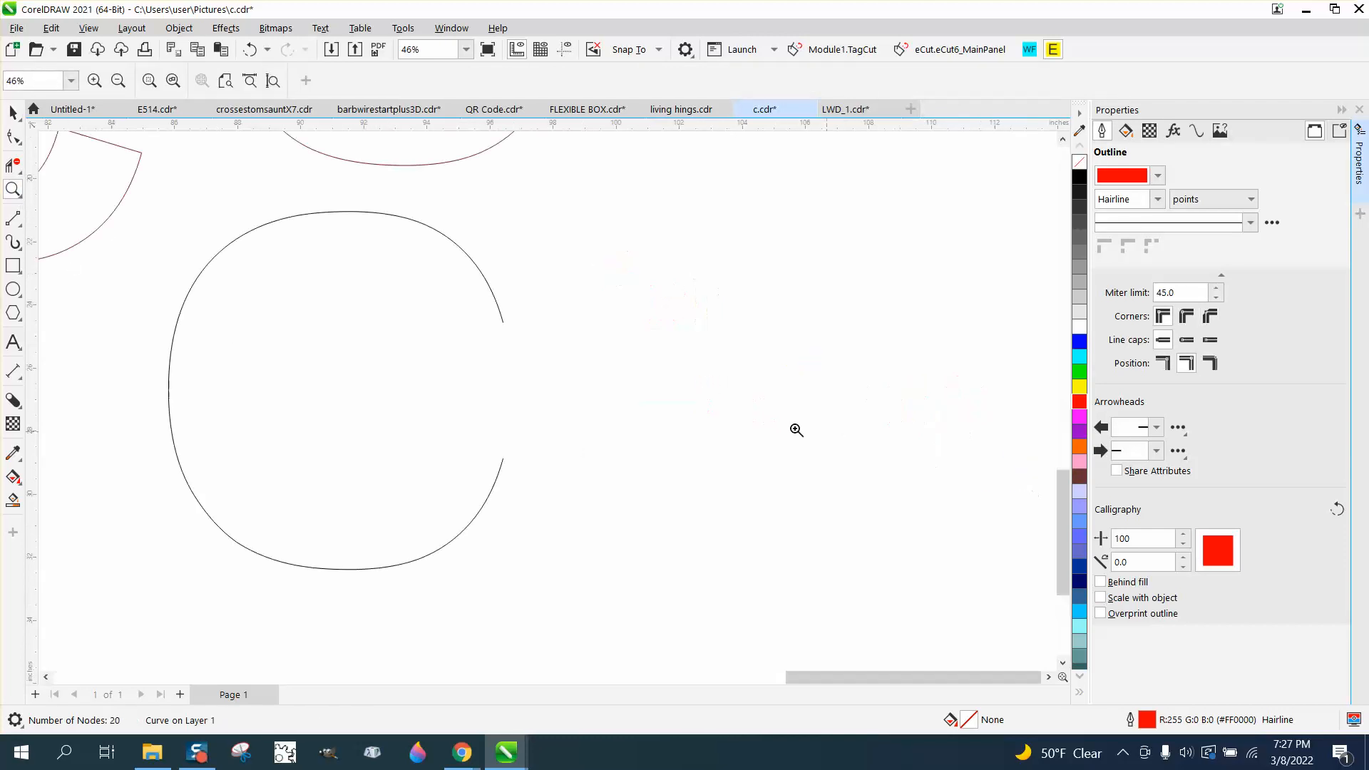
{"action": "scroll", "coordinate": [562, 442], "scroll_direction": "down", "scroll_amount": 1}
{"action": "scroll", "coordinate": [546, 379], "scroll_direction": "down", "scroll_amount": 5}
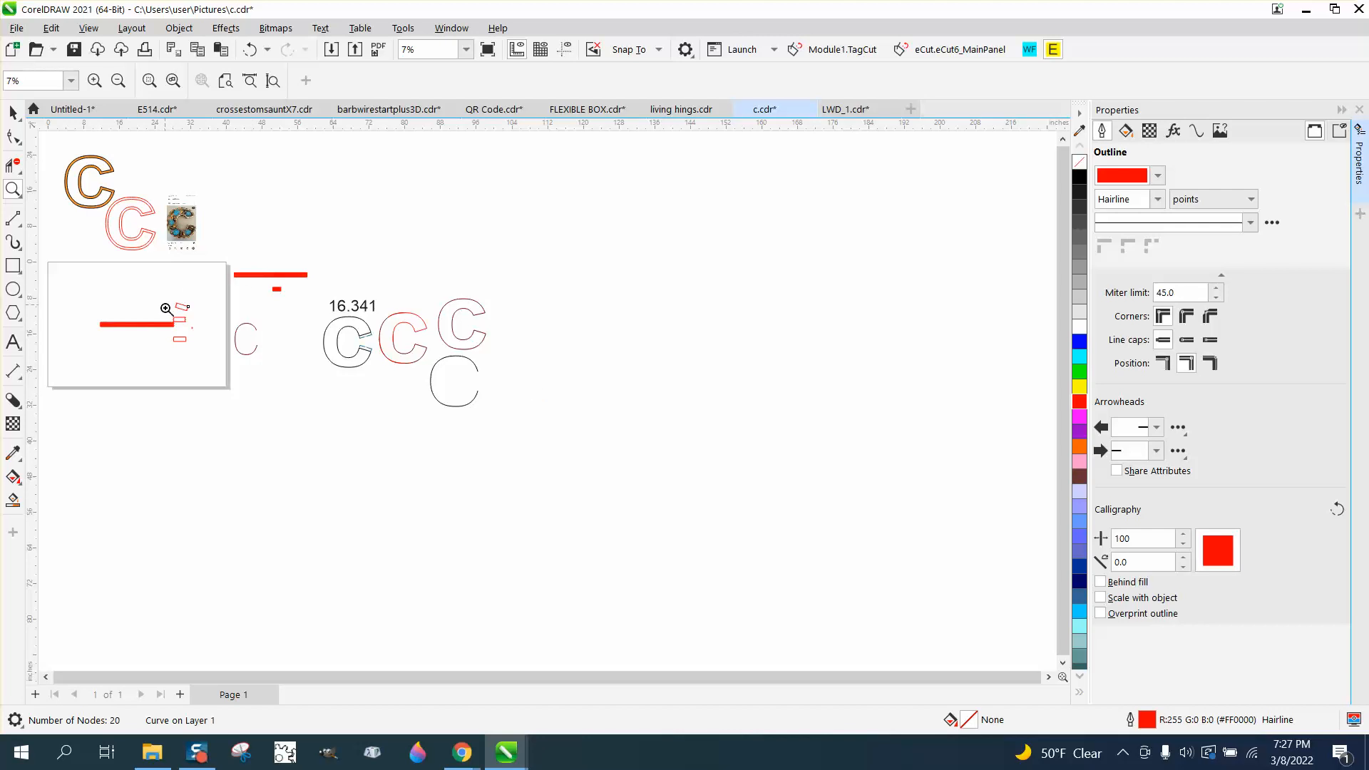
{"action": "left_click_drag", "start_coordinate": [171, 308], "coordinate": [412, 334]}
{"action": "left_click", "coordinate": [13, 114]}
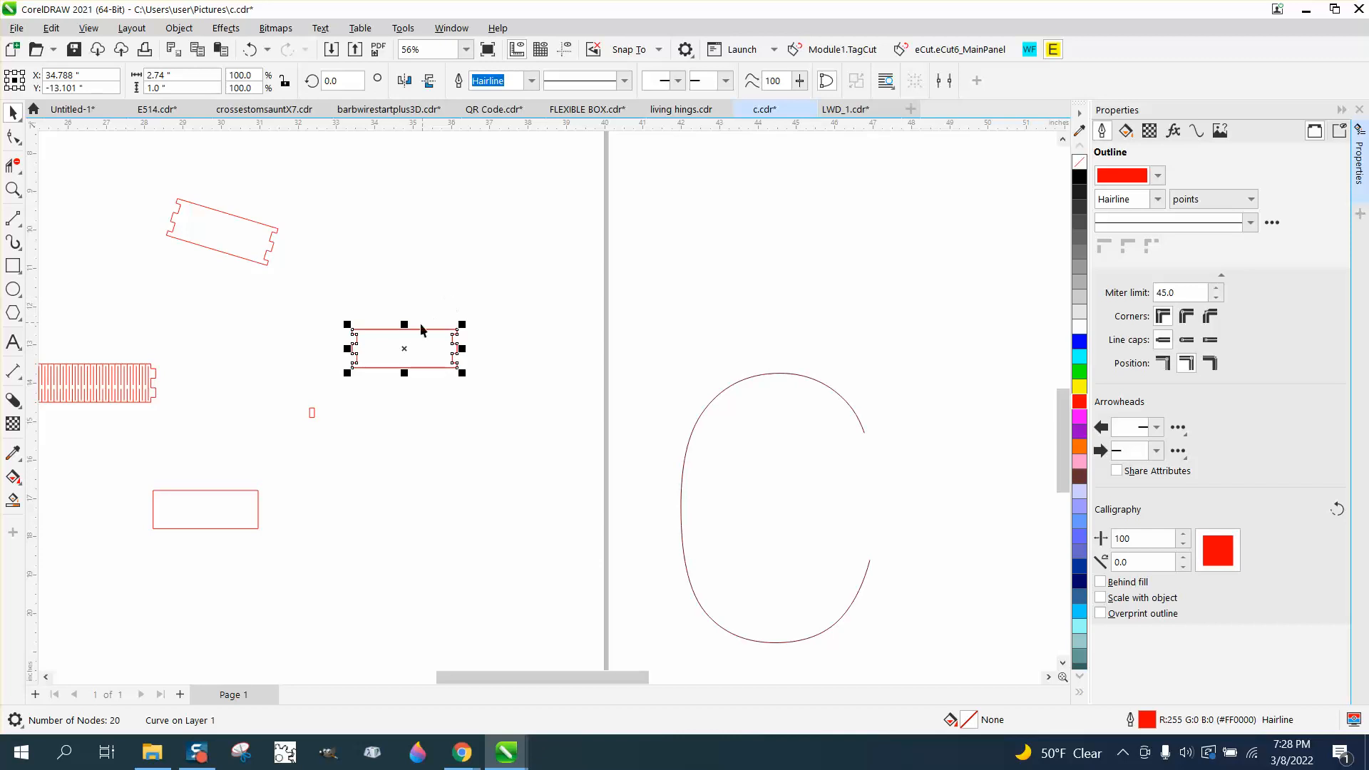
{"action": "left_click_drag", "start_coordinate": [412, 343], "coordinate": [413, 280]}
{"action": "right_click", "coordinate": [413, 281]}
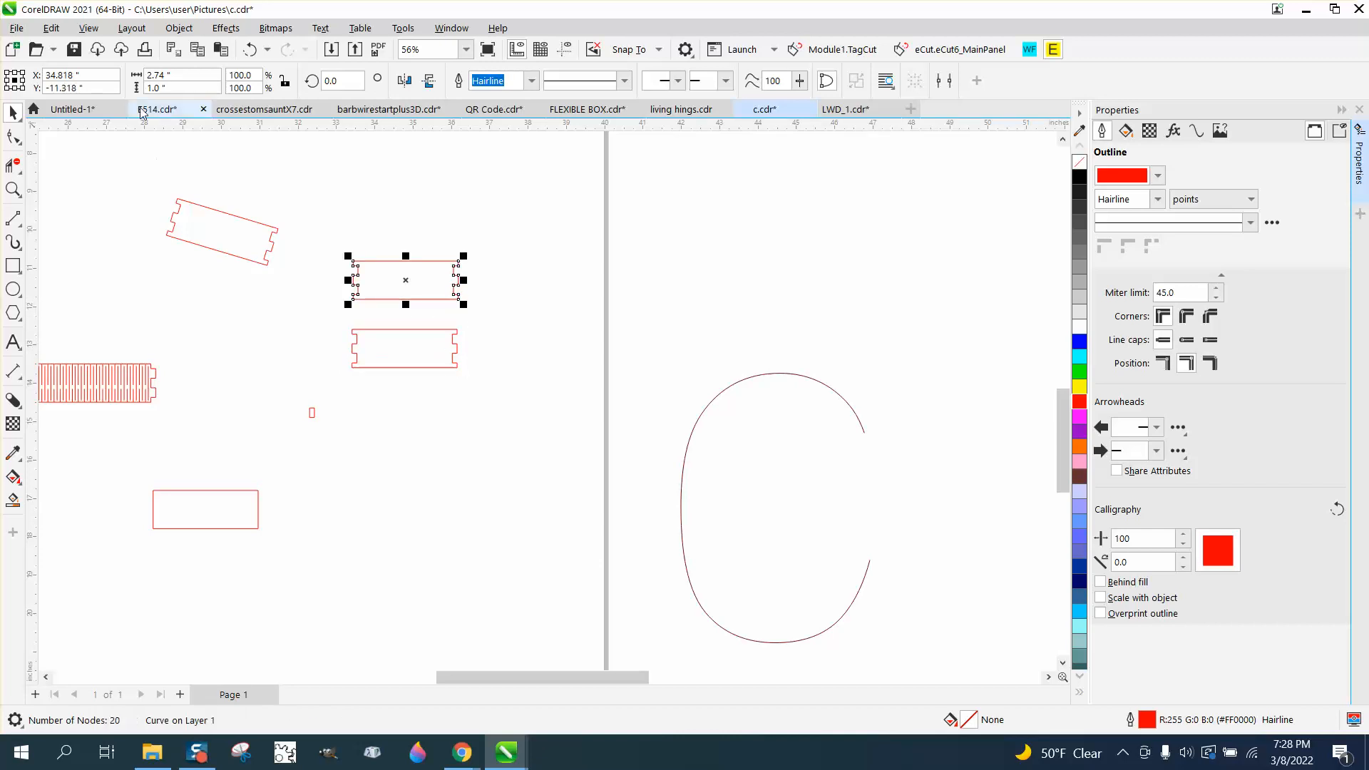
Set the copied piece's width to 2.39 in
{"action": "left_click", "coordinate": [178, 77]}
{"action": "type", "text": "2.39"}
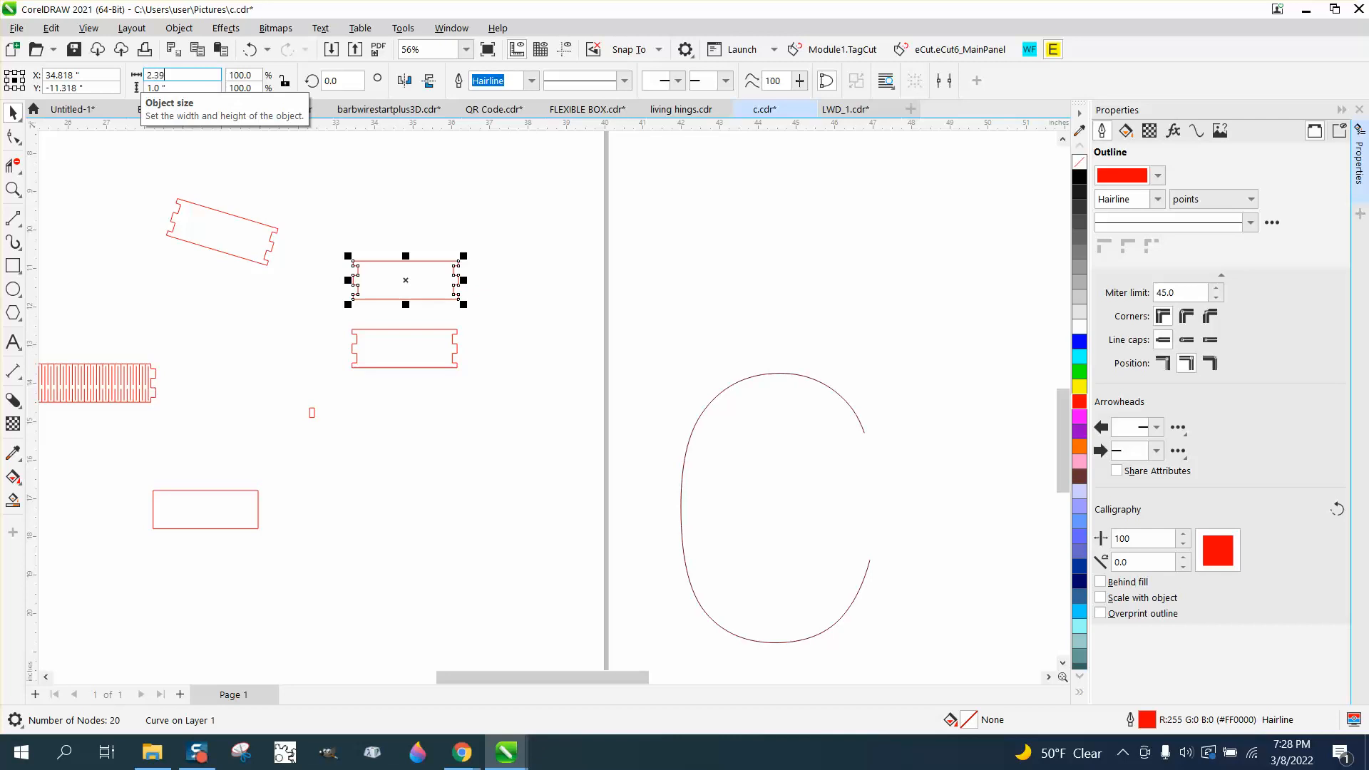
{"action": "key", "text": "Return"}
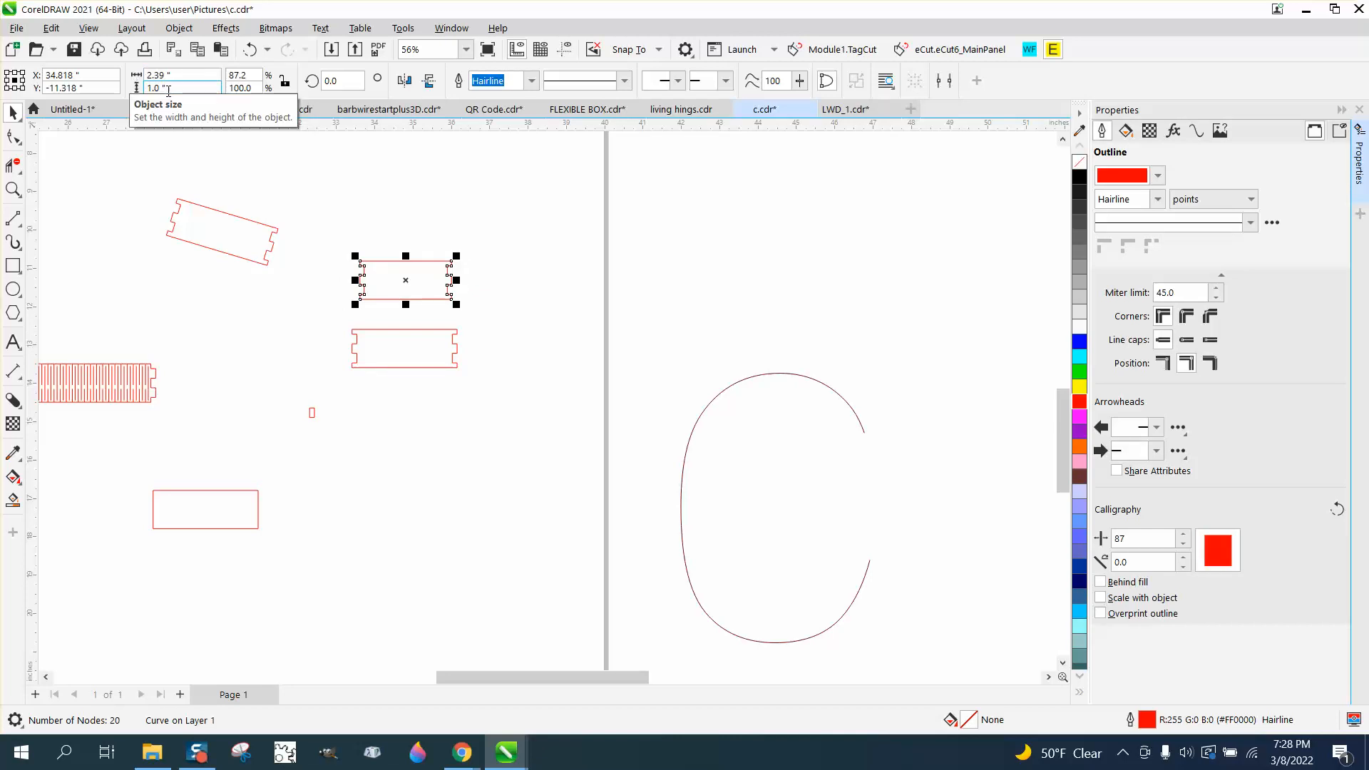
Set the copied piece's width to 2.69 in and move it down against the lower notched piece
{"action": "left_click", "coordinate": [174, 82]}
{"action": "double_click", "coordinate": [174, 83]}
{"action": "double_click", "coordinate": [164, 75]}
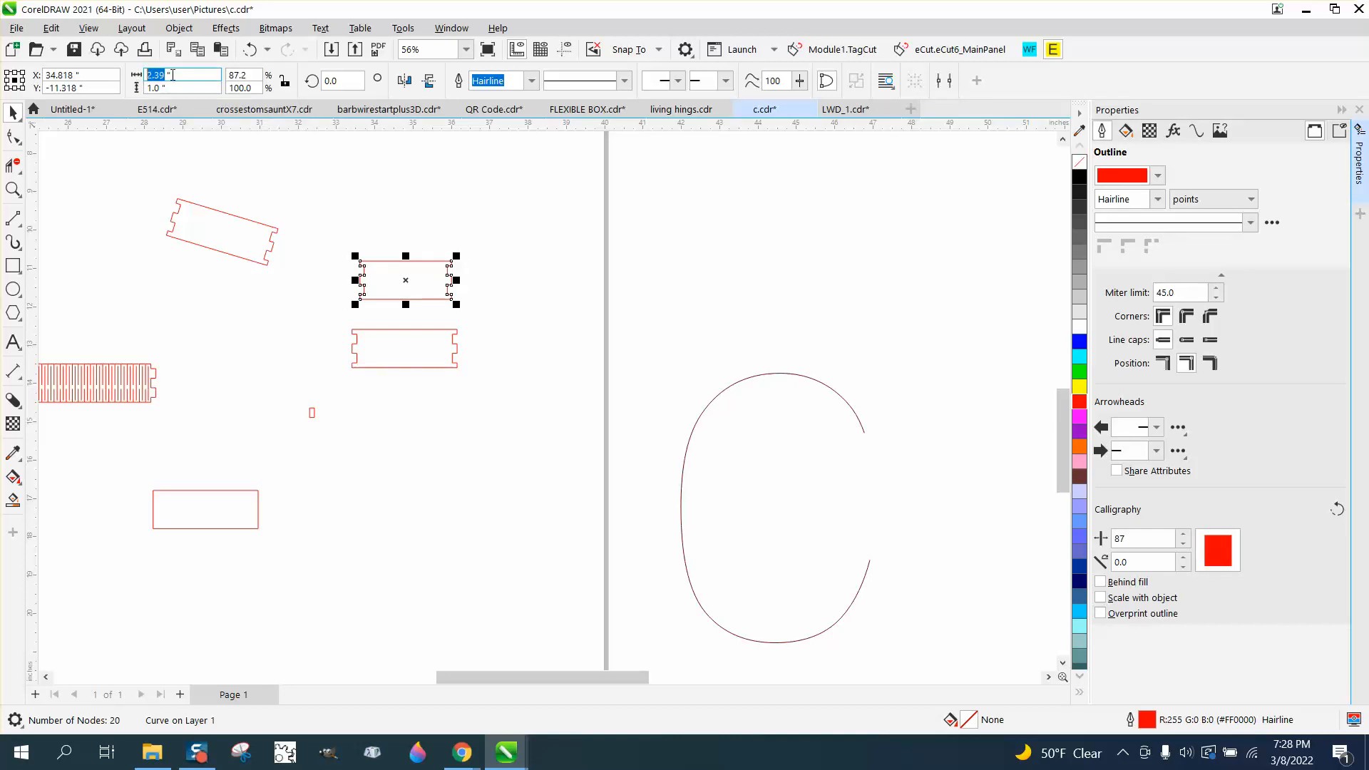
{"action": "type", "text": "2.69"}
{"action": "key", "text": "Return"}
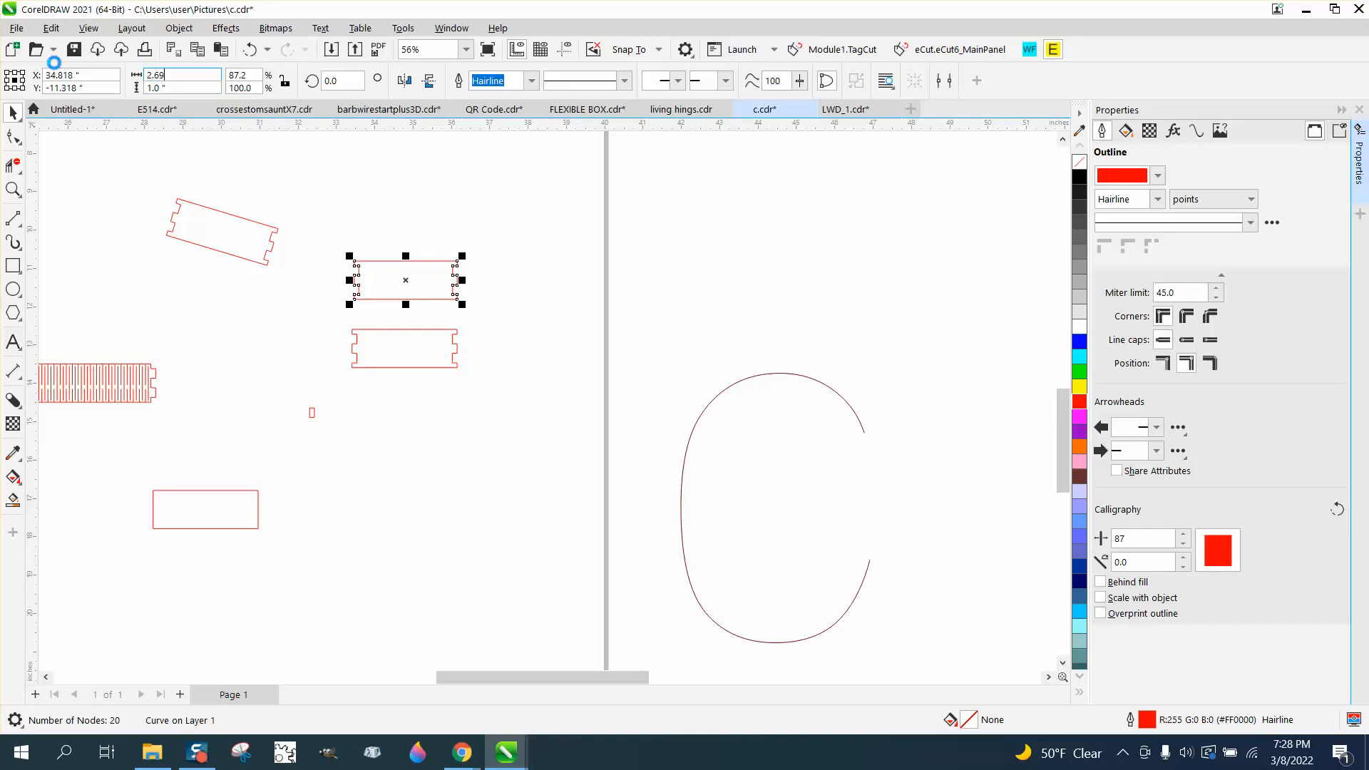
{"action": "left_click", "coordinate": [421, 281]}
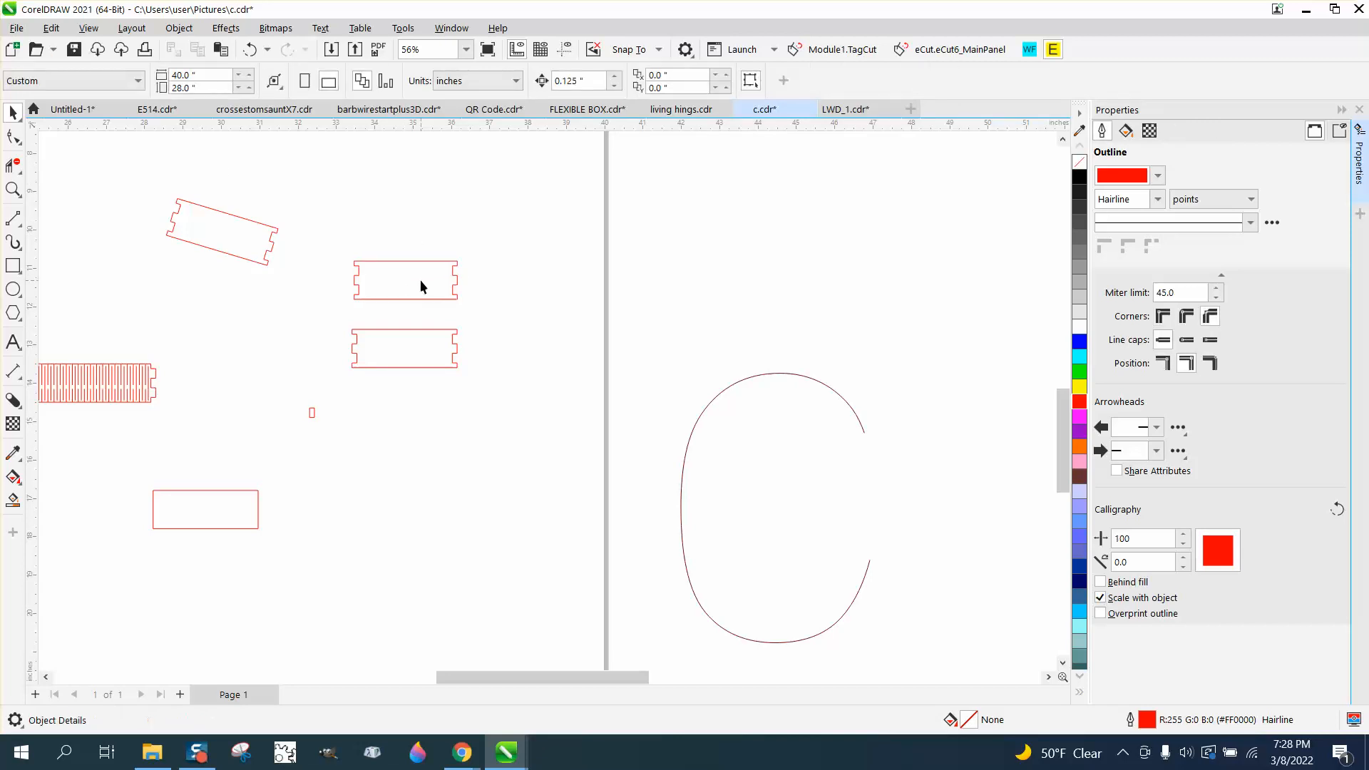
{"action": "mouse_move", "coordinate": [417, 297]}
{"action": "left_mouse_down"}
{"action": "mouse_move", "coordinate": [418, 336]}
{"action": "mouse_move", "coordinate": [418, 323]}
{"action": "left_mouse_up"}
Delete the rotated notched piece, the small rectangle and the plain rectangle from the page
{"action": "left_click", "coordinate": [241, 228]}
{"action": "key", "text": "Delete"}
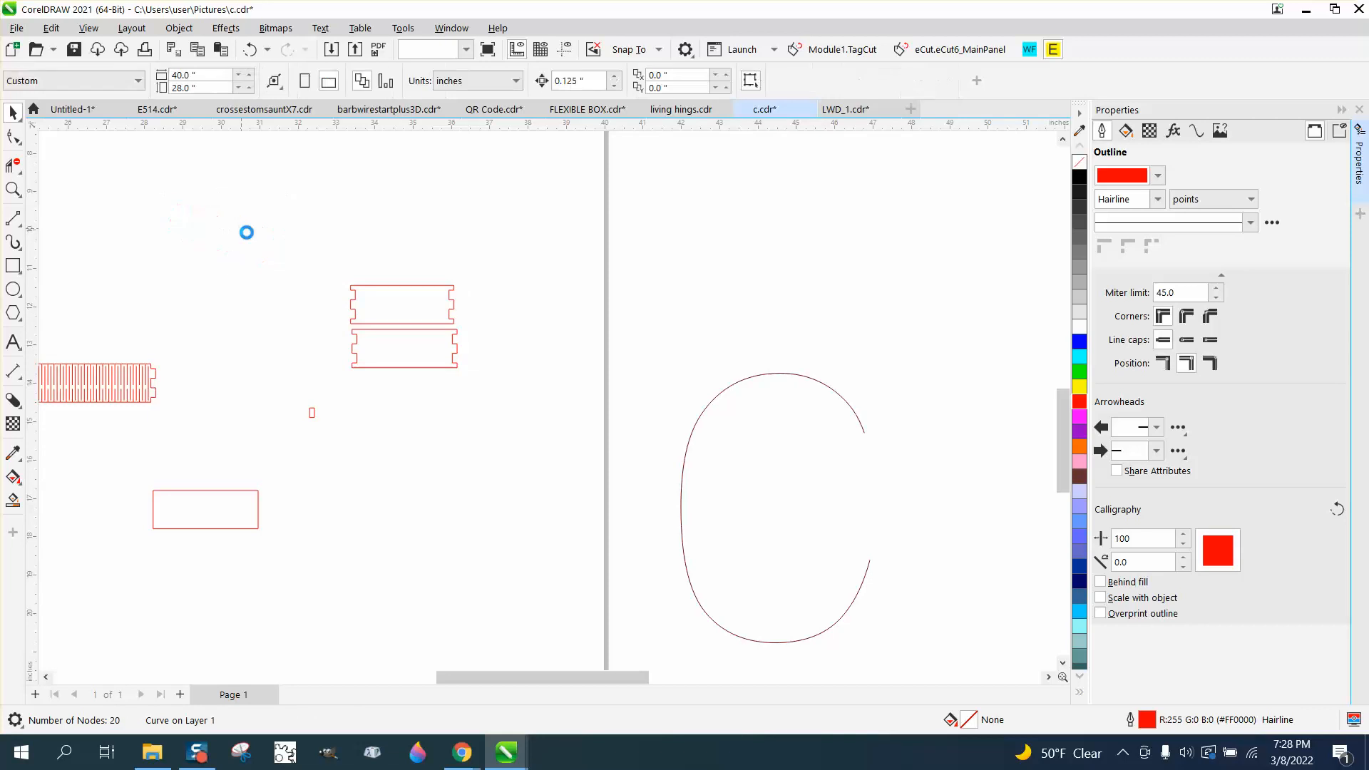
{"action": "left_click_drag", "start_coordinate": [296, 394], "coordinate": [379, 459]}
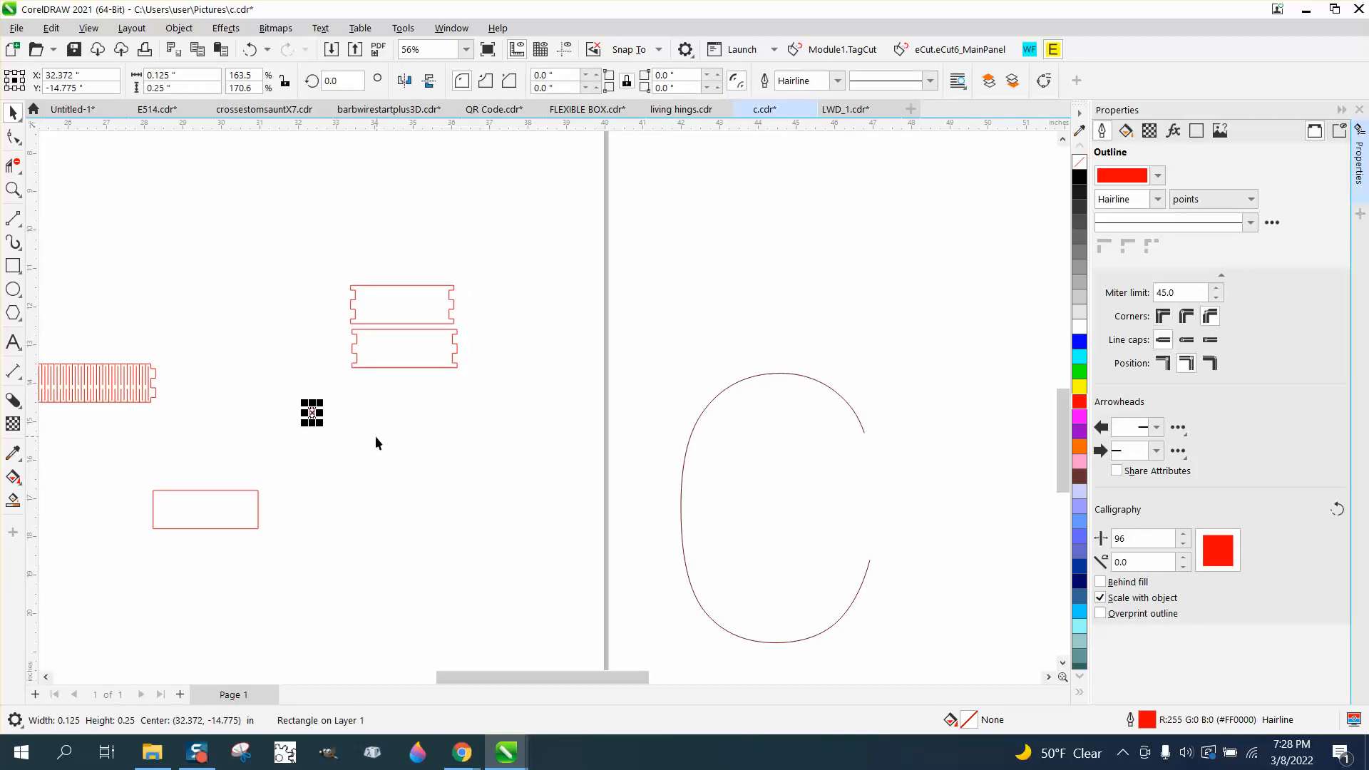
{"action": "key", "text": "Delete"}
{"action": "left_click", "coordinate": [241, 490]}
{"action": "key", "text": "Delete"}
Select the hinge strip, end pieces and the C outlines together across the drawing
{"action": "scroll", "coordinate": [383, 406], "scroll_direction": "down", "scroll_amount": 6}
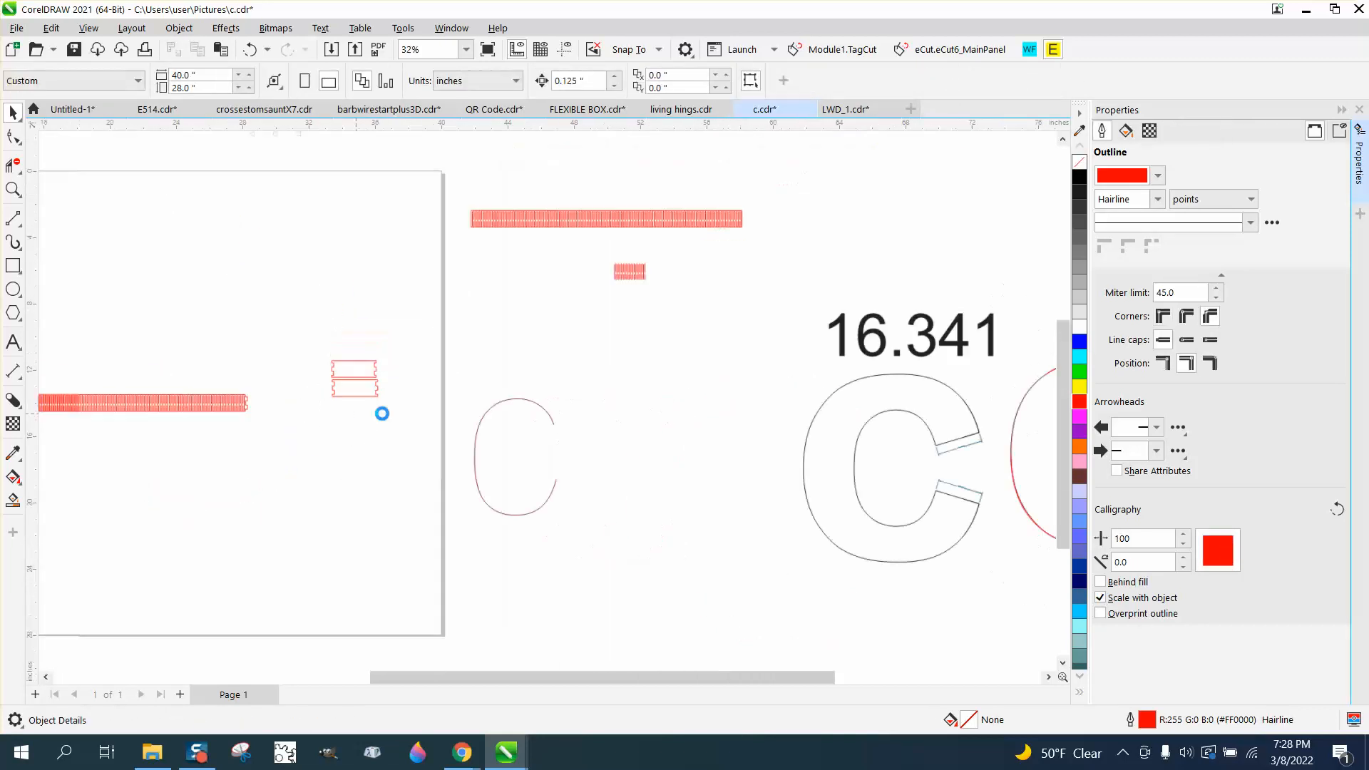
{"action": "scroll", "coordinate": [513, 414], "scroll_direction": "down", "scroll_amount": 2}
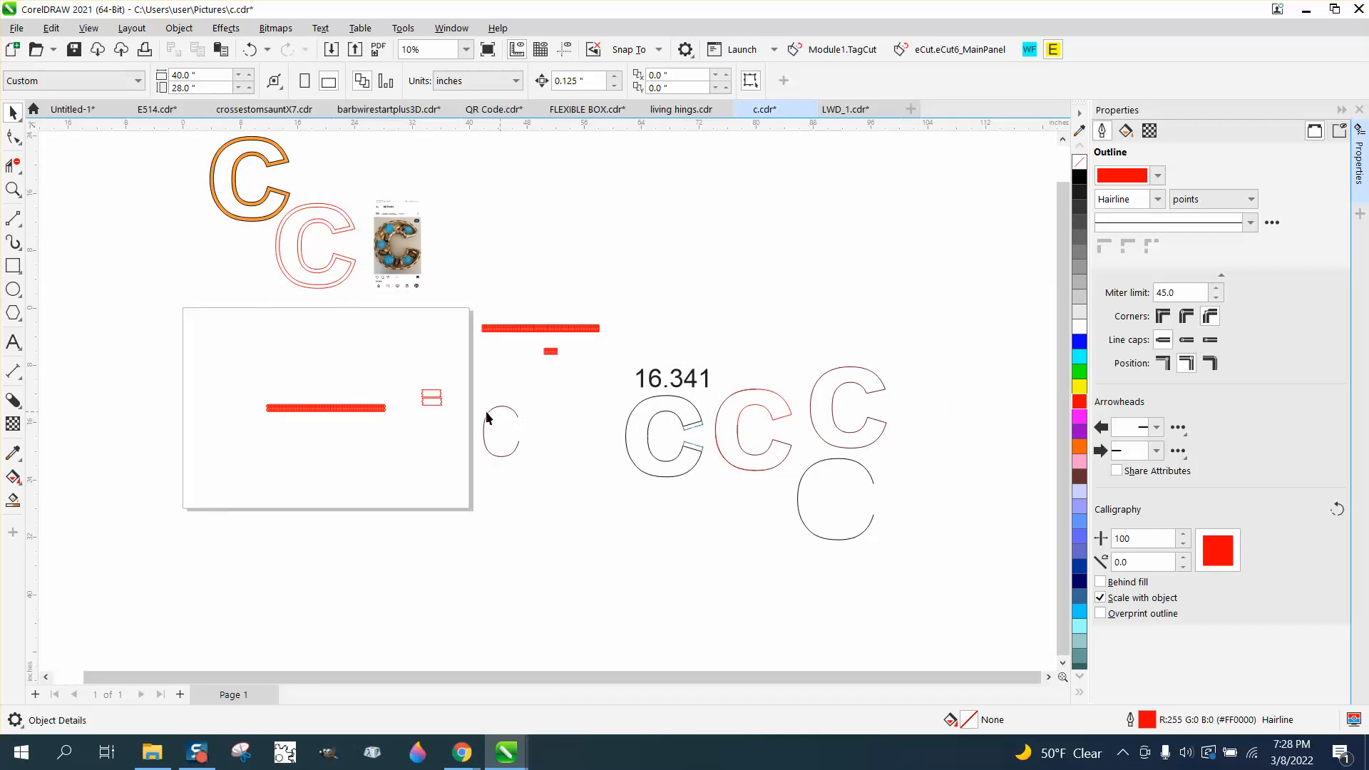
{"action": "left_click_drag", "start_coordinate": [246, 319], "coordinate": [858, 497]}
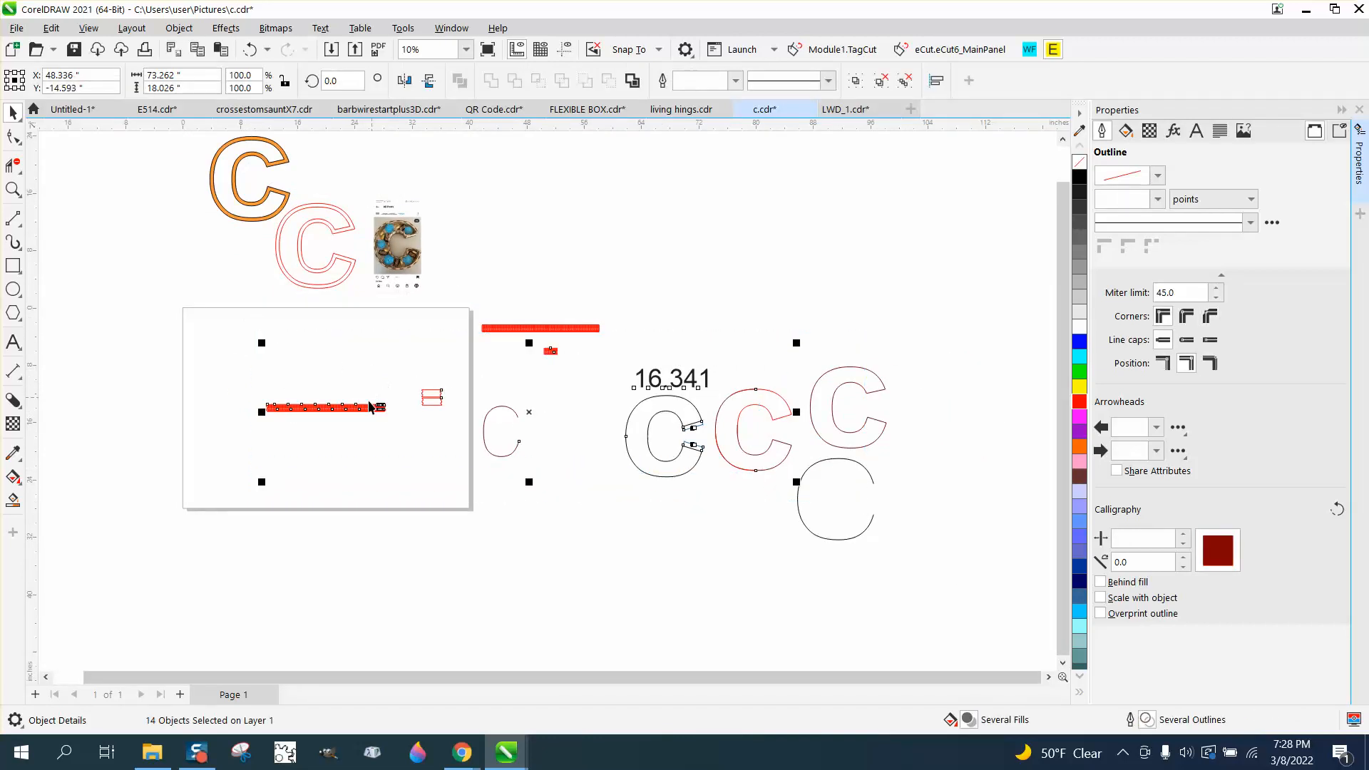
{"action": "scroll", "coordinate": [517, 381], "scroll_direction": "down", "scroll_amount": 1}
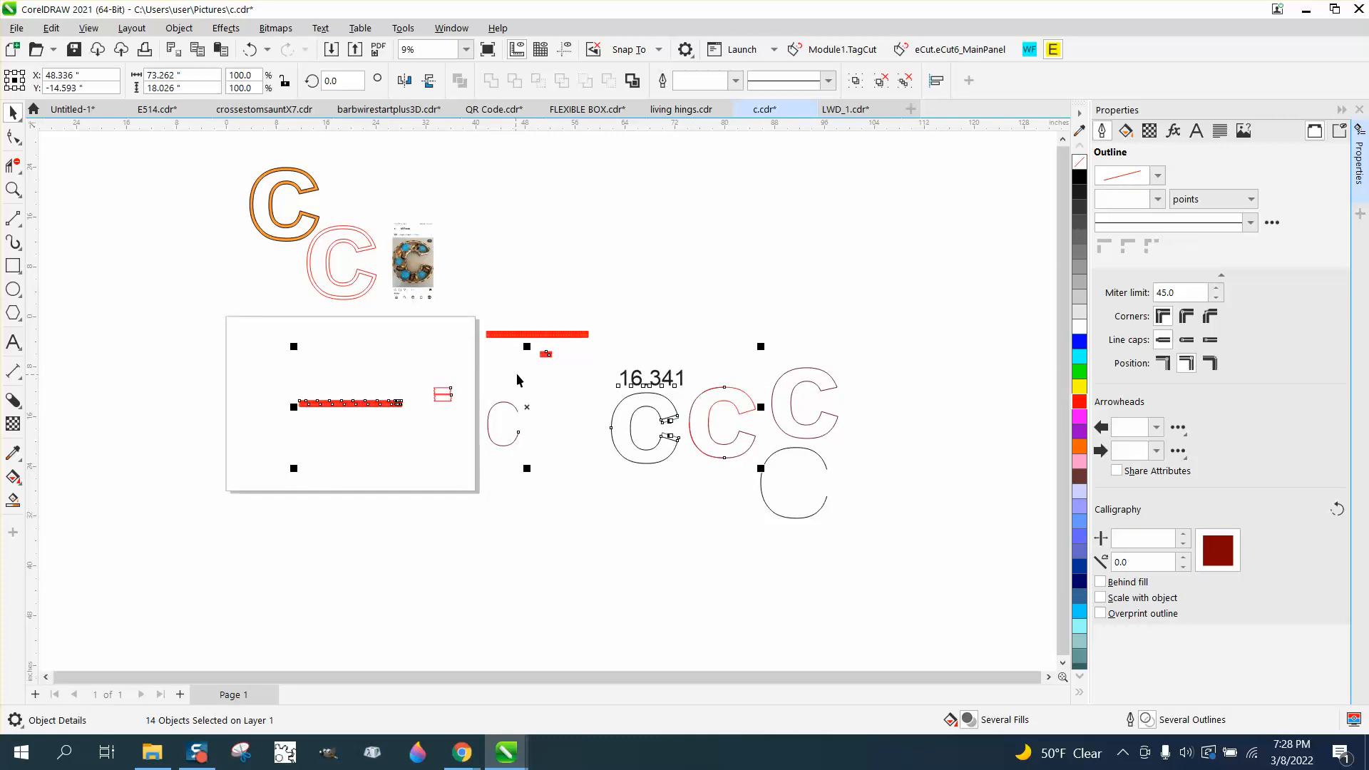
{"action": "scroll", "coordinate": [584, 391], "scroll_direction": "down", "scroll_amount": 1}
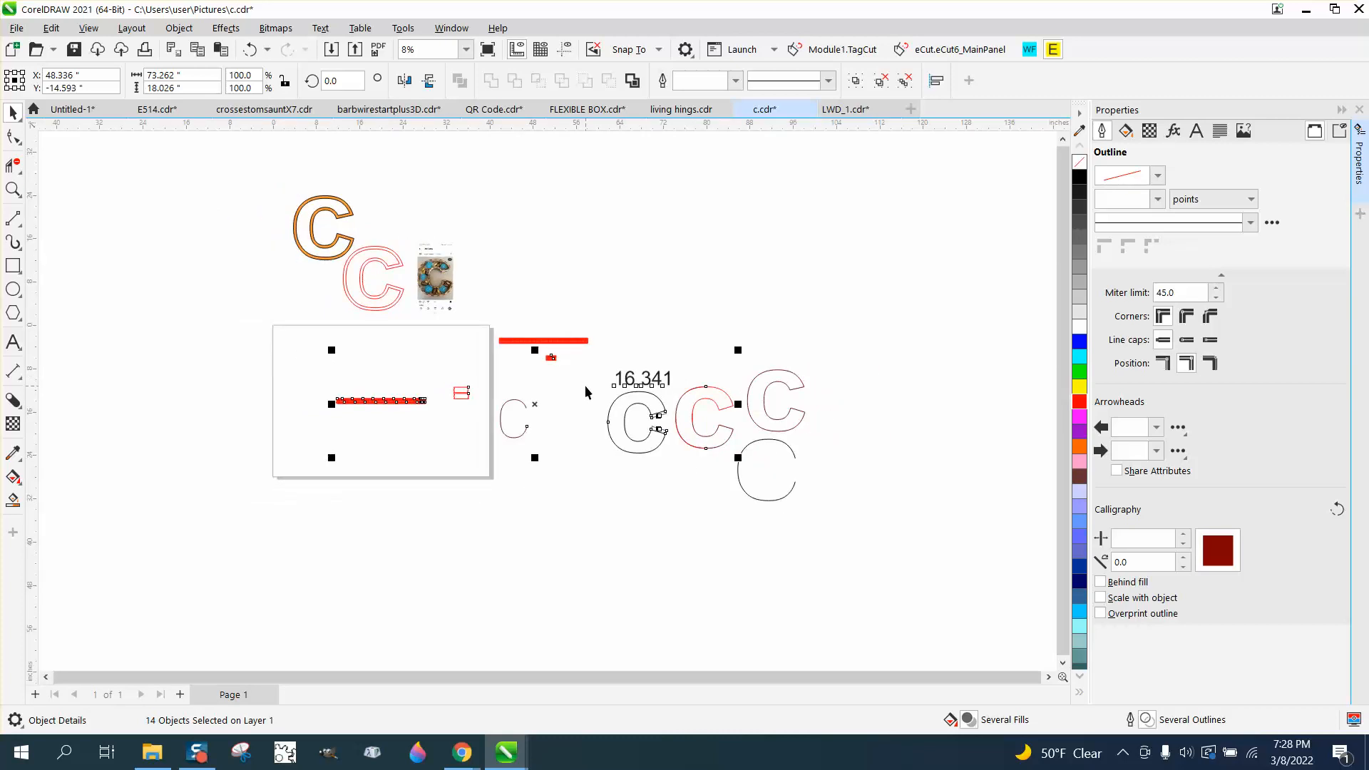